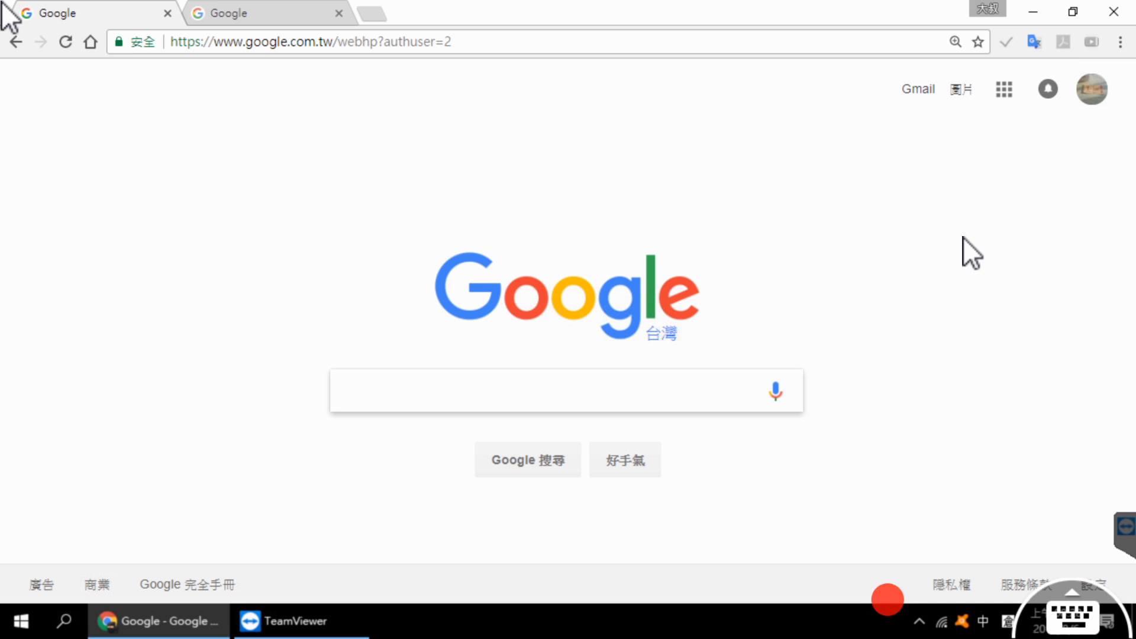
Step: Open Google Maps and create a new custom map from the maps list in 你的地點
{"action": "left_click", "coordinate": [1013, 87]}
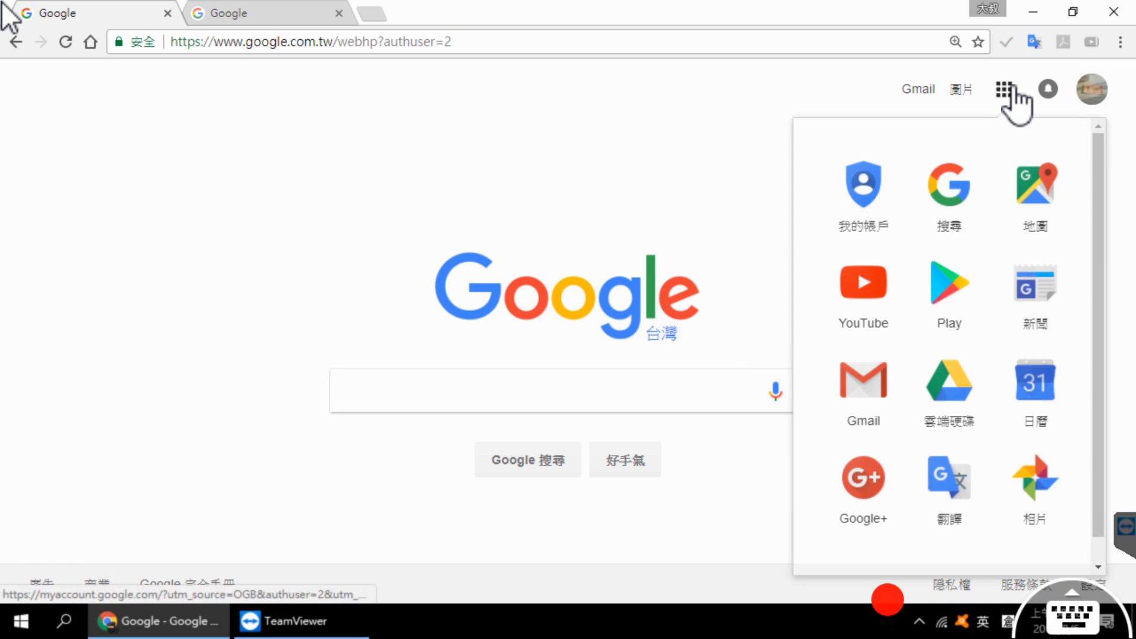
{"action": "left_click", "coordinate": [1045, 201]}
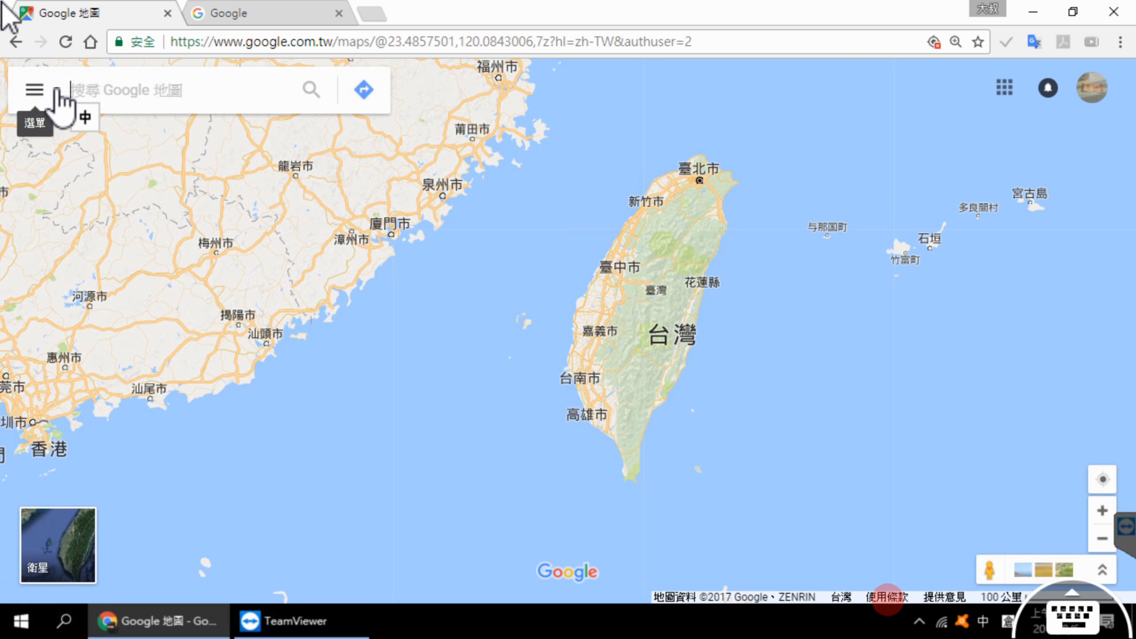
{"action": "left_click", "coordinate": [50, 87]}
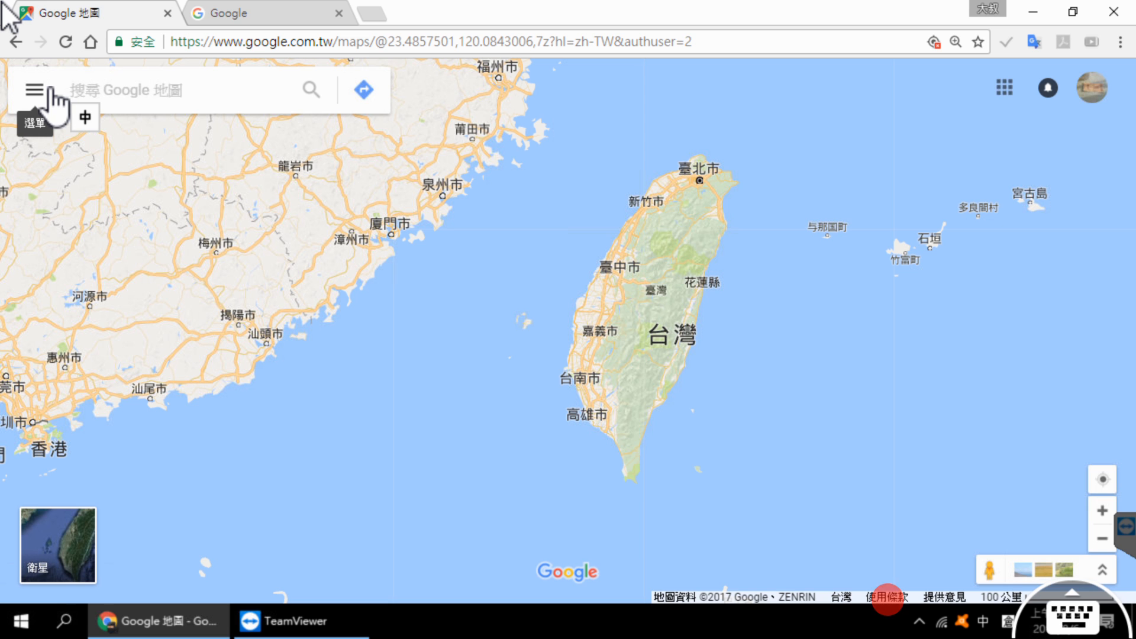
{"action": "left_click", "coordinate": [51, 88]}
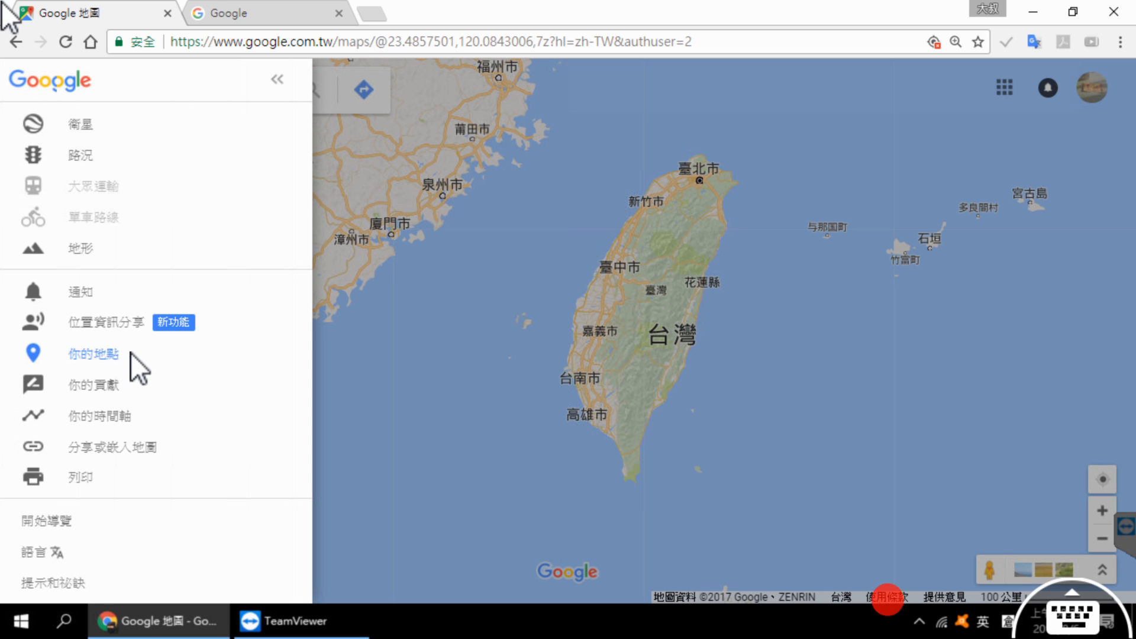
{"action": "left_click", "coordinate": [132, 354]}
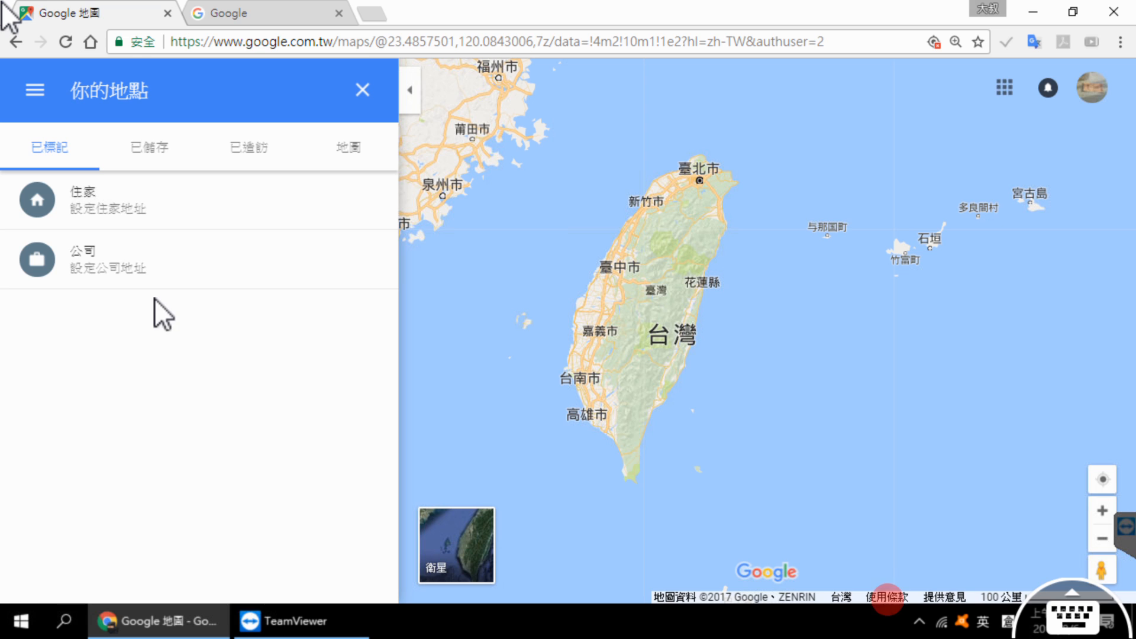
{"action": "left_click", "coordinate": [324, 152]}
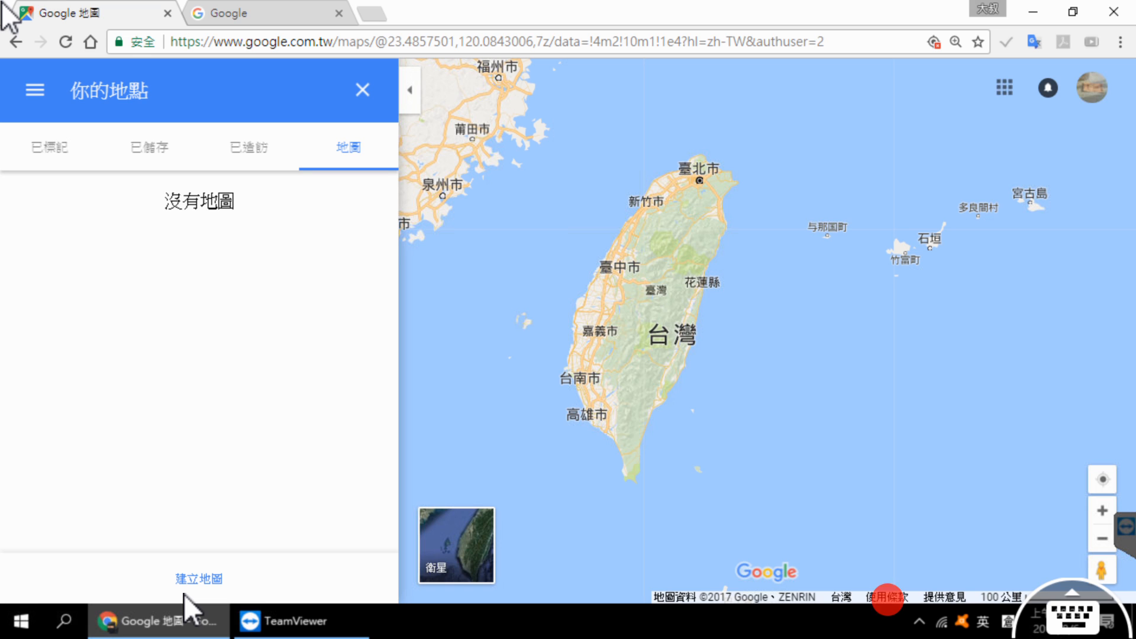
{"action": "left_click", "coordinate": [204, 580]}
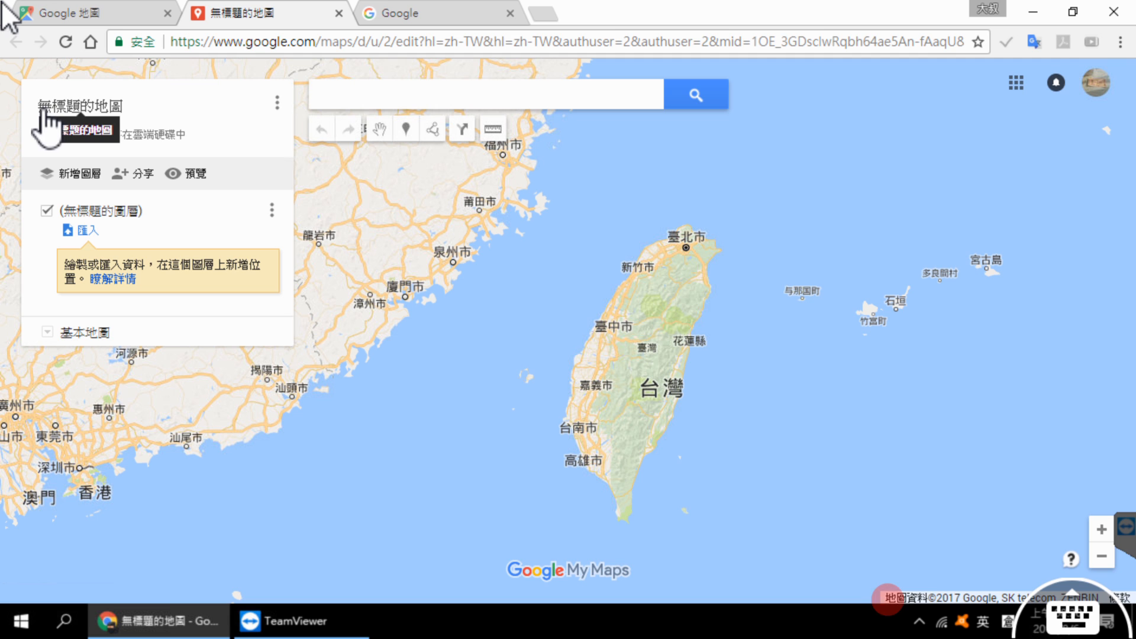
Step: Enter 日本大阪自由行5天4天 as the name of the untitled map
{"action": "key", "text": "shift"}
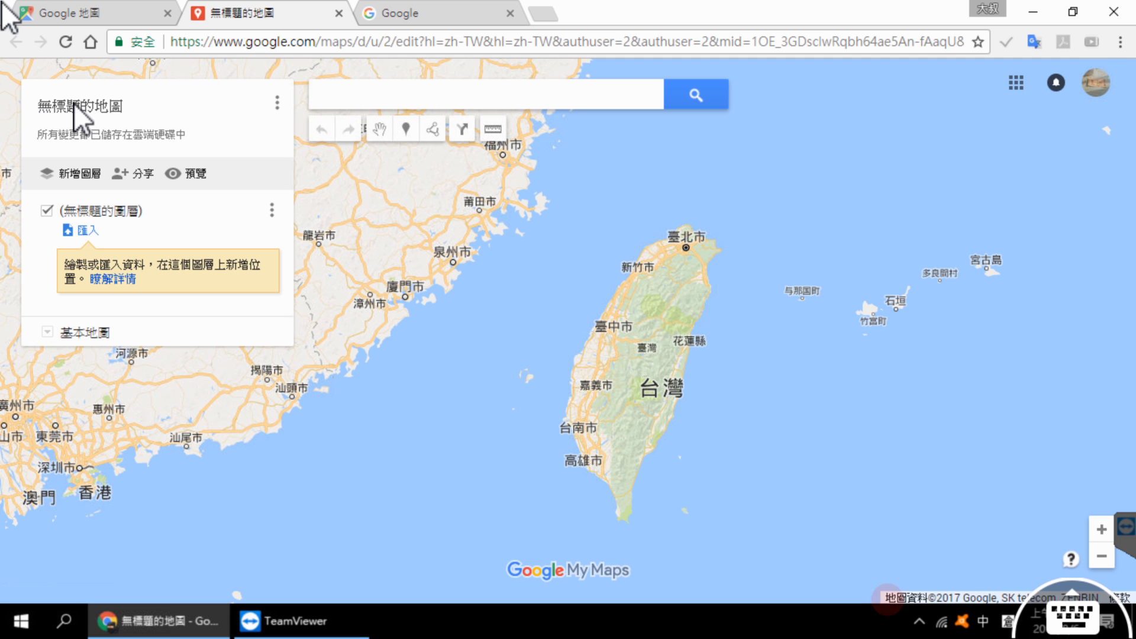
{"action": "left_click", "coordinate": [74, 106]}
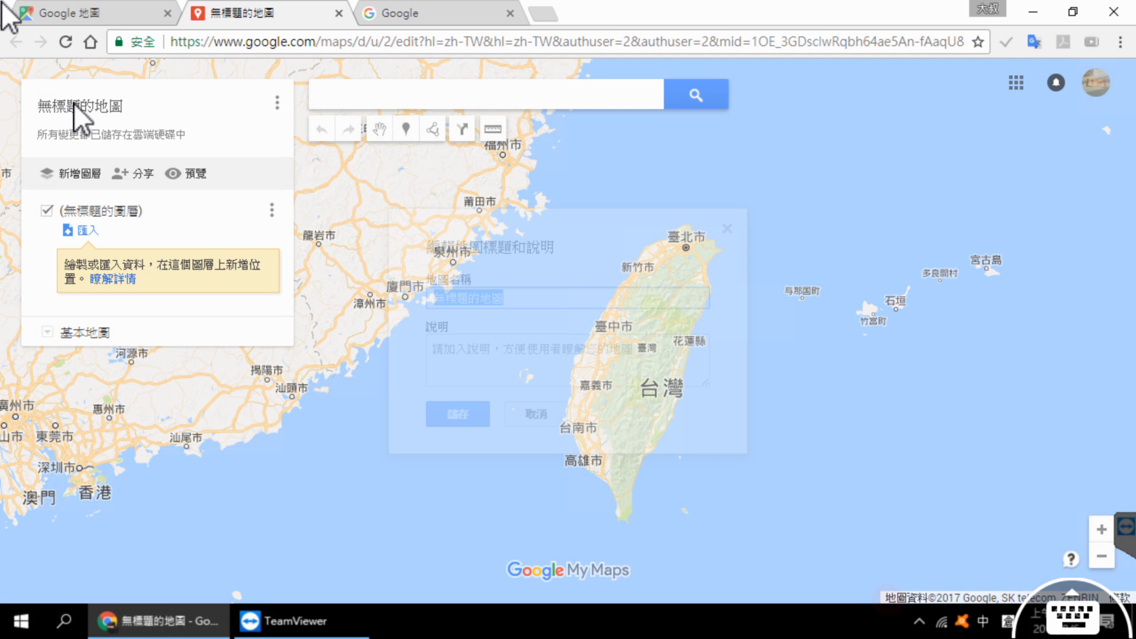
{"action": "key", "text": "shift"}
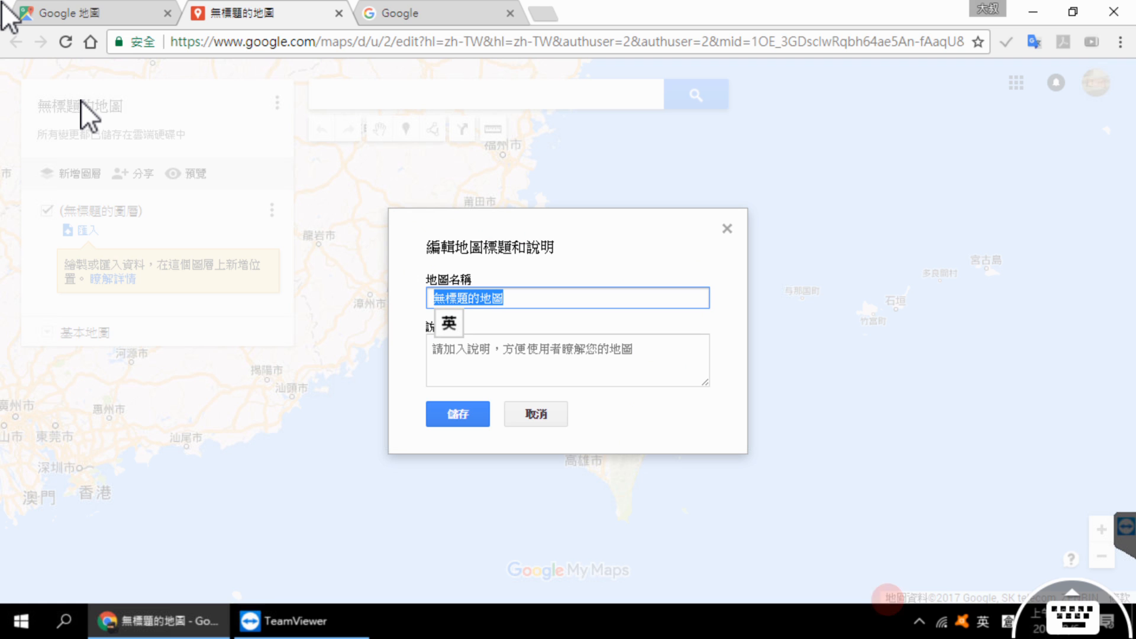
{"action": "type", "text": "a"}
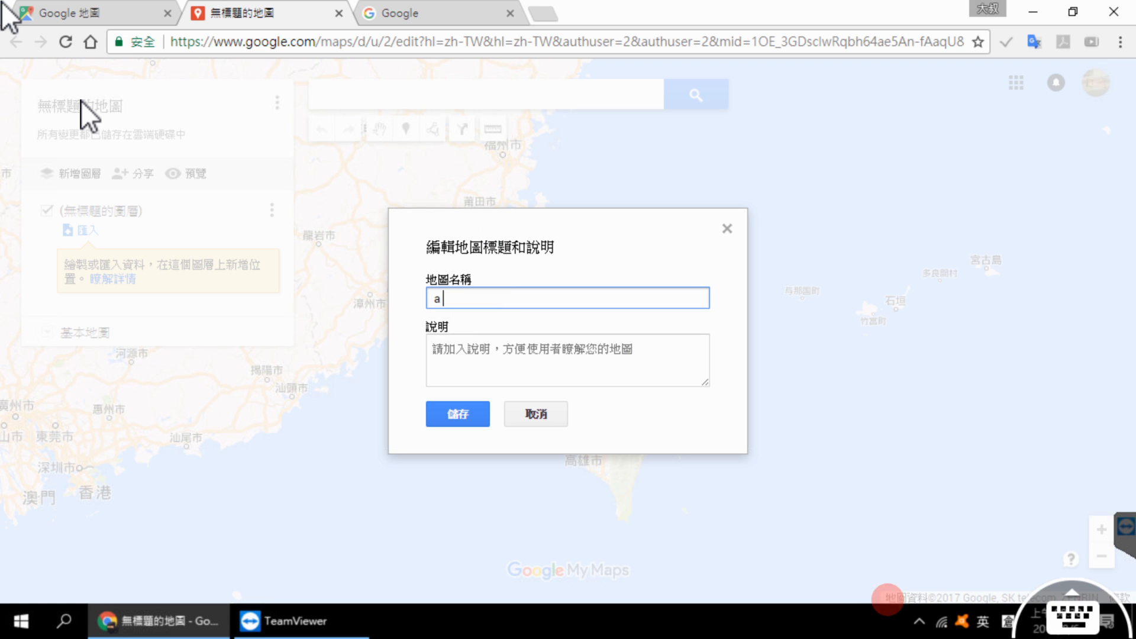
{"action": "key", "text": "BackSpace"}
{"action": "key", "text": "shift"}
{"action": "type", "text": "日"}
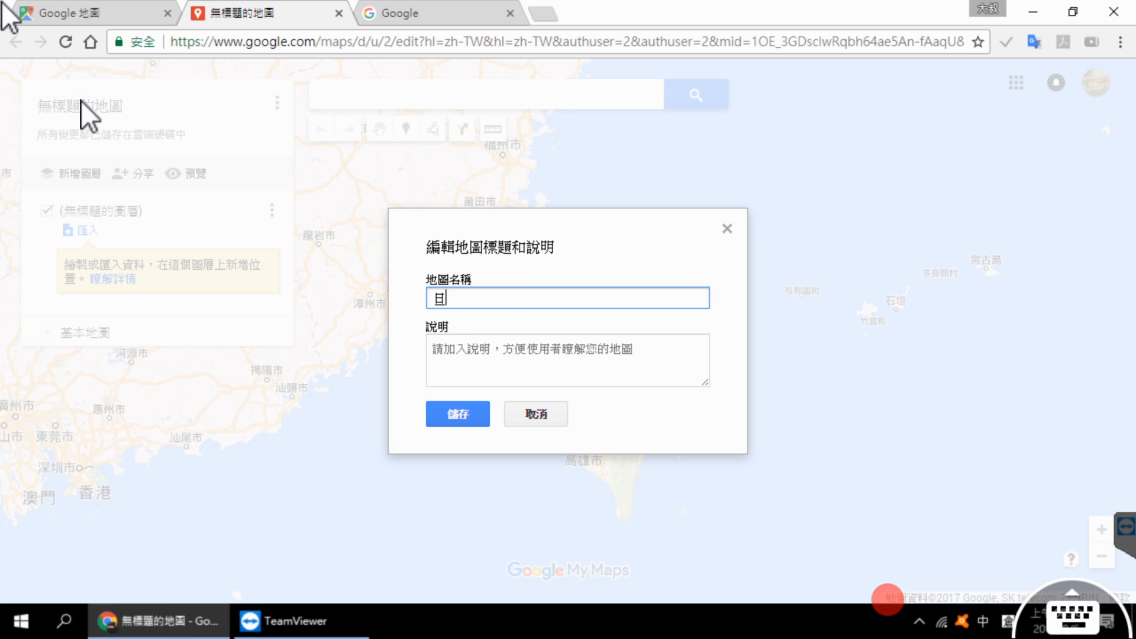
{"action": "type", "text": "本大阪自竹人一一"}
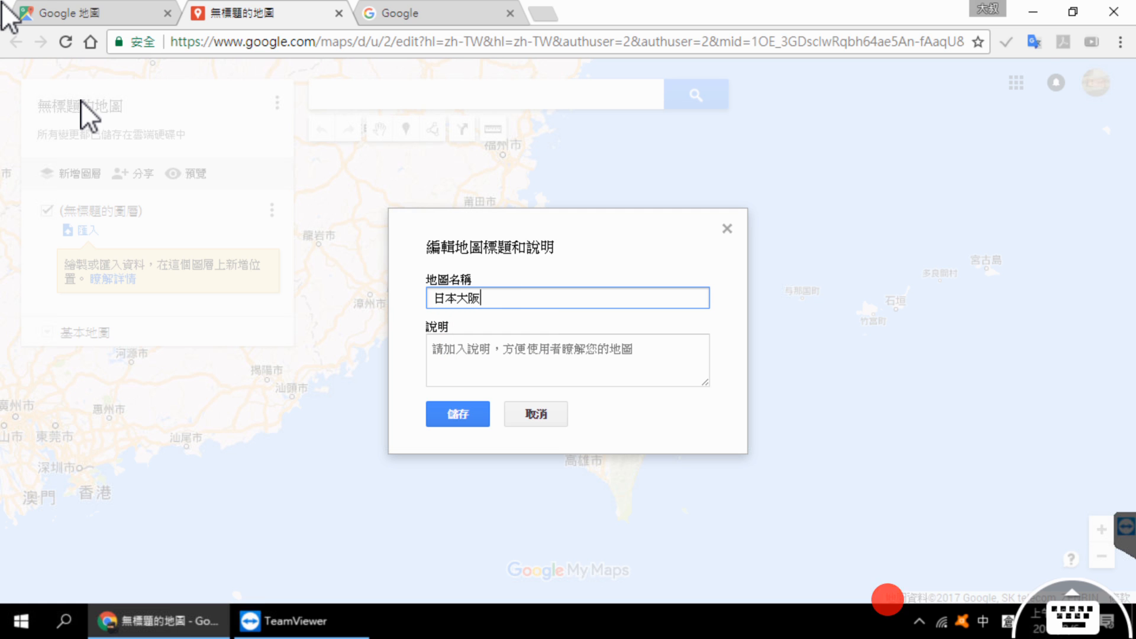
{"action": "key", "text": "BackSpace"}
{"action": "key", "text": "BackSpace"}
{"action": "key", "text": "BackSpace"}
{"action": "key", "text": "BackSpace"}
{"action": "type", "text": "由行"}
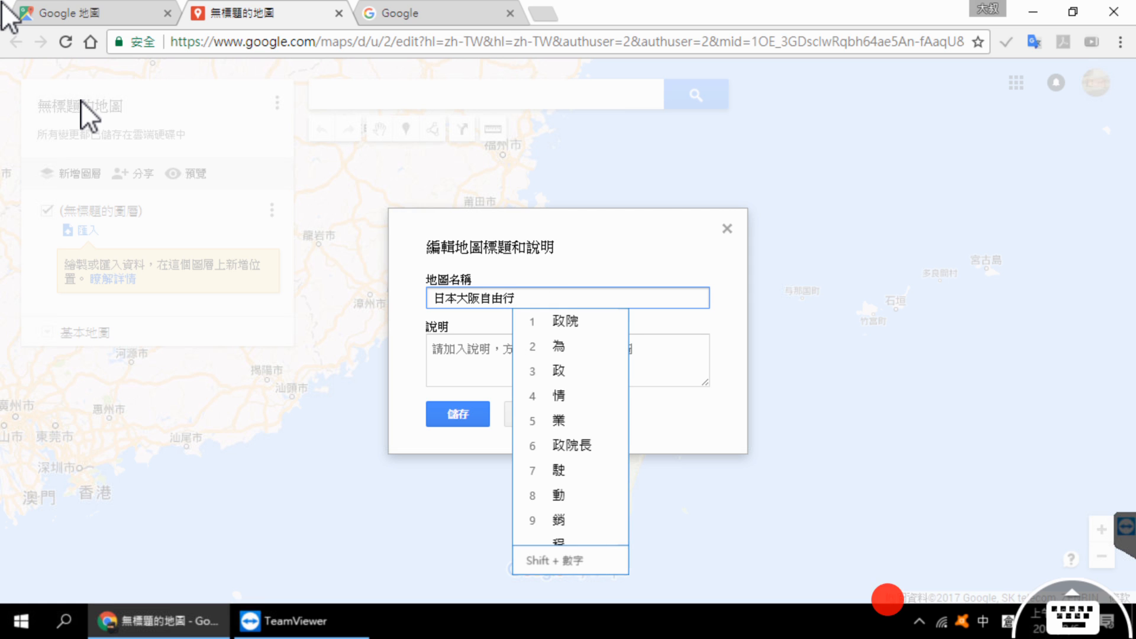
{"action": "type", "text": "5天"}
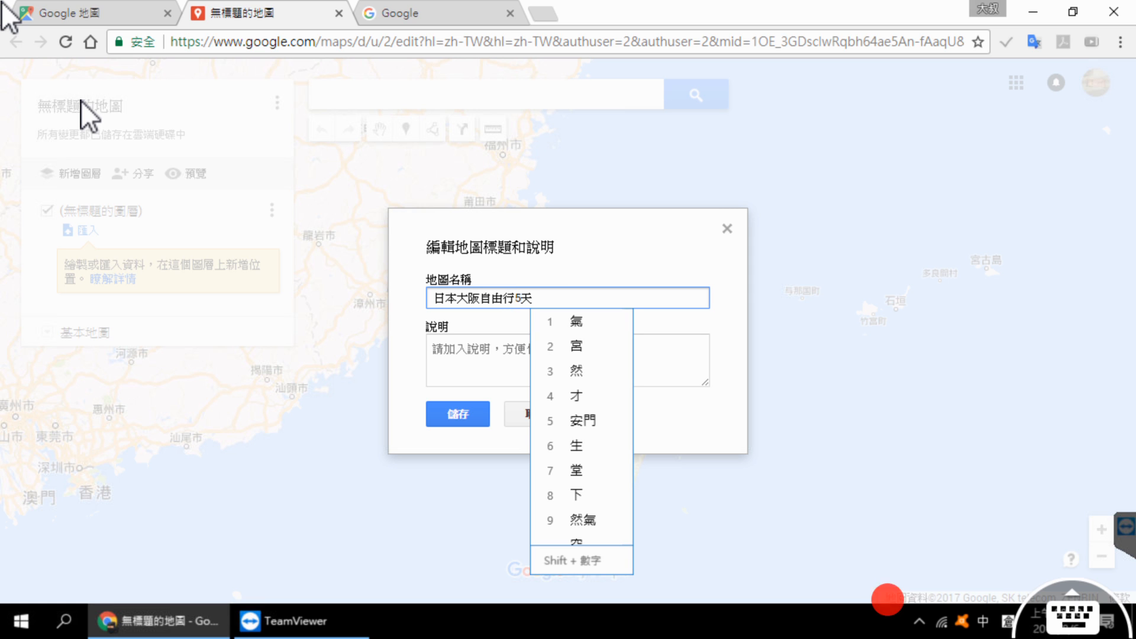
{"action": "type", "text": "4一大"}
{"action": "key", "text": "space"}
{"action": "key", "text": "shift"}
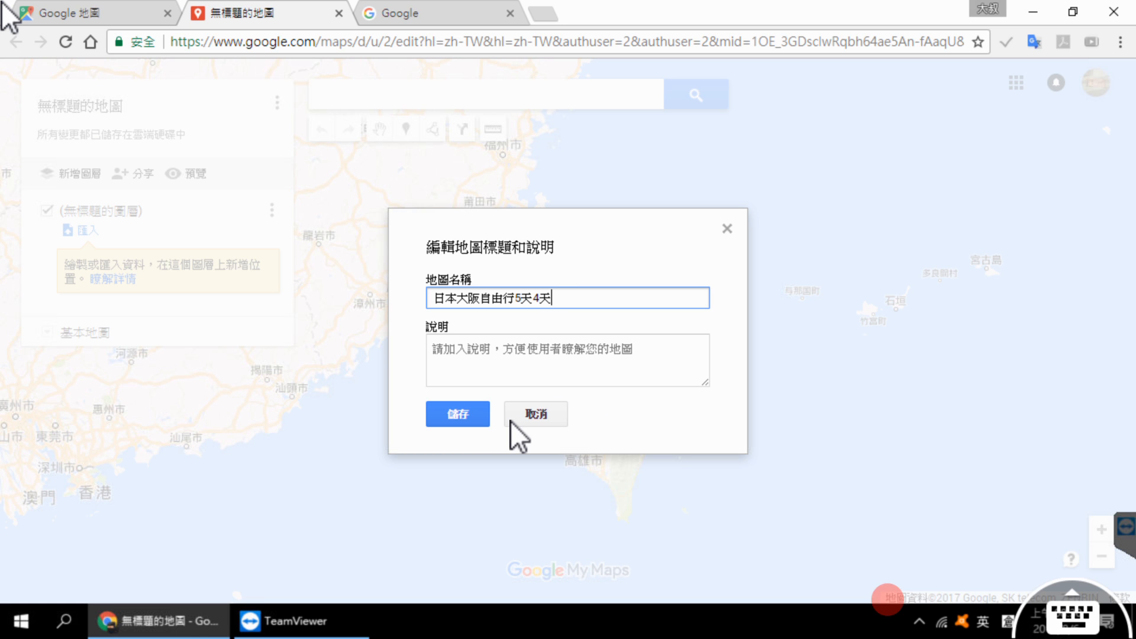
Step: Add the map description 暑假家庭出遊 and save the title and description
{"action": "left_click", "coordinate": [501, 352]}
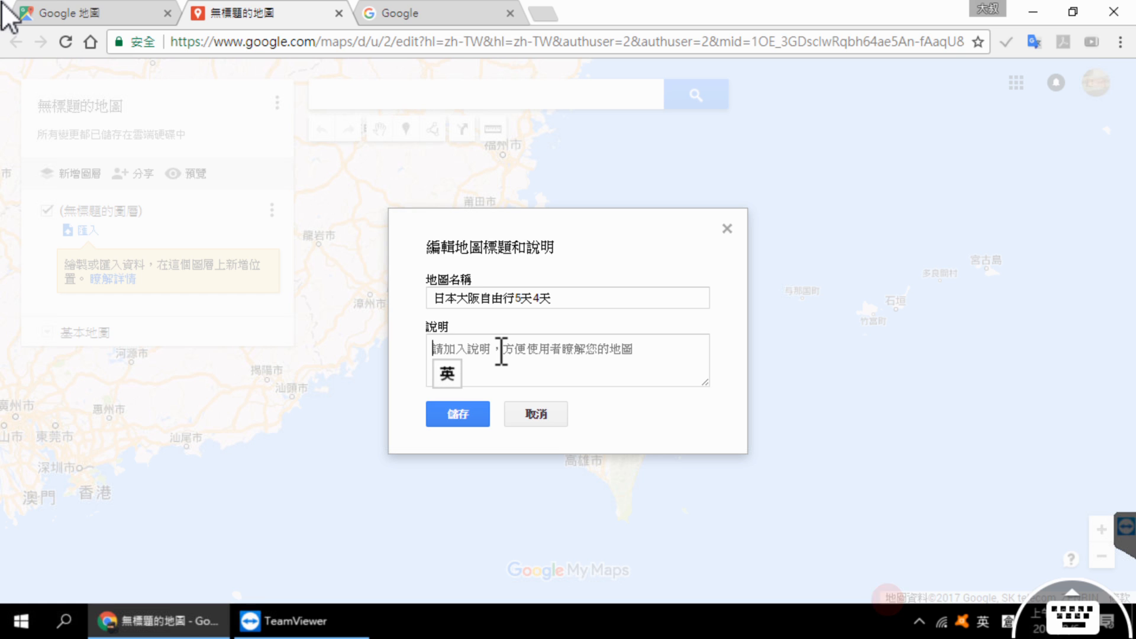
{"action": "key", "text": "shift"}
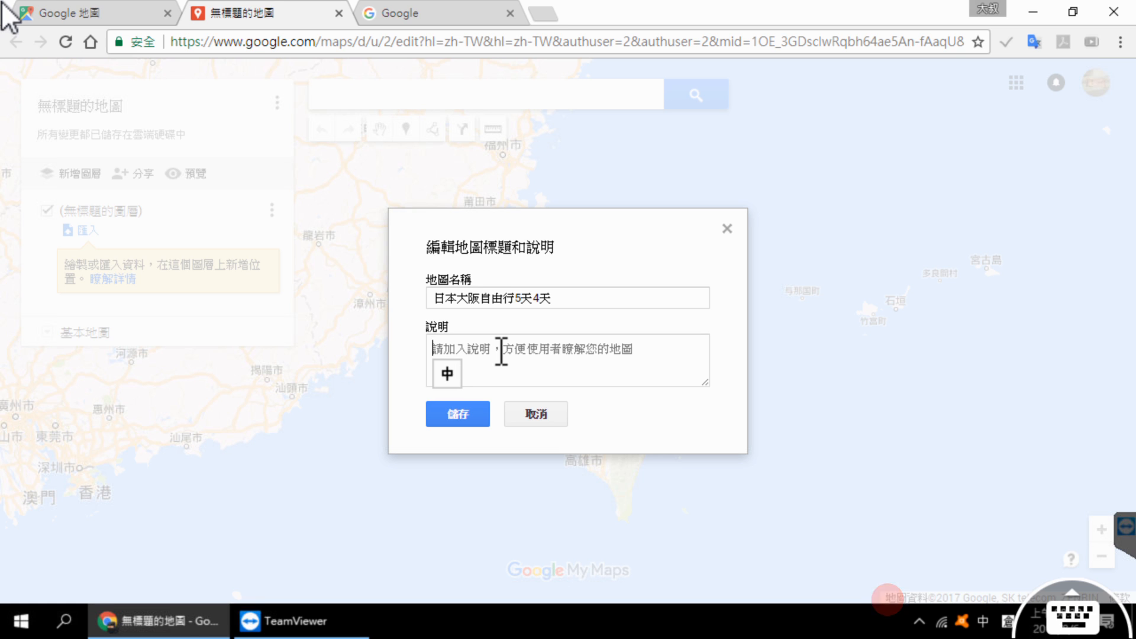
{"action": "type", "text": "都人"}
{"action": "key", "text": "BackSpace"}
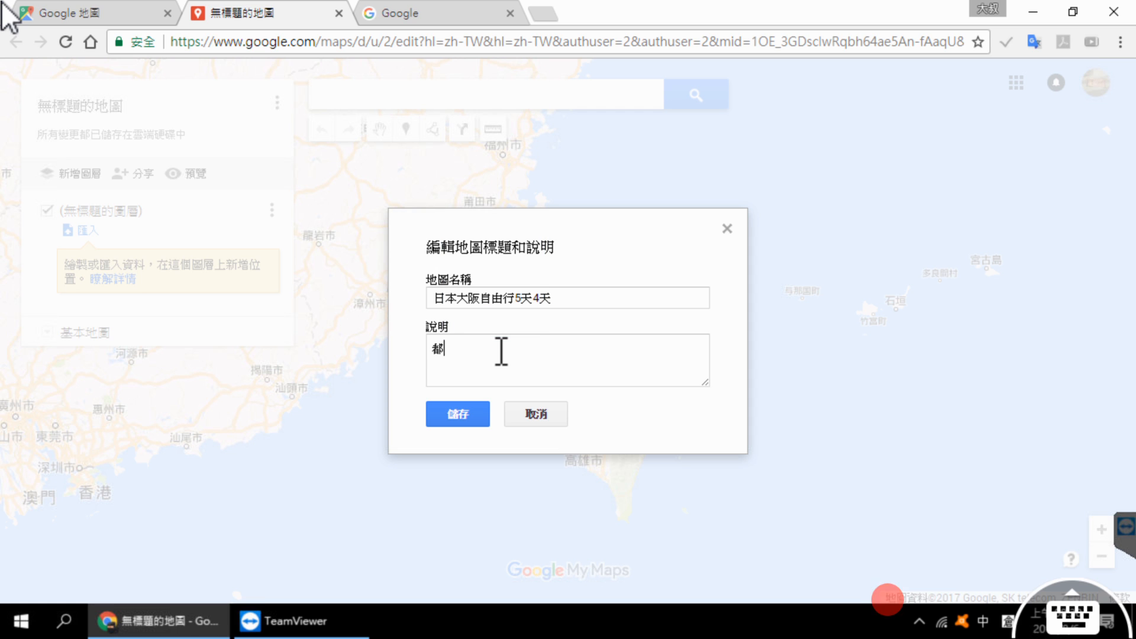
{"action": "type", "text": "暑假家人"}
{"action": "key", "text": "BackSpace"}
{"action": "type", "text": "庭出卜遊"}
{"action": "key", "text": "shift"}
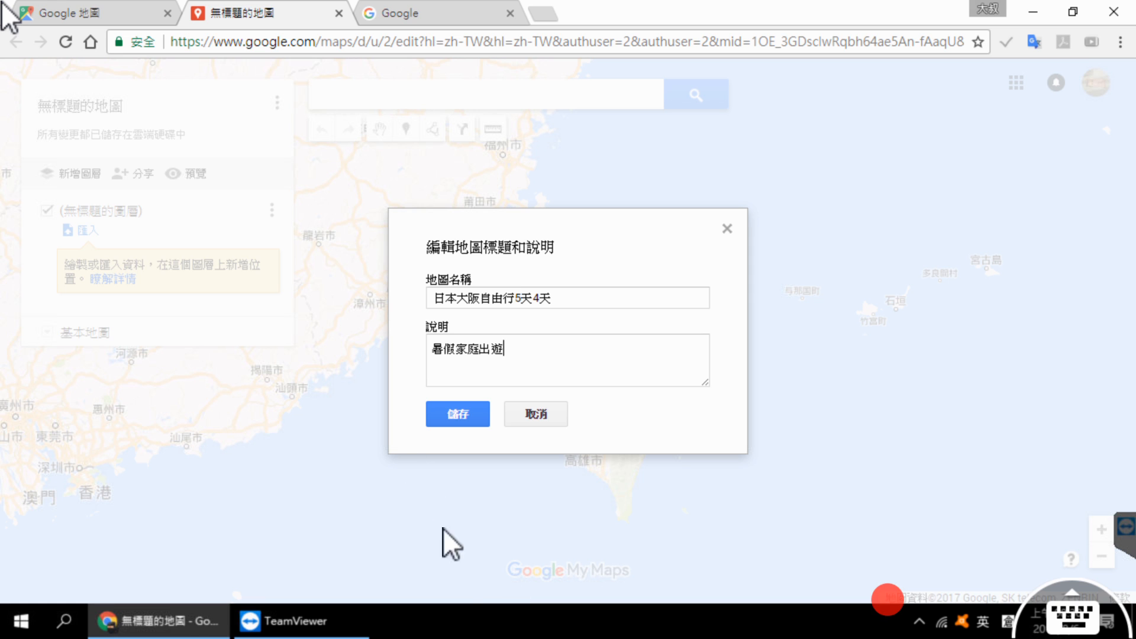
{"action": "left_click", "coordinate": [463, 417]}
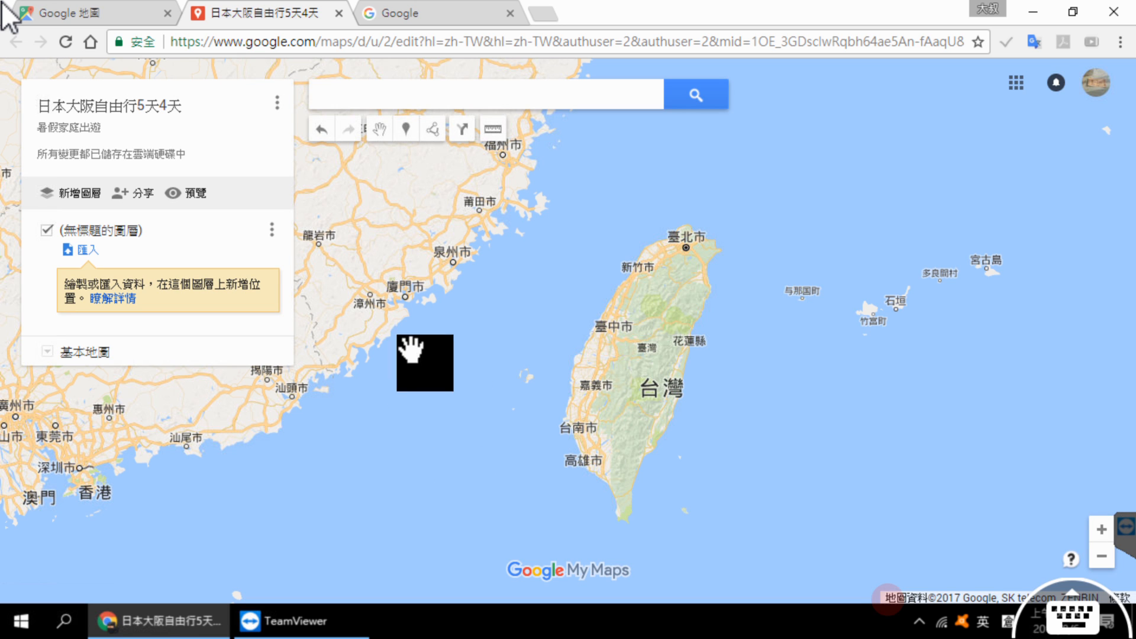
Step: Search the map for 大阪城 and choose the suggested place at 1,1 in 中央區, 大阪市, 大阪府, 日本
{"action": "left_click", "coordinate": [384, 95]}
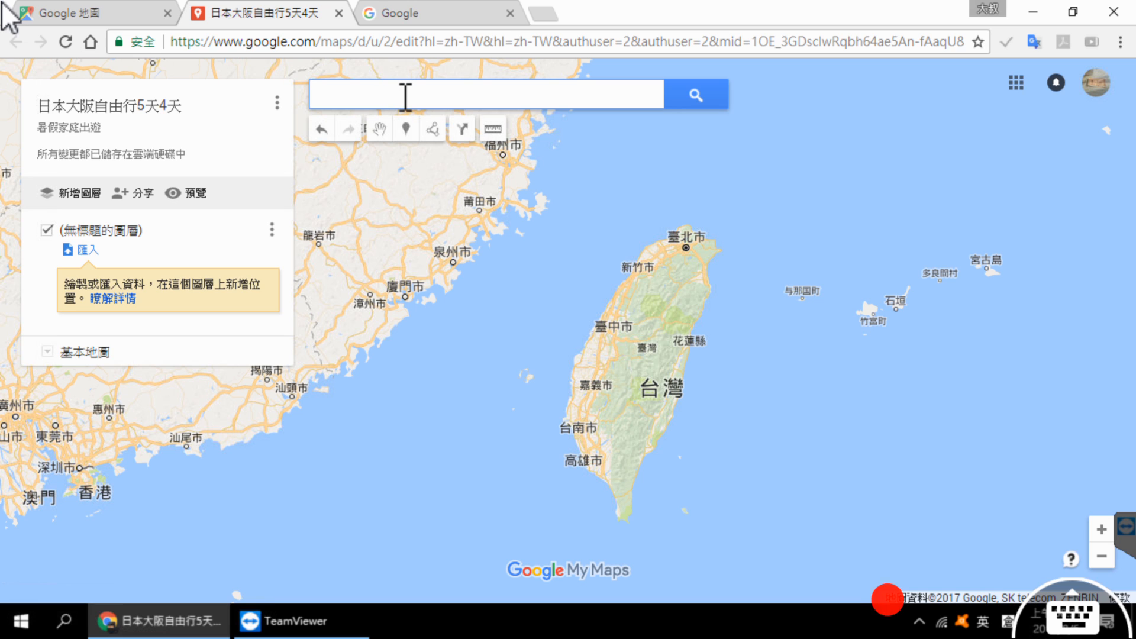
{"action": "key", "text": "shift"}
{"action": "type", "text": "大"}
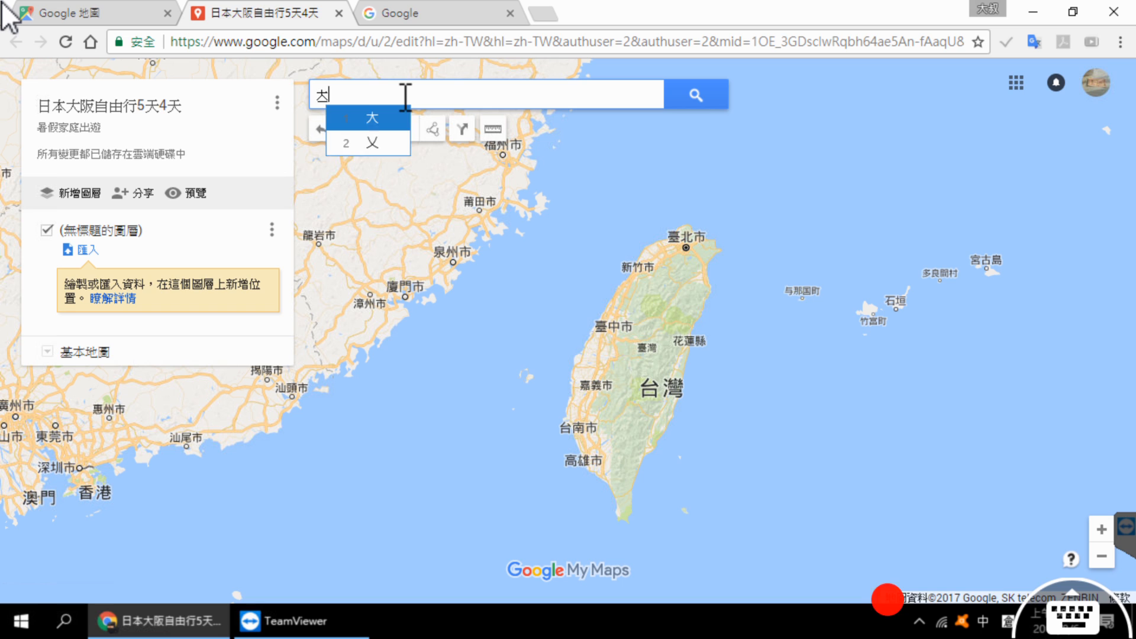
{"action": "type", "text": "阪城"}
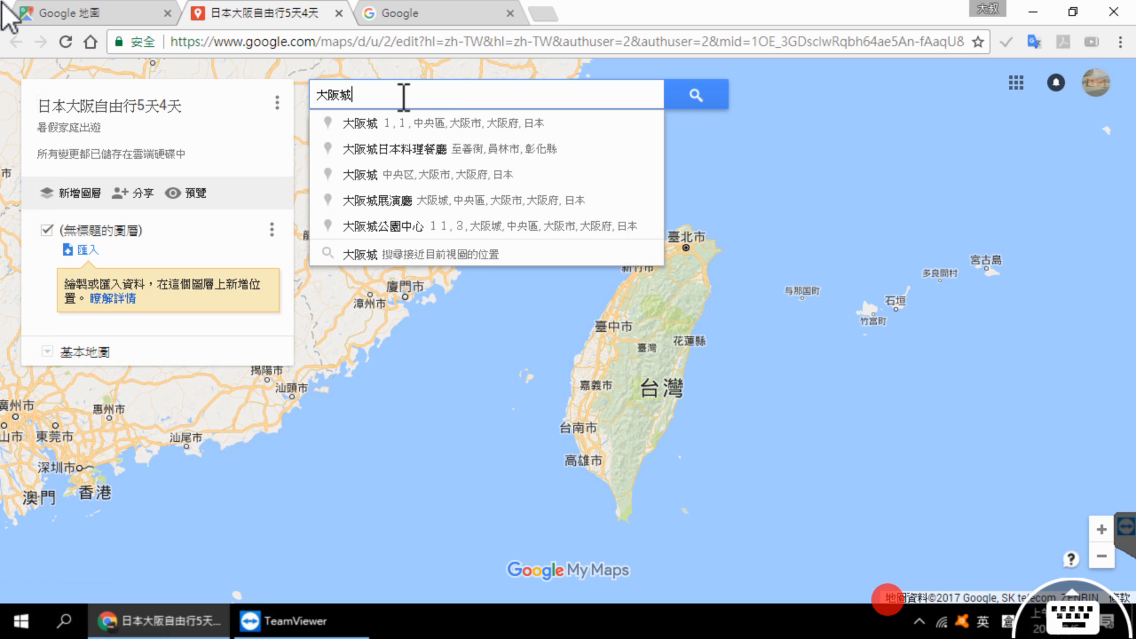
{"action": "left_click", "coordinate": [414, 125]}
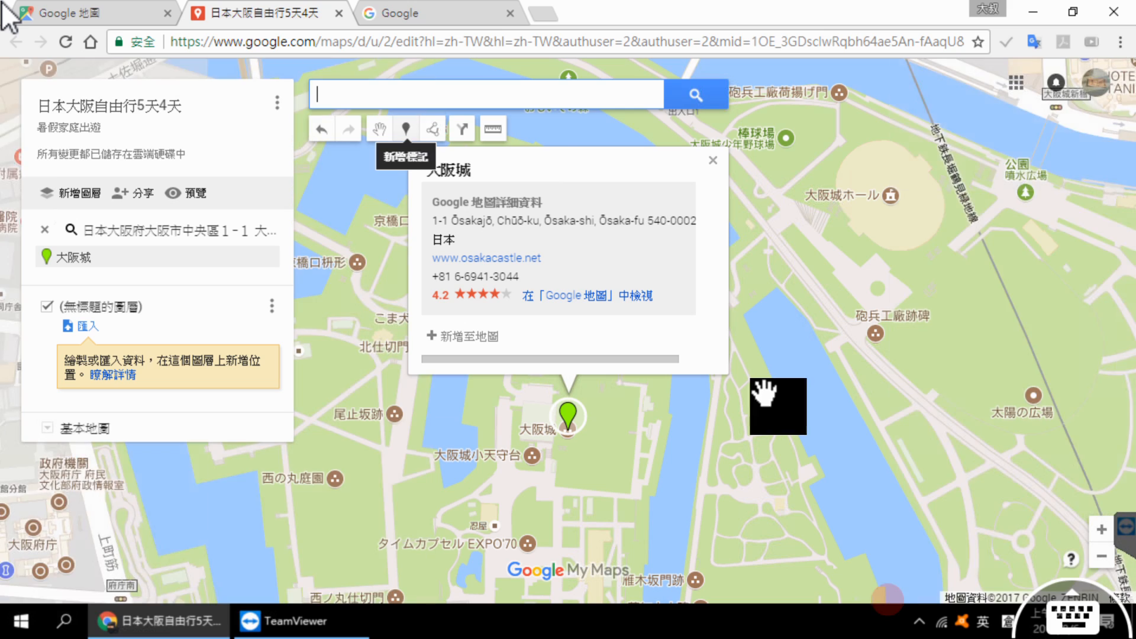
{"action": "scroll", "coordinate": [784, 325], "scroll_direction": "down", "scroll_amount": 2}
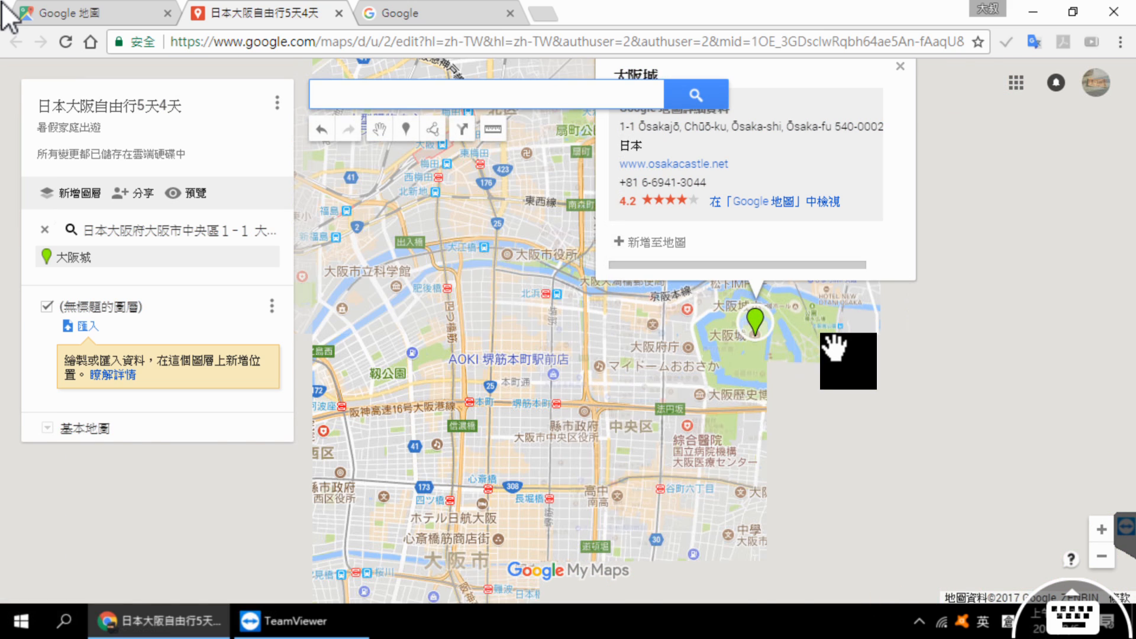
{"action": "scroll", "coordinate": [837, 347], "scroll_direction": "down", "scroll_amount": 2}
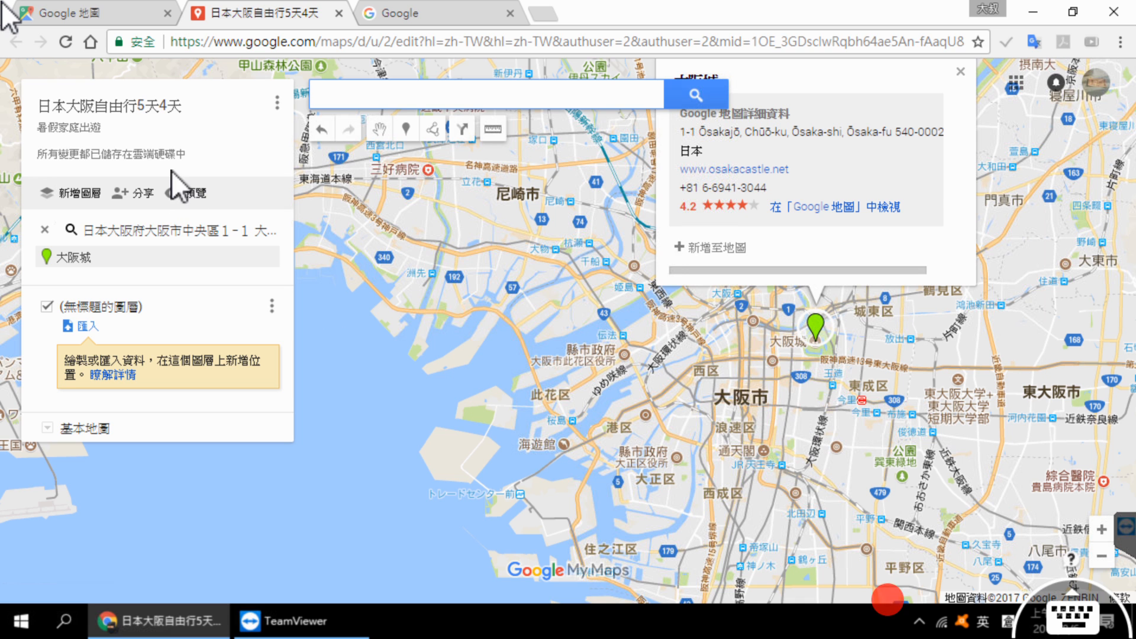
Step: Correct the map title to 日本大阪自由行5天4夜
{"action": "left_click", "coordinate": [154, 104]}
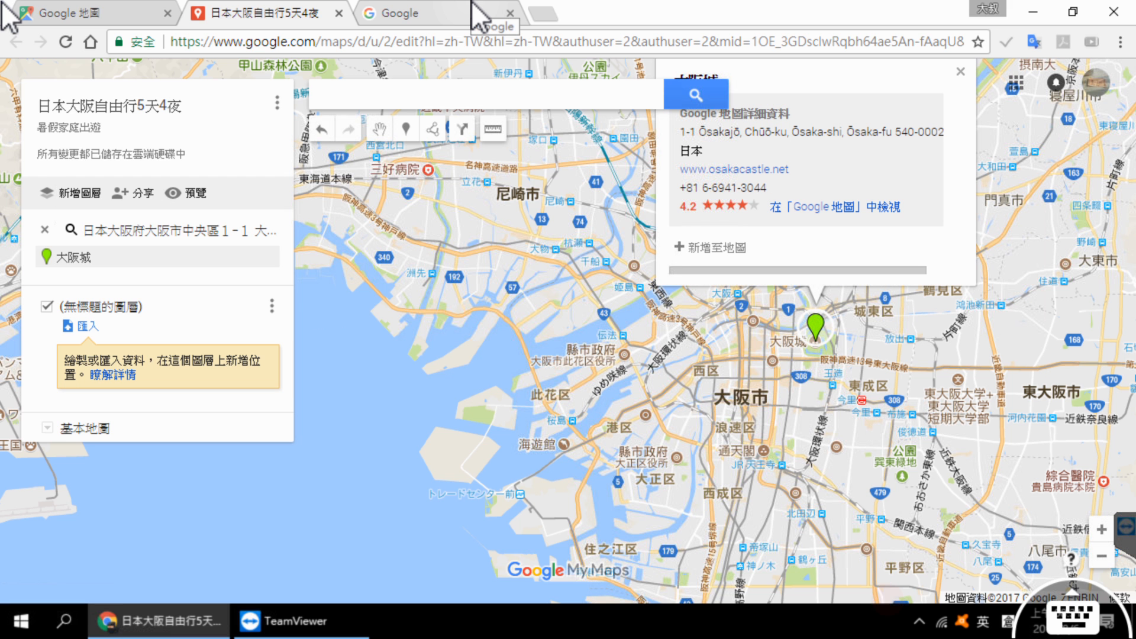
Step: Switch to the Google search page, search for 大阪 景點, and look through the popular attractions and travel articles
{"action": "left_click", "coordinate": [468, 5]}
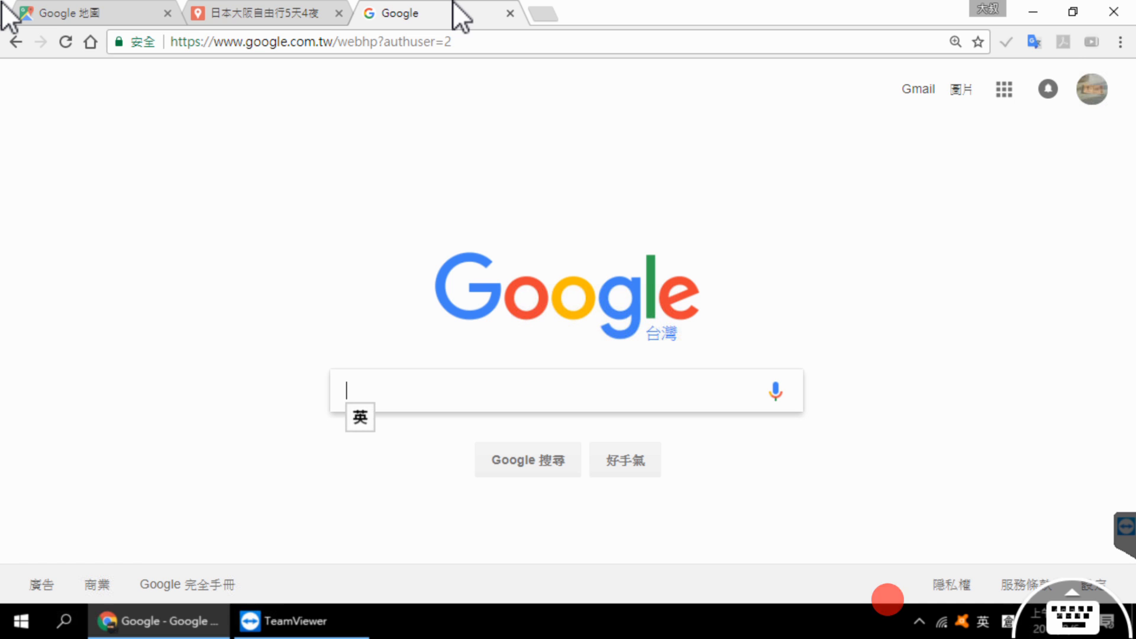
{"action": "key", "text": "shift"}
{"action": "type", "text": "大阪"}
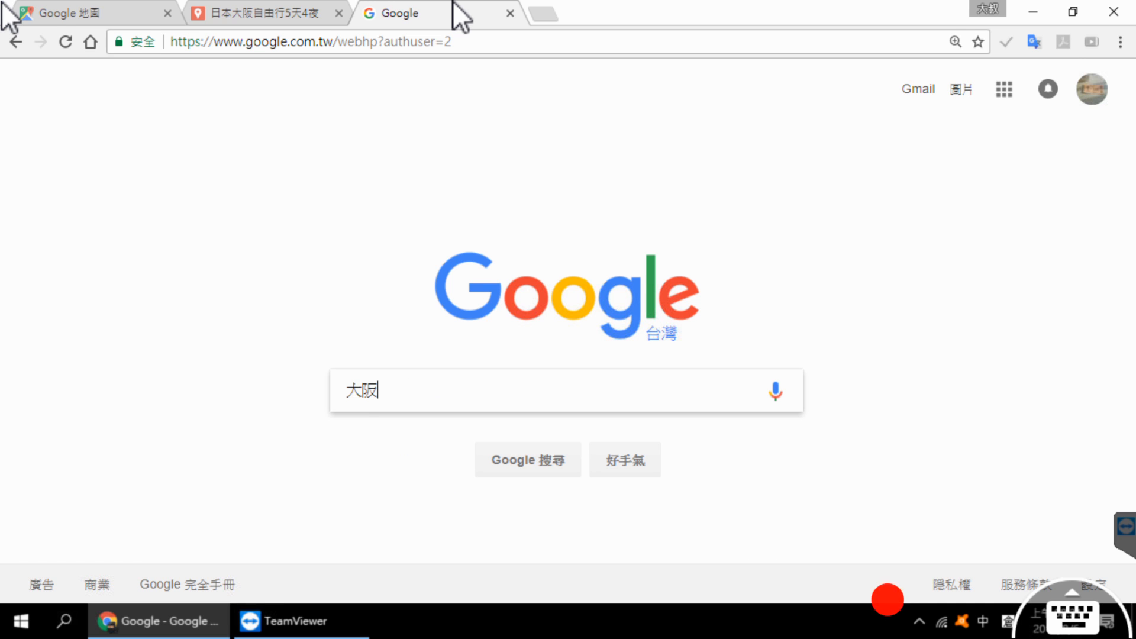
{"action": "key", "text": "shift"}
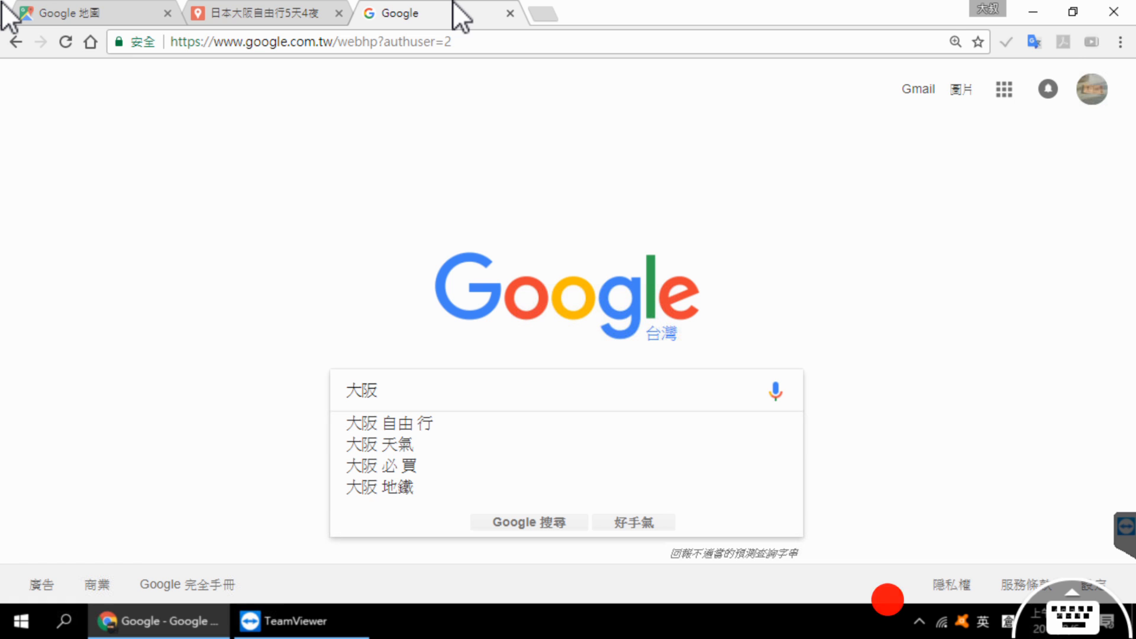
{"action": "key", "text": "shift"}
{"action": "type", "text": "景點"}
{"action": "key", "text": "Return"}
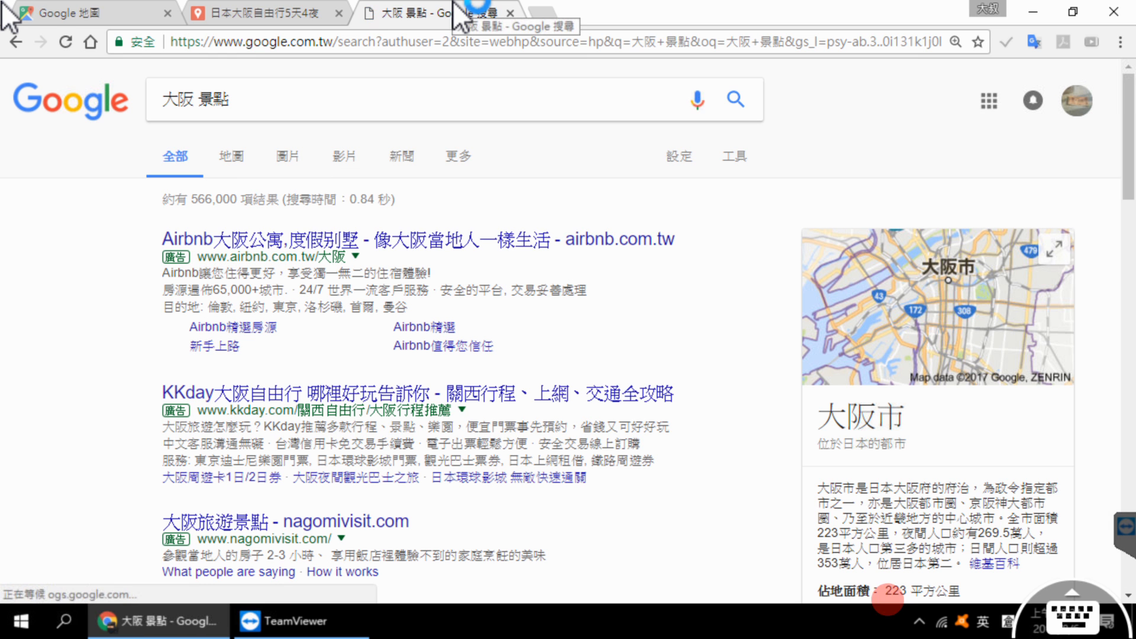
{"action": "scroll", "coordinate": [500, 160], "scroll_direction": "down", "scroll_amount": 6}
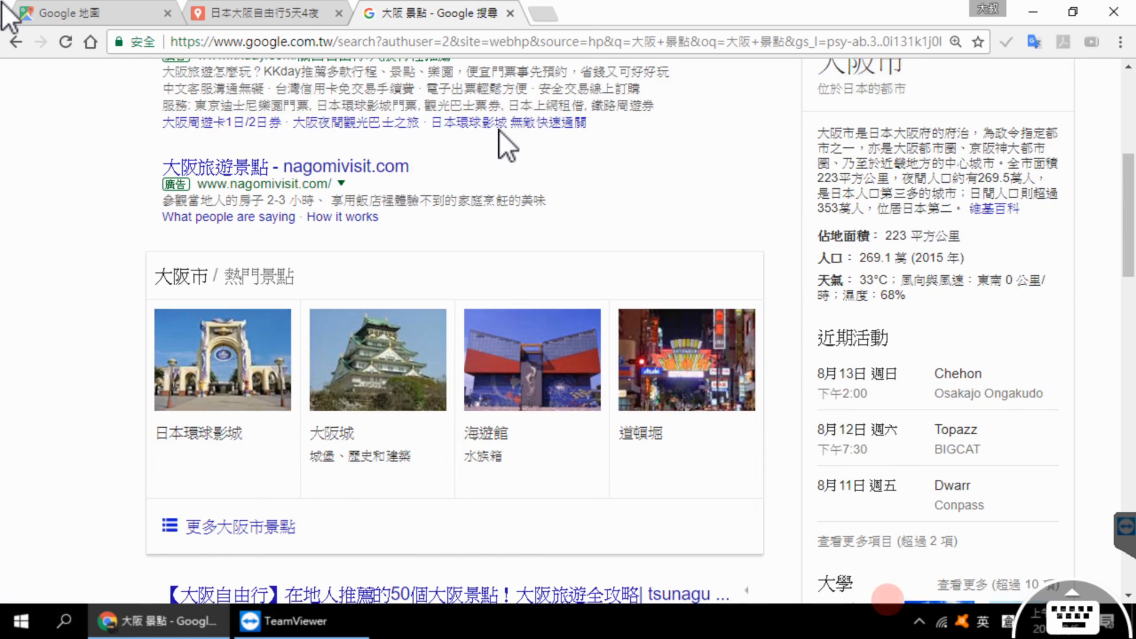
{"action": "scroll", "coordinate": [499, 130], "scroll_direction": "down", "scroll_amount": 2}
{"action": "scroll", "coordinate": [499, 130], "scroll_direction": "up", "scroll_amount": 3}
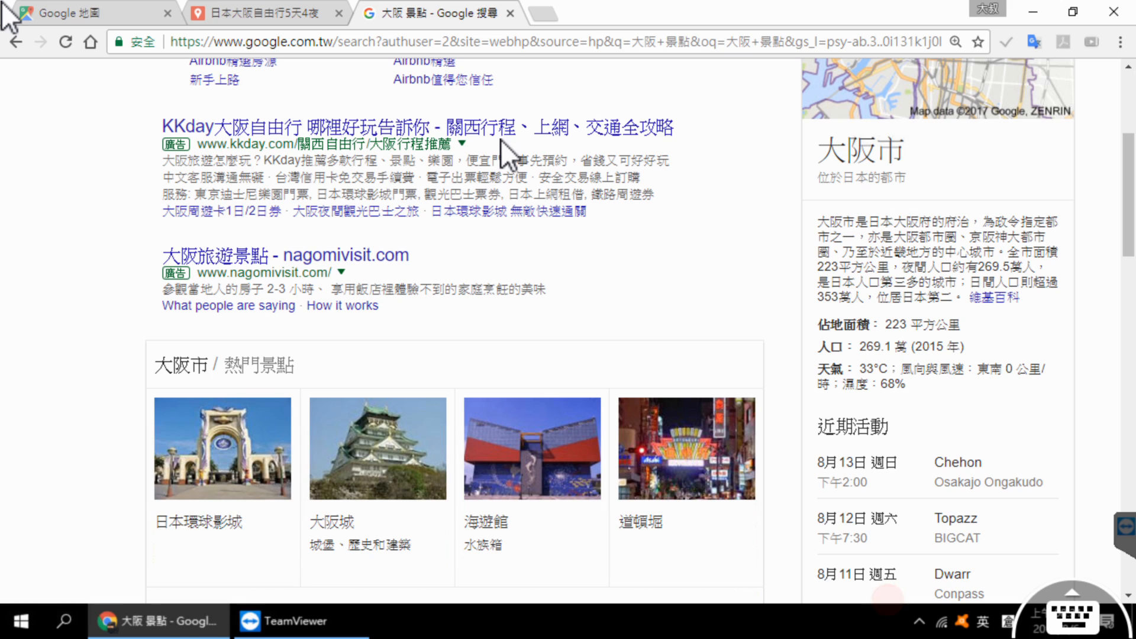
{"action": "scroll", "coordinate": [501, 140], "scroll_direction": "down", "scroll_amount": 9}
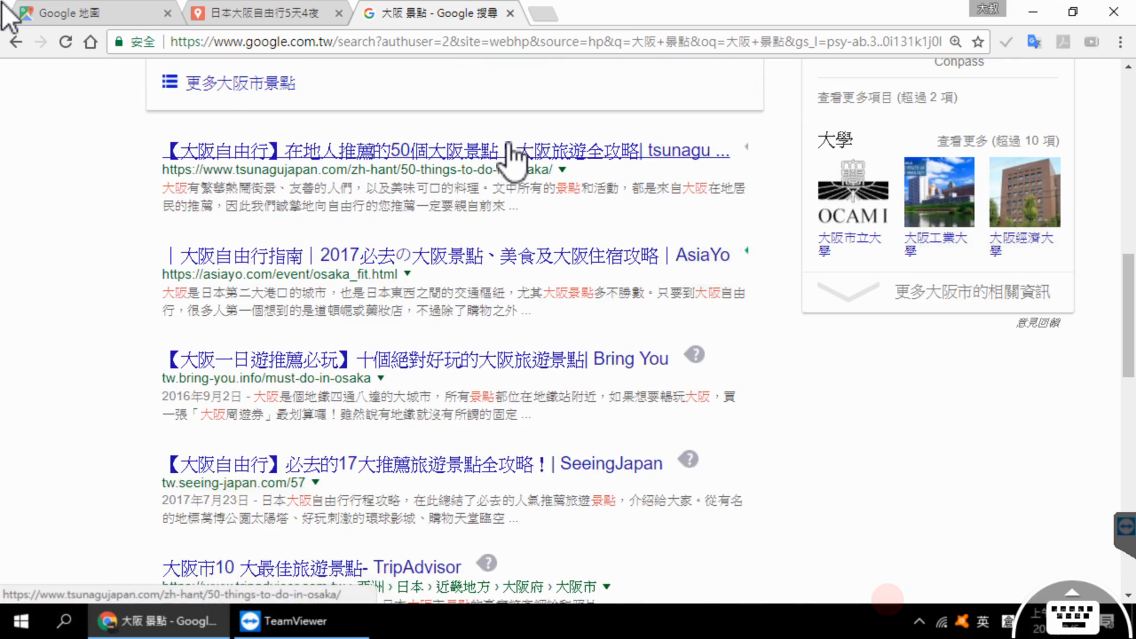
Step: Look through the remaining search results, open the full list of 大阪市 attractions, and review the top sights with their map locations
{"action": "scroll", "coordinate": [510, 148], "scroll_direction": "down", "scroll_amount": 5}
{"action": "scroll", "coordinate": [509, 134], "scroll_direction": "down", "scroll_amount": 2}
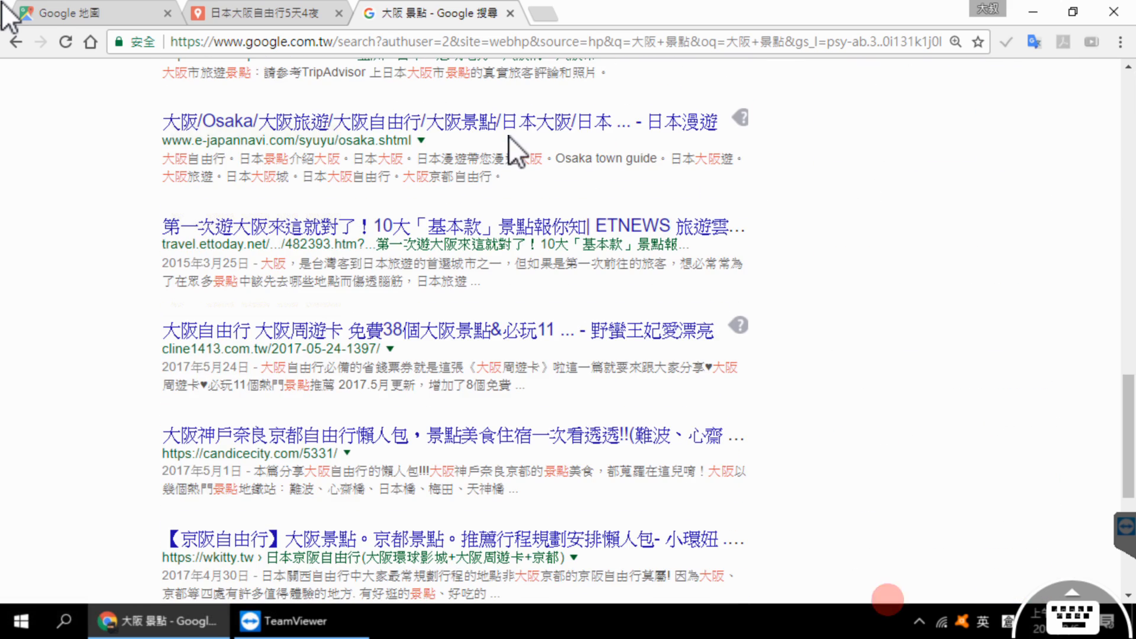
{"action": "scroll", "coordinate": [509, 136], "scroll_direction": "up", "scroll_amount": 12}
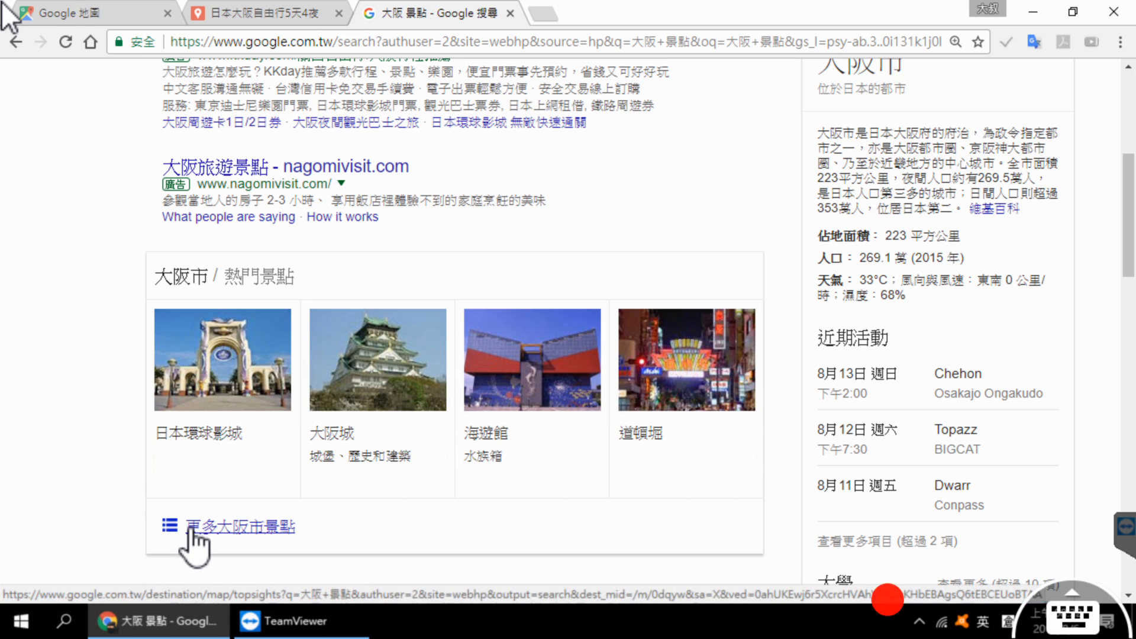
{"action": "left_click", "coordinate": [247, 530]}
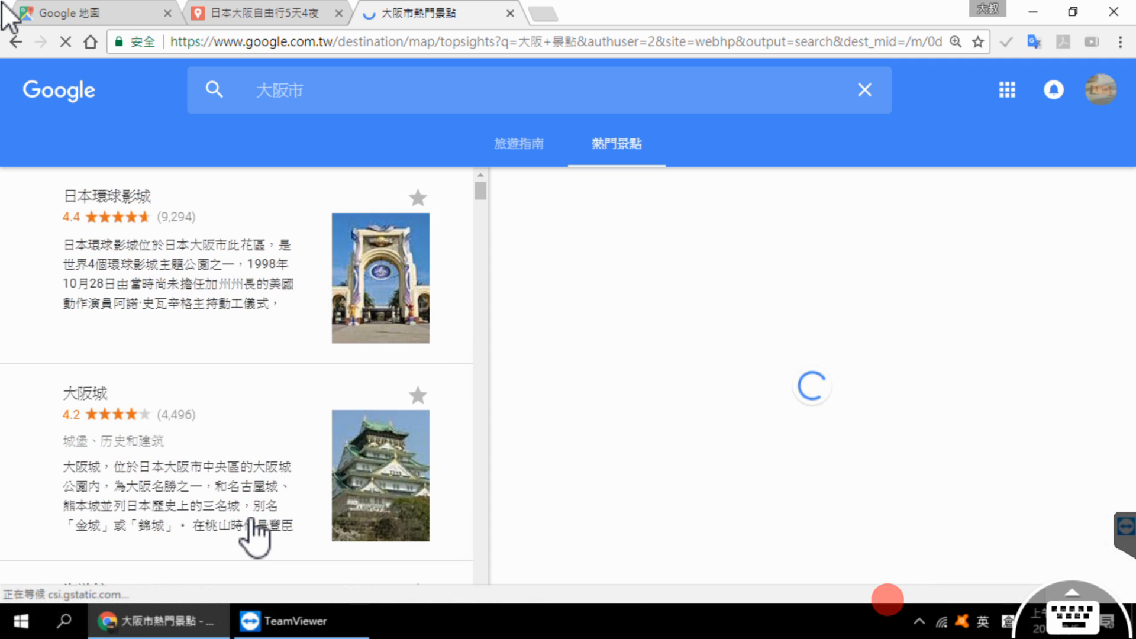
{"action": "scroll", "coordinate": [193, 283], "scroll_direction": "down", "scroll_amount": 2}
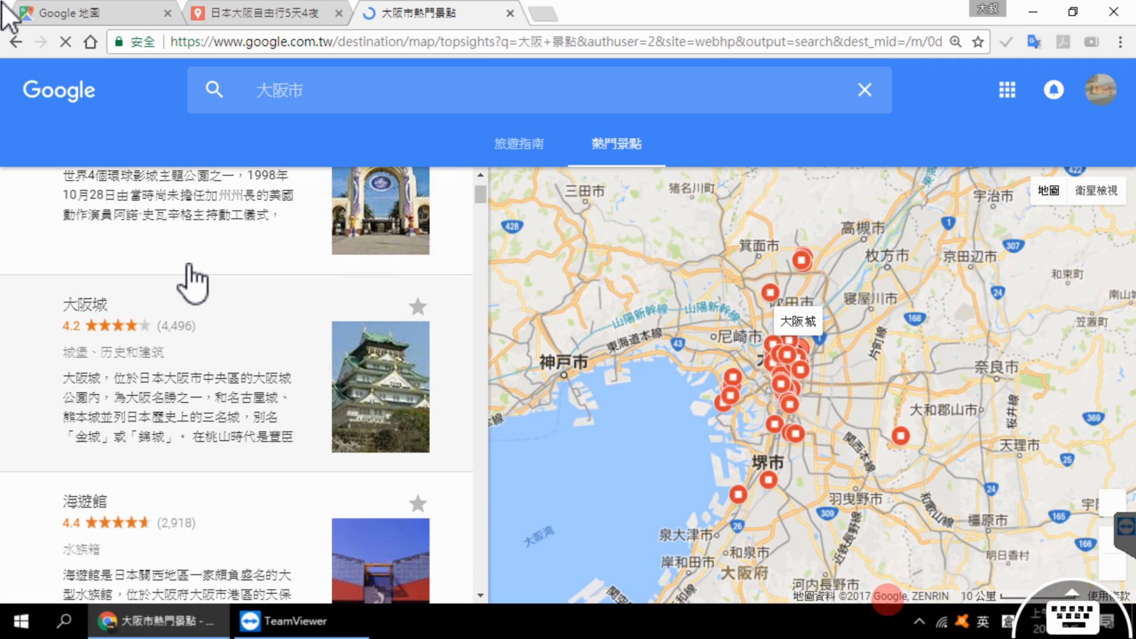
{"action": "scroll", "coordinate": [190, 275], "scroll_direction": "up", "scroll_amount": 2}
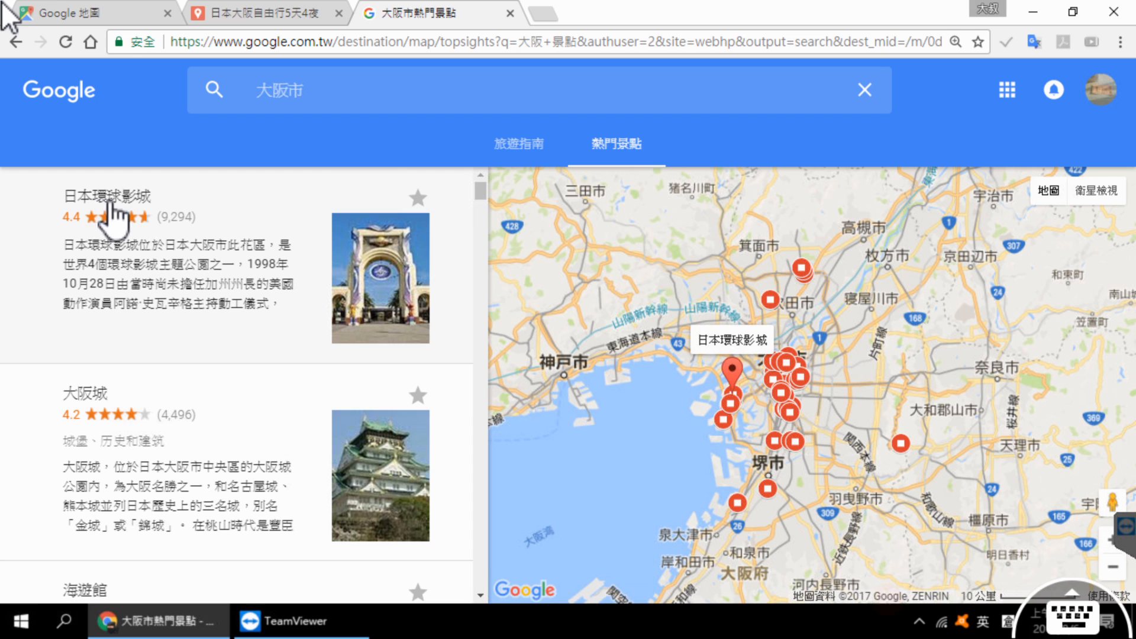
{"action": "scroll", "coordinate": [134, 436], "scroll_direction": "down", "scroll_amount": 2}
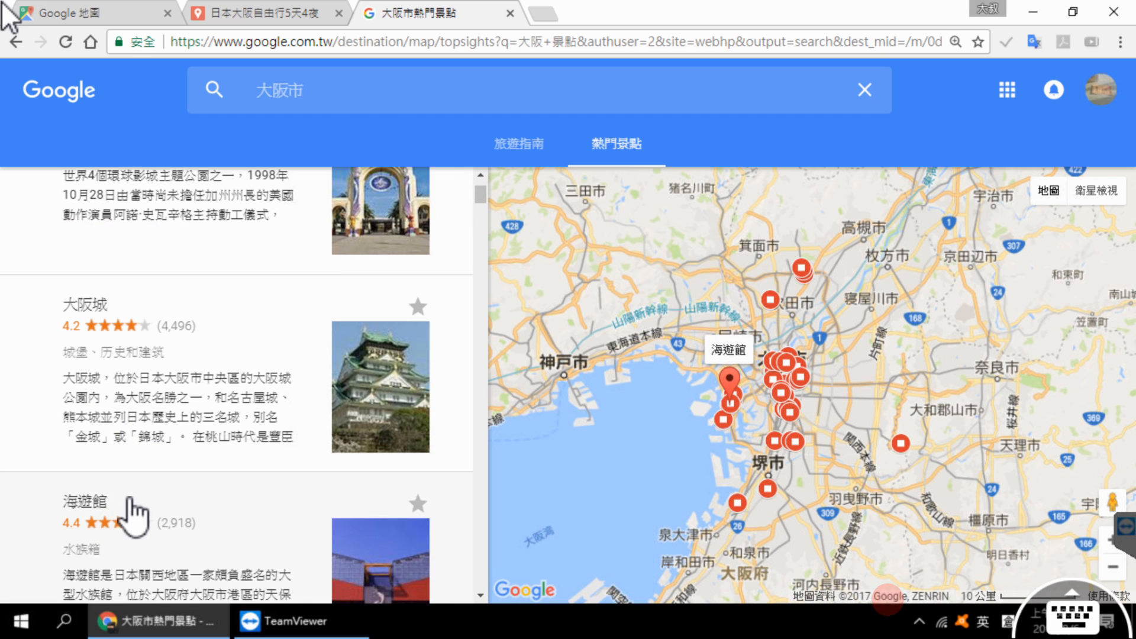
{"action": "scroll", "coordinate": [106, 518], "scroll_direction": "down", "scroll_amount": 4}
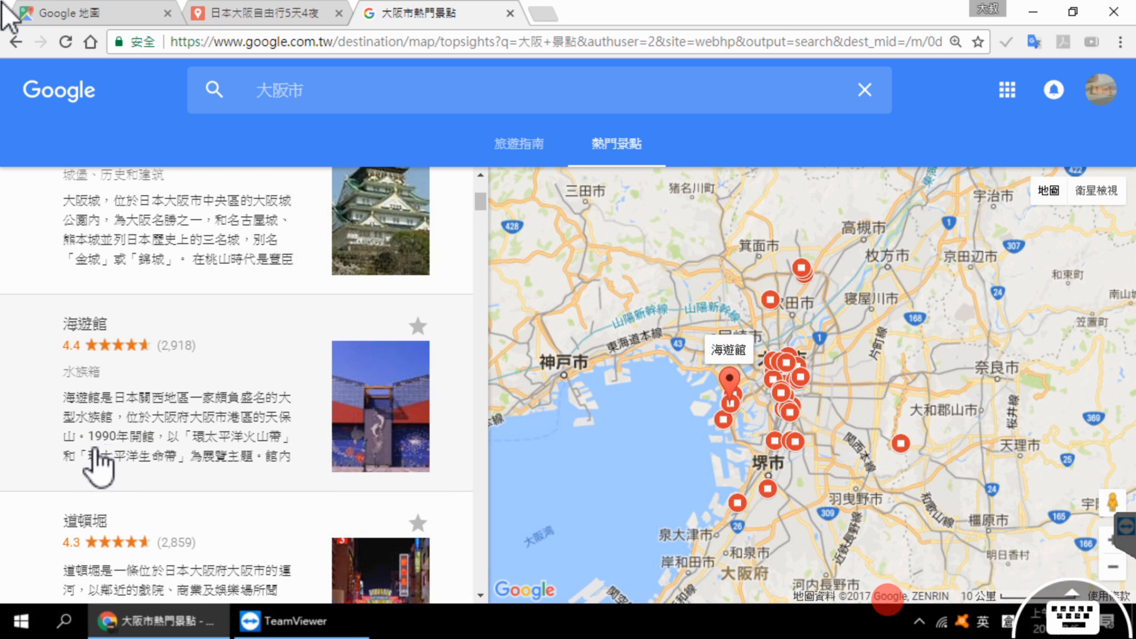
{"action": "scroll", "coordinate": [98, 468], "scroll_direction": "down", "scroll_amount": 2}
{"action": "scroll", "coordinate": [95, 468], "scroll_direction": "down", "scroll_amount": 2}
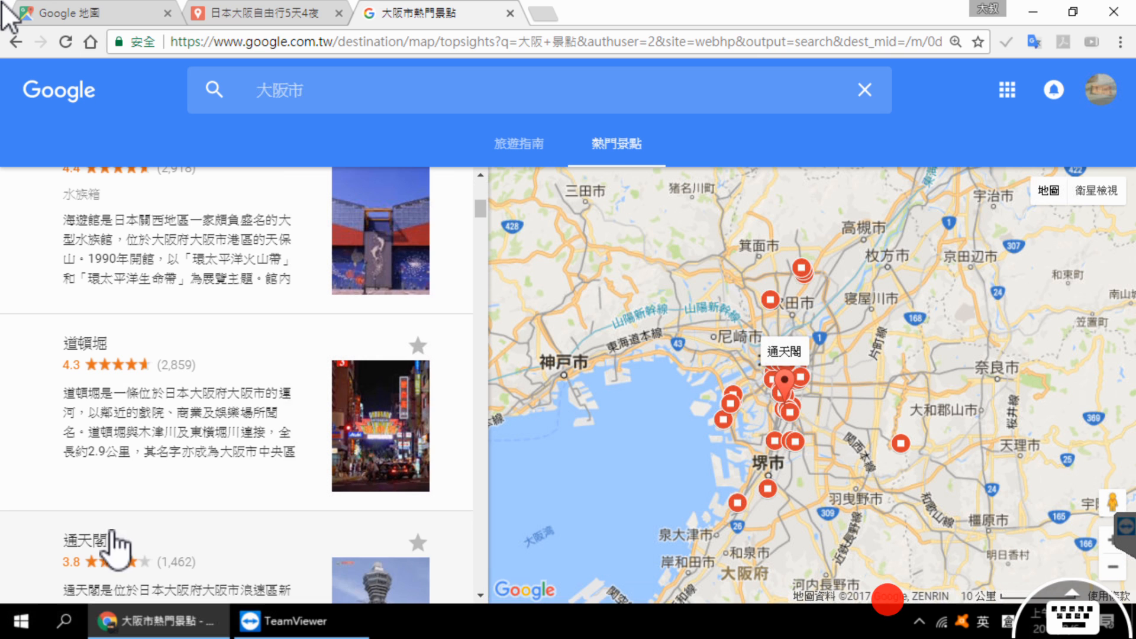
{"action": "scroll", "coordinate": [126, 469], "scroll_direction": "up", "scroll_amount": 8}
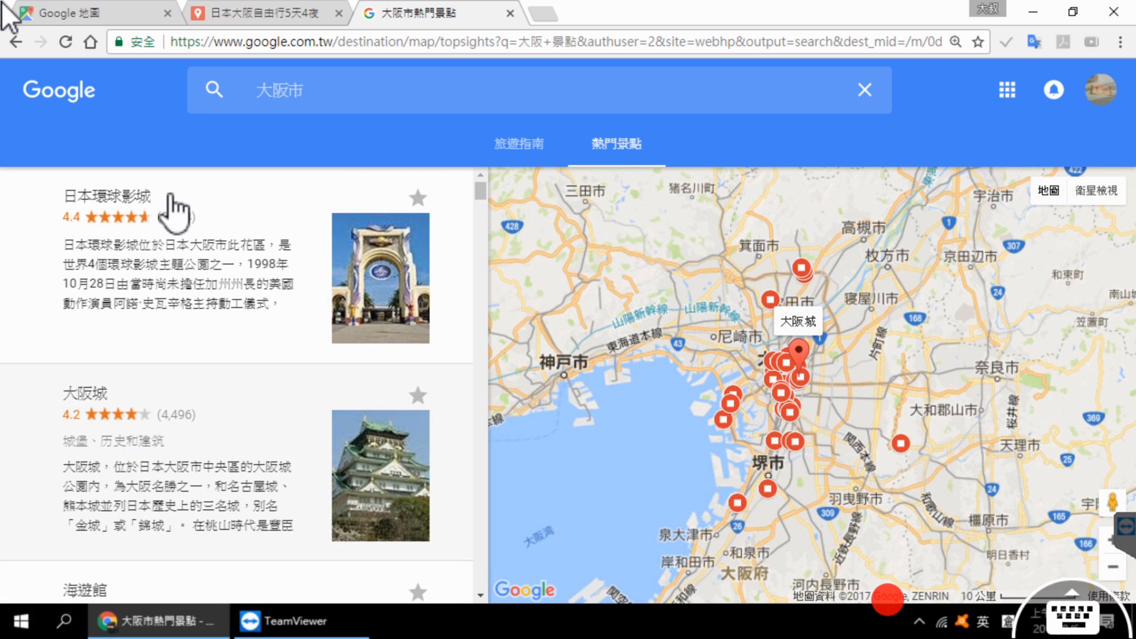
Step: Open the details of 大阪城 from the attractions list and copy its name
{"action": "left_click", "coordinate": [258, 456]}
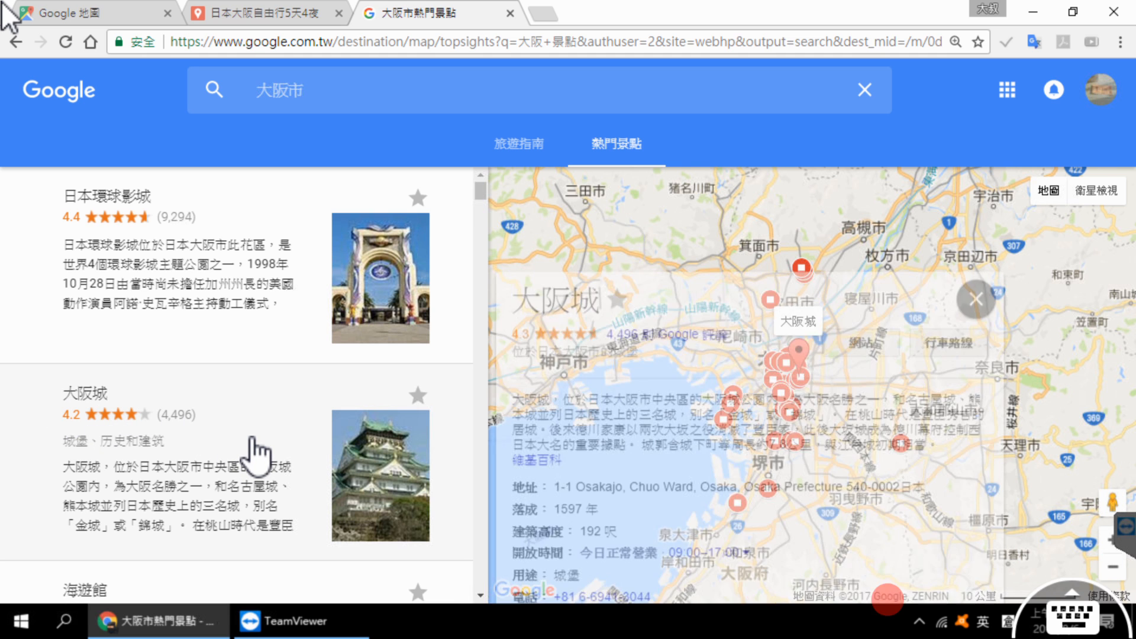
{"action": "left_click_drag", "start_coordinate": [518, 204], "coordinate": [591, 202]}
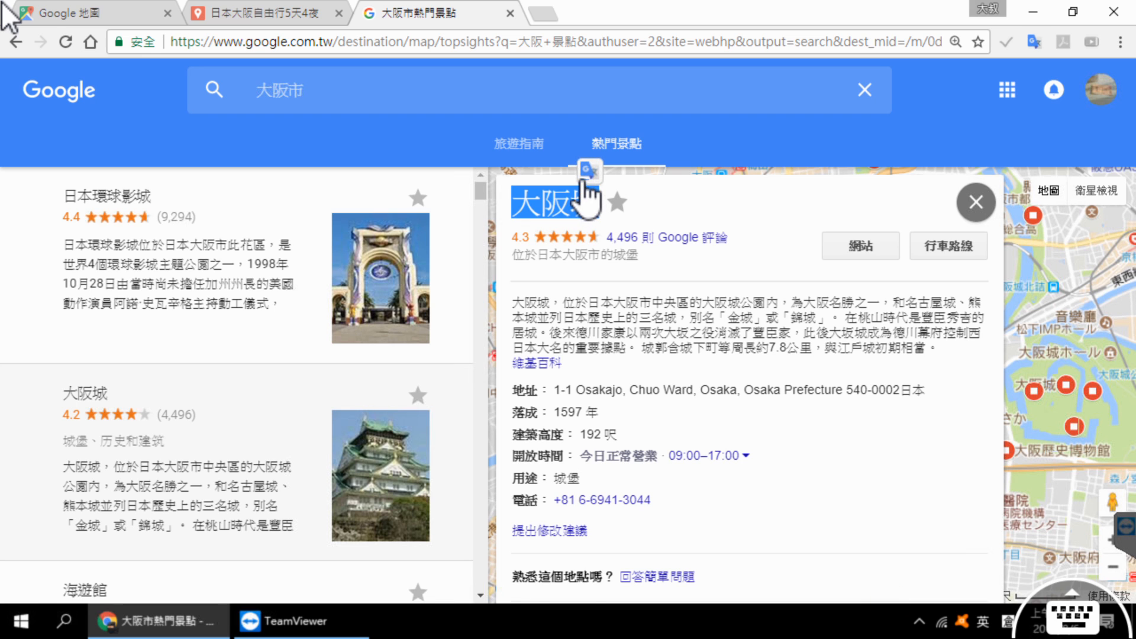
{"action": "right_click", "coordinate": [557, 204]}
{"action": "left_click", "coordinate": [575, 217]}
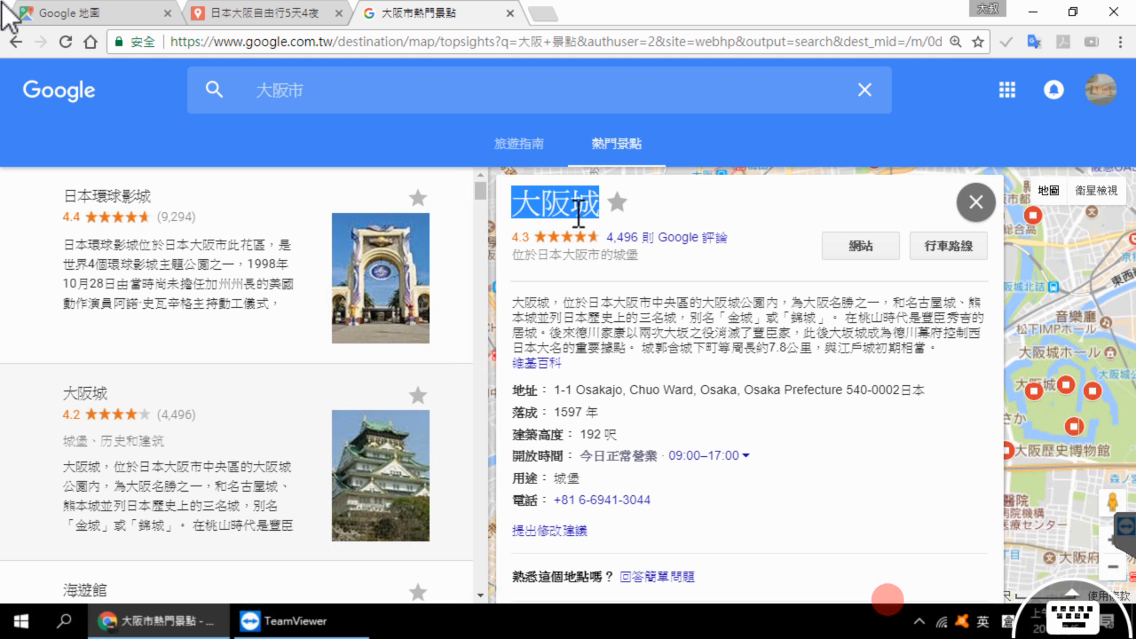
Step: Switch to the custom map, search for 大阪城 using the copied name, and add the found place to the map
{"action": "left_click", "coordinate": [284, 14]}
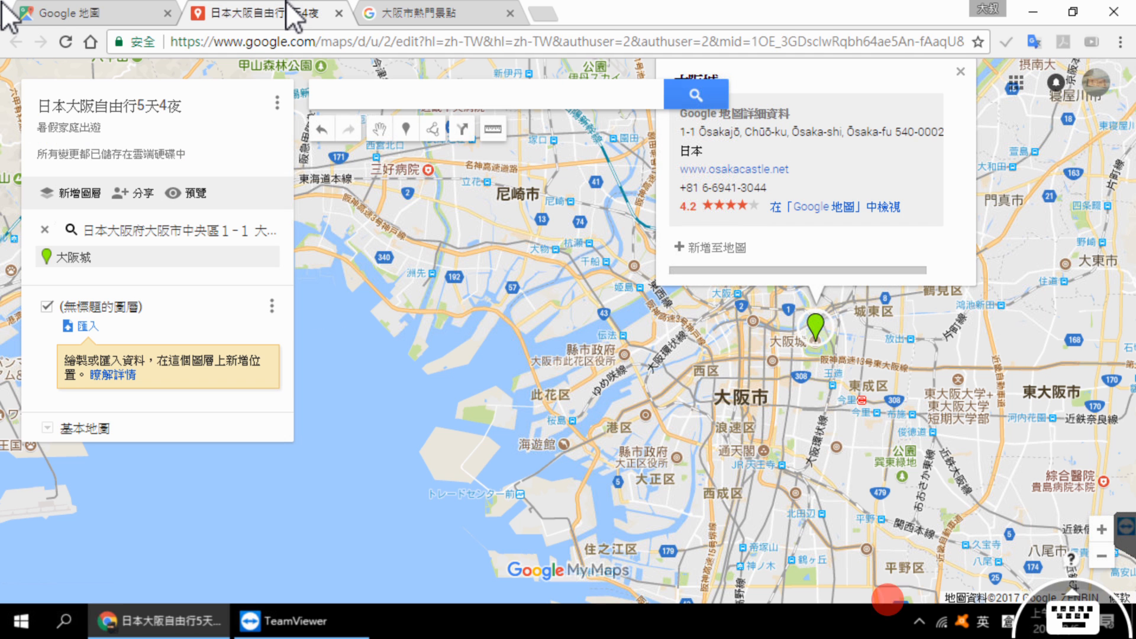
{"action": "left_click", "coordinate": [419, 96]}
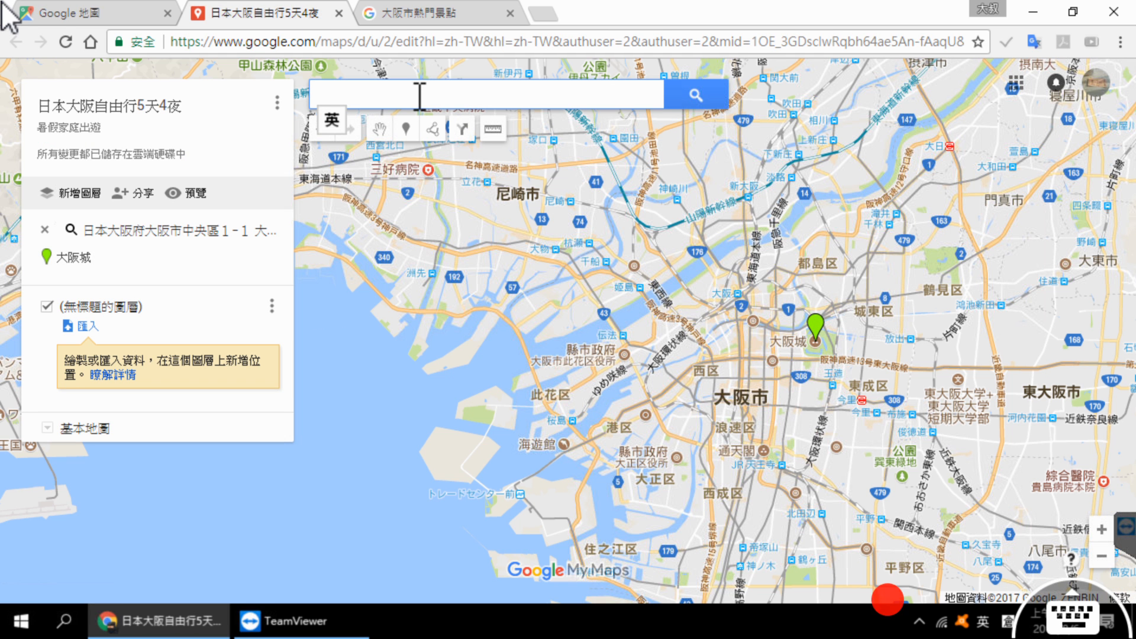
{"action": "right_click", "coordinate": [419, 96]}
{"action": "left_click", "coordinate": [483, 190]}
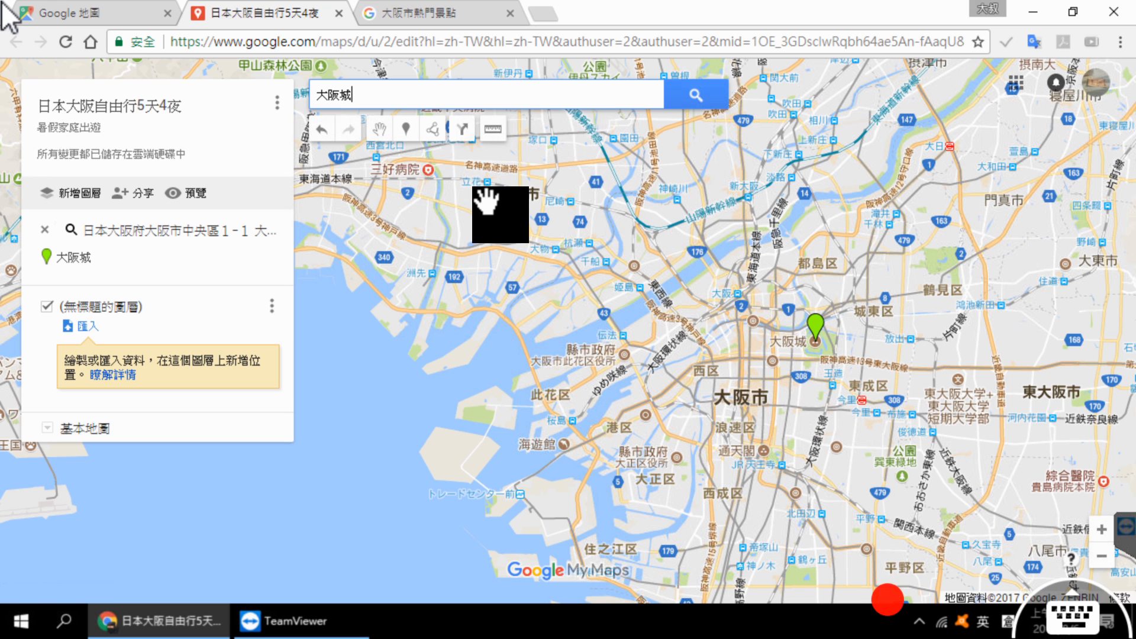
{"action": "left_click", "coordinate": [695, 95]}
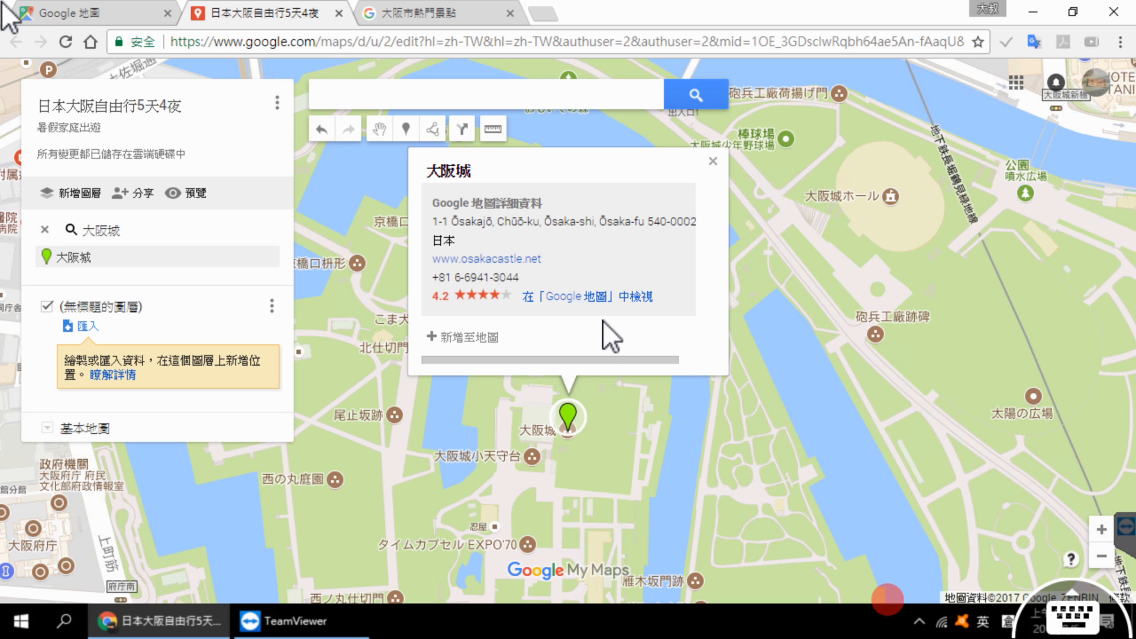
{"action": "left_click", "coordinate": [468, 340]}
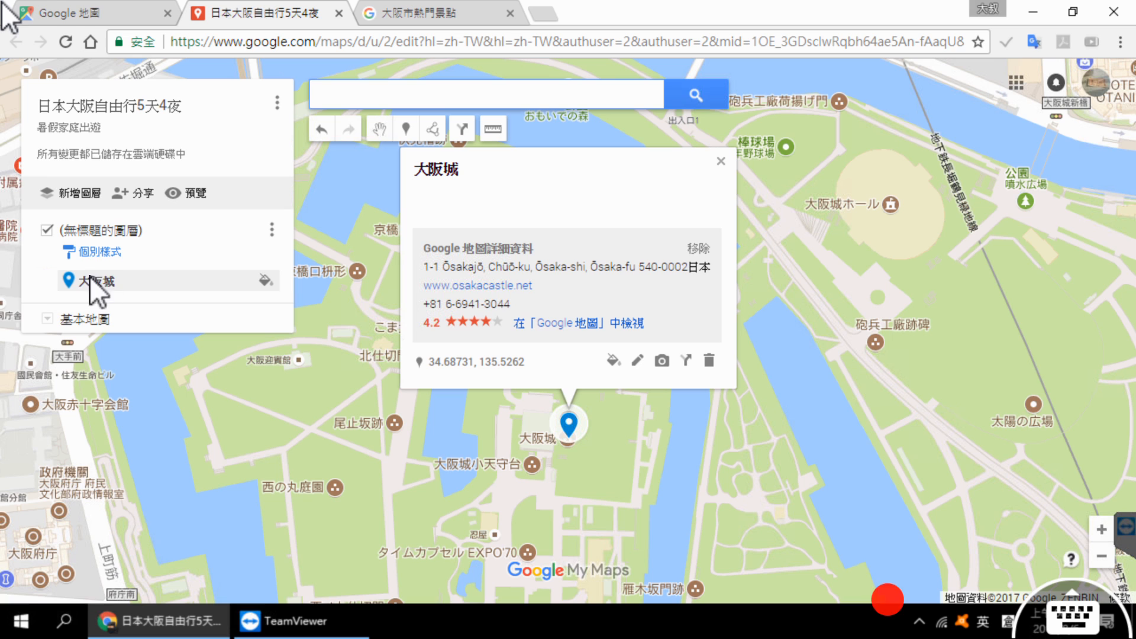
Step: Start adding a picture to the 大阪城 marker and search Google Images for 大阪城
{"action": "left_click", "coordinate": [662, 361]}
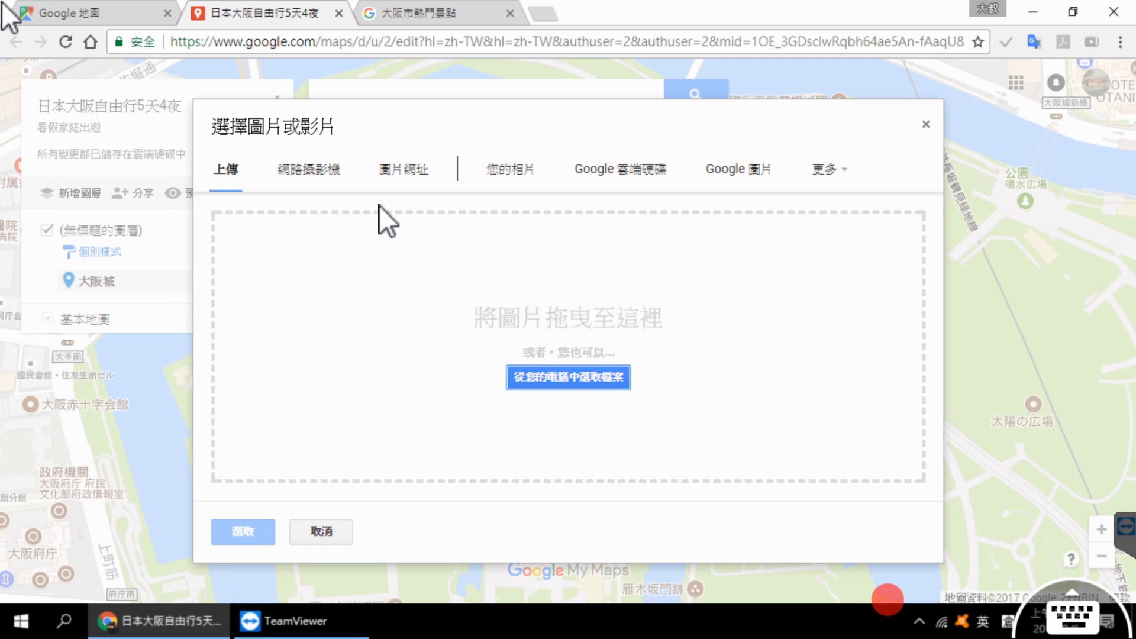
{"action": "left_click", "coordinate": [747, 177]}
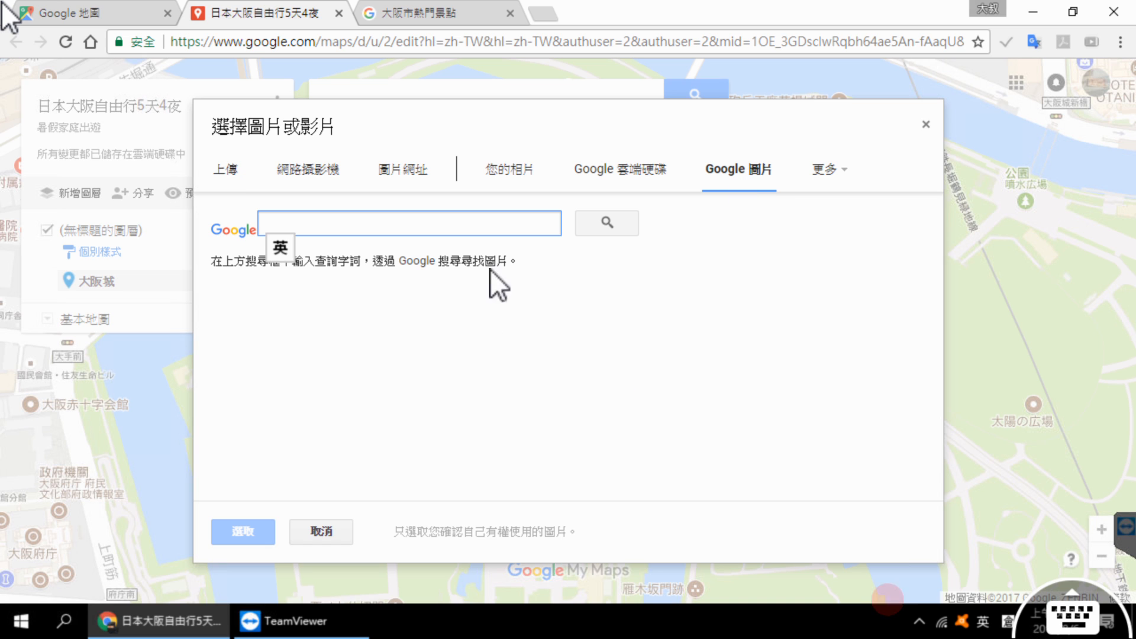
{"action": "right_click", "coordinate": [349, 220]}
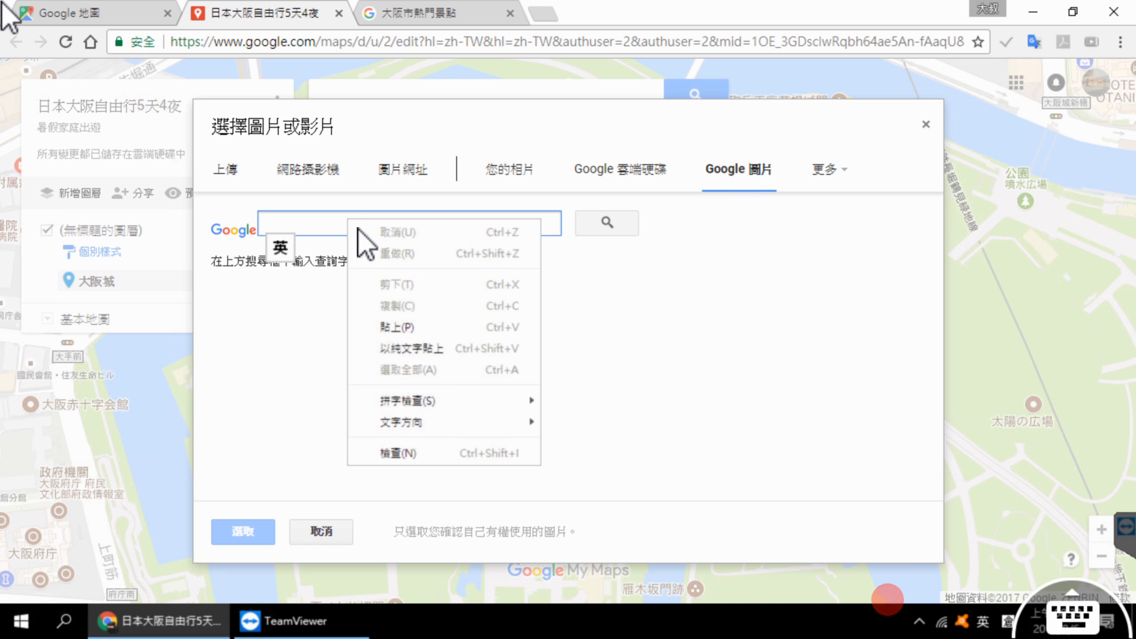
{"action": "left_click", "coordinate": [406, 328]}
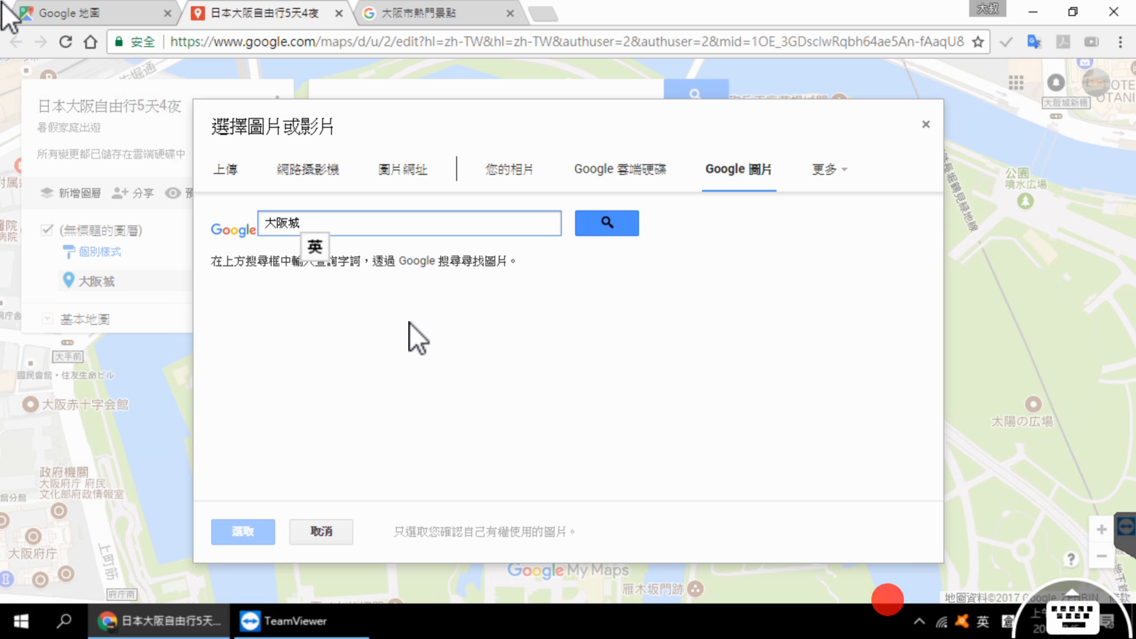
{"action": "left_click", "coordinate": [626, 226]}
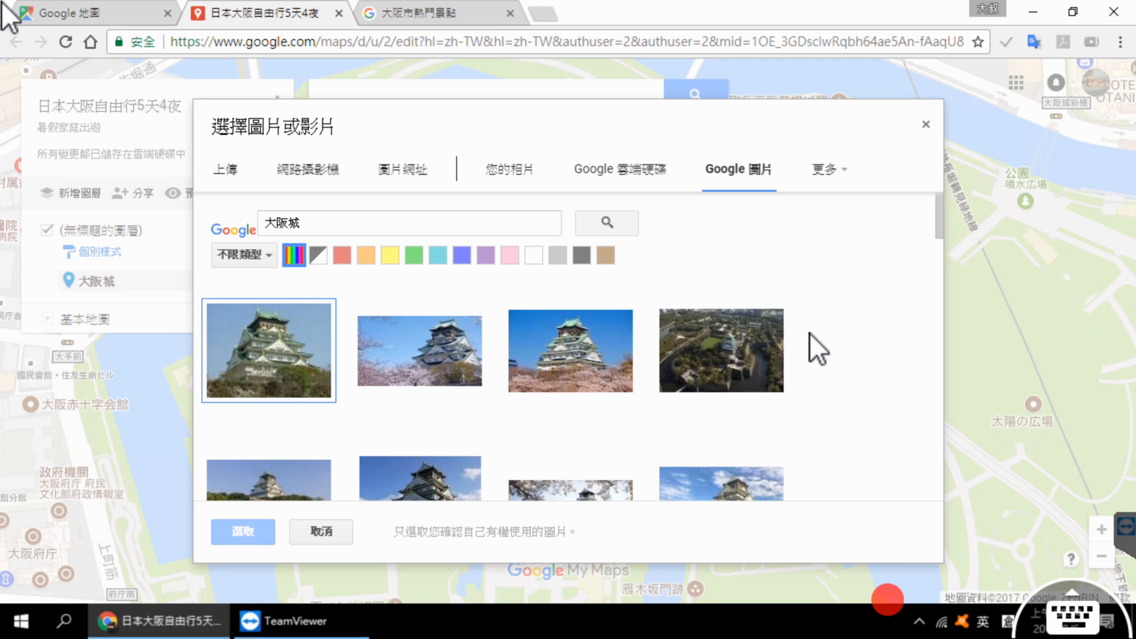
Step: Select the 大阪城 photo sourced from eventscramble.jp and attach it to the marker
{"action": "scroll", "coordinate": [811, 332], "scroll_direction": "down", "scroll_amount": 3}
{"action": "scroll", "coordinate": [812, 332], "scroll_direction": "down", "scroll_amount": 2}
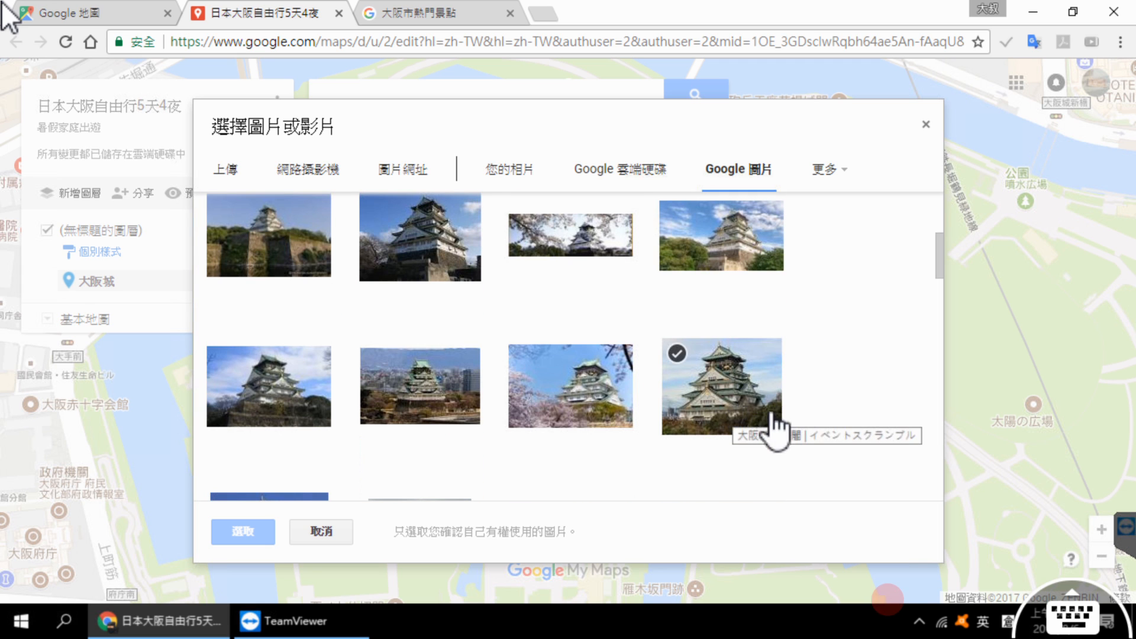
{"action": "left_click", "coordinate": [731, 408]}
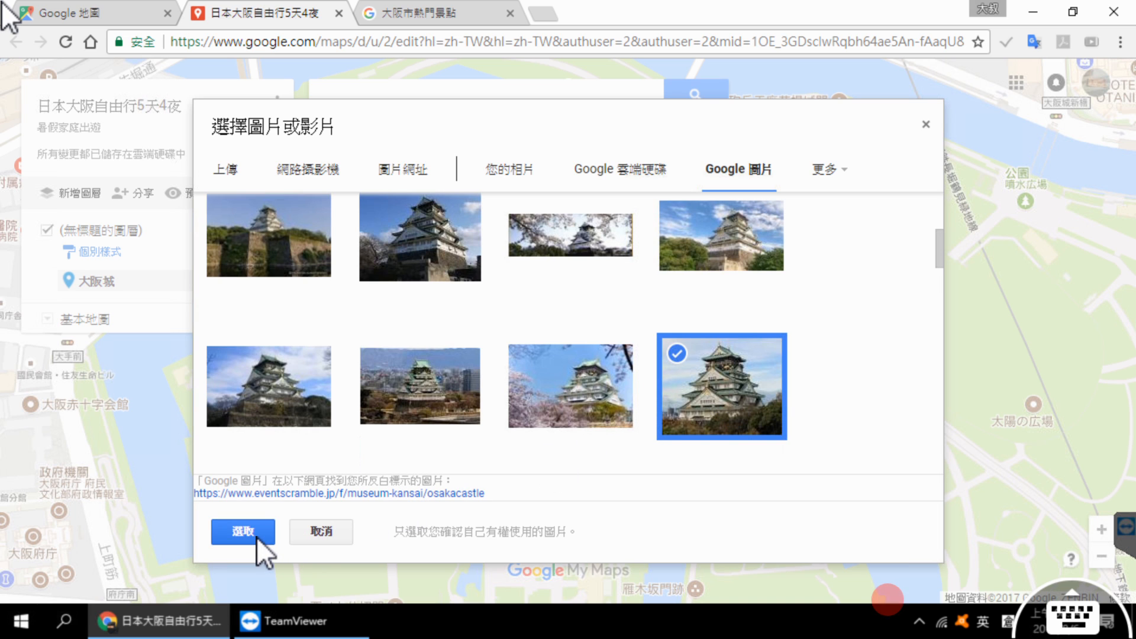
{"action": "left_click", "coordinate": [242, 532]}
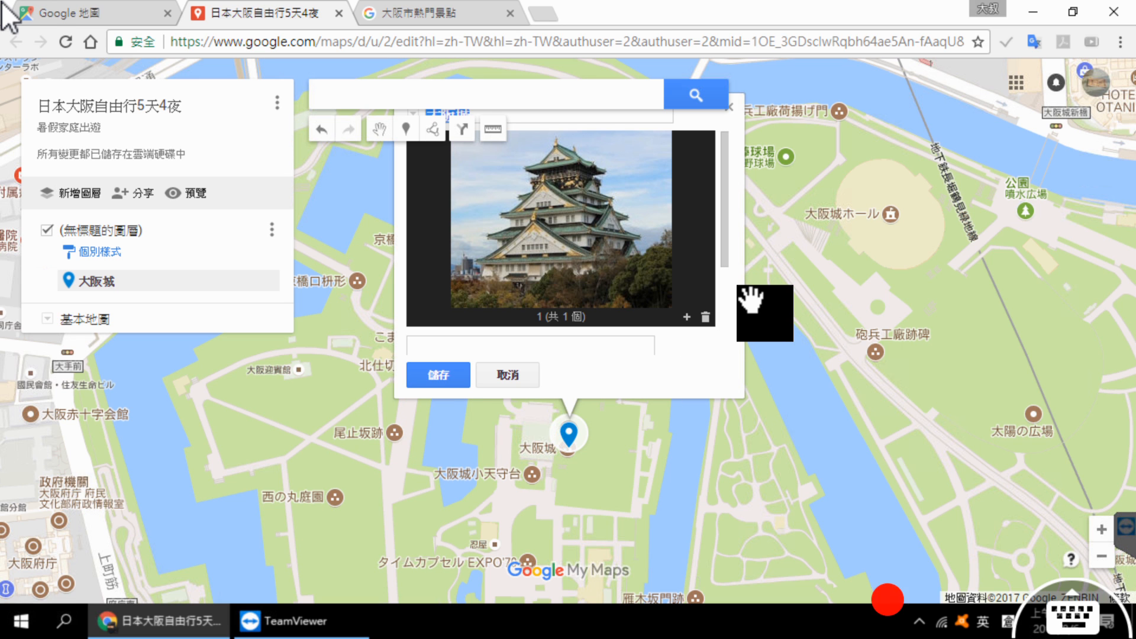
Step: Find the marker's empty description field, then switch to the attractions page and copy the full introductory paragraph about 大阪城
{"action": "scroll", "coordinate": [751, 300], "scroll_direction": "up", "scroll_amount": 1}
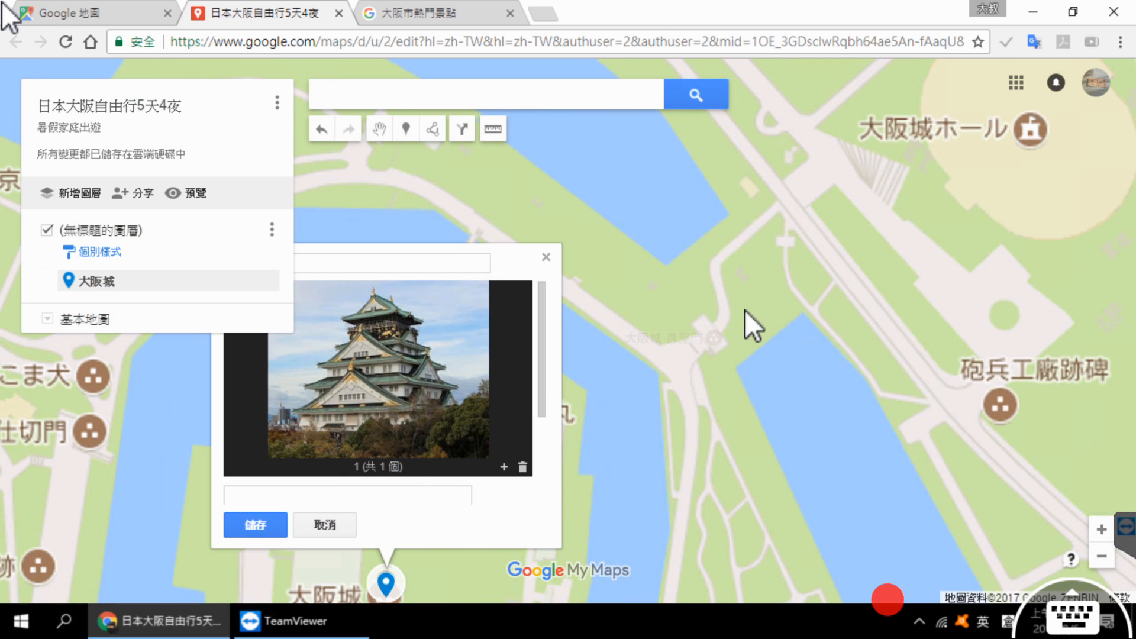
{"action": "scroll", "coordinate": [744, 310], "scroll_direction": "down", "scroll_amount": 1}
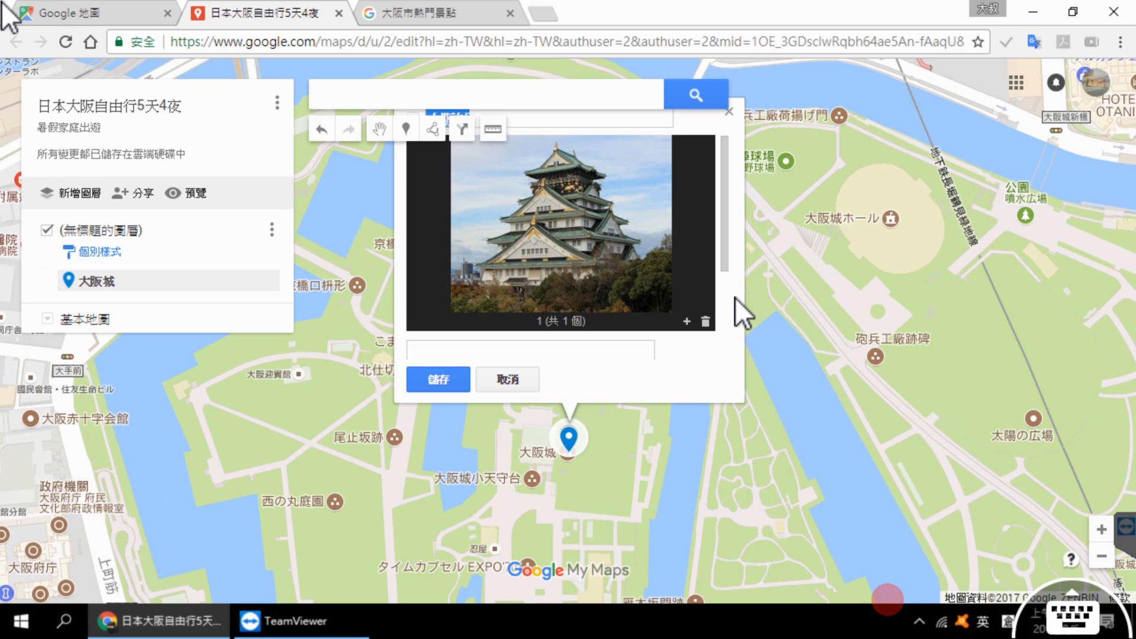
{"action": "scroll", "coordinate": [735, 297], "scroll_direction": "down", "scroll_amount": 2}
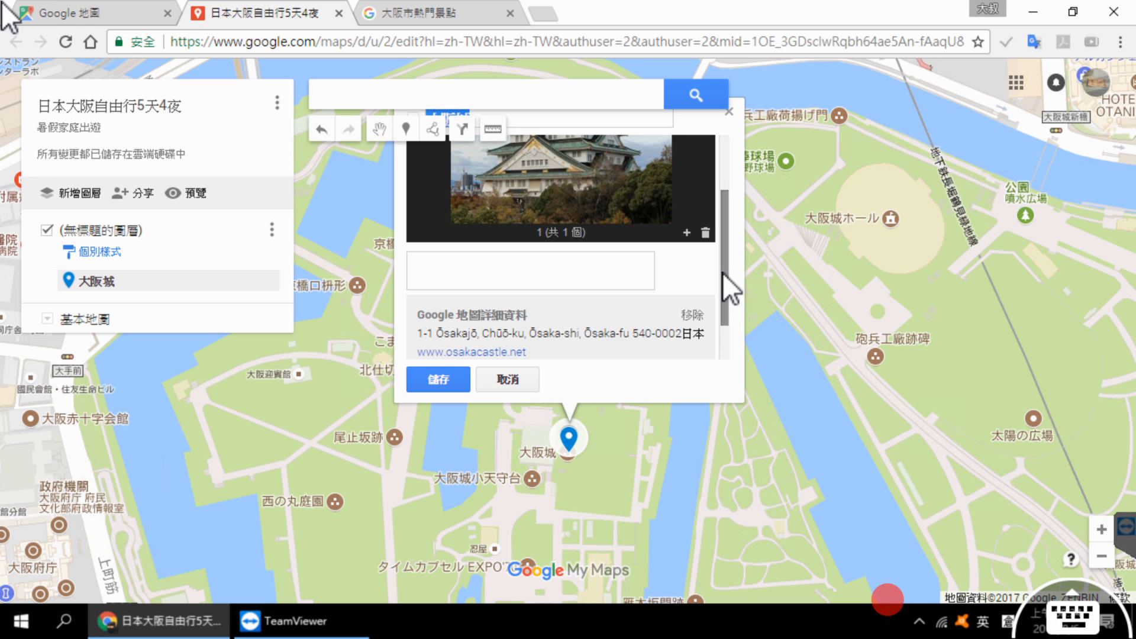
{"action": "left_click", "coordinate": [491, 271]}
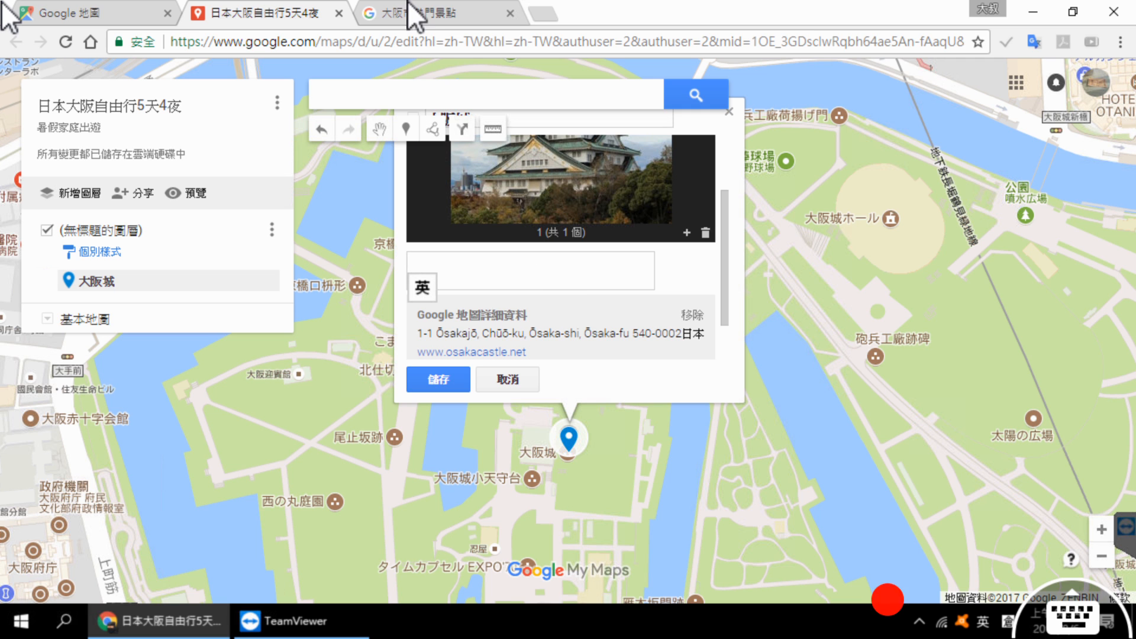
{"action": "left_click", "coordinate": [431, 13]}
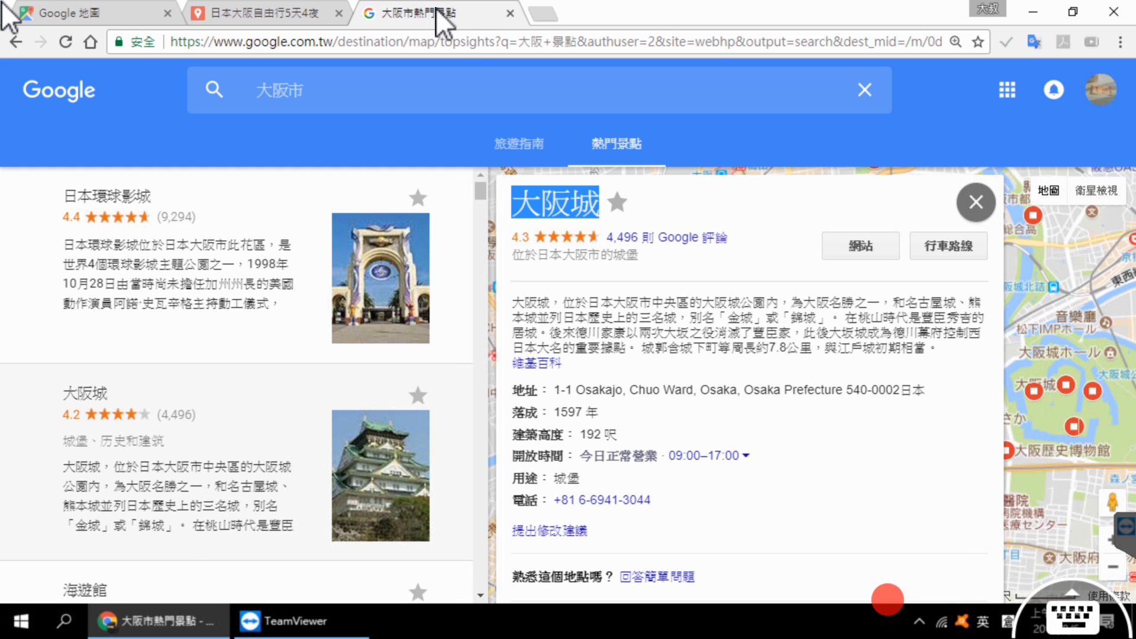
{"action": "double_click", "coordinate": [519, 303]}
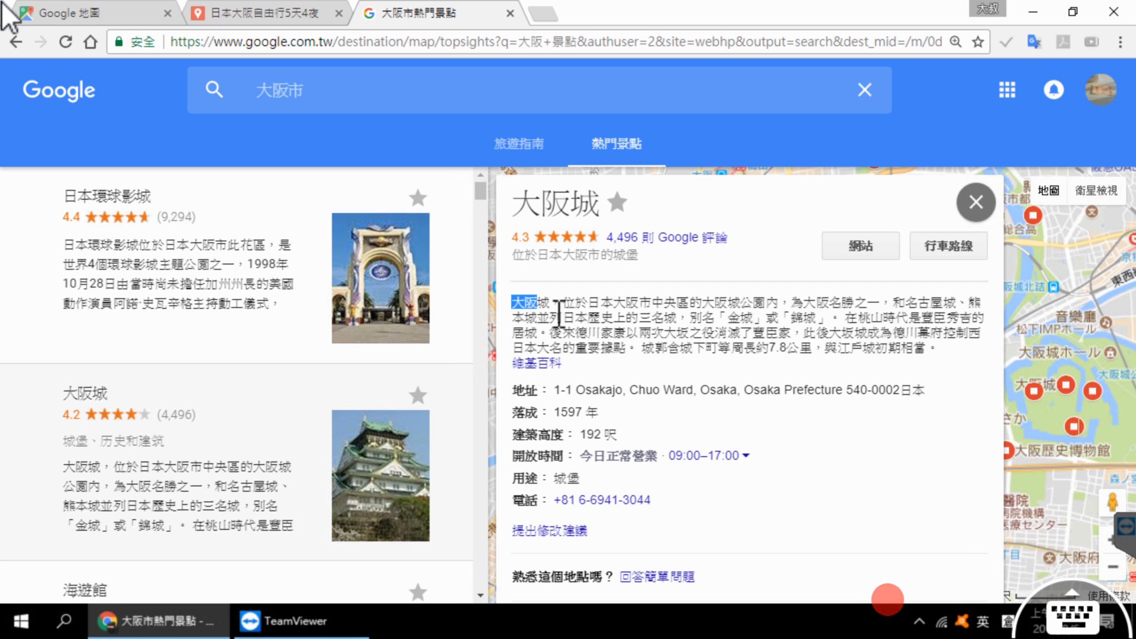
{"action": "triple_click", "coordinate": [739, 332]}
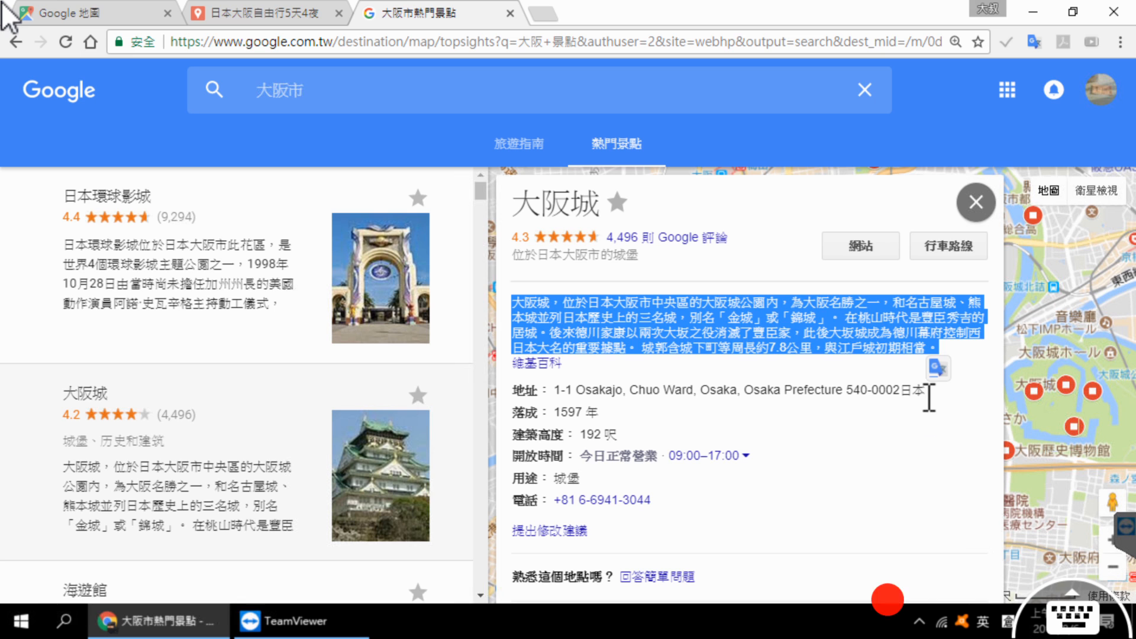
{"action": "right_click", "coordinate": [755, 329]}
{"action": "left_click", "coordinate": [668, 344]}
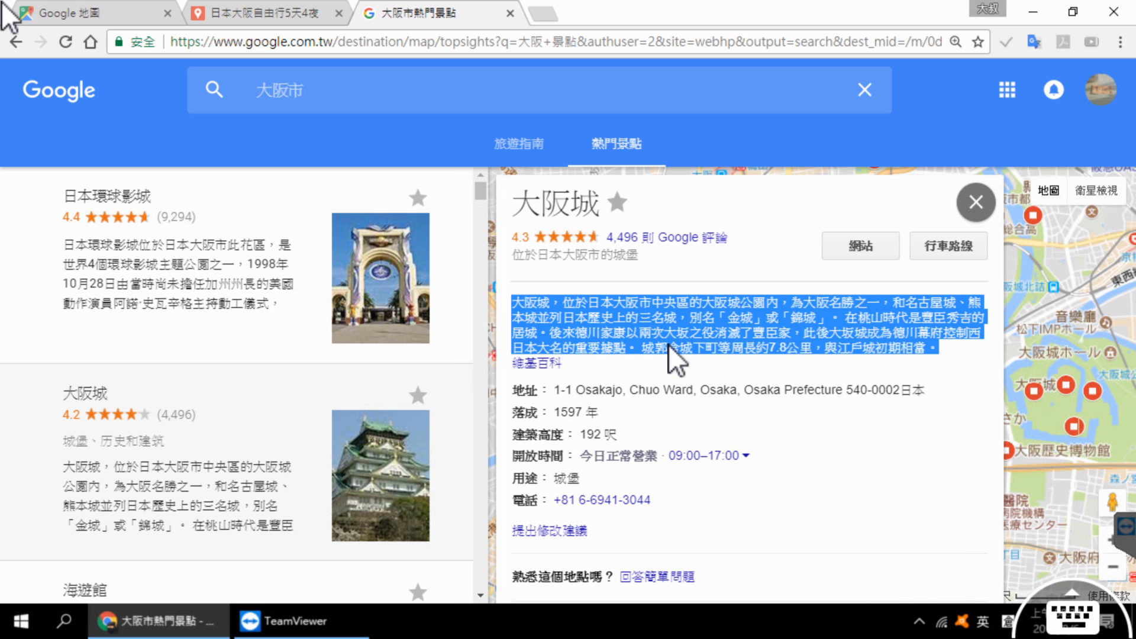
Step: Return to the custom map and paste the copied paragraph into the 大阪城 marker's description
{"action": "left_click", "coordinate": [296, 8]}
{"action": "left_click", "coordinate": [474, 271]}
{"action": "right_click", "coordinate": [465, 267]}
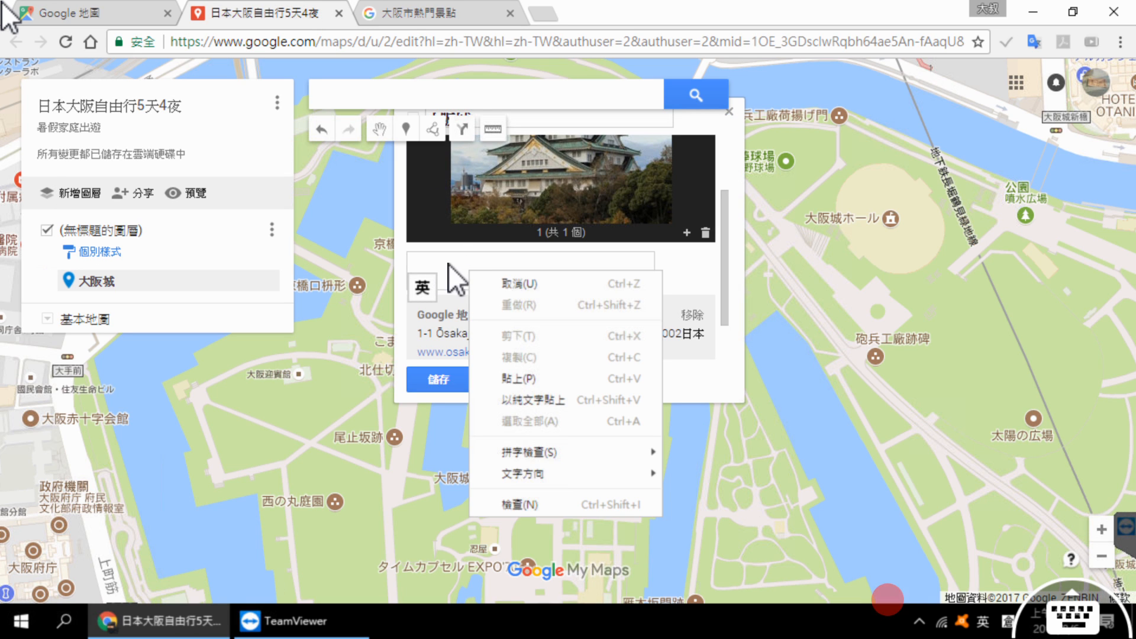
{"action": "left_click", "coordinate": [547, 381]}
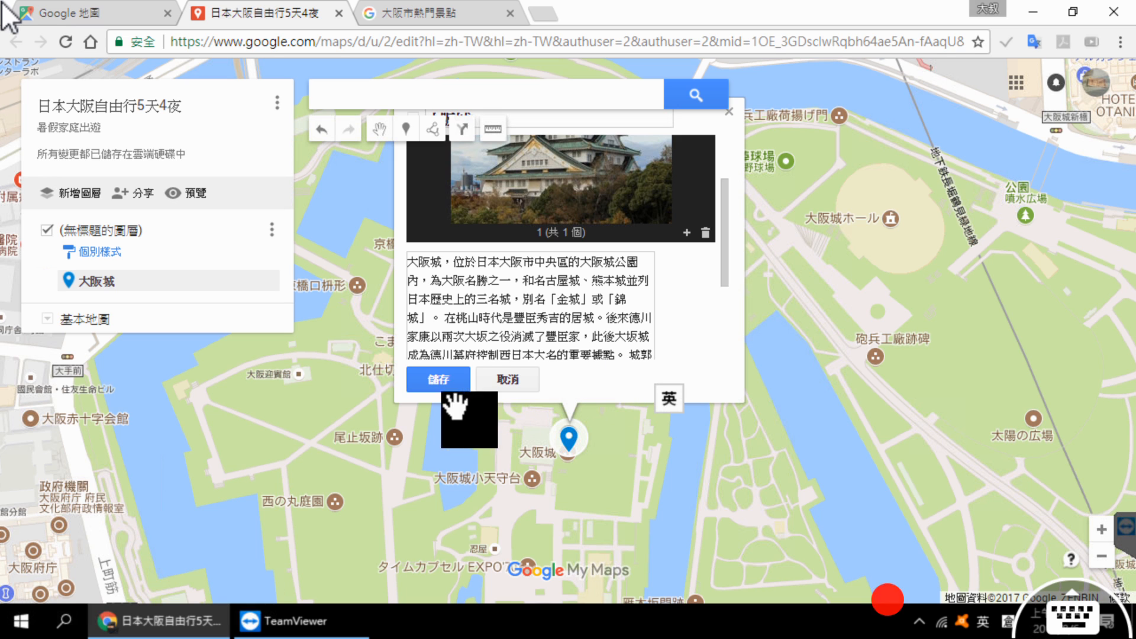
Step: Check the 大阪城 marker's photo and description, save the marker, and review its finished information card
{"action": "left_click_drag", "start_coordinate": [729, 236], "coordinate": [722, 186]}
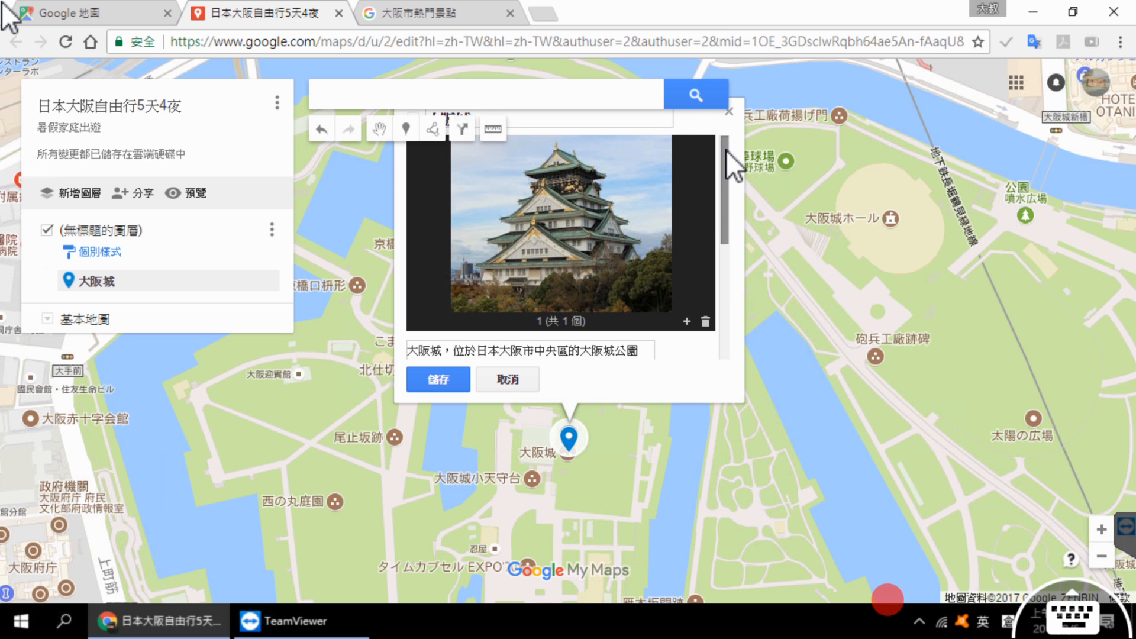
{"action": "scroll", "coordinate": [726, 155], "scroll_direction": "down", "scroll_amount": 2}
{"action": "scroll", "coordinate": [733, 176], "scroll_direction": "down", "scroll_amount": 4}
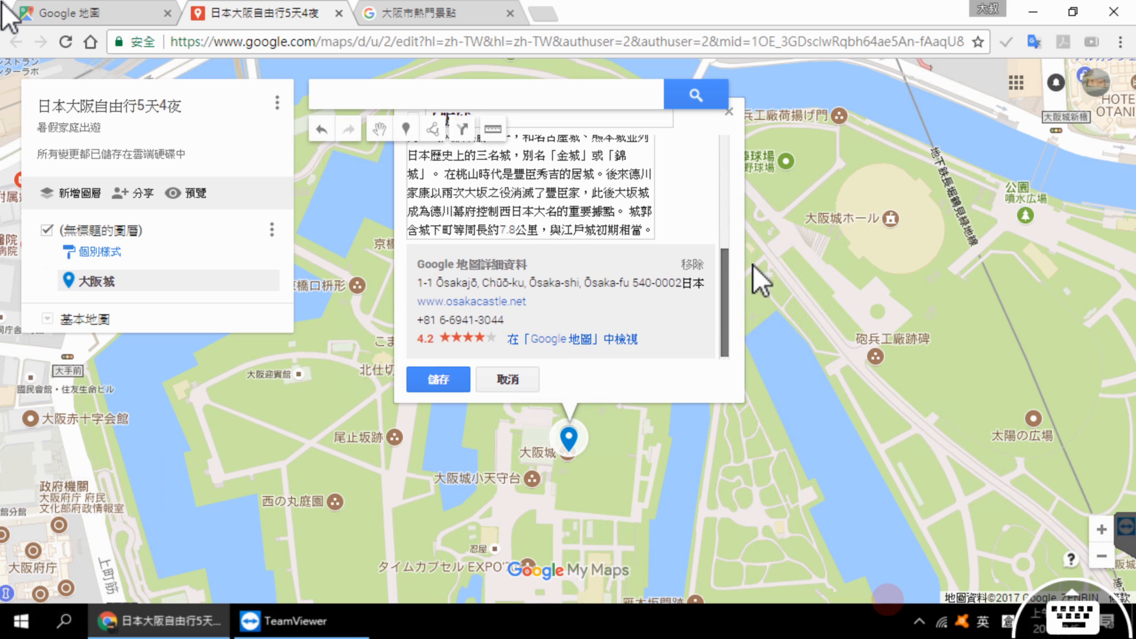
{"action": "left_click", "coordinate": [447, 380]}
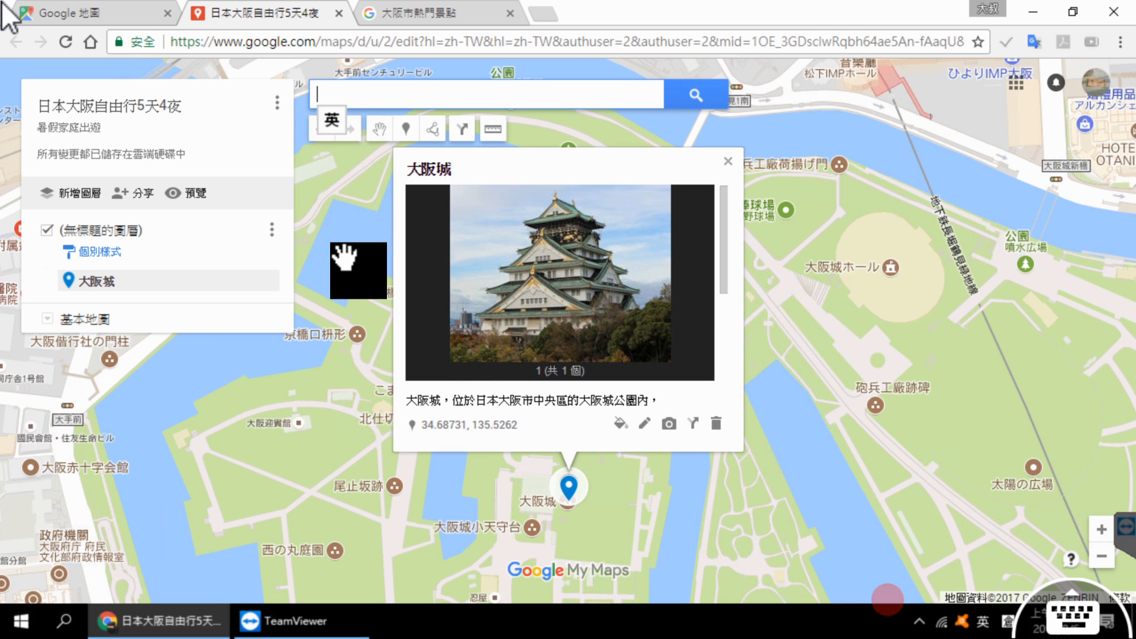
{"action": "scroll", "coordinate": [681, 301], "scroll_direction": "down", "scroll_amount": 2}
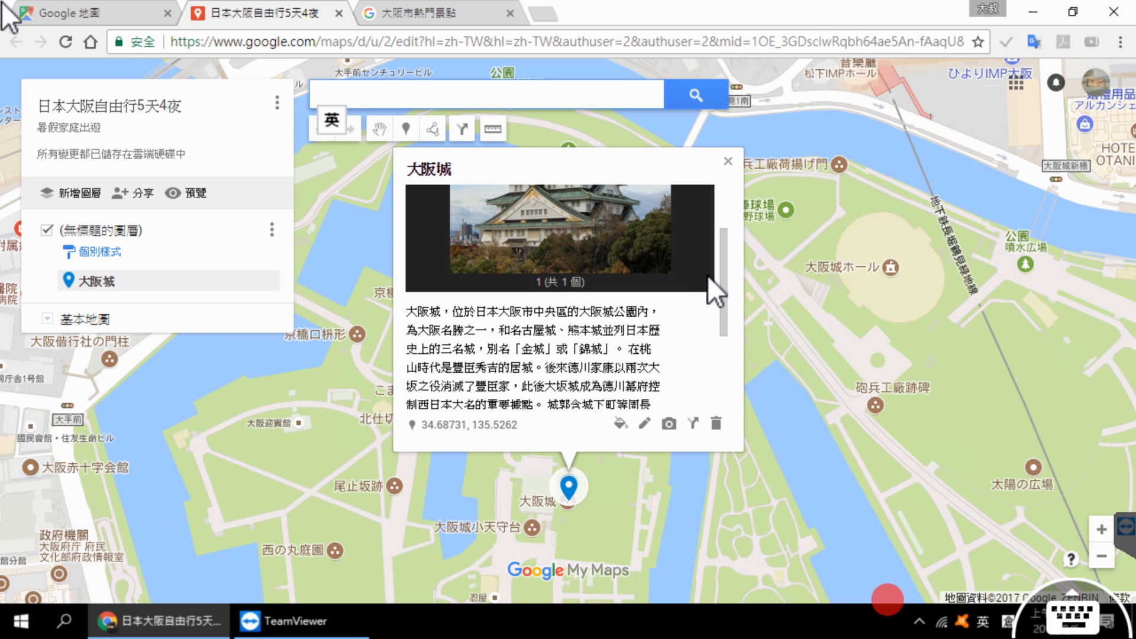
{"action": "scroll", "coordinate": [714, 271], "scroll_direction": "down", "scroll_amount": 2}
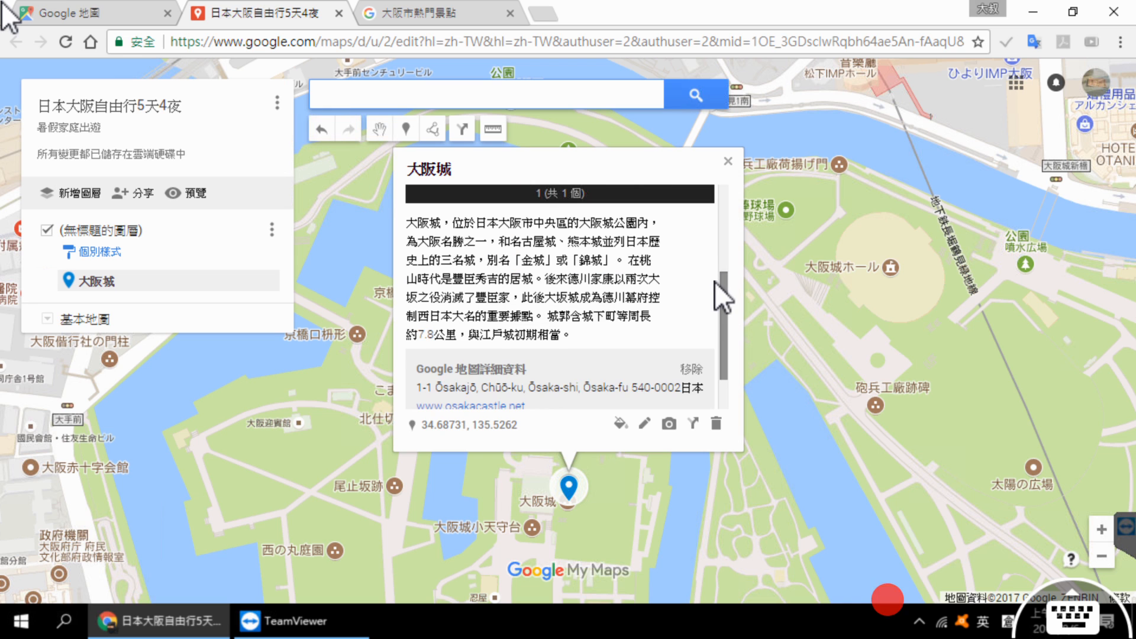
{"action": "scroll", "coordinate": [715, 281], "scroll_direction": "down", "scroll_amount": 1}
{"action": "scroll", "coordinate": [714, 283], "scroll_direction": "up", "scroll_amount": 5}
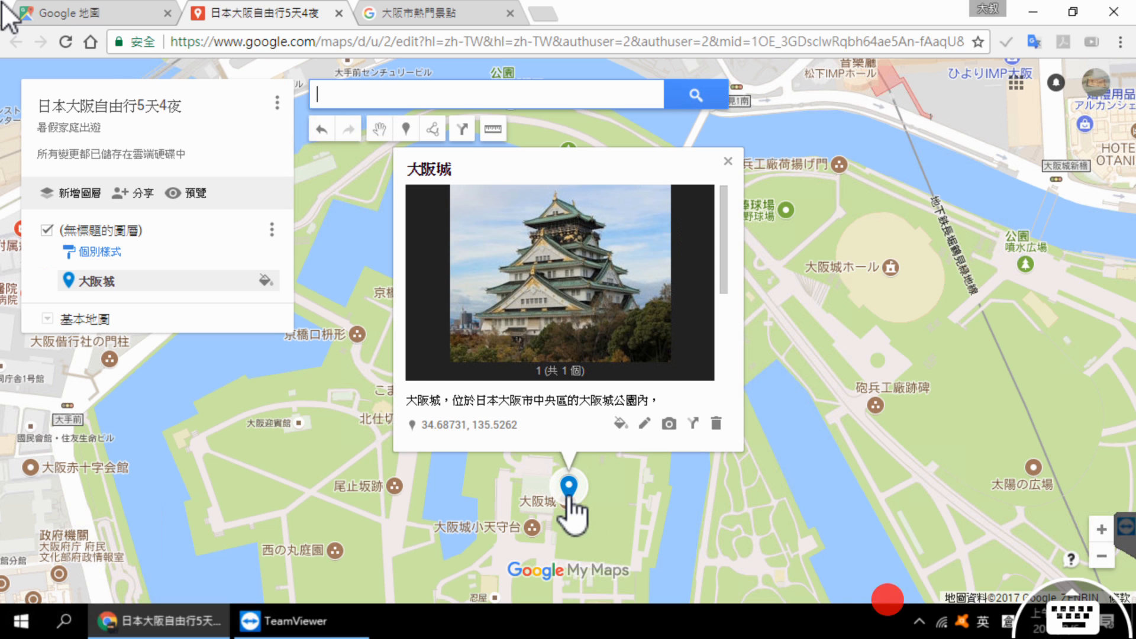
Step: Change the 大阪城 marker's icon to the oval ball from the 體育與休閒娛樂 group and color it dark red
{"action": "left_click", "coordinate": [628, 426]}
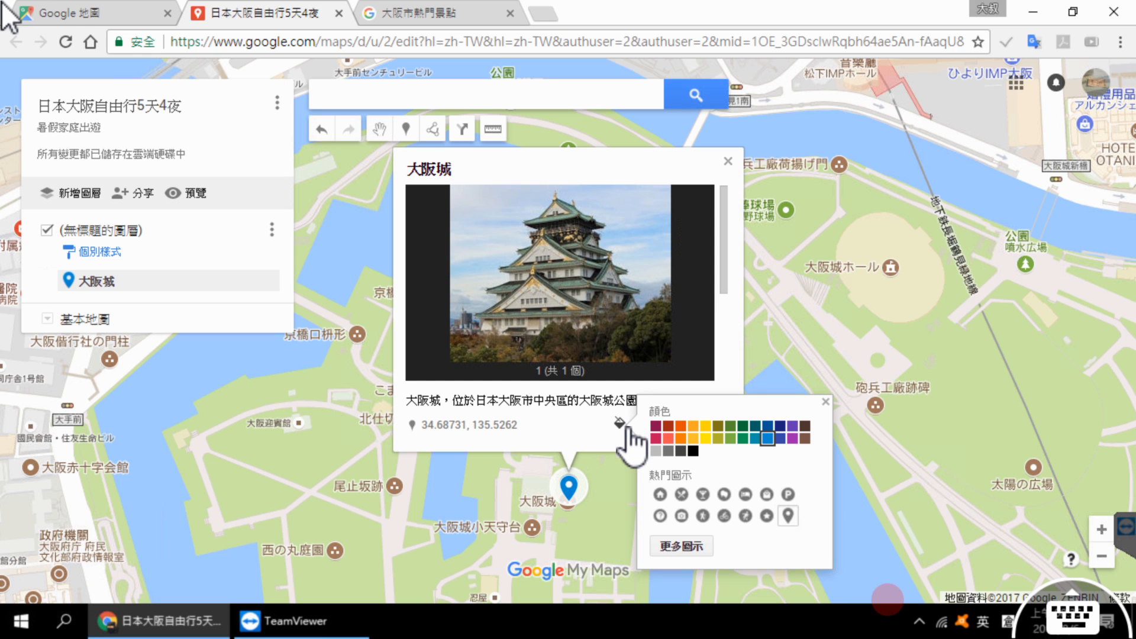
{"action": "left_click", "coordinate": [701, 546]}
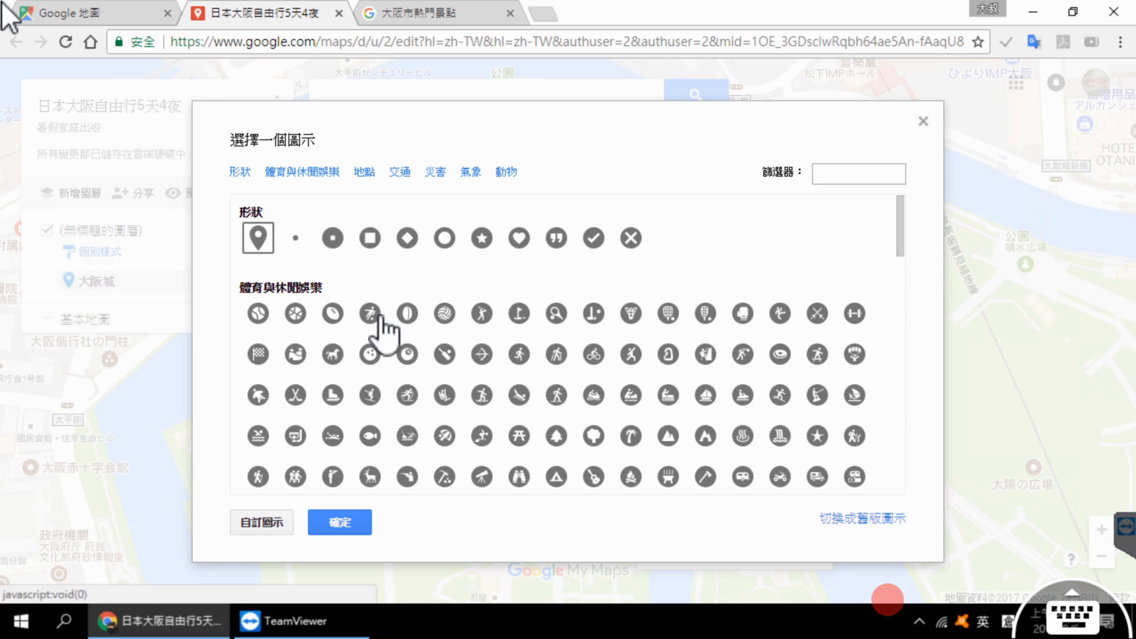
{"action": "left_click", "coordinate": [333, 313]}
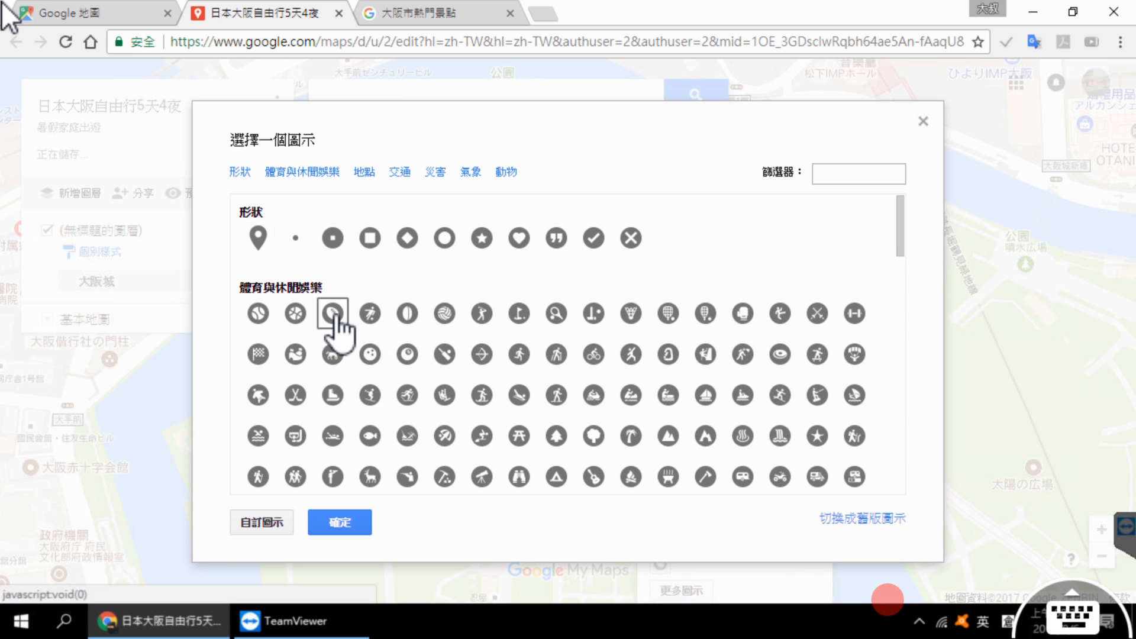
{"action": "left_click", "coordinate": [342, 522]}
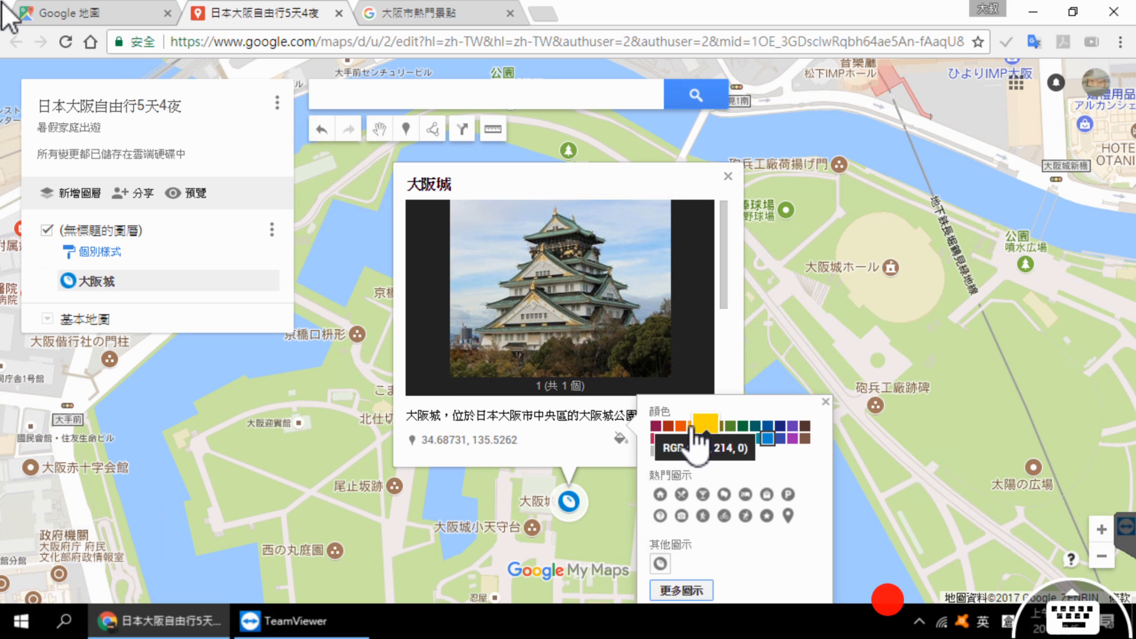
{"action": "left_click", "coordinate": [668, 427]}
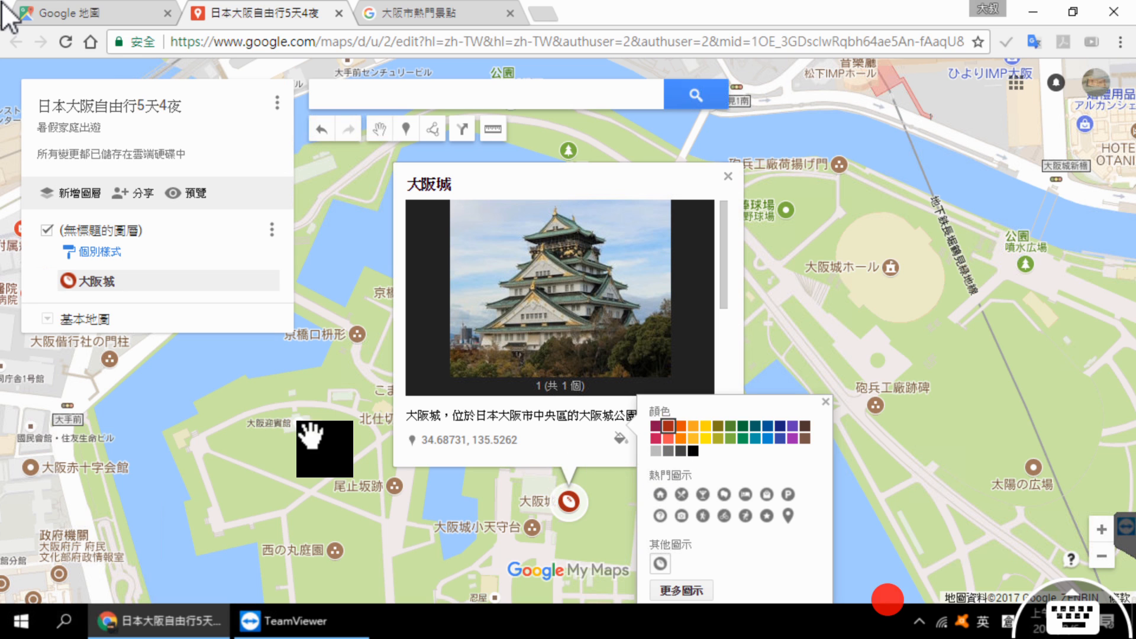
{"action": "left_click", "coordinate": [310, 436]}
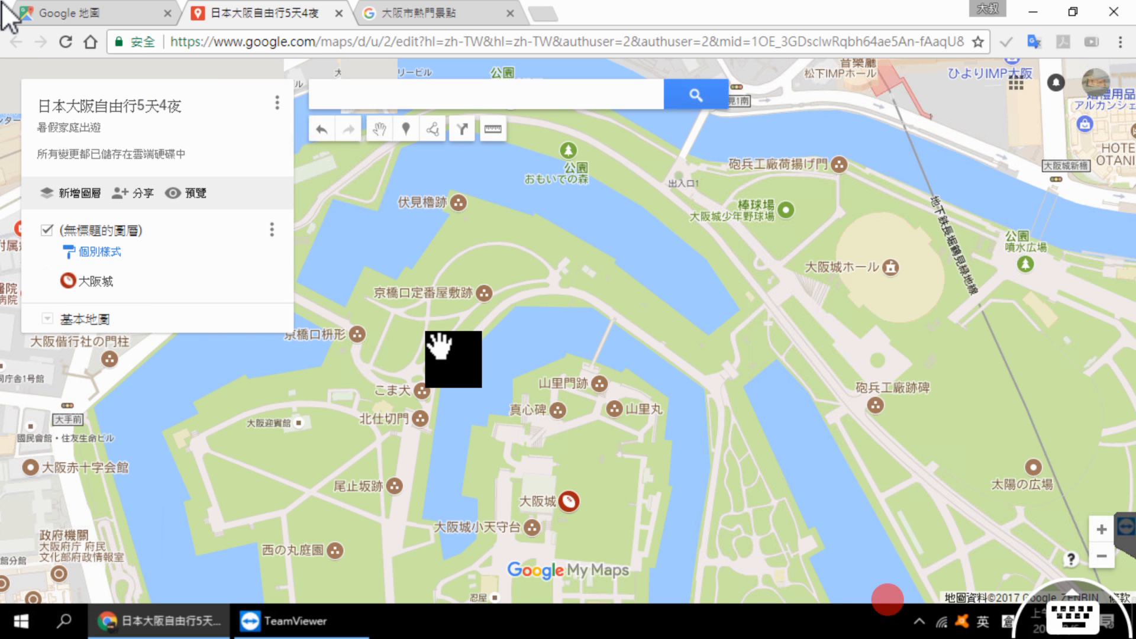
Step: Examine where the 大阪城 marker lies on the map at city, regional and continental scale
{"action": "scroll", "coordinate": [438, 346], "scroll_direction": "down", "scroll_amount": 5}
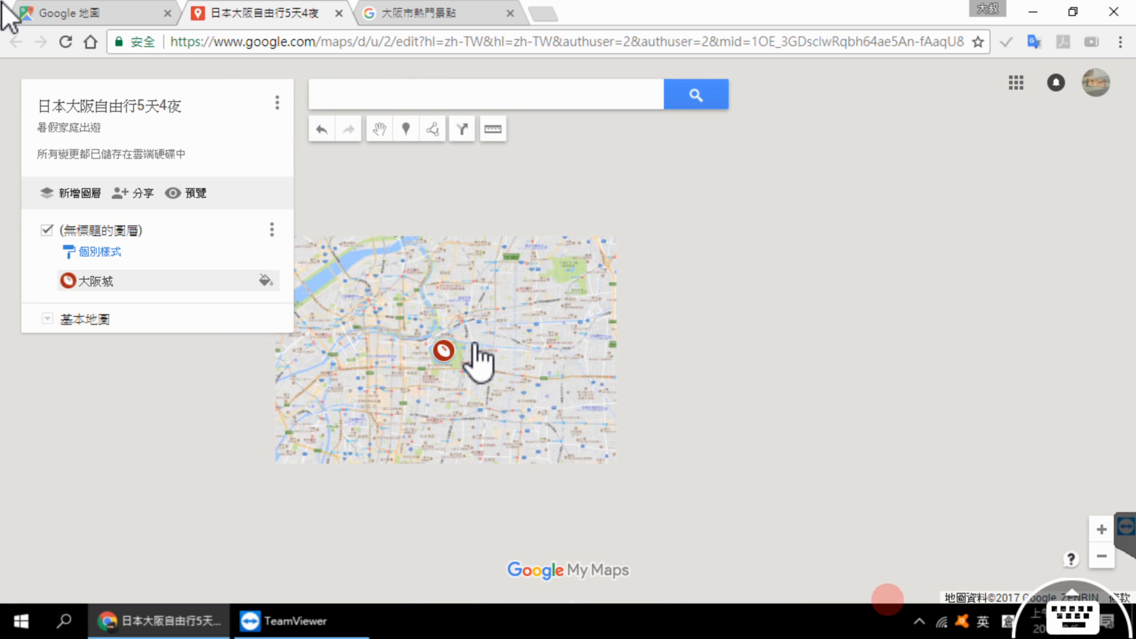
{"action": "scroll", "coordinate": [629, 357], "scroll_direction": "down", "scroll_amount": 3}
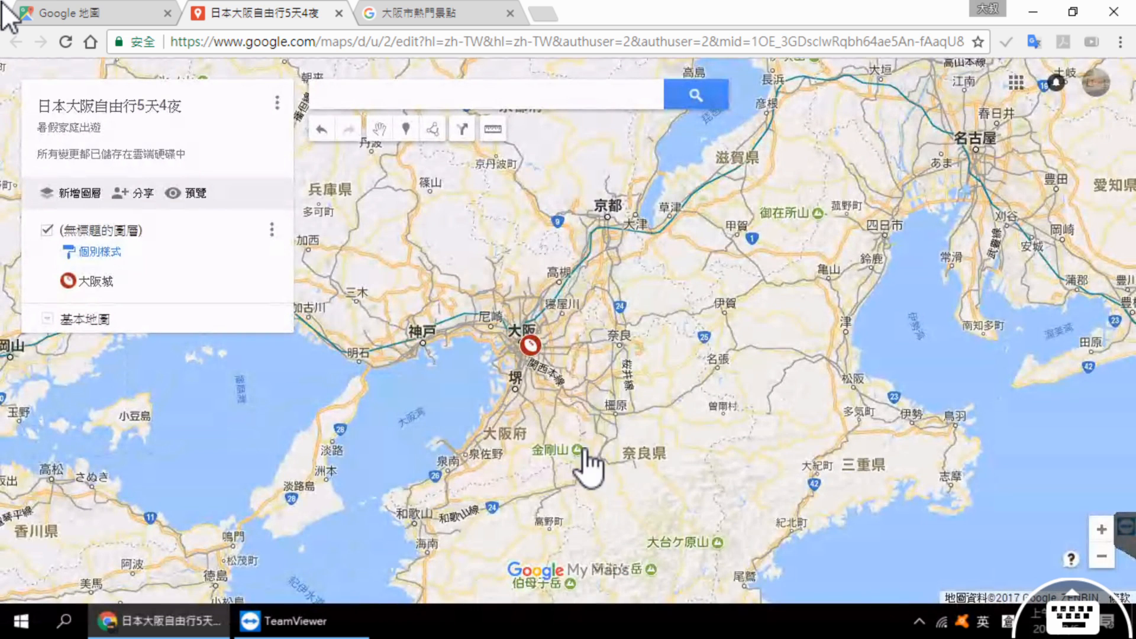
{"action": "scroll", "coordinate": [602, 438], "scroll_direction": "down", "scroll_amount": 1}
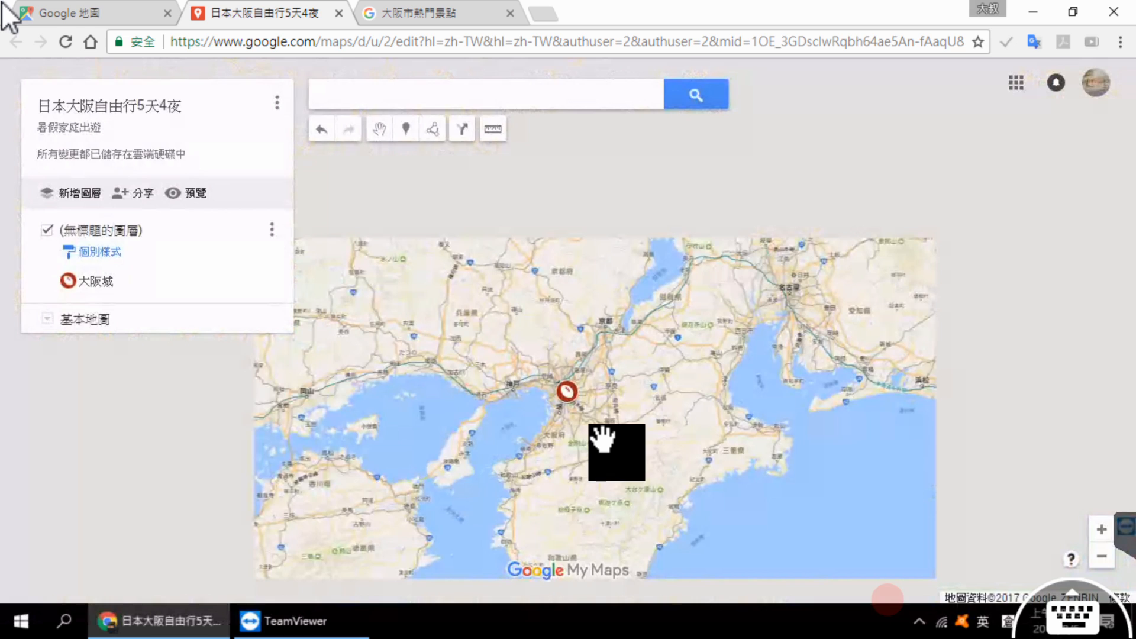
{"action": "scroll", "coordinate": [602, 438], "scroll_direction": "up", "scroll_amount": 1}
{"action": "scroll", "coordinate": [817, 420], "scroll_direction": "down", "scroll_amount": 5}
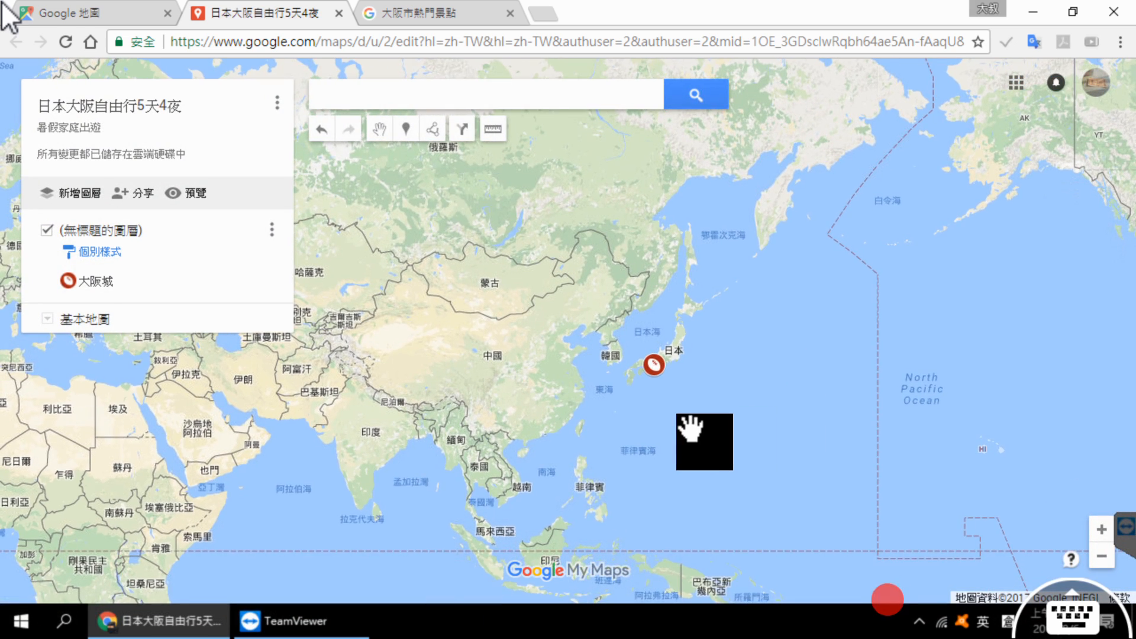
{"action": "scroll", "coordinate": [698, 433], "scroll_direction": "up", "scroll_amount": 1}
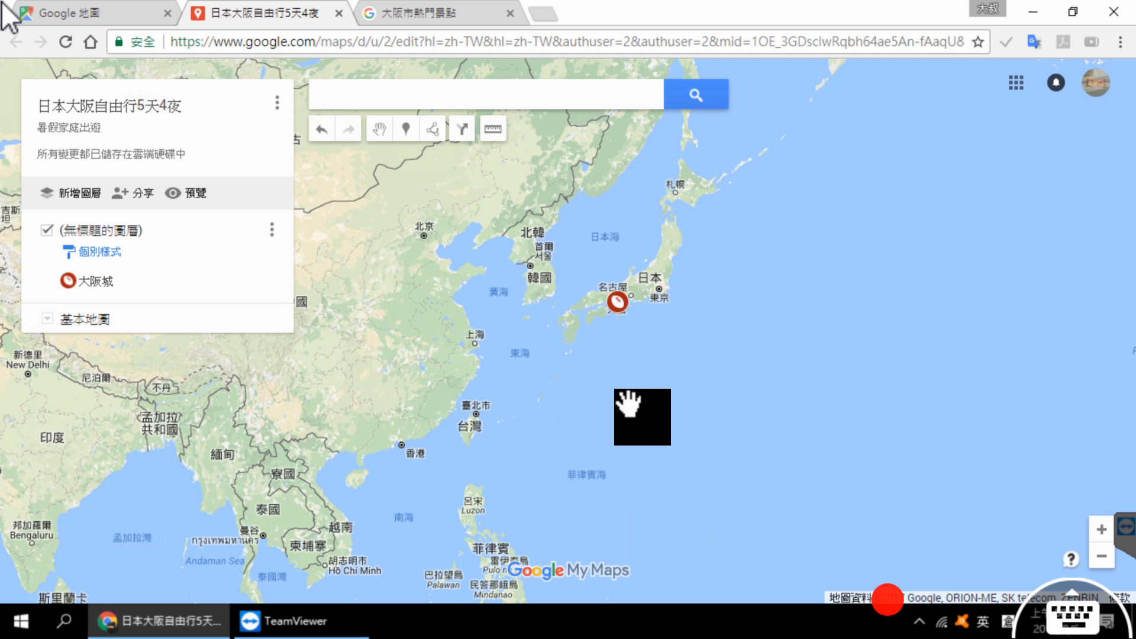
{"action": "scroll", "coordinate": [633, 401], "scroll_direction": "up", "scroll_amount": 1}
{"action": "scroll", "coordinate": [686, 315], "scroll_direction": "up", "scroll_amount": 1}
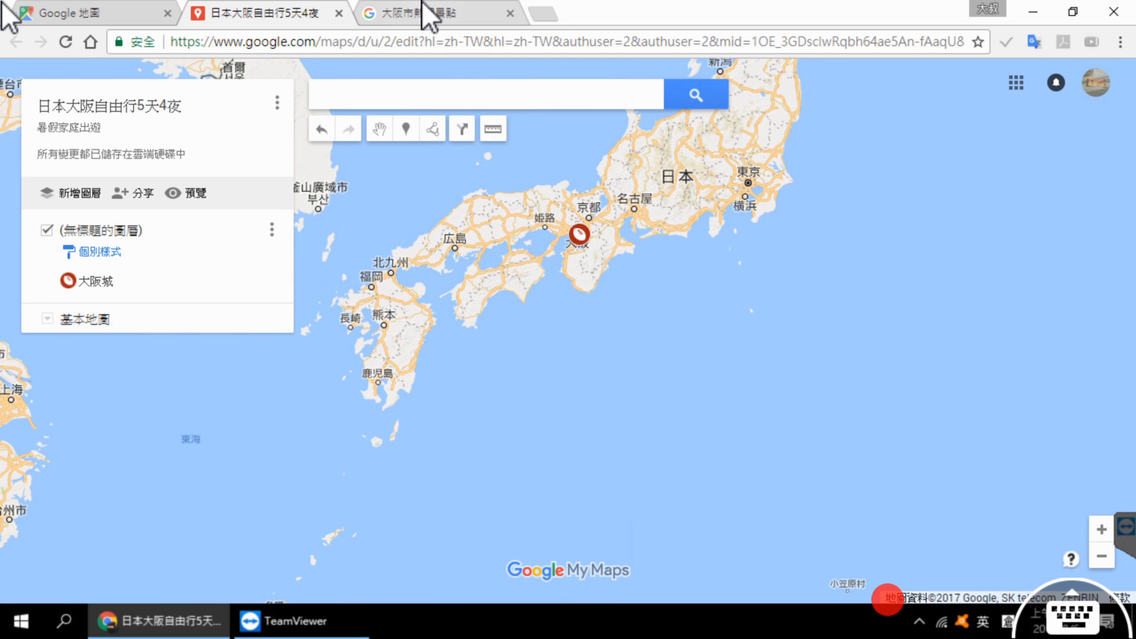
Step: Switch to the Osaka attractions page, show the details for 日本環球影城 and copy its name
{"action": "left_click", "coordinate": [426, 13]}
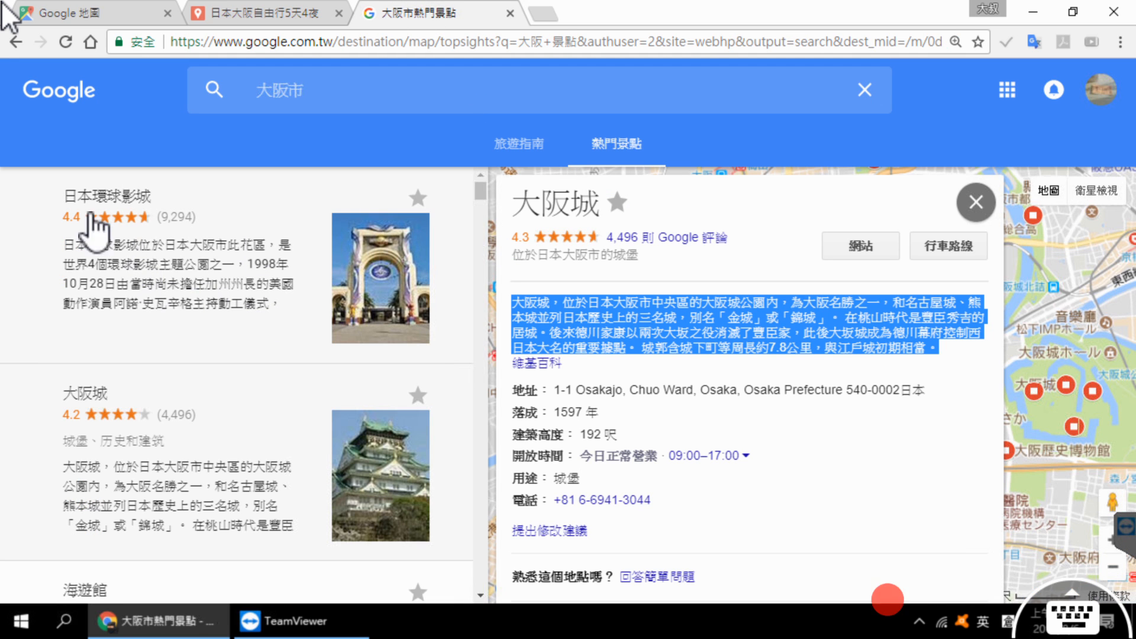
{"action": "left_click", "coordinate": [184, 269]}
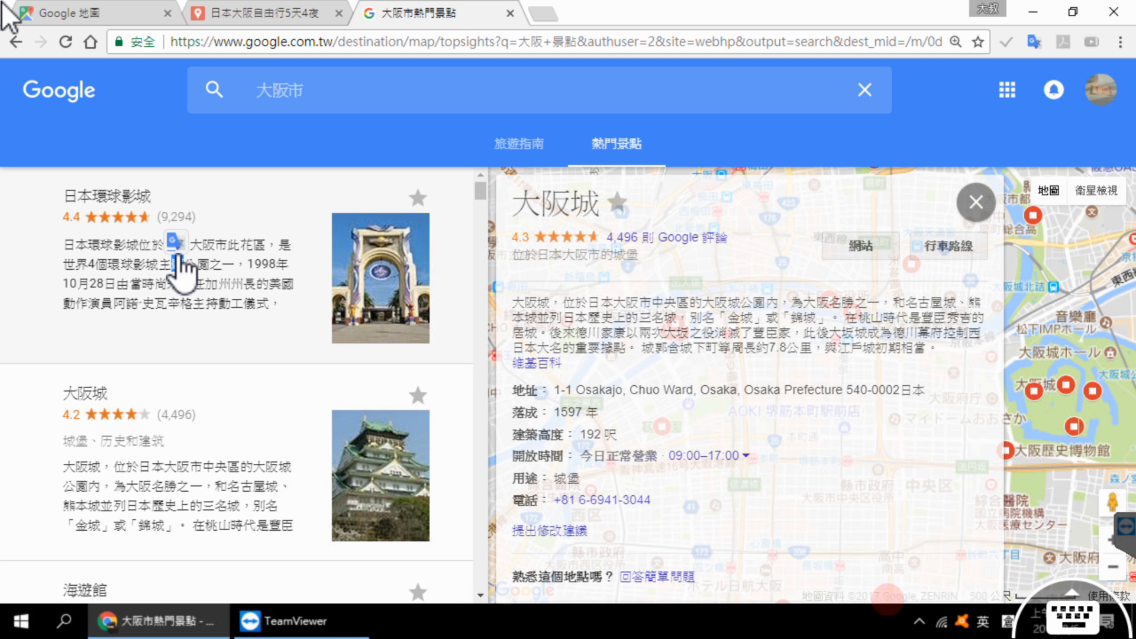
{"action": "left_click", "coordinate": [183, 266]}
{"action": "left_click_drag", "start_coordinate": [534, 203], "coordinate": [678, 210]}
{"action": "key", "text": "ctrl+c"}
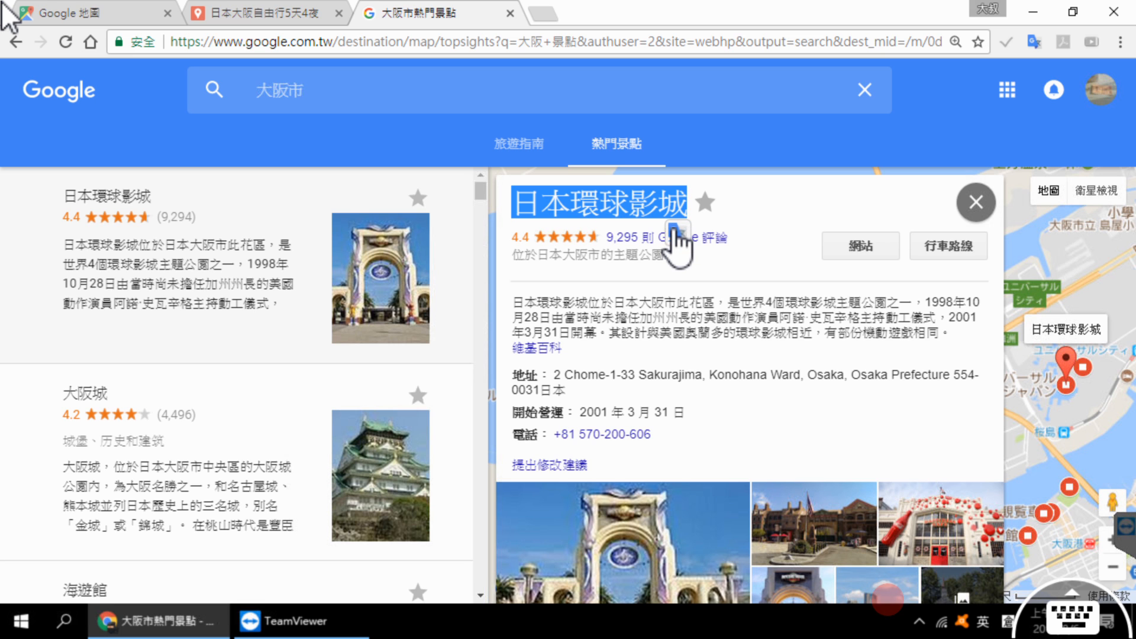
Step: Return to the custom map, search for 日本環球影城 using the copied name and add the found place to the map
{"action": "left_click", "coordinate": [261, 13]}
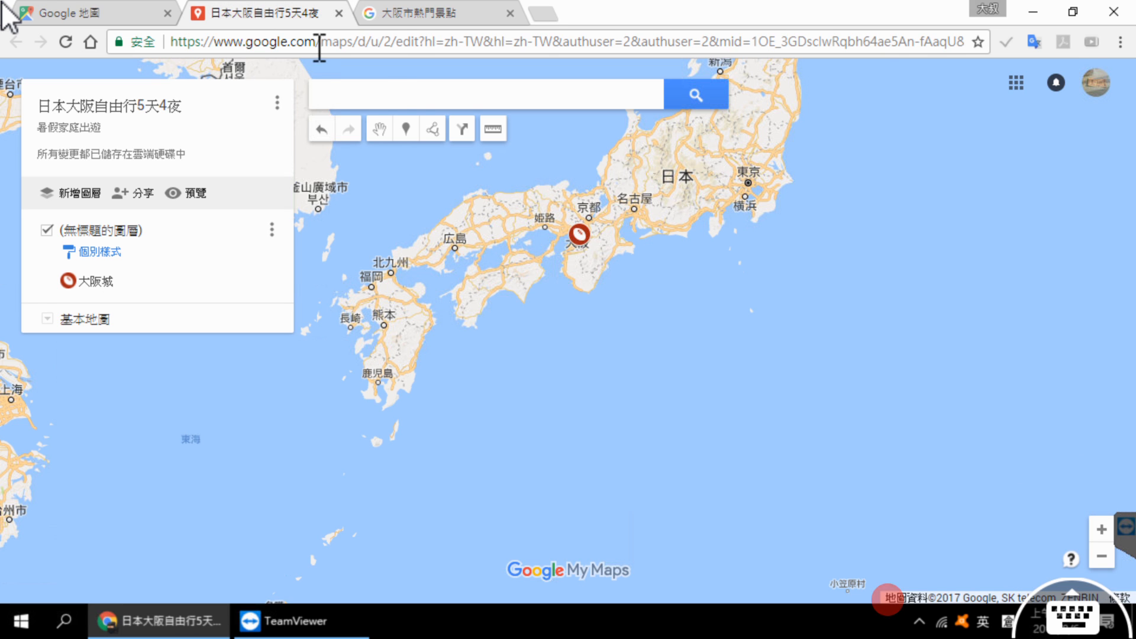
{"action": "left_click", "coordinate": [406, 96]}
{"action": "key", "text": "ctrl+v"}
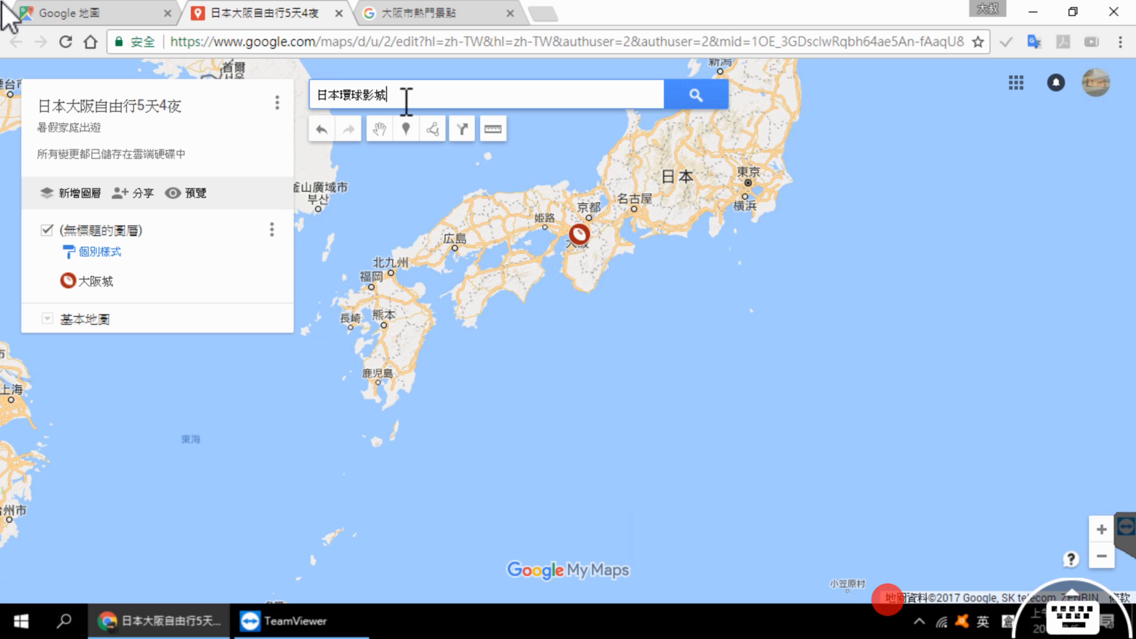
{"action": "left_click", "coordinate": [699, 87]}
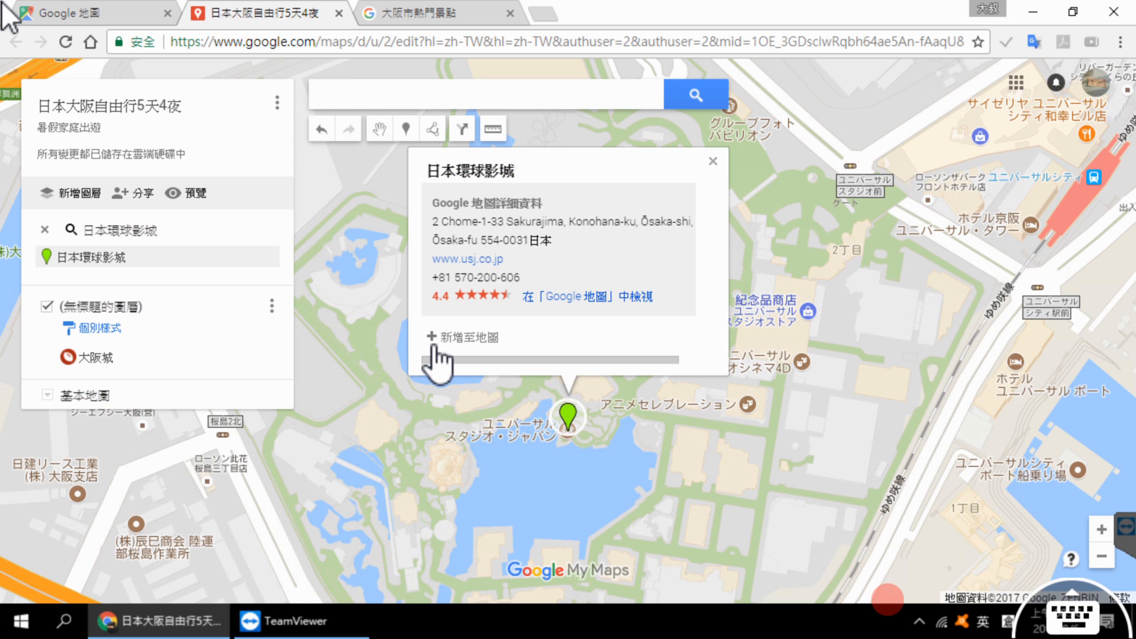
{"action": "left_click", "coordinate": [476, 336]}
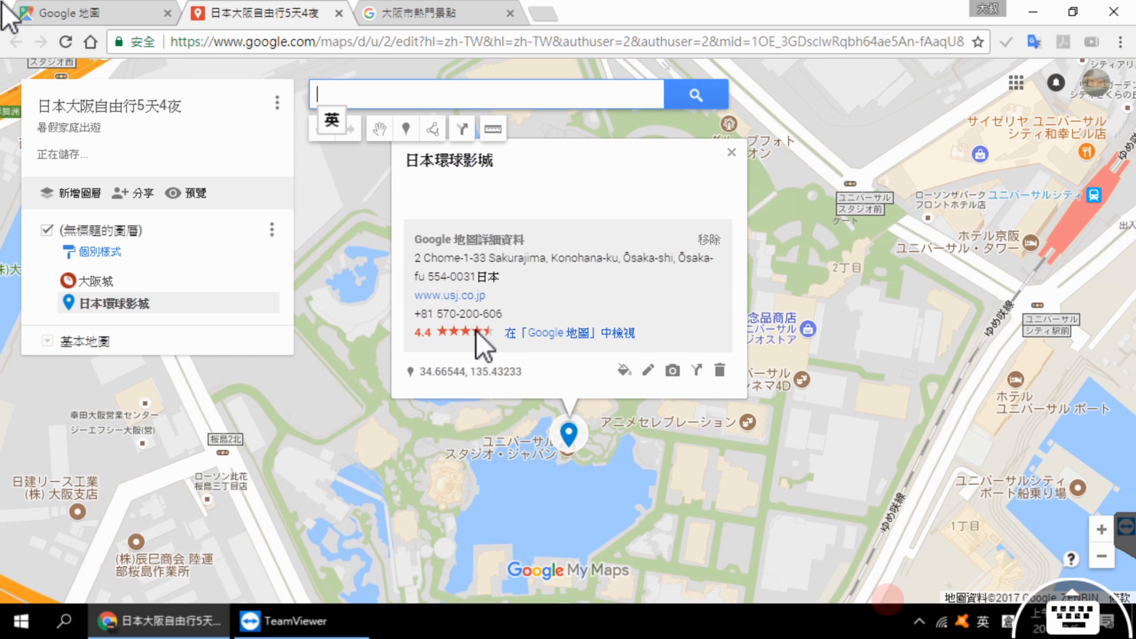
Step: Search Google Images for 日本環球影城 and attach the Universal globe photo sourced from travelheadline.com to the marker
{"action": "left_click", "coordinate": [673, 382]}
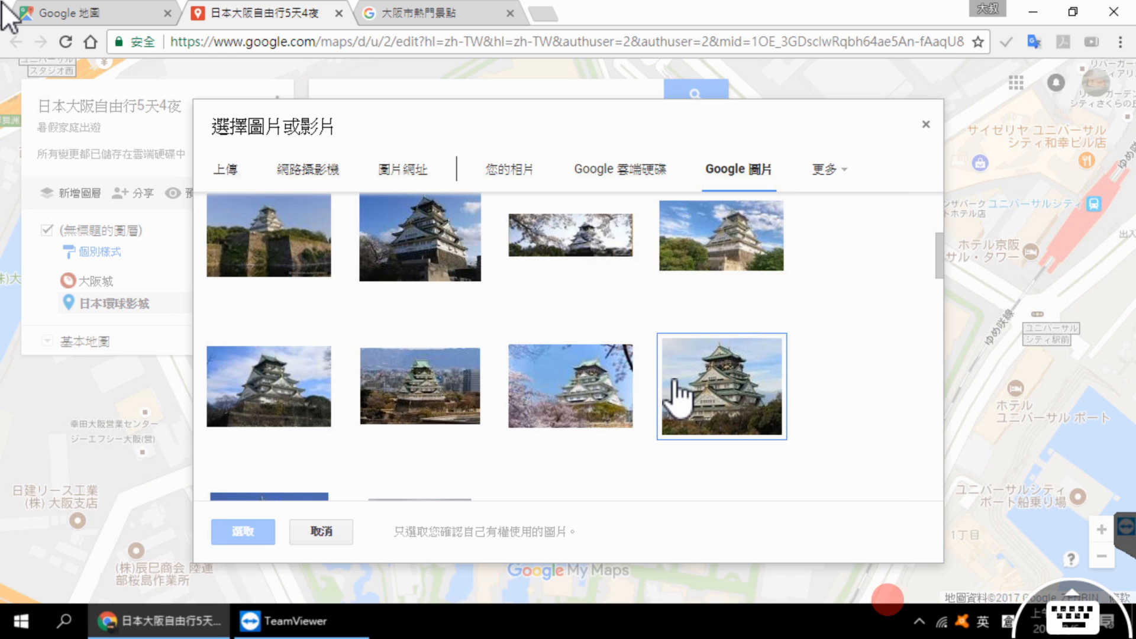
{"action": "scroll", "coordinate": [586, 240], "scroll_direction": "up", "scroll_amount": 3}
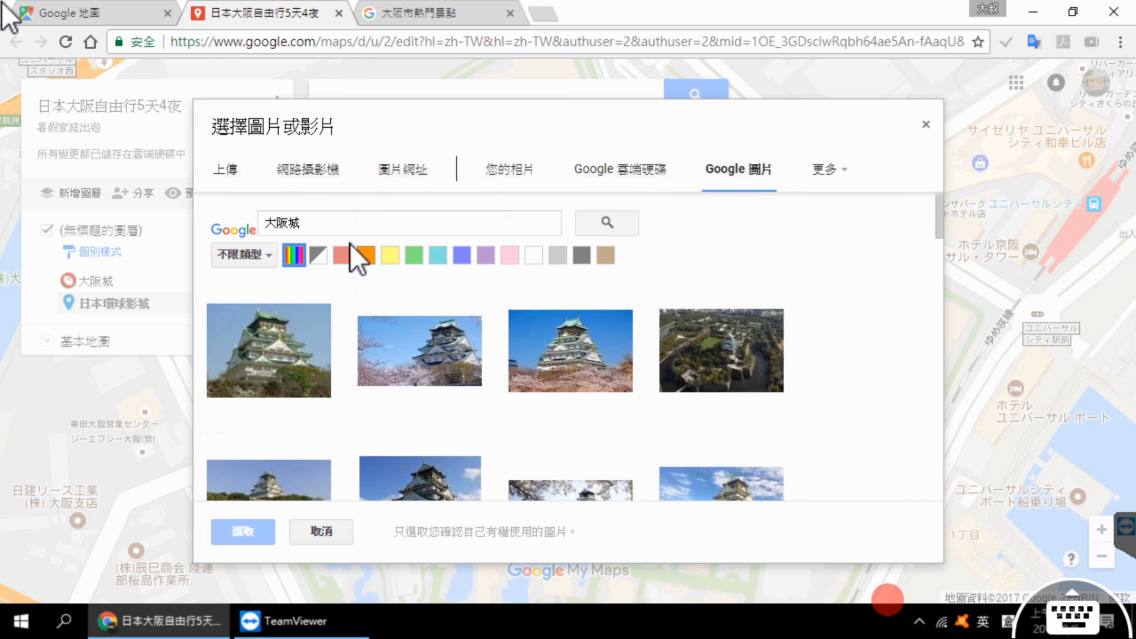
{"action": "triple_click", "coordinate": [316, 225]}
{"action": "key", "text": "ctrl+v"}
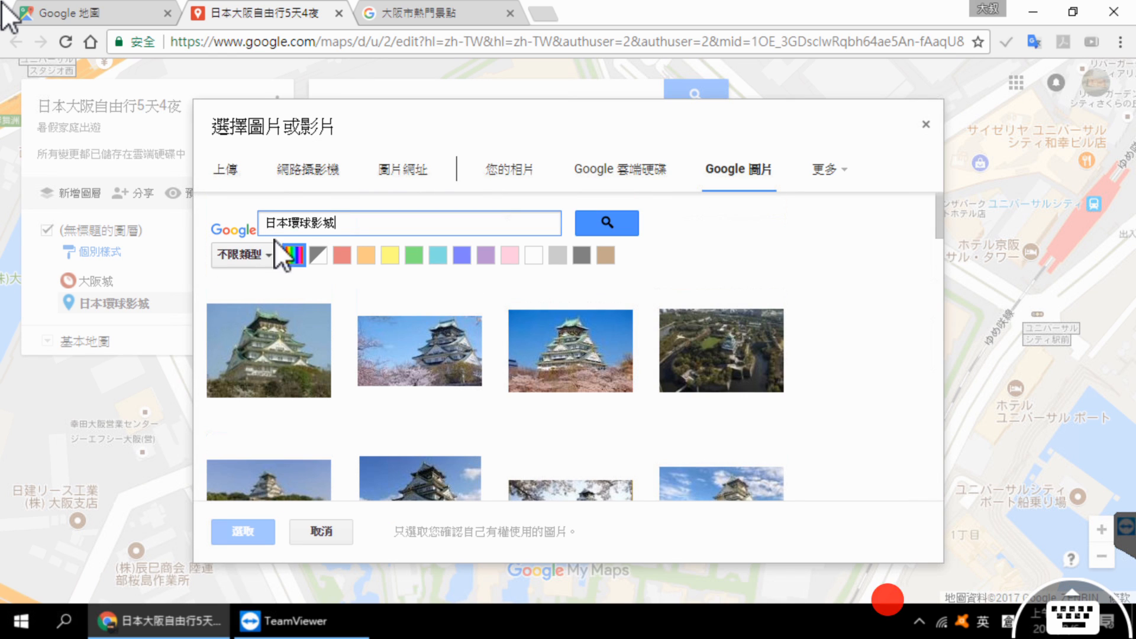
{"action": "left_click", "coordinate": [616, 222]}
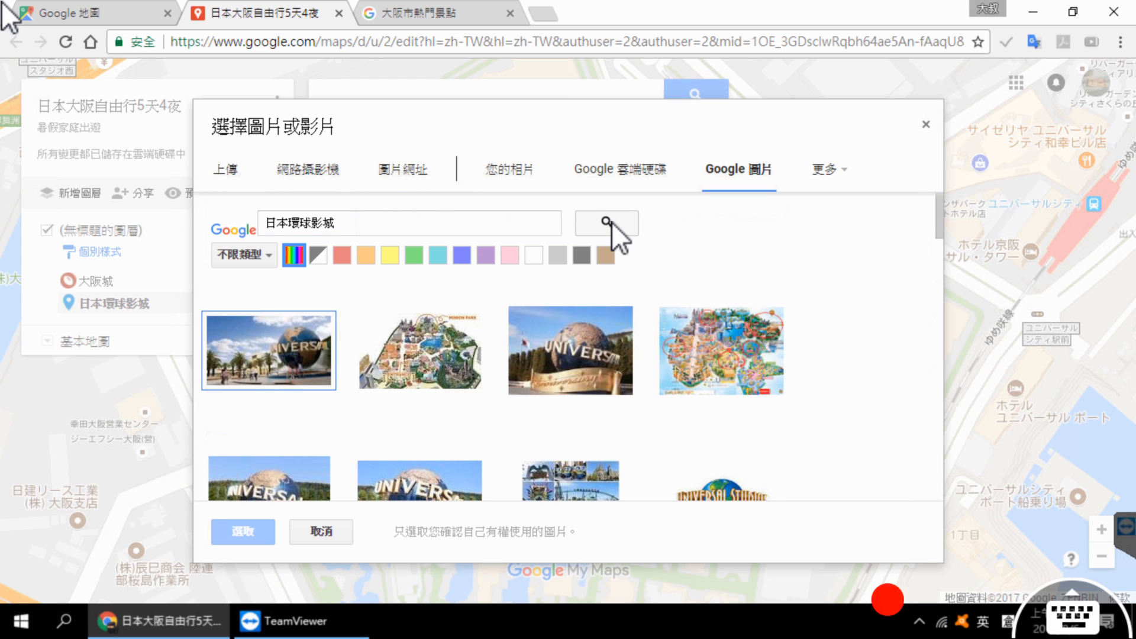
{"action": "left_click", "coordinate": [567, 365]}
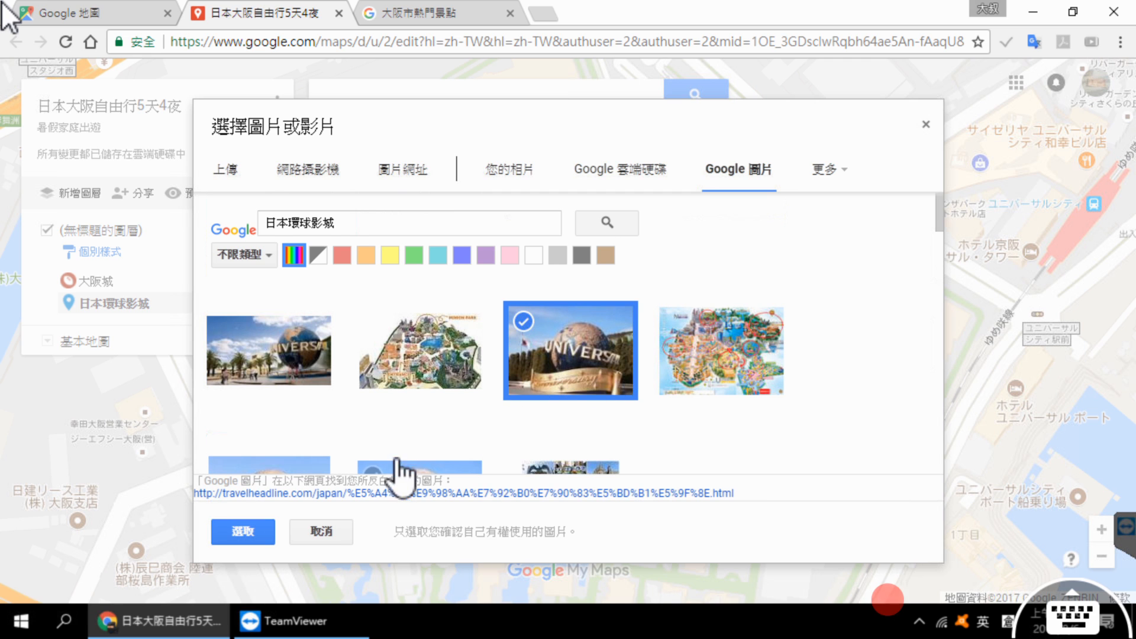
{"action": "left_click", "coordinate": [257, 534]}
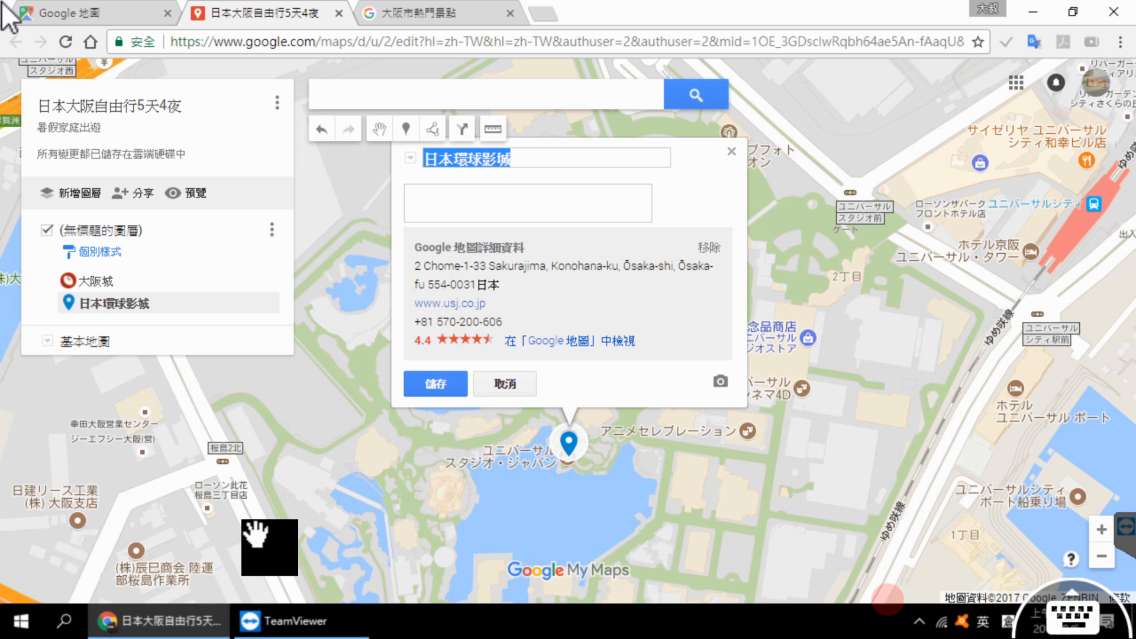
Step: Copy the introductory paragraph about 日本環球影城 from the attractions page into the marker's description and save the marker
{"action": "left_click", "coordinate": [427, 13]}
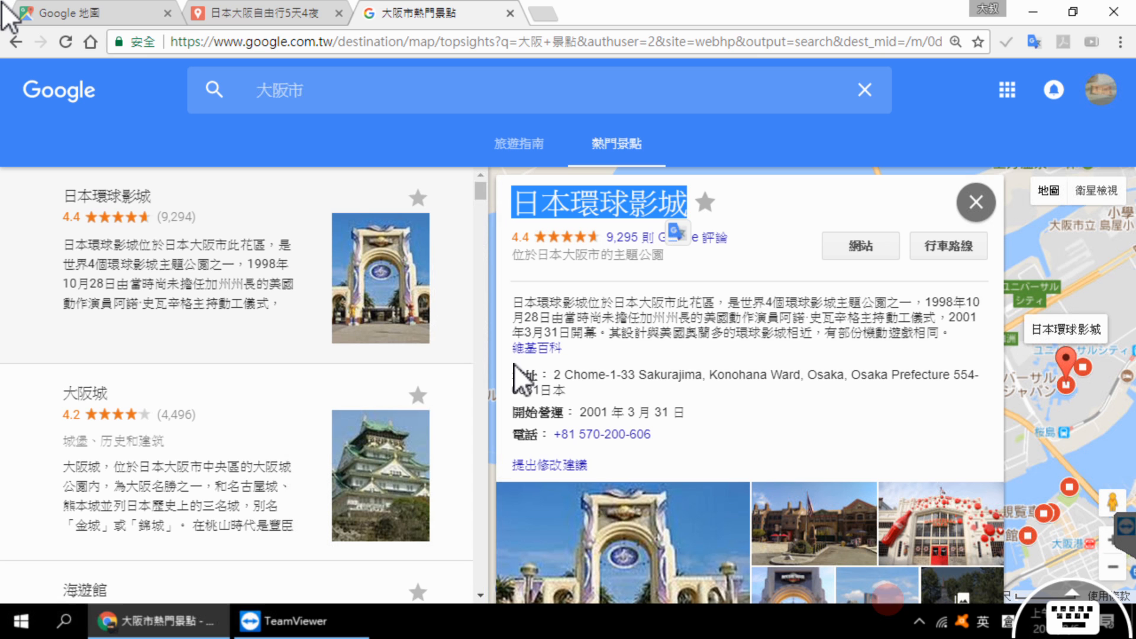
{"action": "left_click_drag", "start_coordinate": [512, 300], "coordinate": [949, 334]}
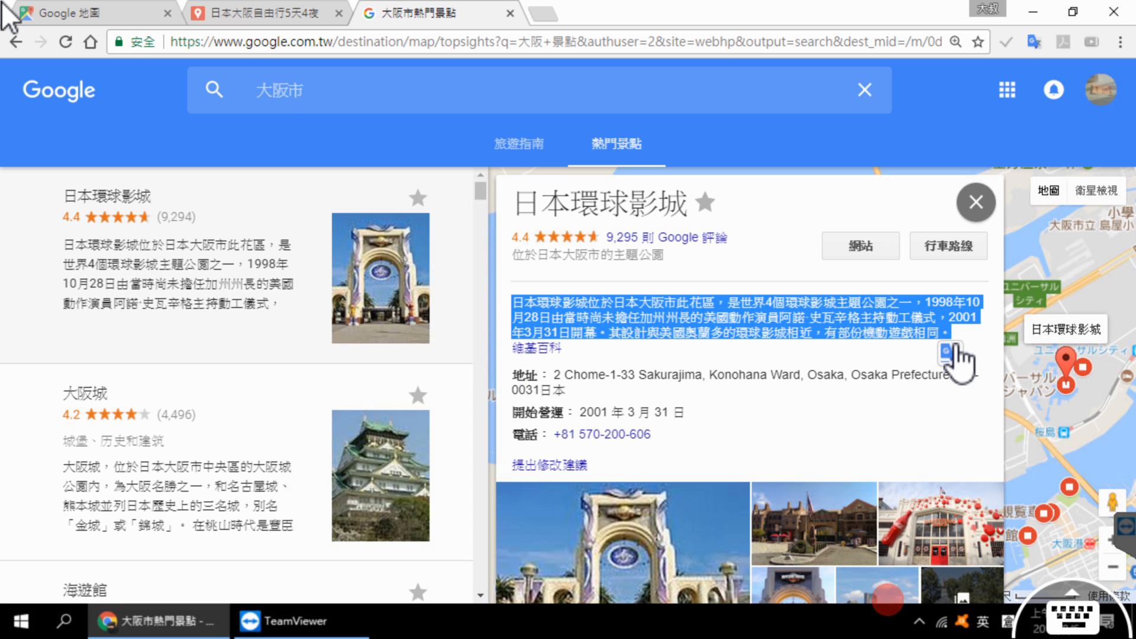
{"action": "key", "text": "ctrl+c"}
{"action": "left_click", "coordinate": [324, 19]}
{"action": "left_click", "coordinate": [486, 375]}
{"action": "key", "text": "ctrl+v"}
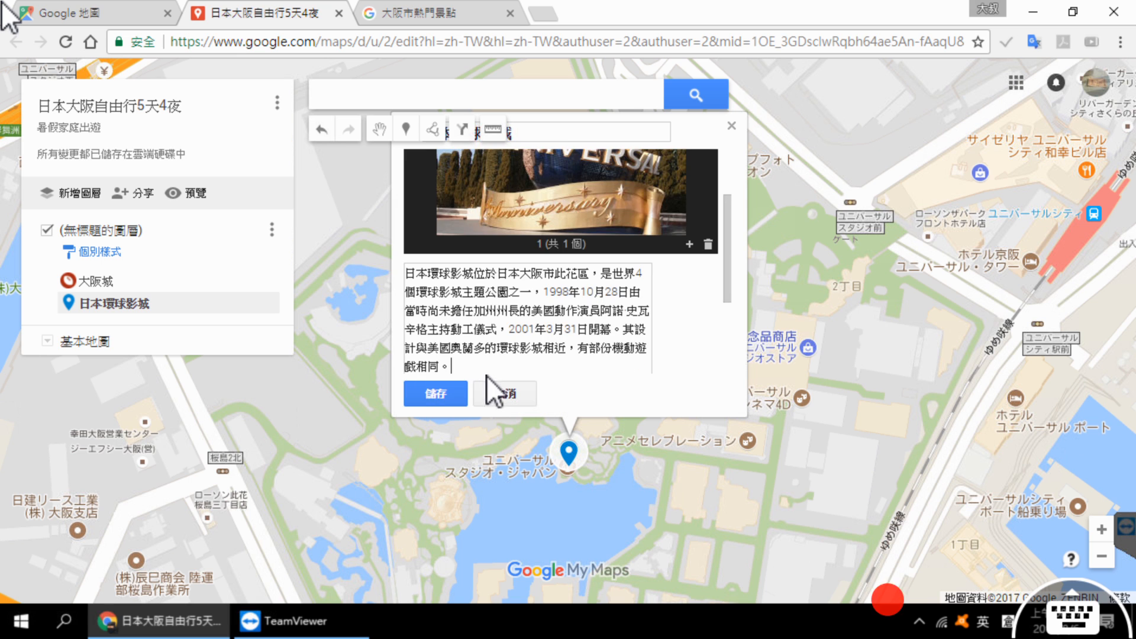
{"action": "left_click", "coordinate": [439, 396]}
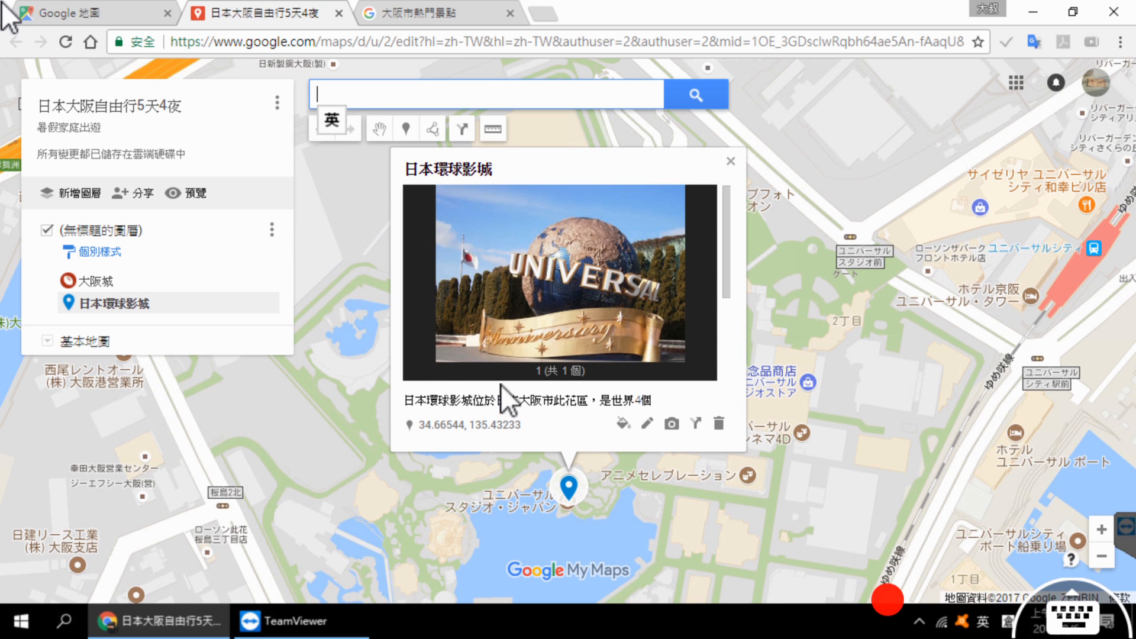
Step: Style the 日本環球影城 marker with the fork-and-knife icon in purple and close its info card
{"action": "left_click", "coordinate": [623, 423]}
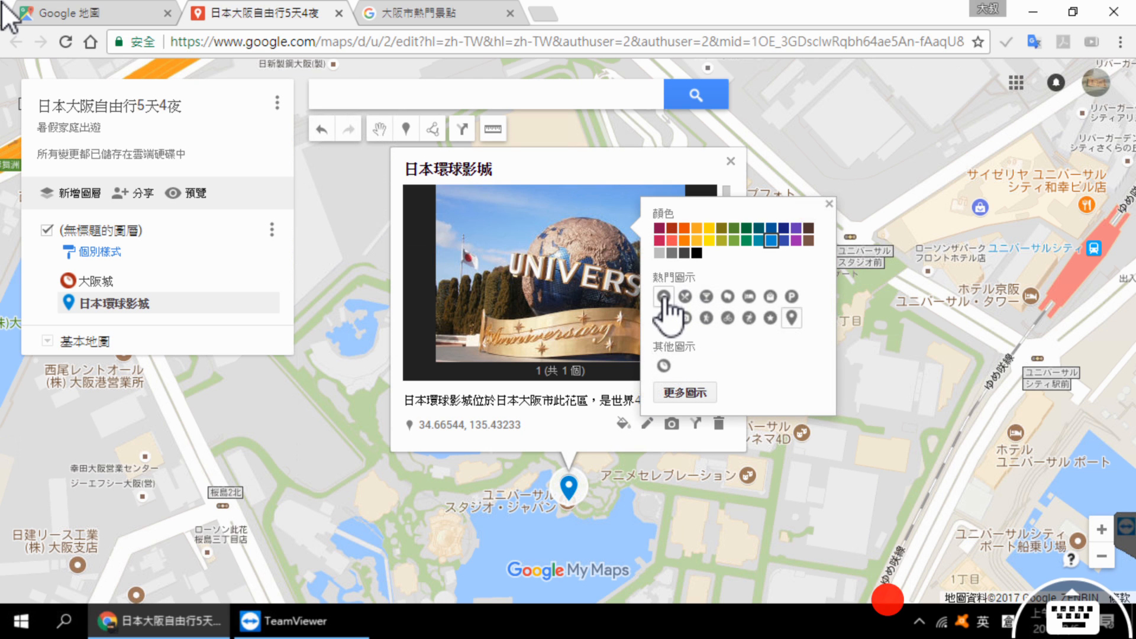
{"action": "left_click", "coordinate": [685, 296]}
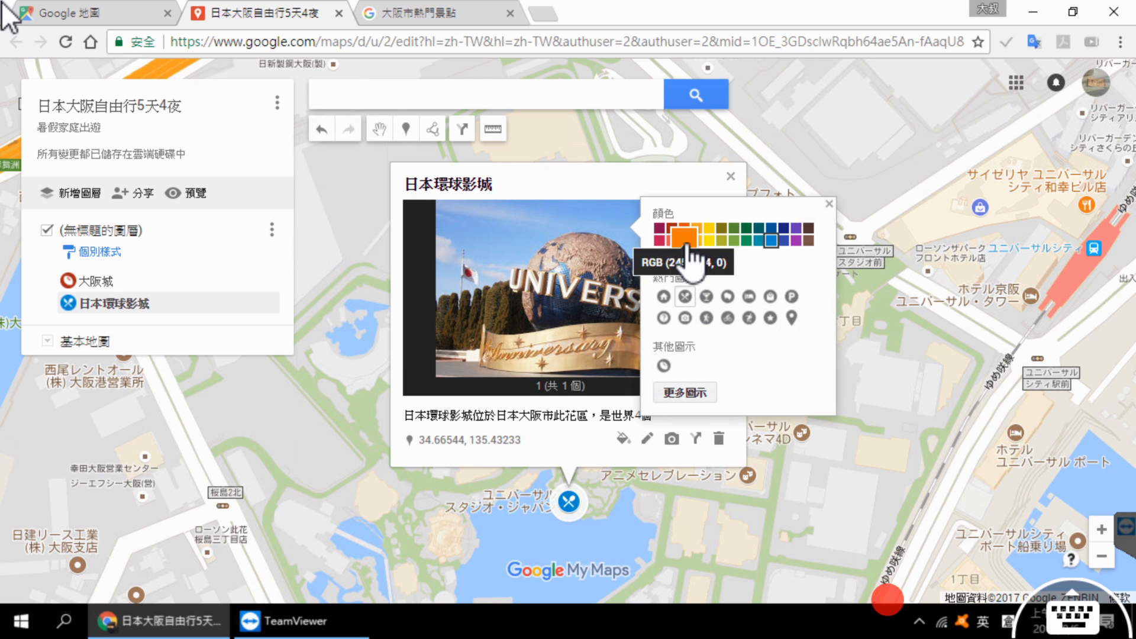
{"action": "left_click", "coordinate": [796, 230]}
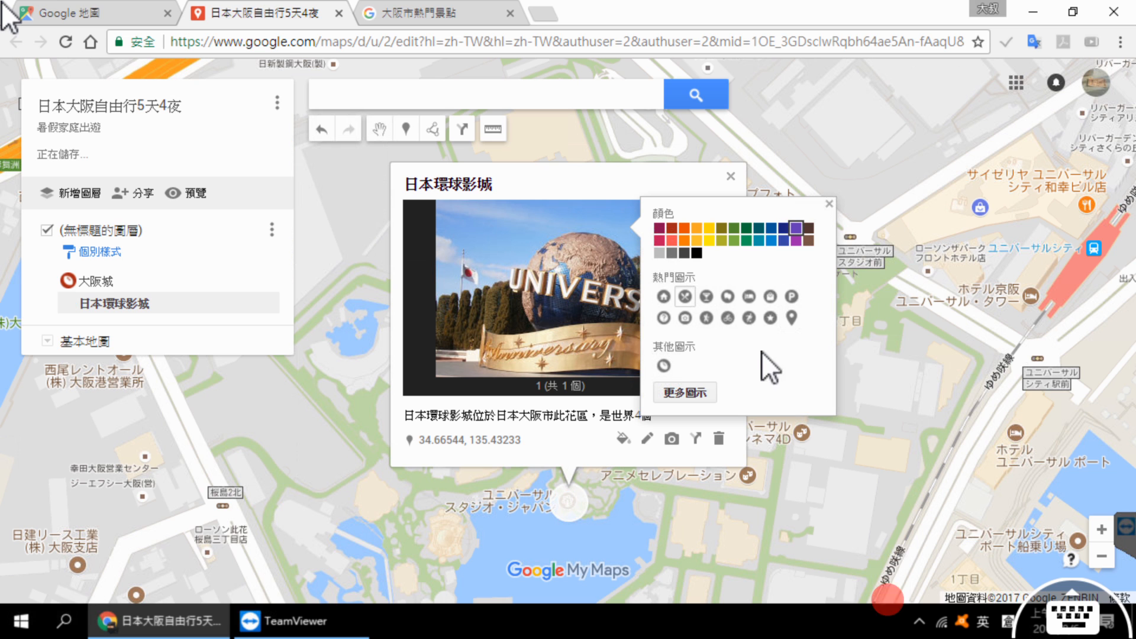
{"action": "left_click", "coordinate": [873, 484]}
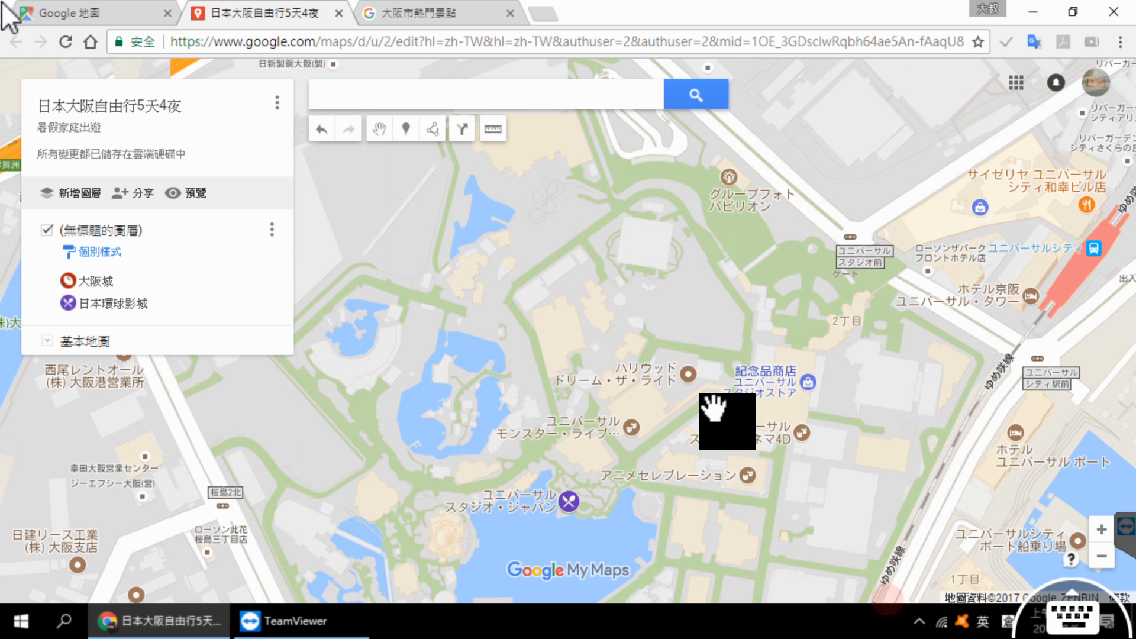
Step: View both markers on the wider Osaka map and review the saved details of 日本環球影城 and 大阪城
{"action": "scroll", "coordinate": [715, 408], "scroll_direction": "down", "scroll_amount": 4}
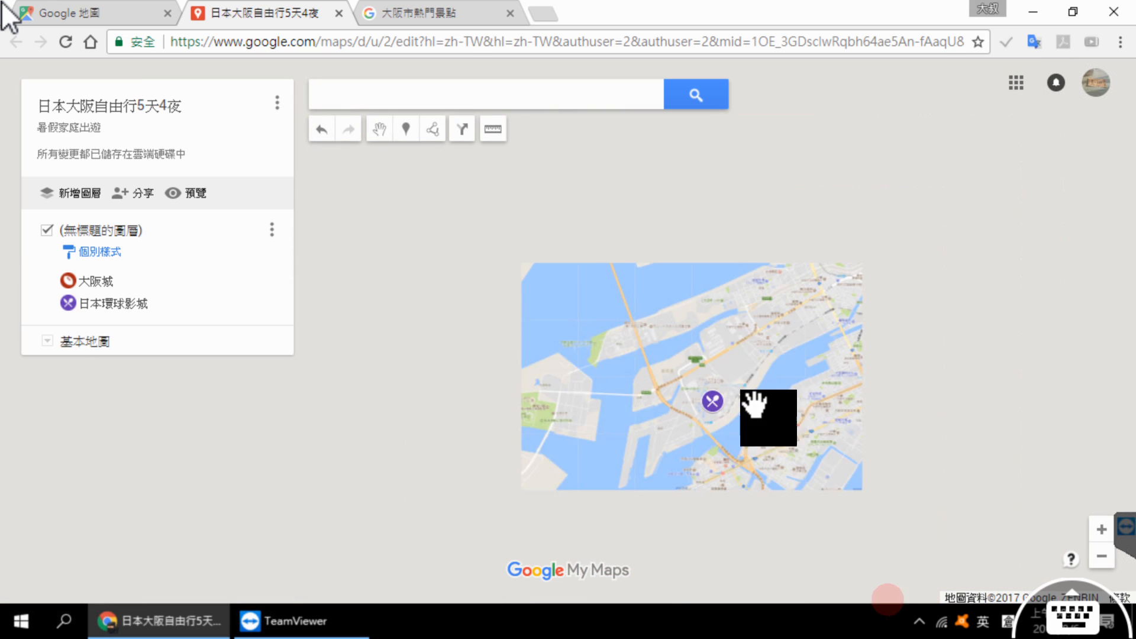
{"action": "left_click_drag", "start_coordinate": [755, 404], "coordinate": [693, 343]}
{"action": "scroll", "coordinate": [693, 342], "scroll_direction": "down", "scroll_amount": 1}
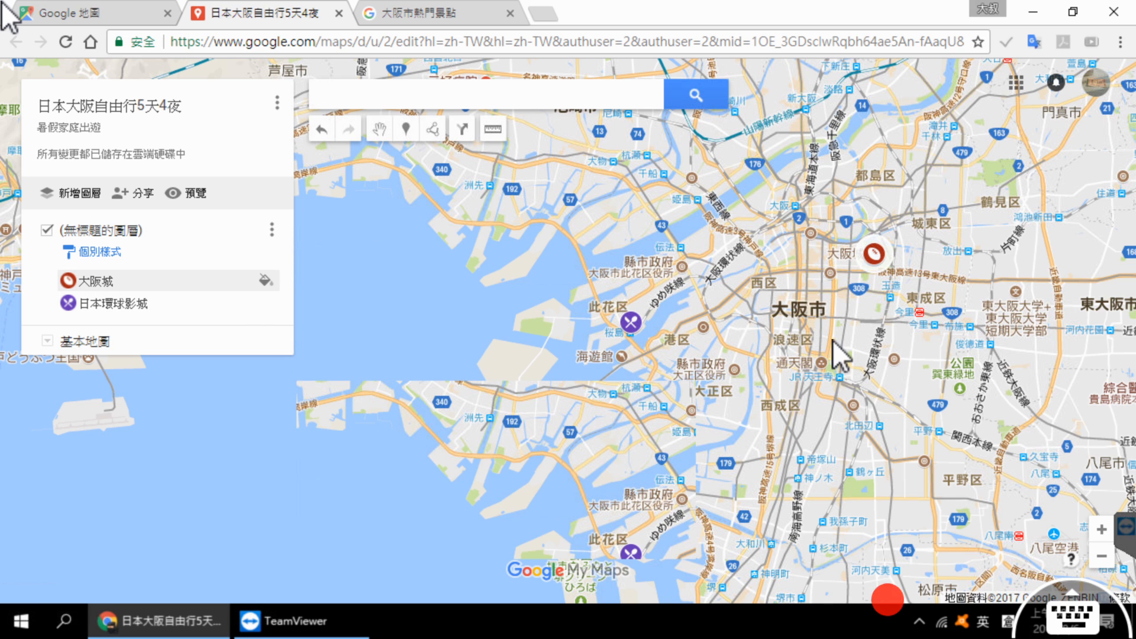
{"action": "left_click", "coordinate": [874, 254]}
{"action": "left_click", "coordinate": [104, 300]}
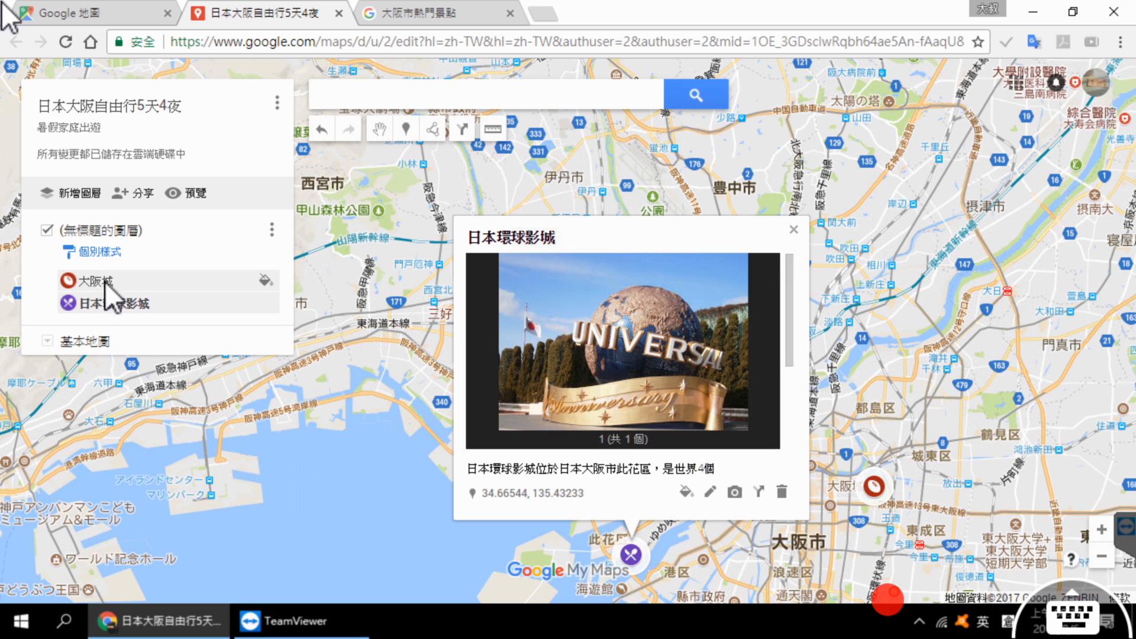
{"action": "left_click", "coordinate": [95, 279]}
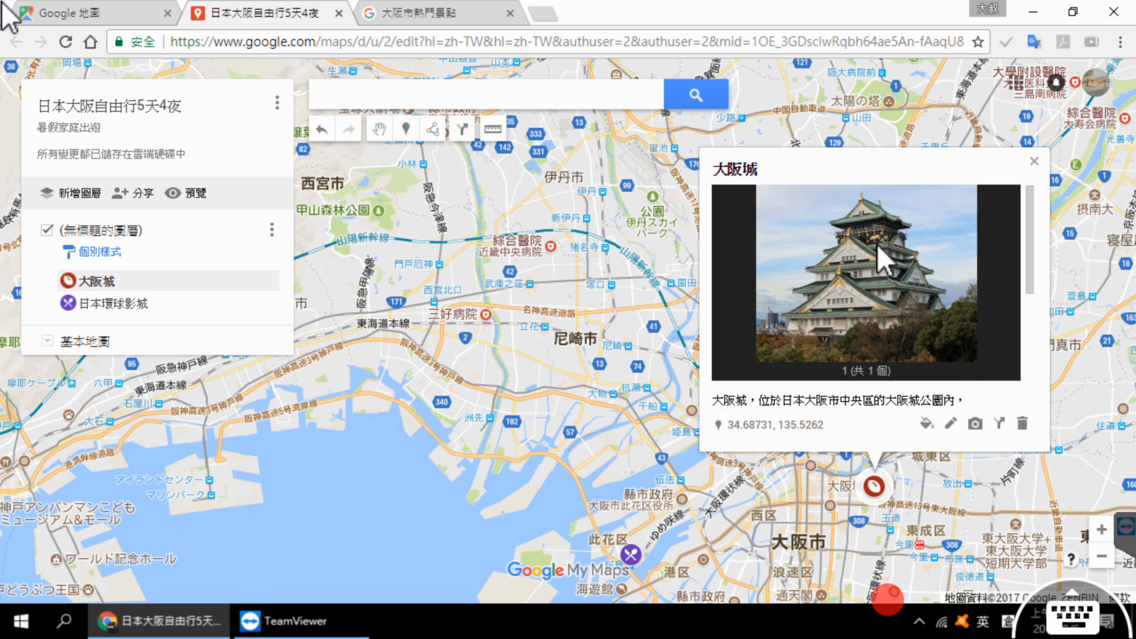
{"action": "scroll", "coordinate": [918, 290], "scroll_direction": "down", "scroll_amount": 5}
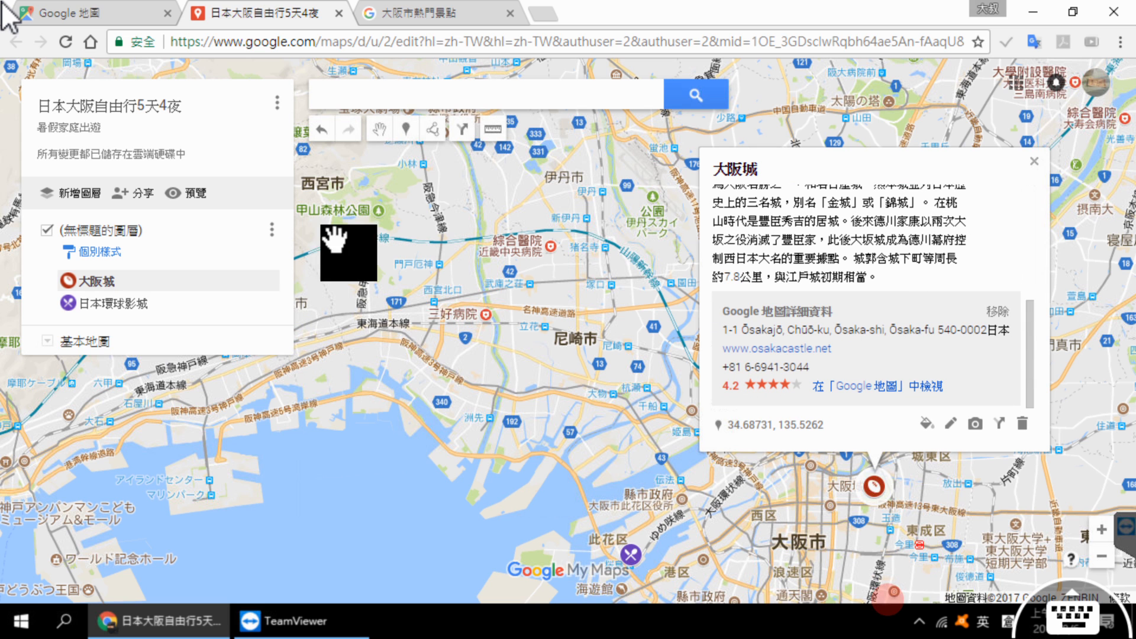
Step: Switch to the Osaka attractions page, show the details for 海遊館 and copy its name
{"action": "left_click", "coordinate": [407, 15]}
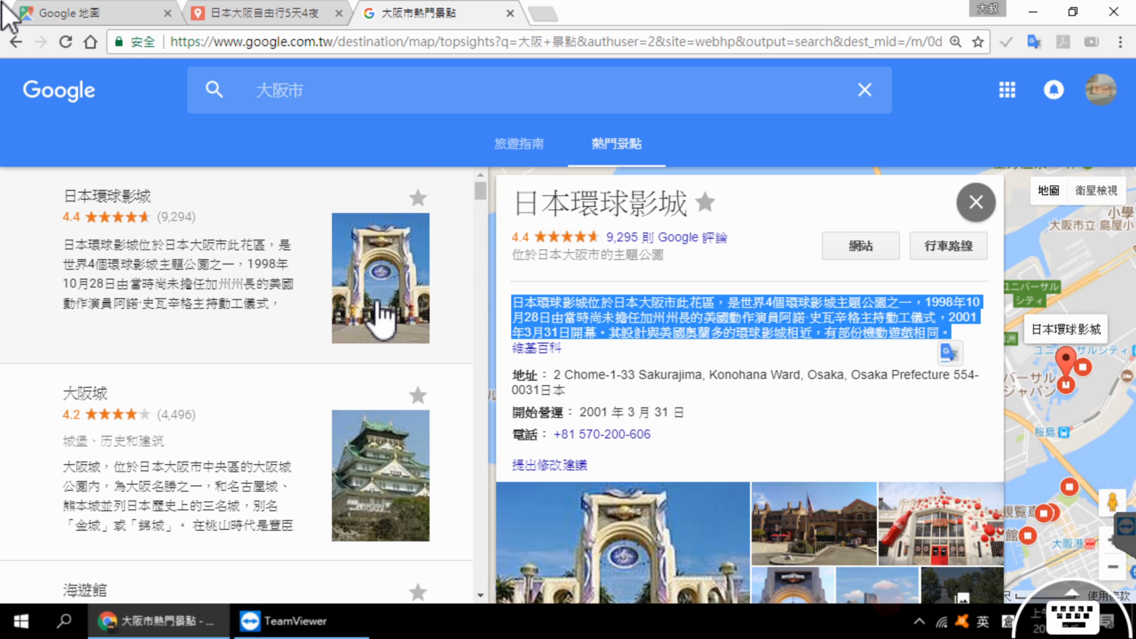
{"action": "scroll", "coordinate": [379, 320], "scroll_direction": "down", "scroll_amount": 3}
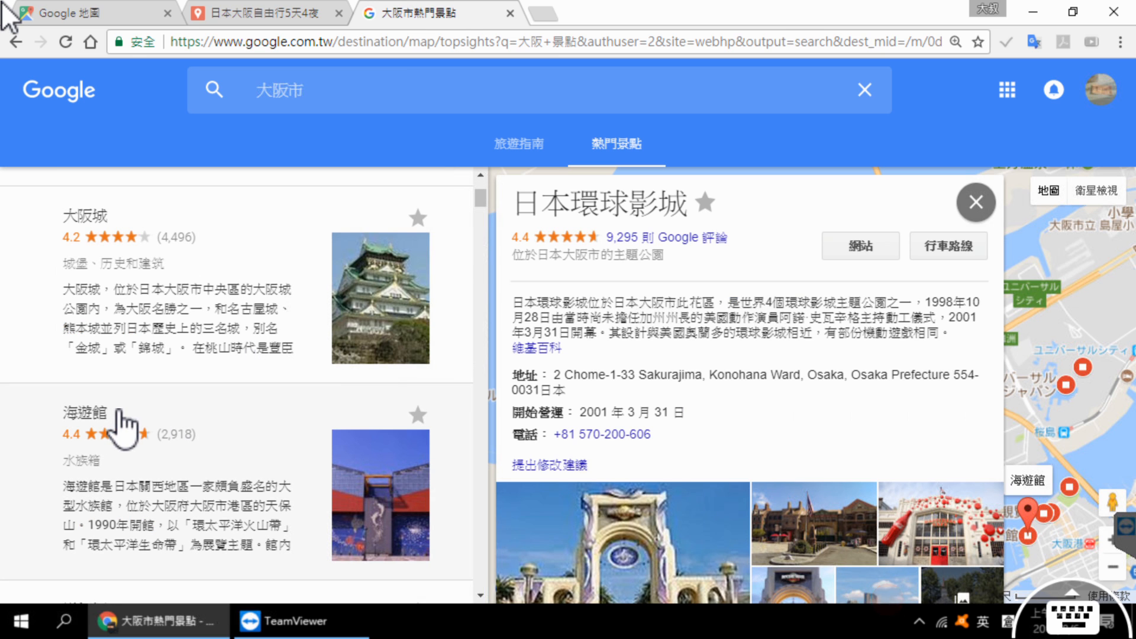
{"action": "left_click", "coordinate": [248, 497]}
{"action": "left_click_drag", "start_coordinate": [512, 203], "coordinate": [601, 201]}
{"action": "key", "text": "ctrl+c"}
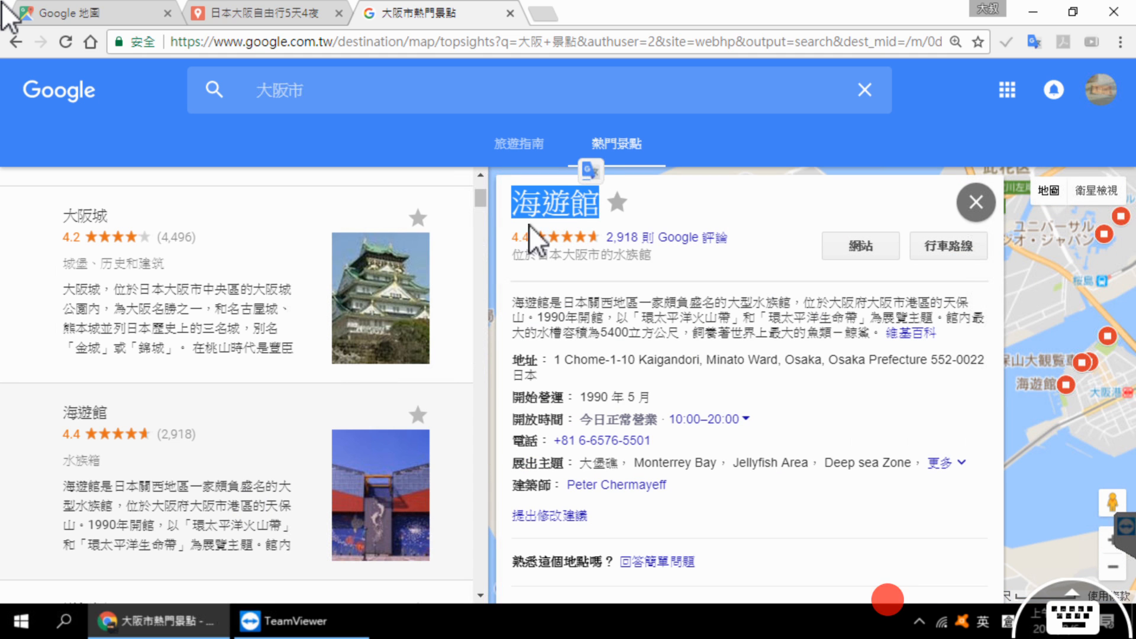
Step: Return to the custom map, search for 海遊館 using the copied name and add the found place to the map
{"action": "left_click", "coordinate": [278, 5]}
{"action": "left_click", "coordinate": [377, 100]}
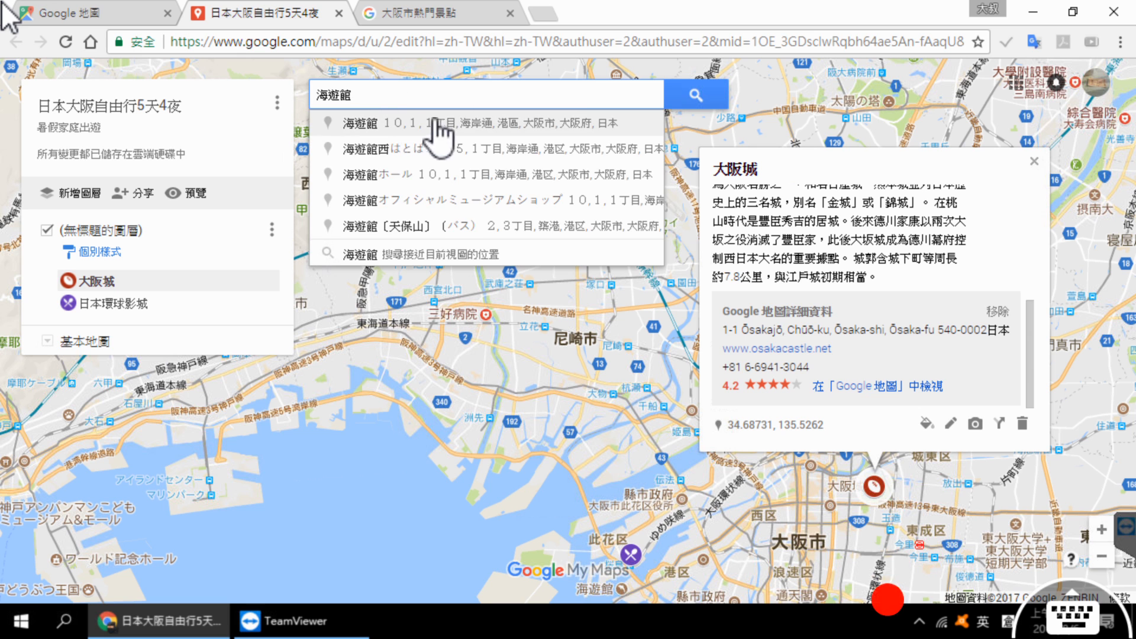
{"action": "left_click", "coordinate": [708, 91]}
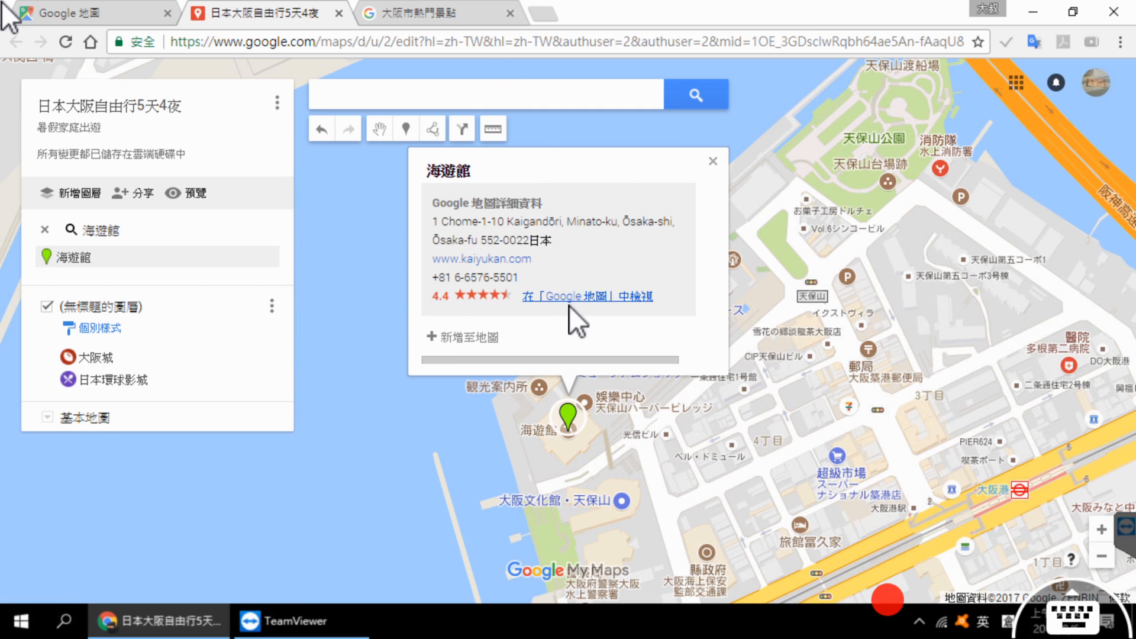
{"action": "left_click", "coordinate": [476, 337]}
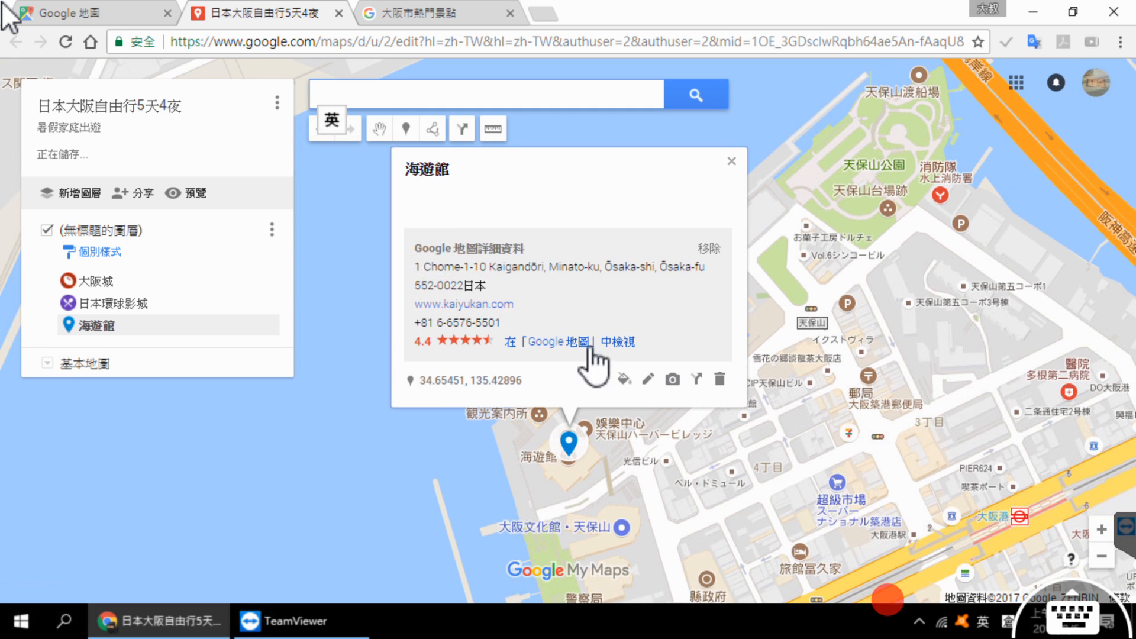
Step: Search Google Images for 海遊館 and attach the whale shark tank photo sourced from kaiyukan.com to the marker
{"action": "left_click", "coordinate": [678, 384]}
{"action": "left_click_drag", "start_coordinate": [482, 230], "coordinate": [179, 239]}
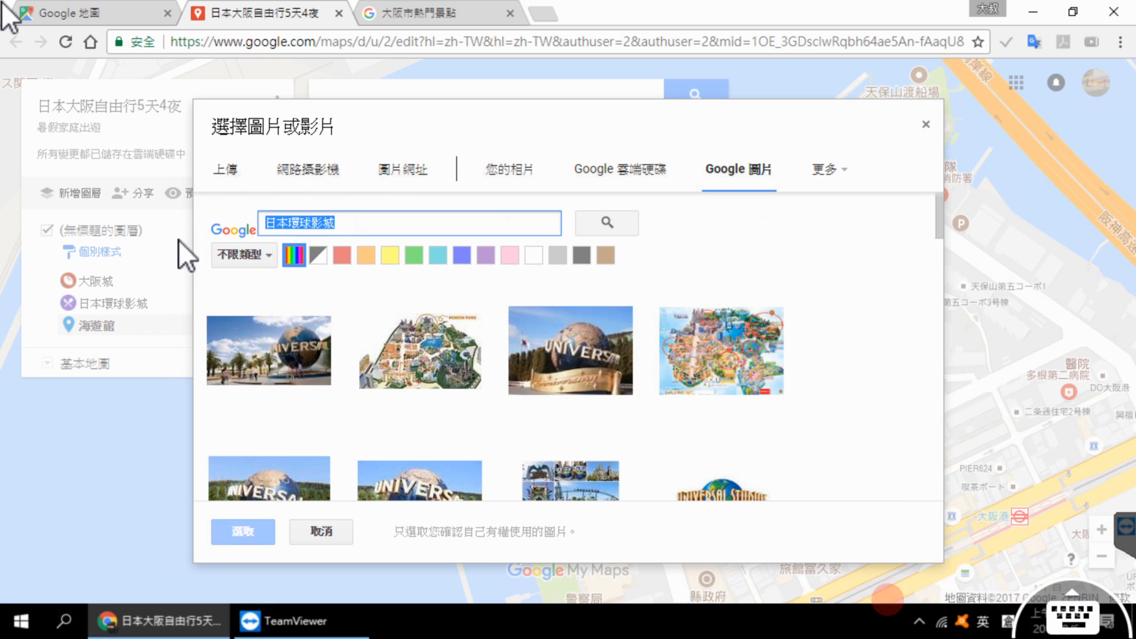
{"action": "key", "text": "ctrl+v"}
{"action": "left_click", "coordinate": [609, 224]}
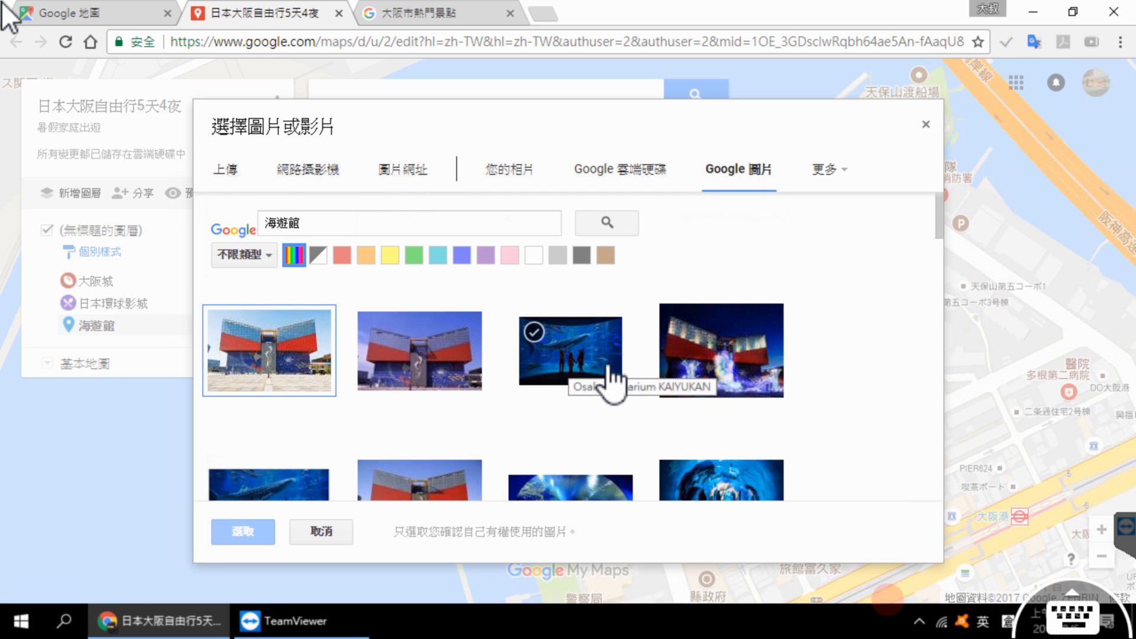
{"action": "left_click", "coordinate": [608, 383]}
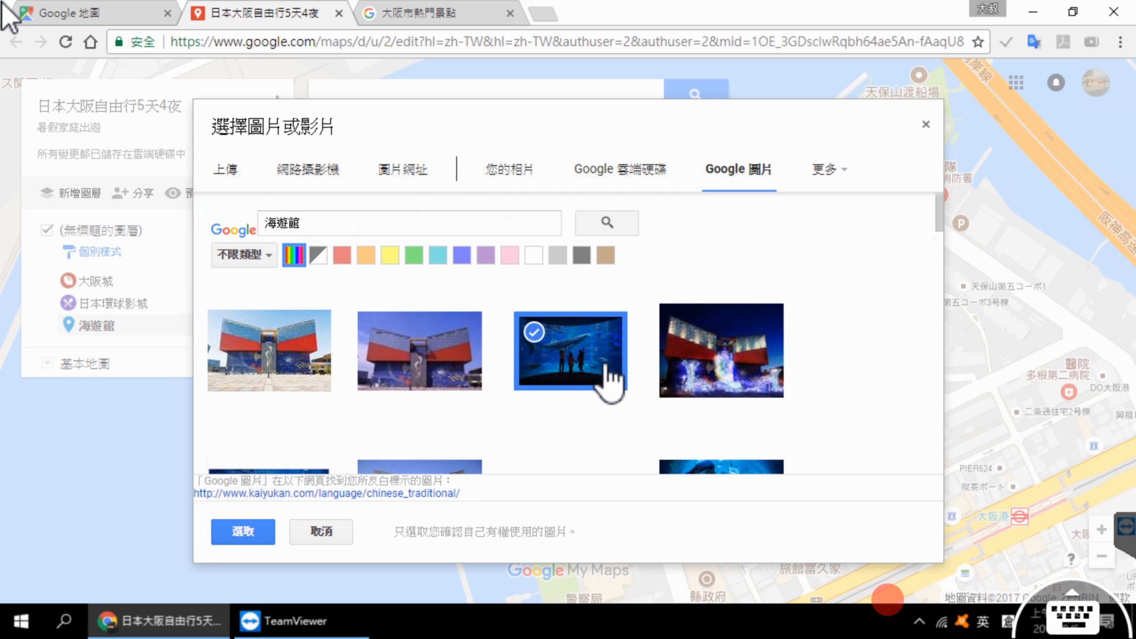
{"action": "left_click", "coordinate": [244, 531]}
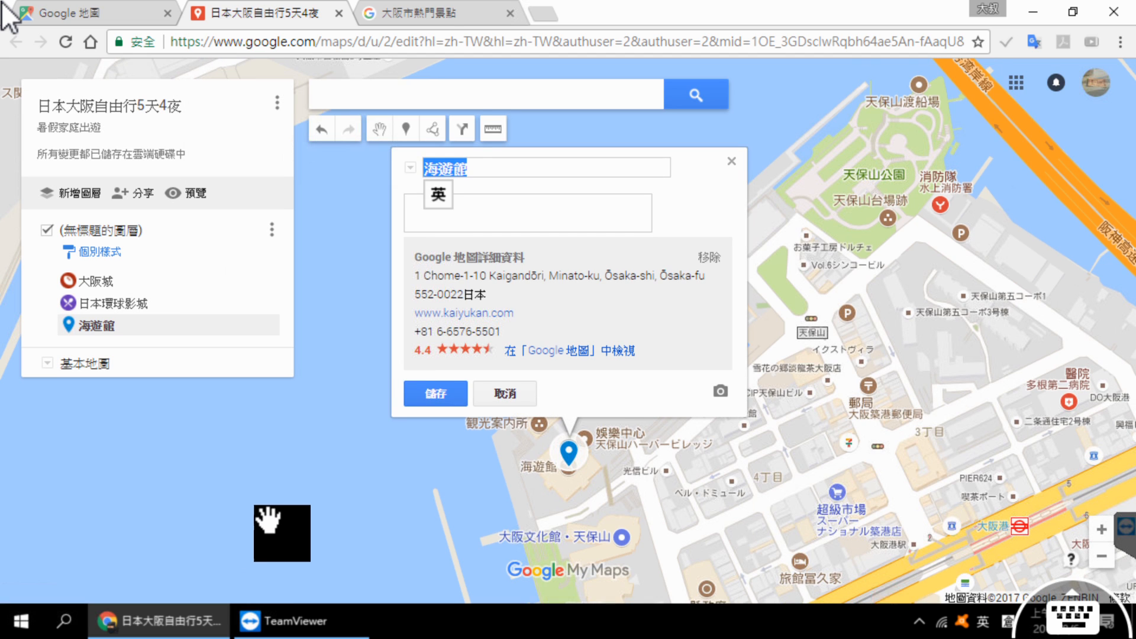
Step: Copy the introductory paragraph about 海遊館 from the attractions page into the marker's description and save the marker
{"action": "left_click", "coordinate": [444, 13]}
{"action": "left_click_drag", "start_coordinate": [518, 305], "coordinate": [885, 341]}
{"action": "key", "text": "ctrl+c"}
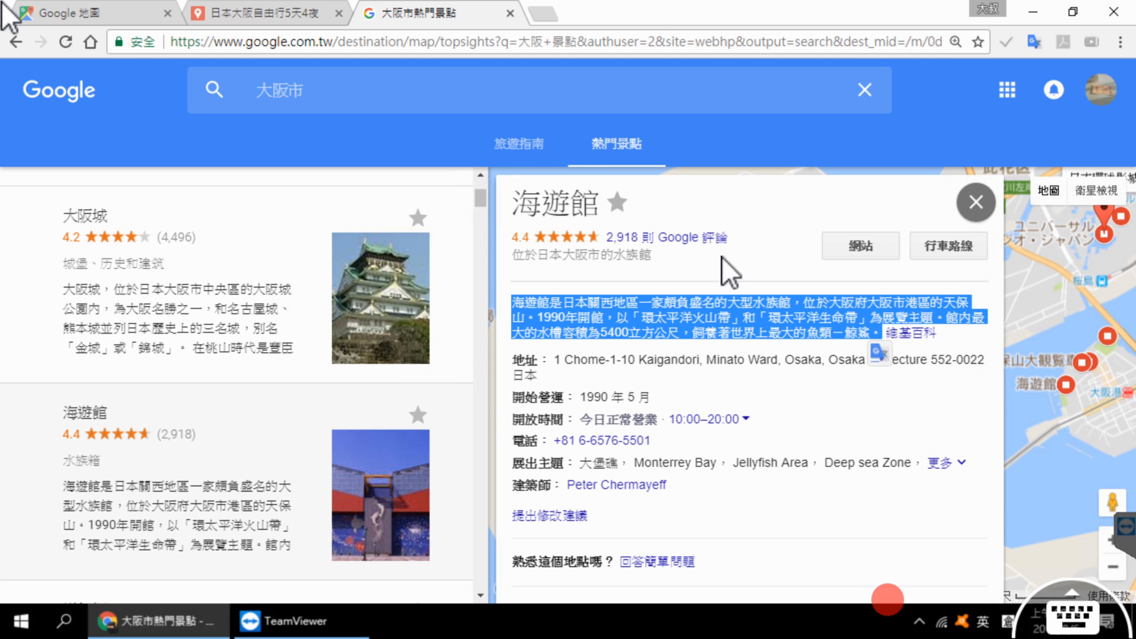
{"action": "left_click", "coordinate": [278, 13]}
{"action": "scroll", "coordinate": [543, 293], "scroll_direction": "down", "scroll_amount": 2}
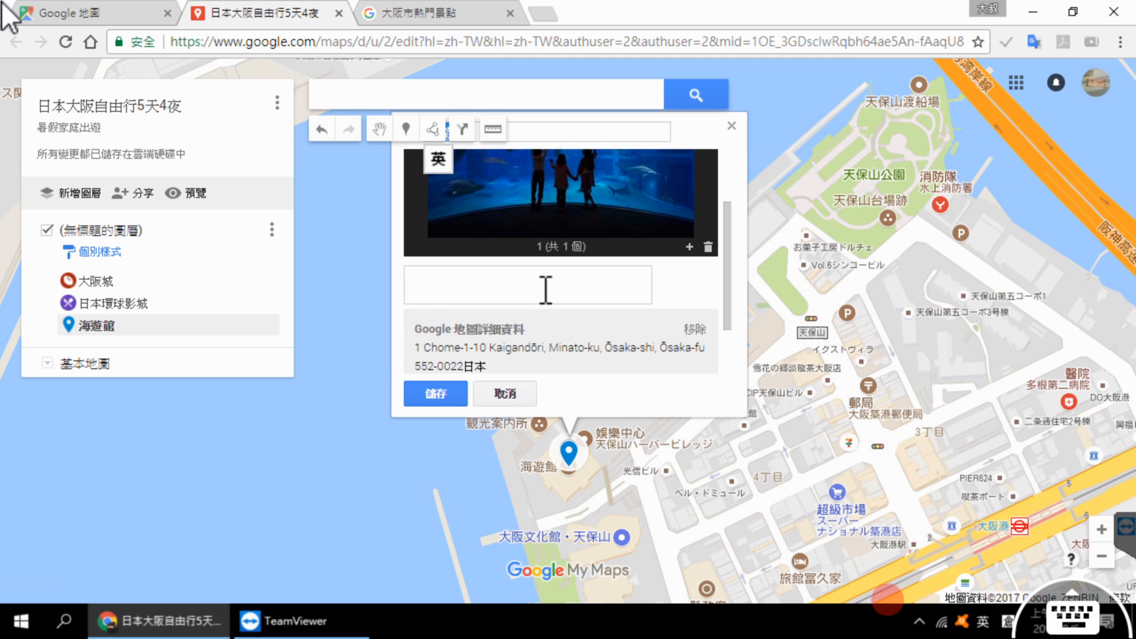
{"action": "left_click", "coordinate": [544, 290]}
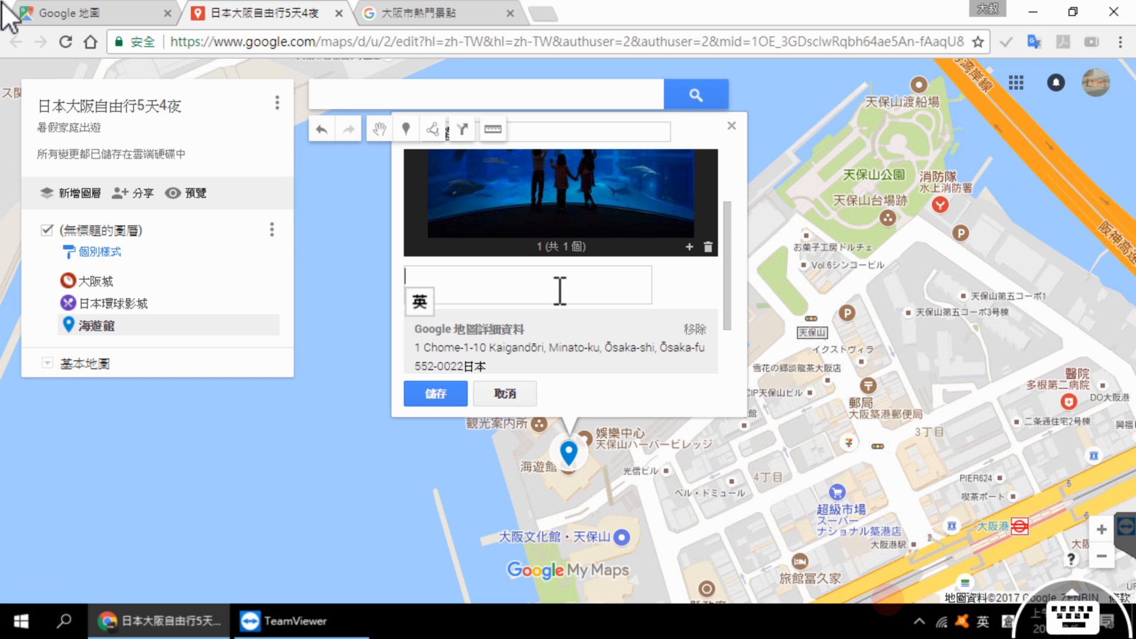
{"action": "key", "text": "ctrl+v"}
{"action": "left_click", "coordinate": [440, 393]}
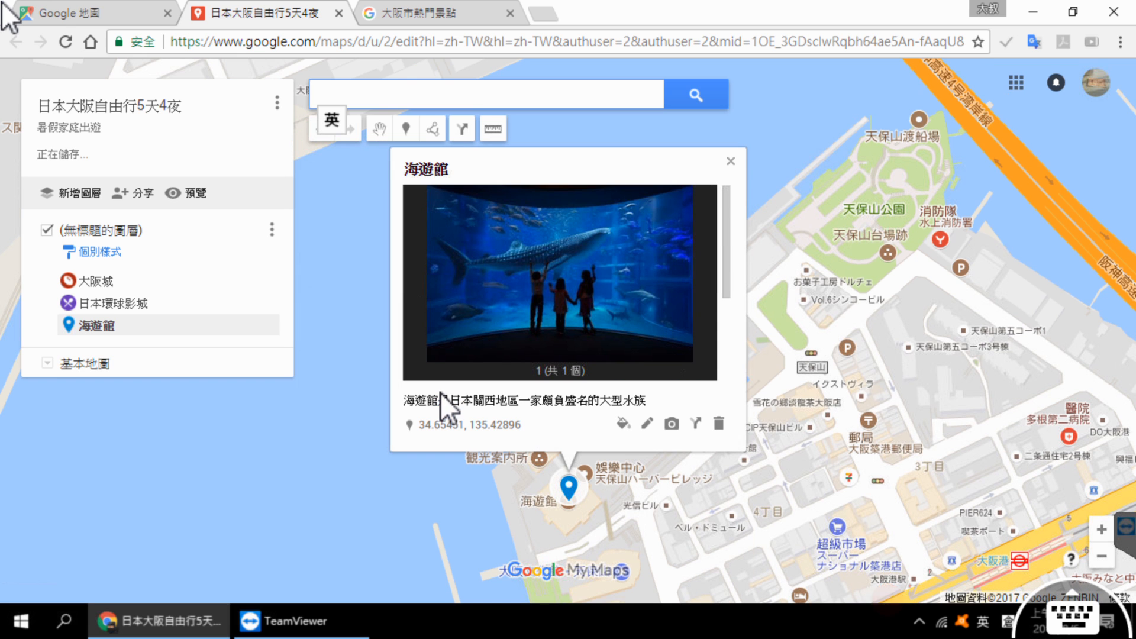
Step: Go back to the Osaka attractions page, show the details for 道頓堀 and copy its name
{"action": "left_click", "coordinate": [409, 12]}
{"action": "scroll", "coordinate": [326, 272], "scroll_direction": "down", "scroll_amount": 6}
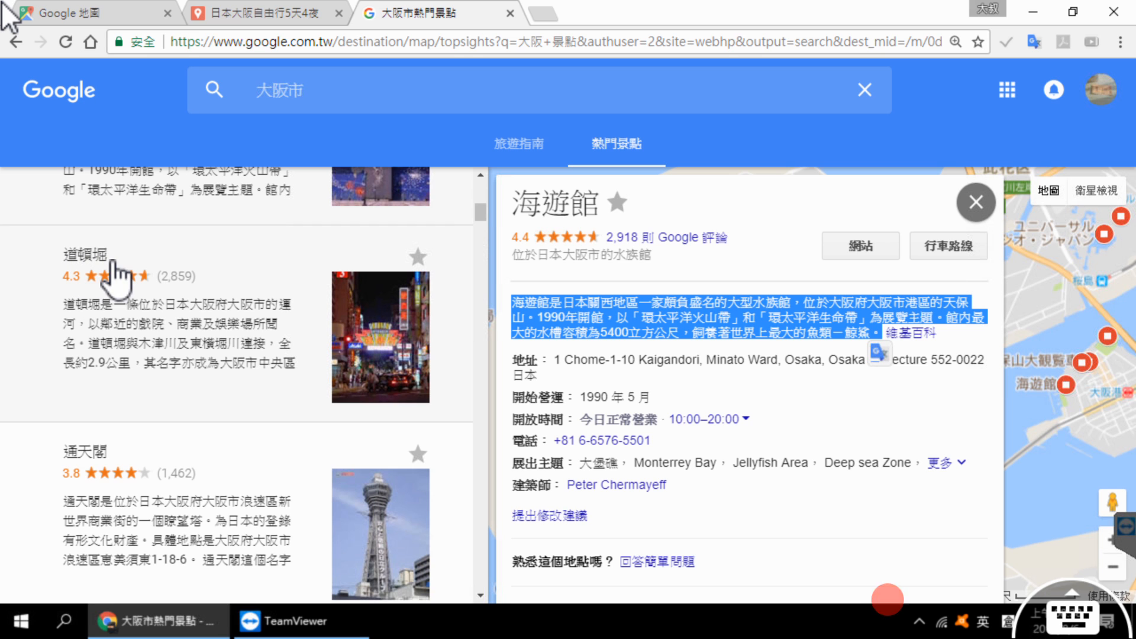
{"action": "left_click", "coordinate": [103, 256]}
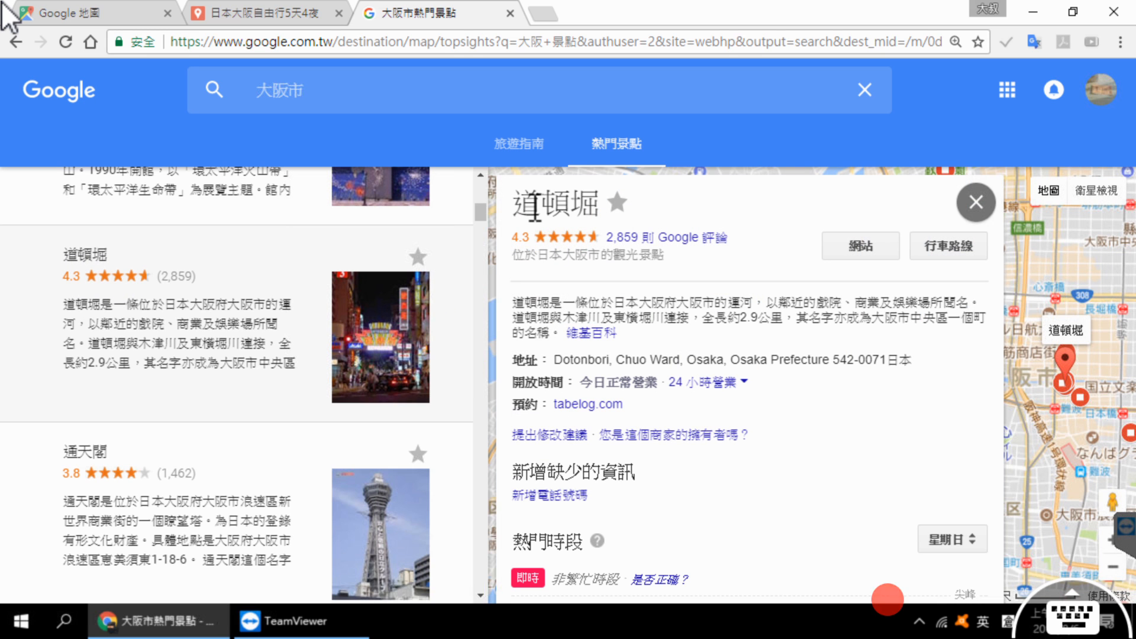
{"action": "double_click", "coordinate": [539, 208]}
{"action": "key", "text": "ctrl+c"}
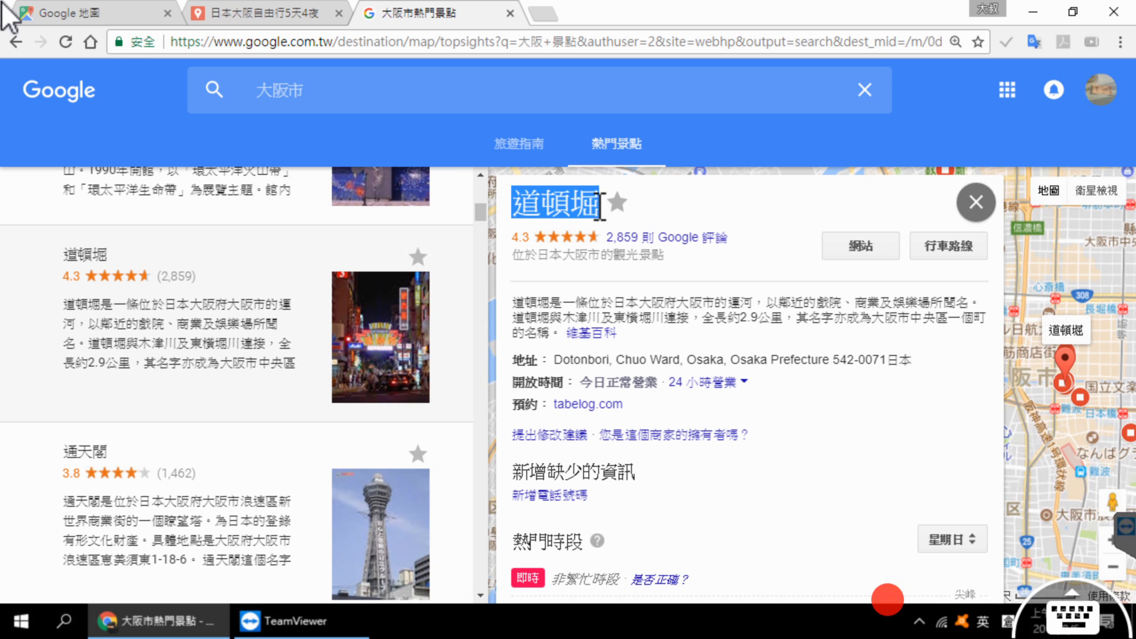
Step: Return to the custom map, search for 道頓堀 using the copied name and add the found Dotonbori place to the map
{"action": "left_click", "coordinate": [296, 12]}
{"action": "left_click", "coordinate": [375, 101]}
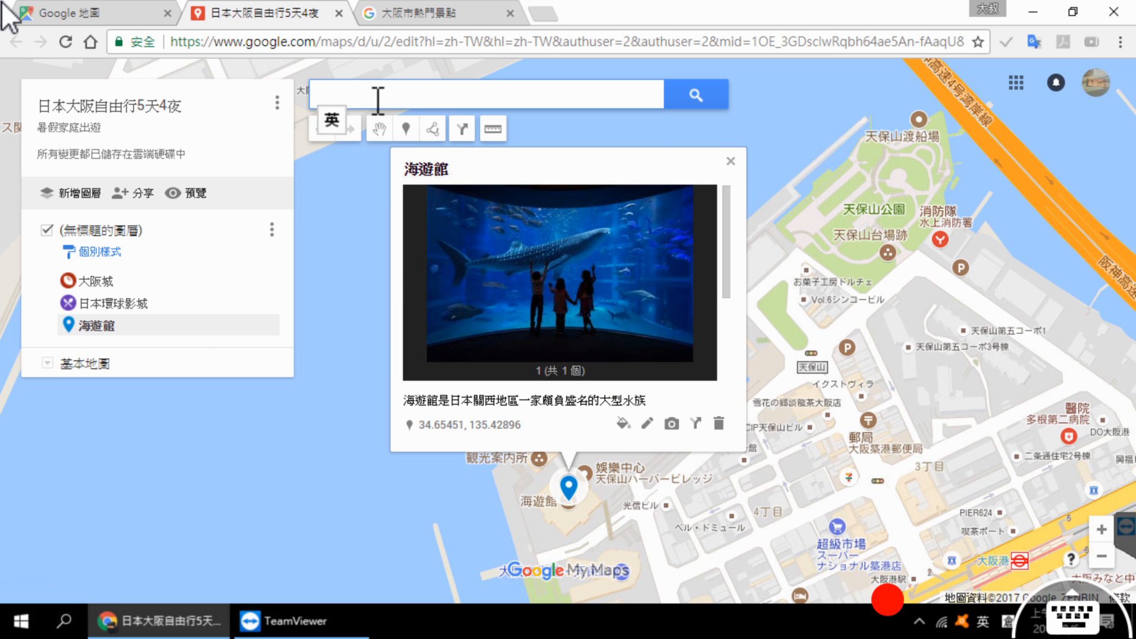
{"action": "key", "text": "ctrl+v"}
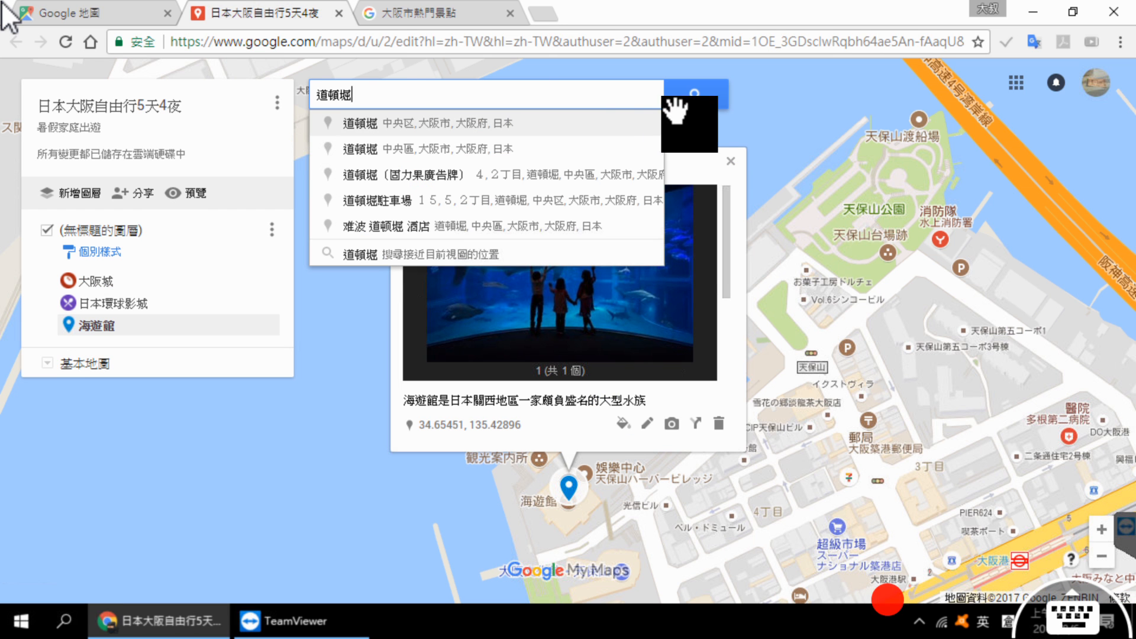
{"action": "left_click", "coordinate": [689, 99]}
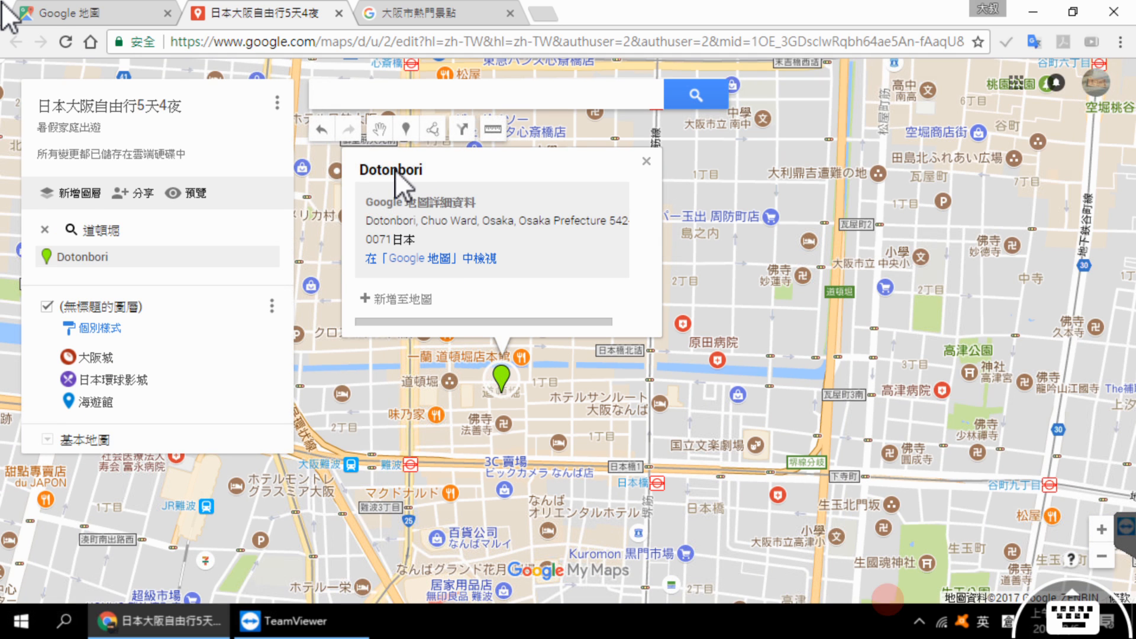
{"action": "left_click", "coordinate": [477, 259]}
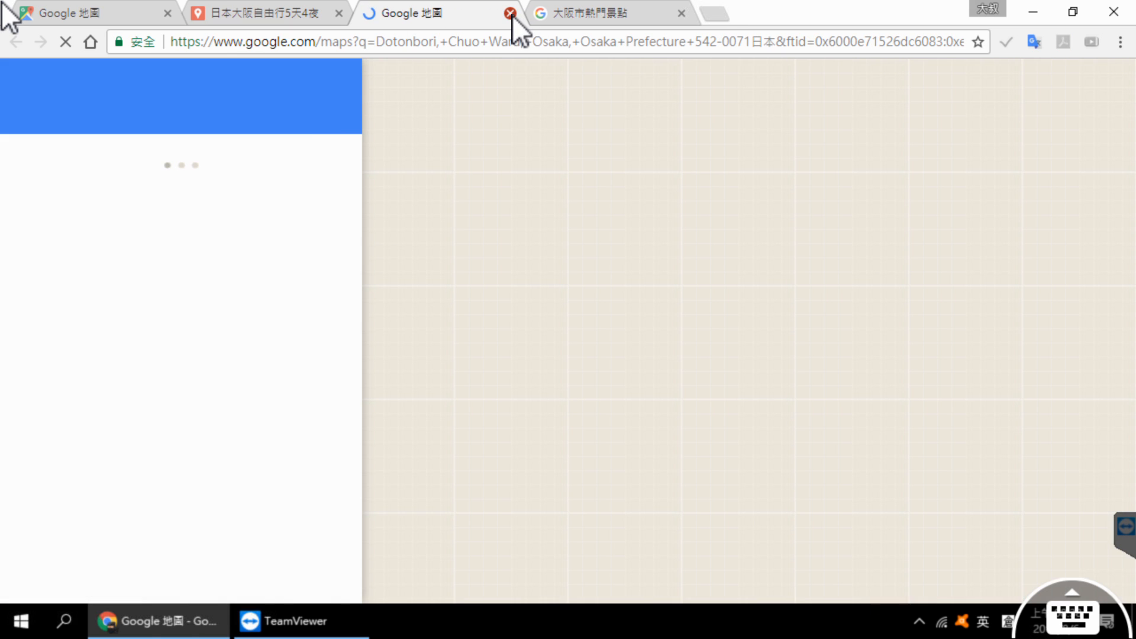
{"action": "left_click", "coordinate": [511, 13]}
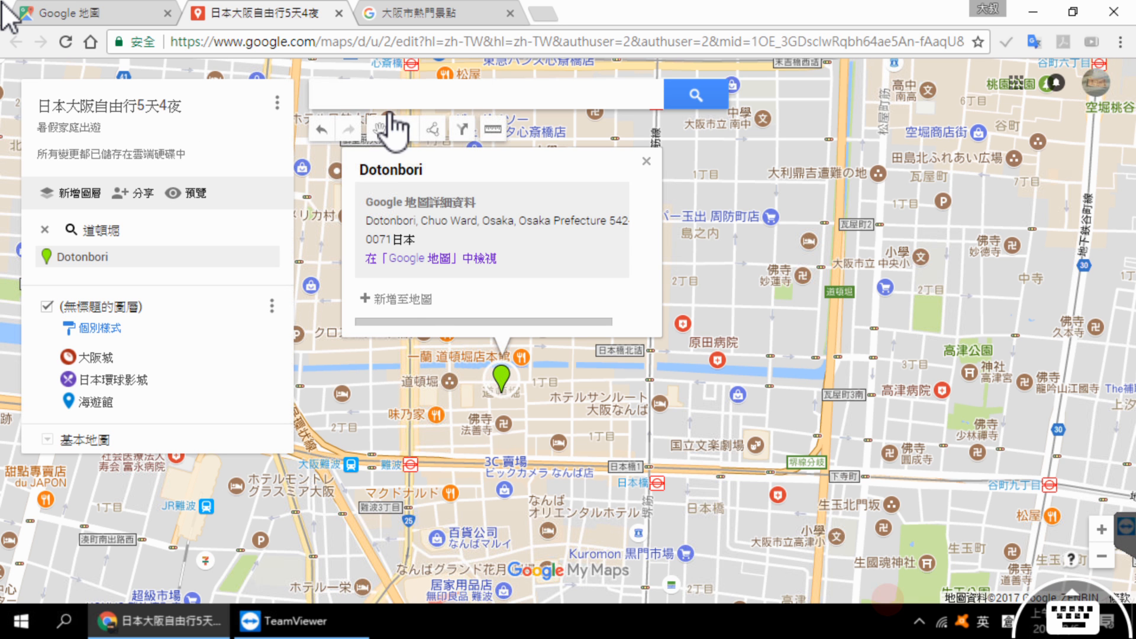
{"action": "left_click", "coordinate": [390, 298]}
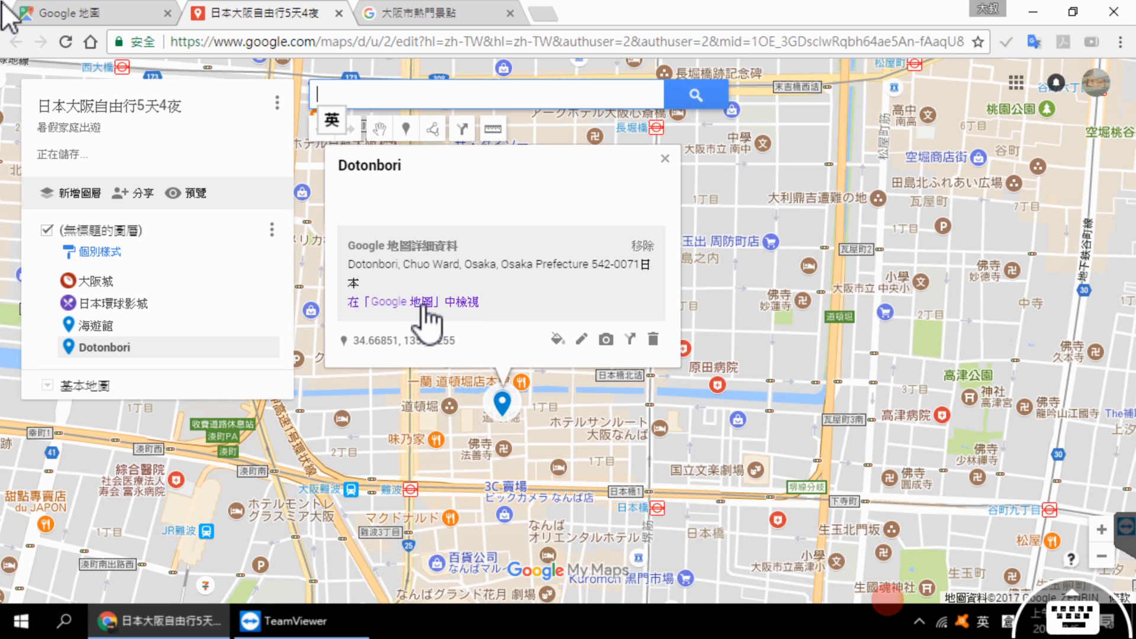
Step: Search Google Images for 道頓堀 and attach the night-time billboard photo sourced from zh.wikipedia.org to the Dotonbori marker
{"action": "left_click", "coordinate": [606, 333]}
{"action": "type", "text": "道頓堀"}
{"action": "left_click", "coordinate": [600, 219]}
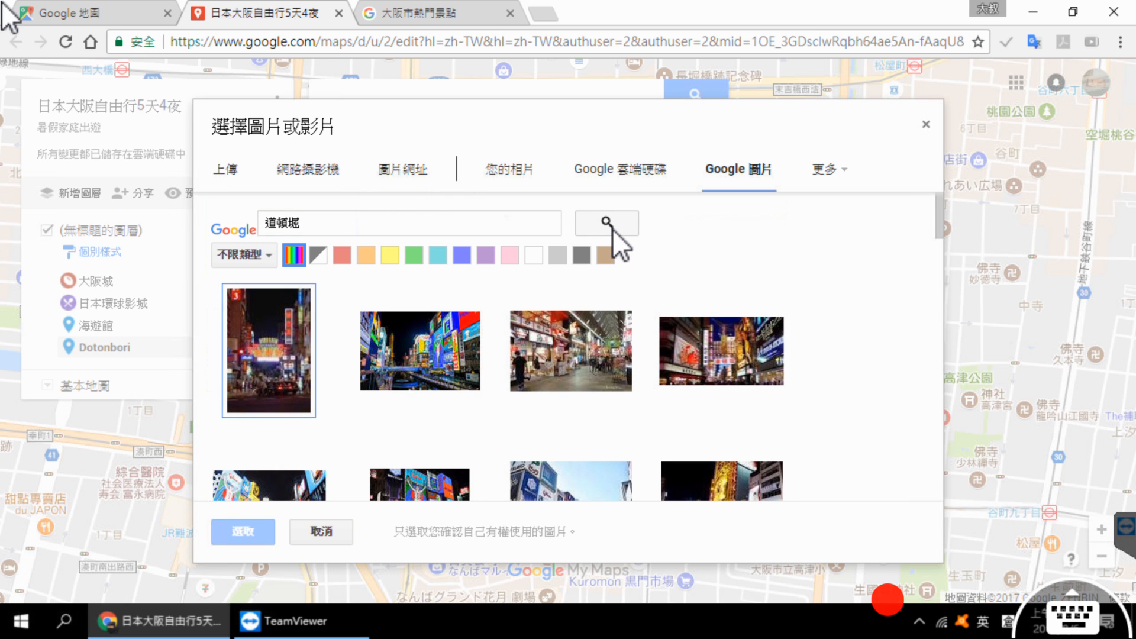
{"action": "scroll", "coordinate": [436, 437], "scroll_direction": "down", "scroll_amount": 2}
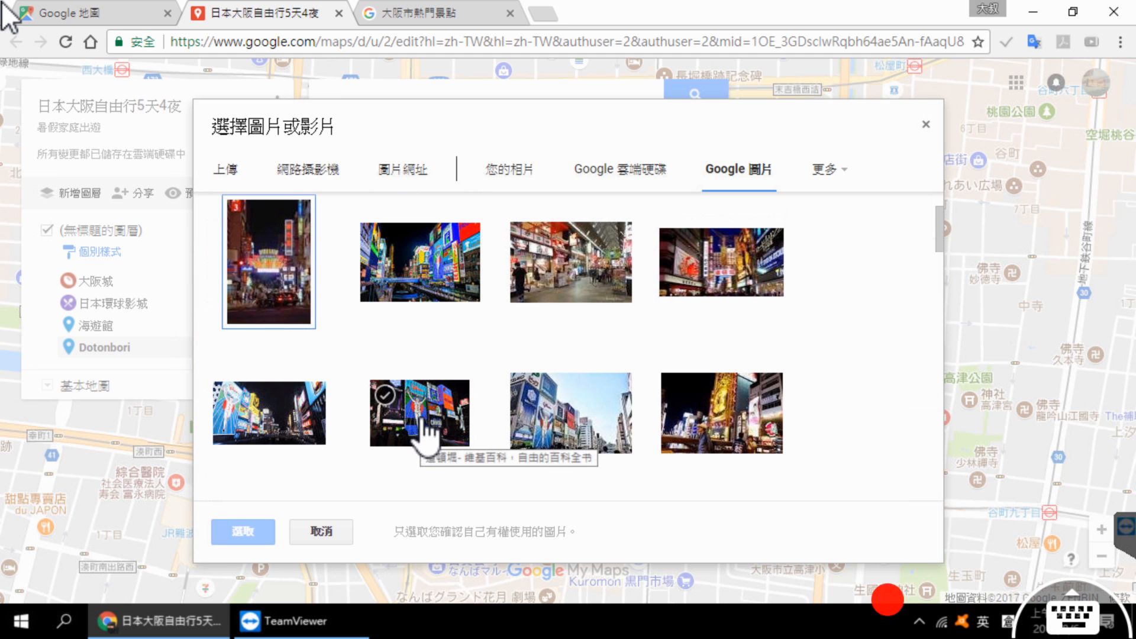
{"action": "left_click", "coordinate": [423, 421]}
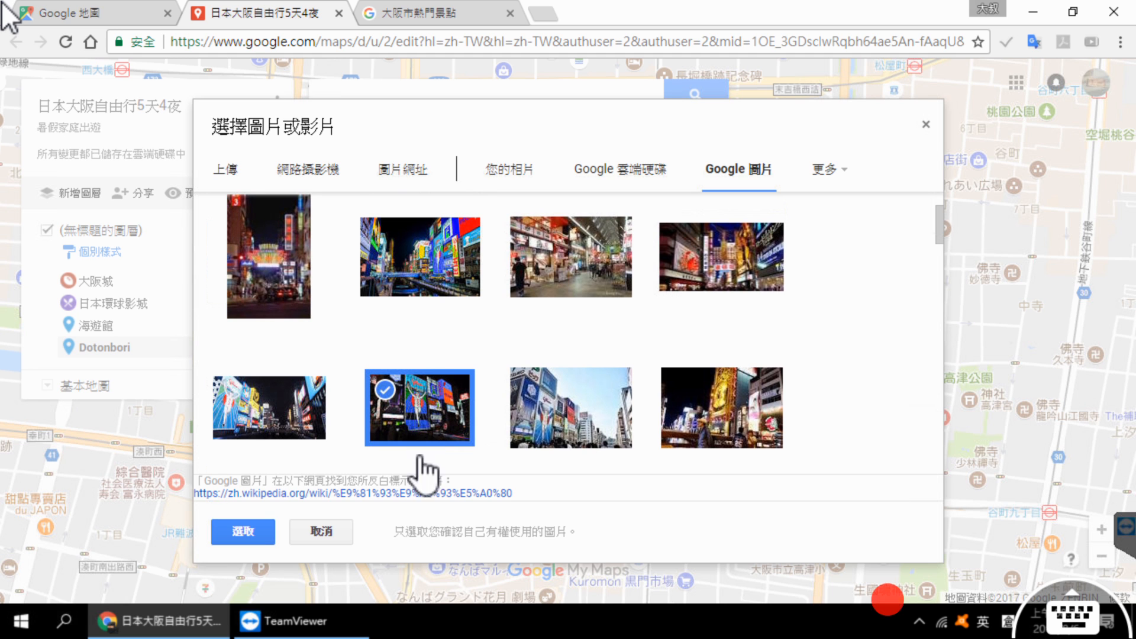
{"action": "left_click", "coordinate": [244, 530]}
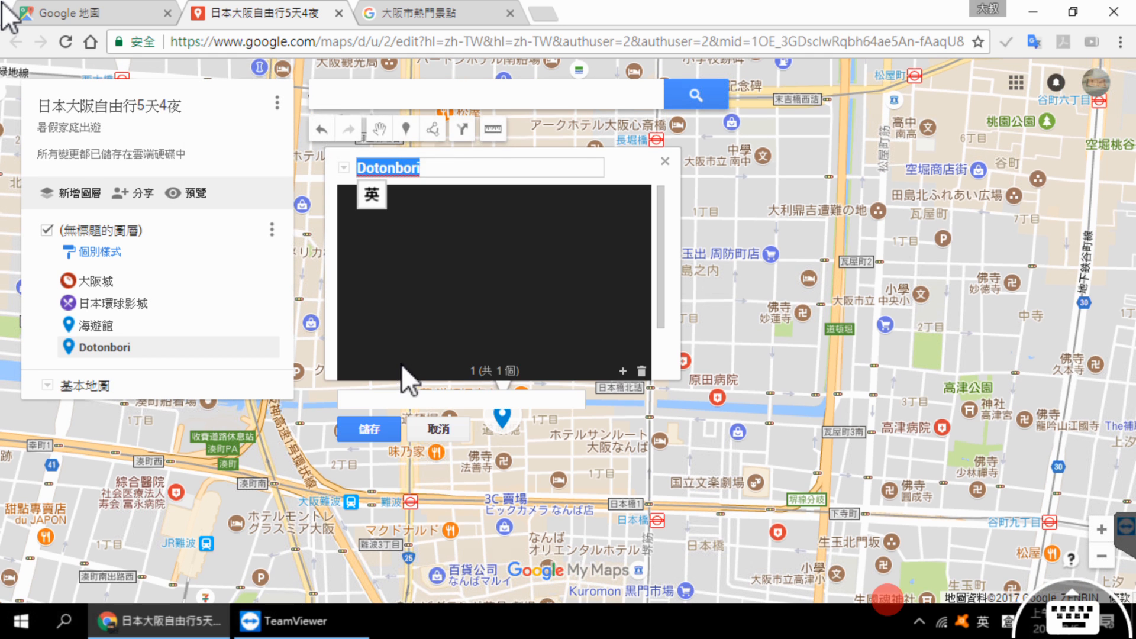
Step: Copy the introductory paragraph about 道頓堀 from the attractions page into the Dotonbori marker's description and save the marker
{"action": "left_click", "coordinate": [482, 15]}
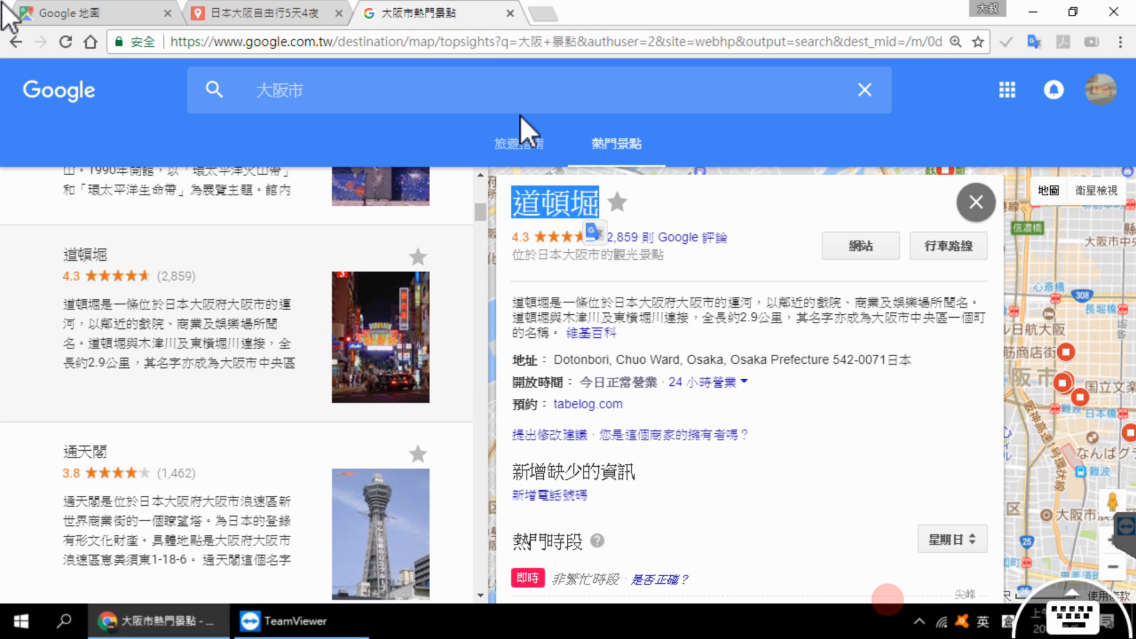
{"action": "left_click_drag", "start_coordinate": [518, 308], "coordinate": [561, 336]}
{"action": "key", "text": "ctrl+c"}
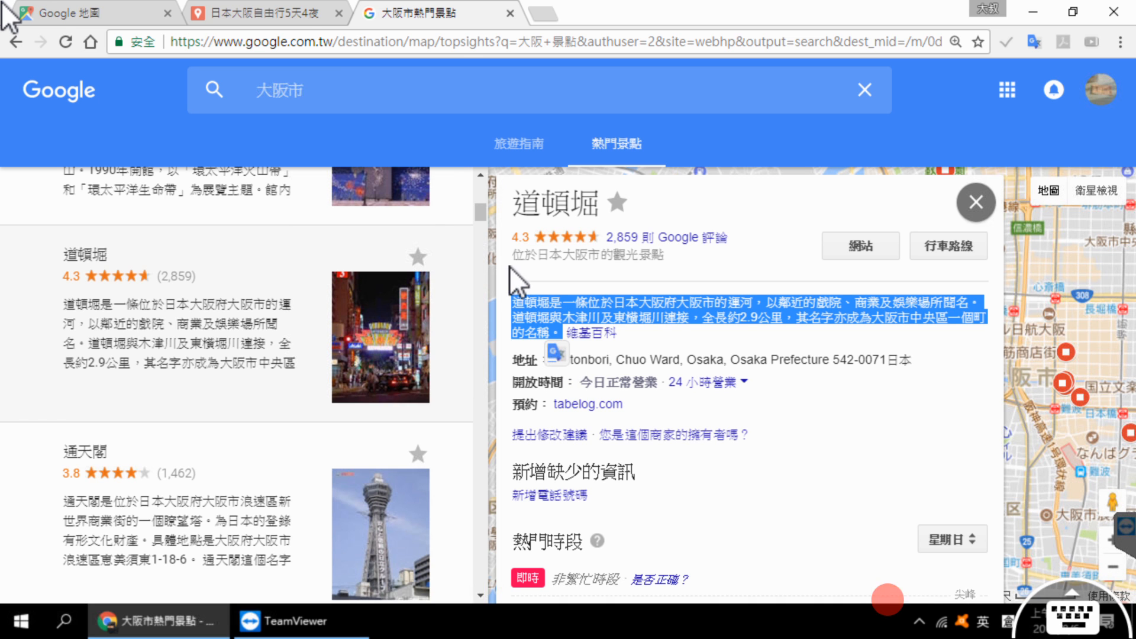
{"action": "left_click", "coordinate": [260, 13]}
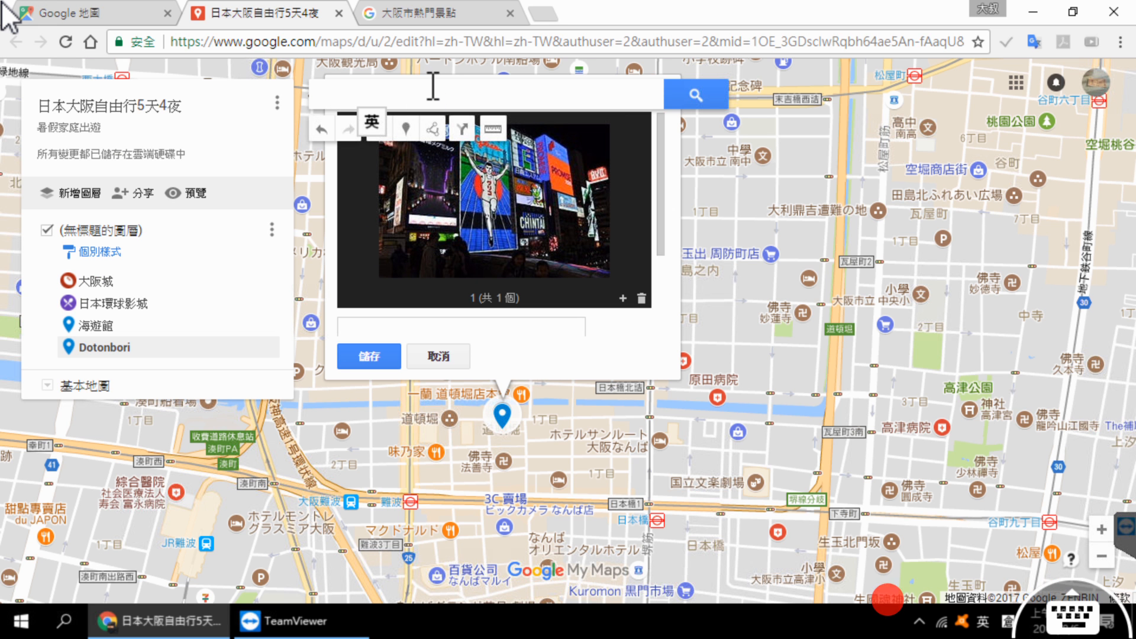
{"action": "left_click", "coordinate": [433, 329]}
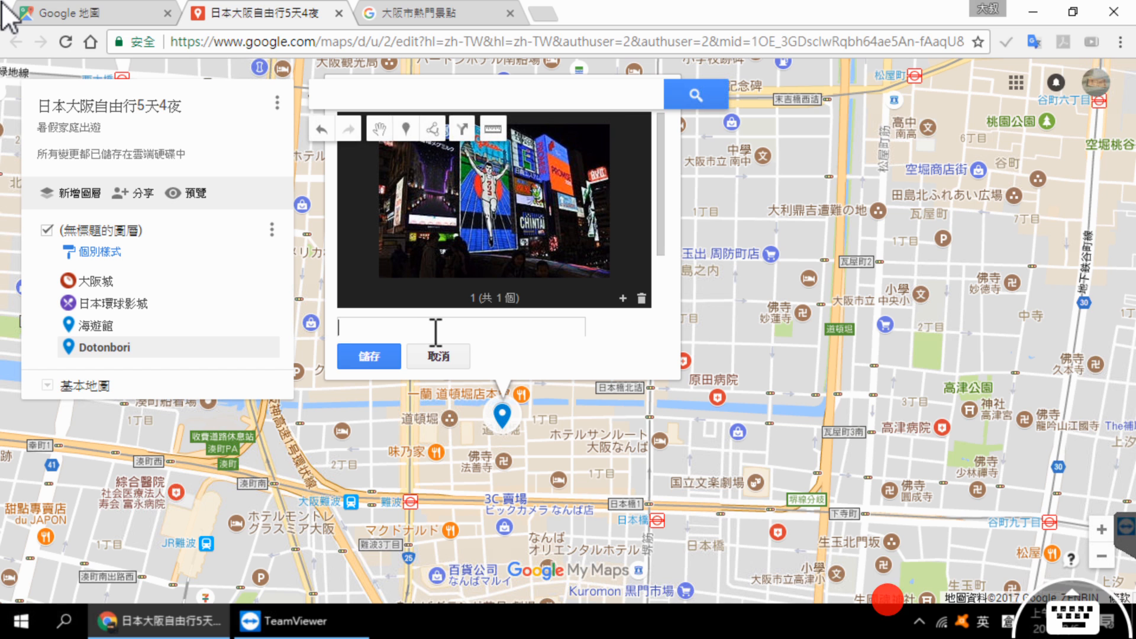
{"action": "key", "text": "ctrl+v"}
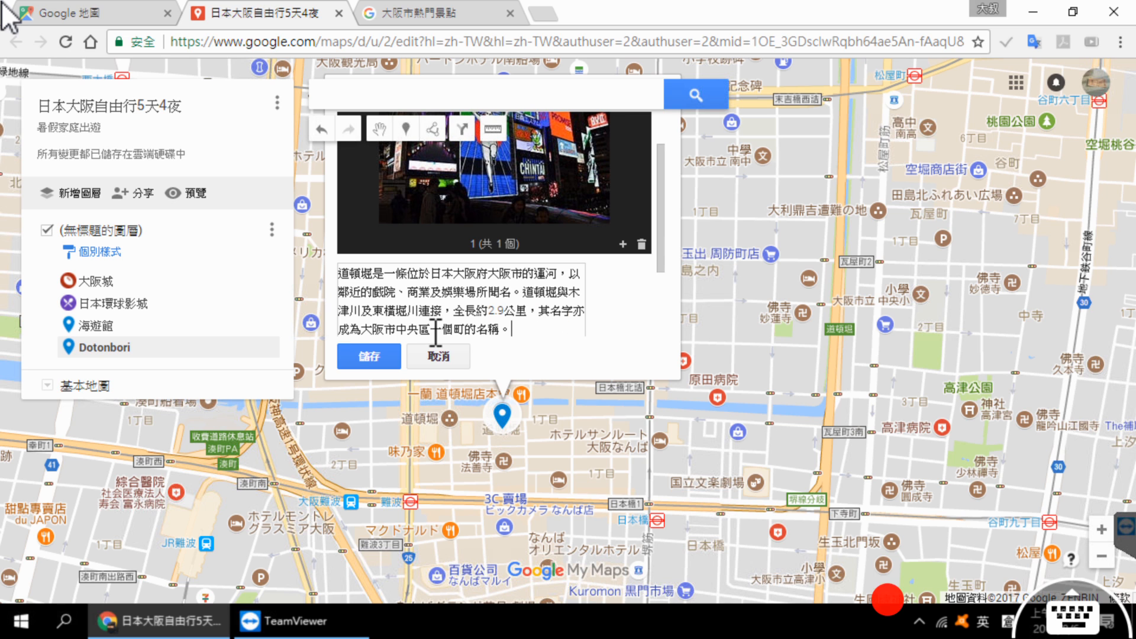
{"action": "left_click", "coordinate": [365, 358]}
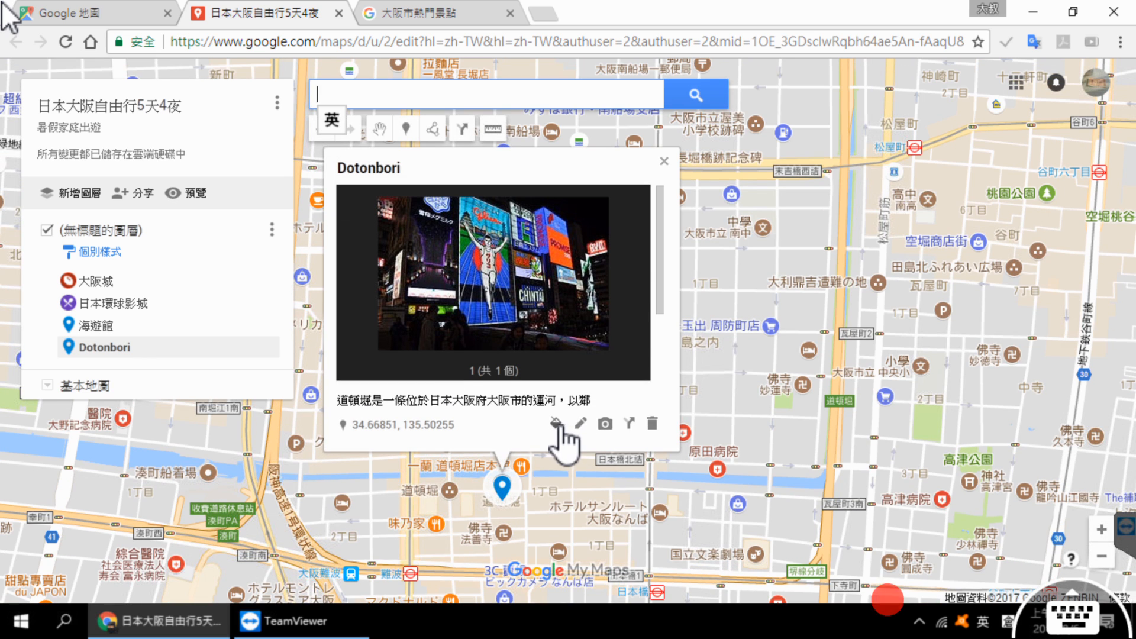
Step: Style the Dotonbori marker with the shopping bag icon in yellow and close its info card
{"action": "left_click", "coordinate": [556, 422]}
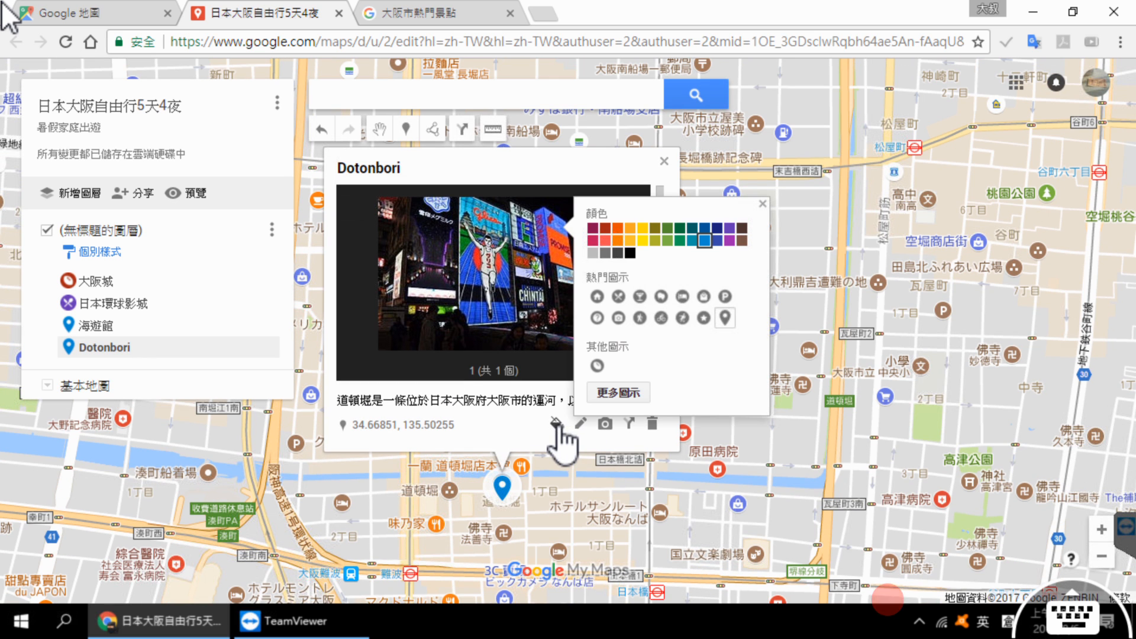
{"action": "left_click", "coordinate": [710, 296]}
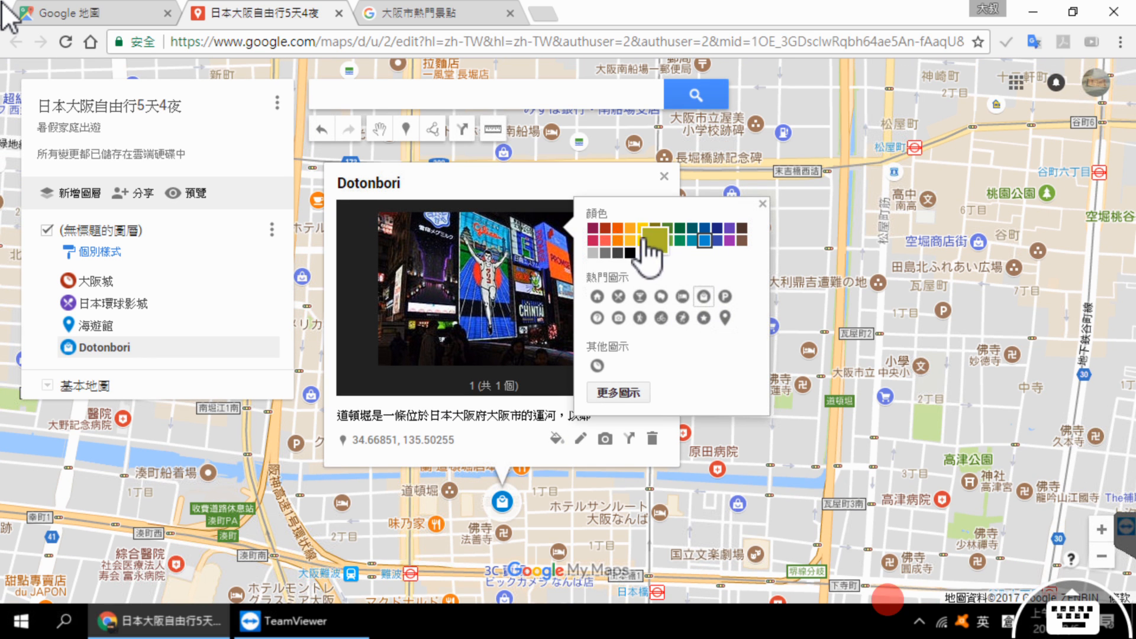
{"action": "left_click", "coordinate": [642, 240]}
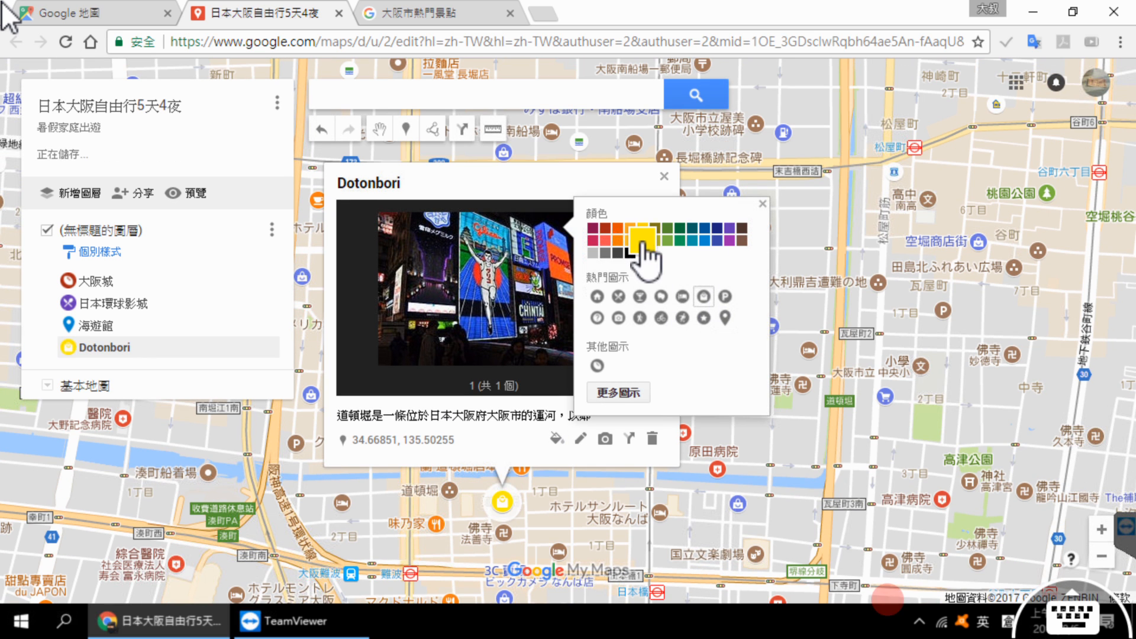
{"action": "left_click", "coordinate": [741, 463]}
{"action": "left_click", "coordinate": [740, 462]}
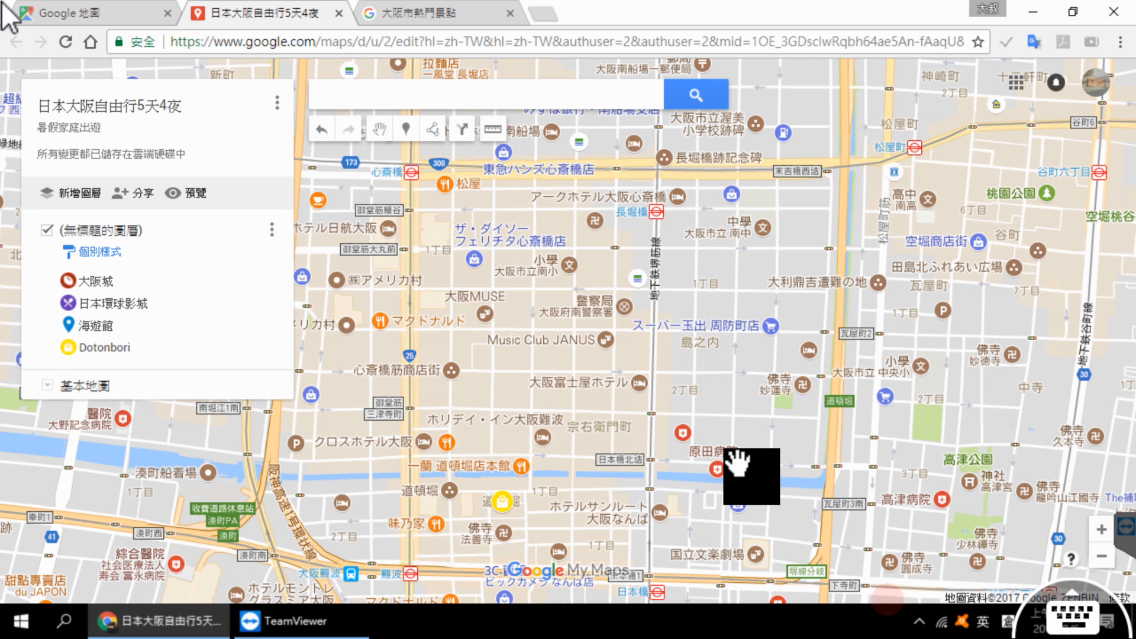
Step: Go back to the Osaka attractions page, show the details for 通天閣 and copy its name
{"action": "left_click", "coordinate": [403, 17]}
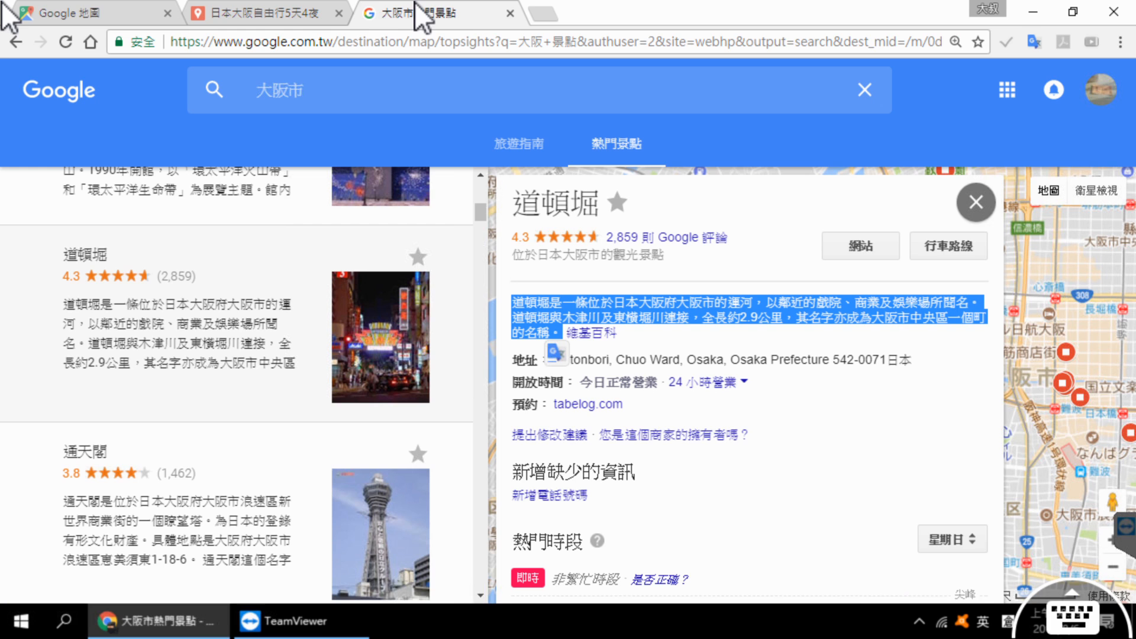
{"action": "scroll", "coordinate": [315, 302], "scroll_direction": "down", "scroll_amount": 1}
{"action": "left_click", "coordinate": [239, 395]}
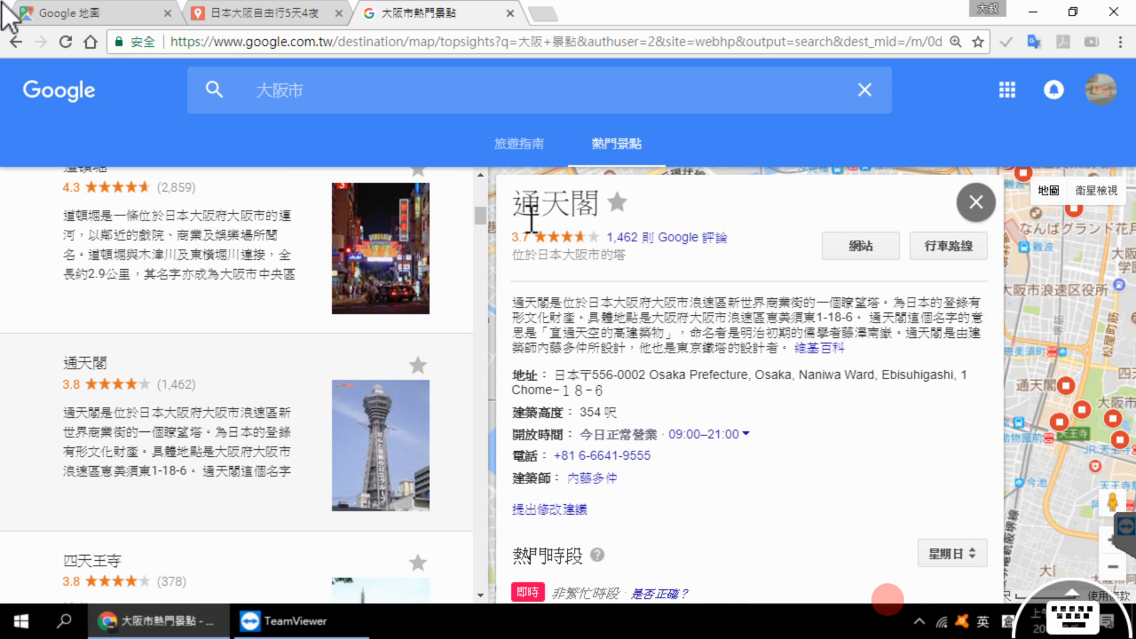
{"action": "left_click_drag", "start_coordinate": [524, 209], "coordinate": [600, 205]}
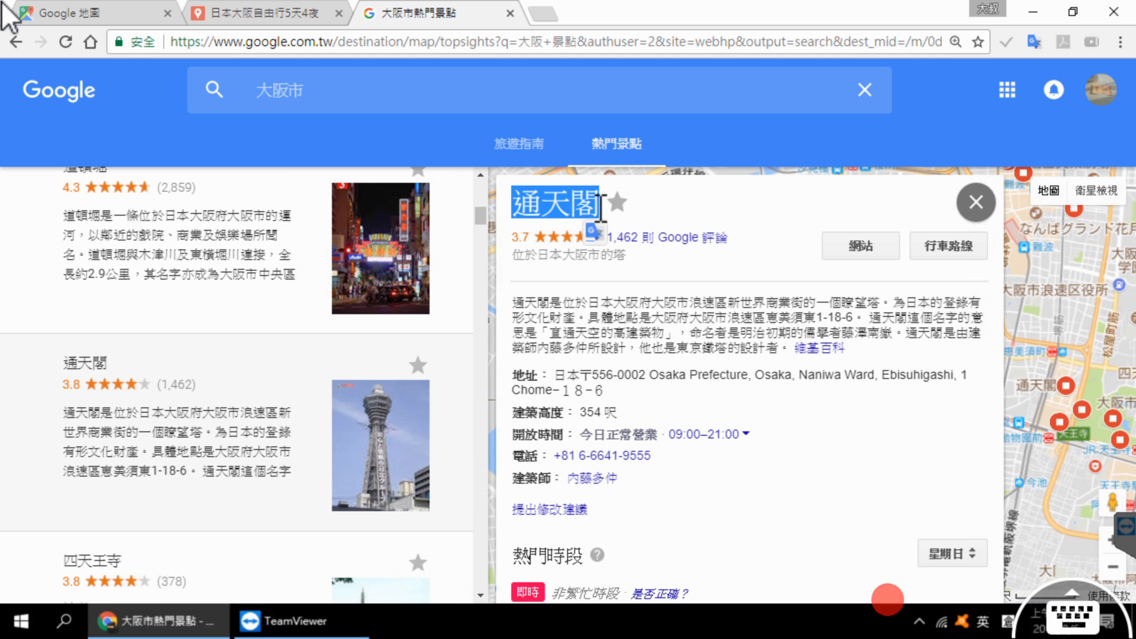
Step: Return to the custom map, search for 通天閣 using the copied name and add the found place to the map
{"action": "left_click", "coordinate": [242, 12]}
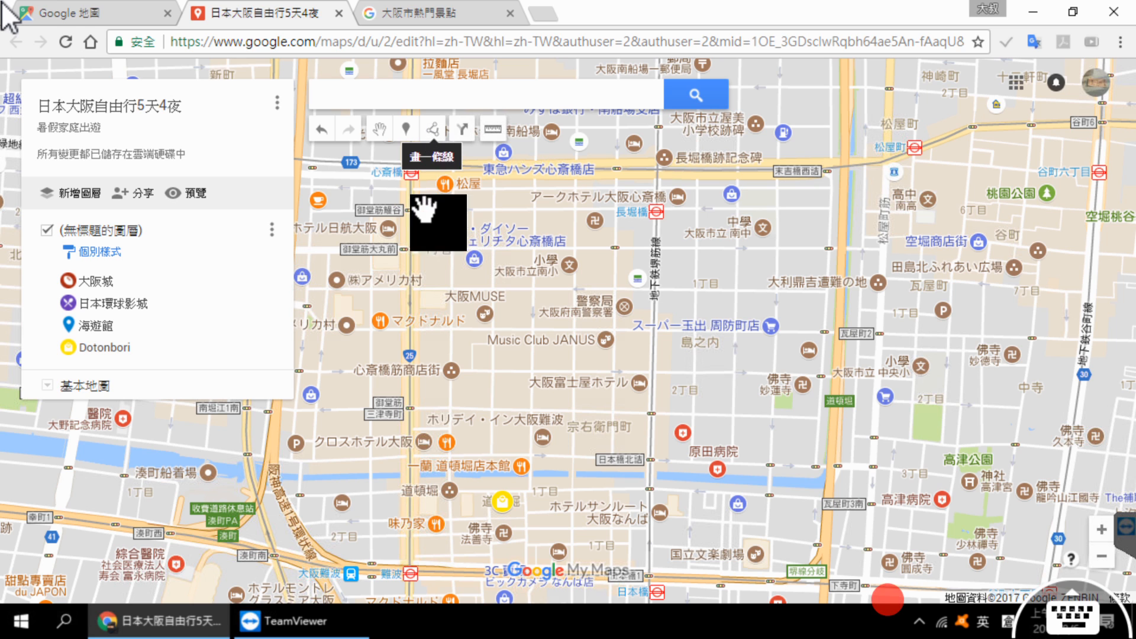
{"action": "left_click", "coordinate": [392, 96]}
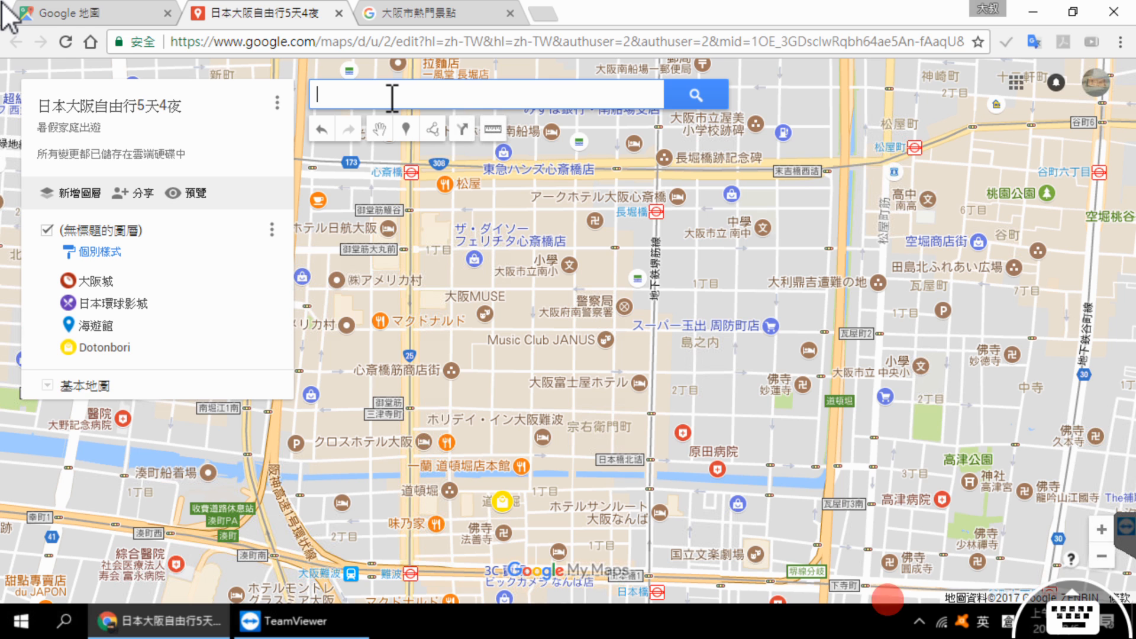
{"action": "type", "text": "通天閣"}
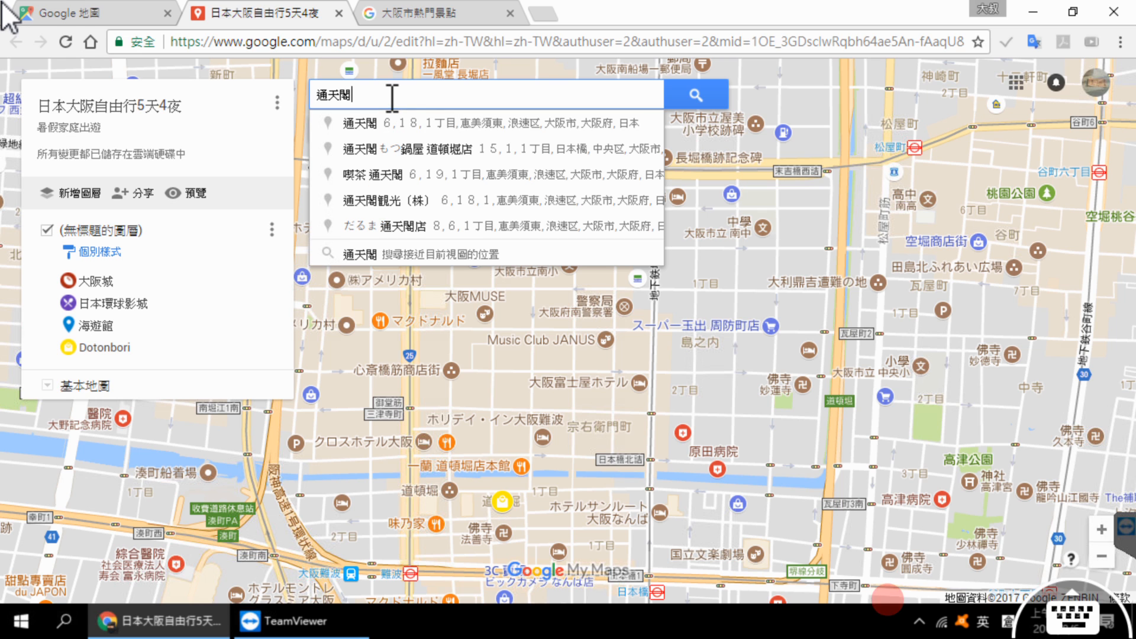
{"action": "left_click", "coordinate": [699, 96]}
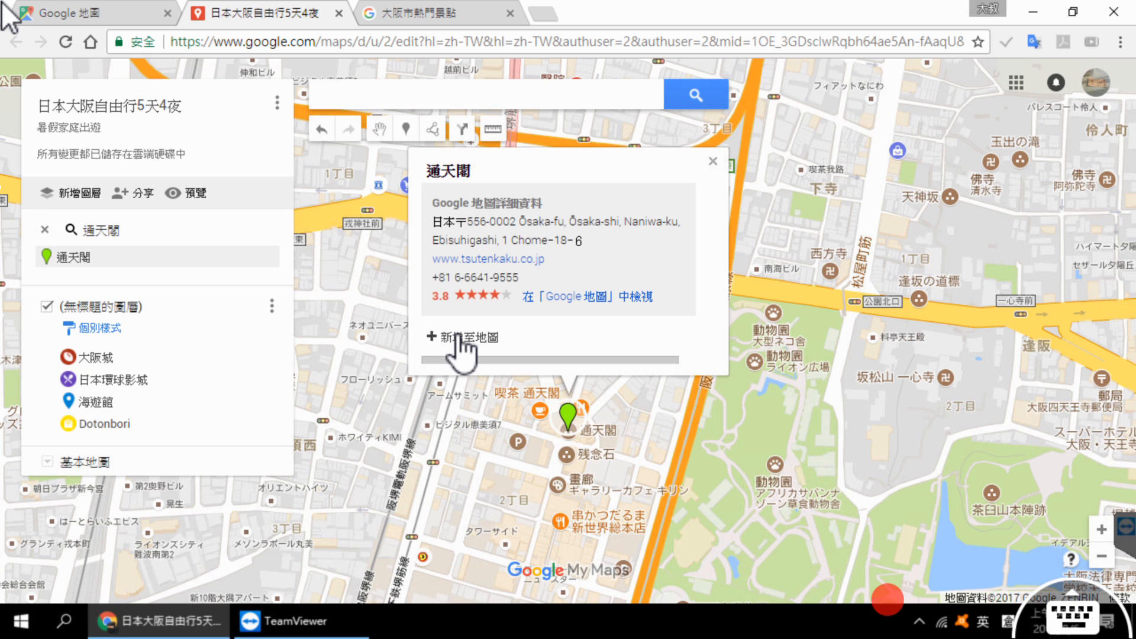
{"action": "left_click", "coordinate": [462, 338]}
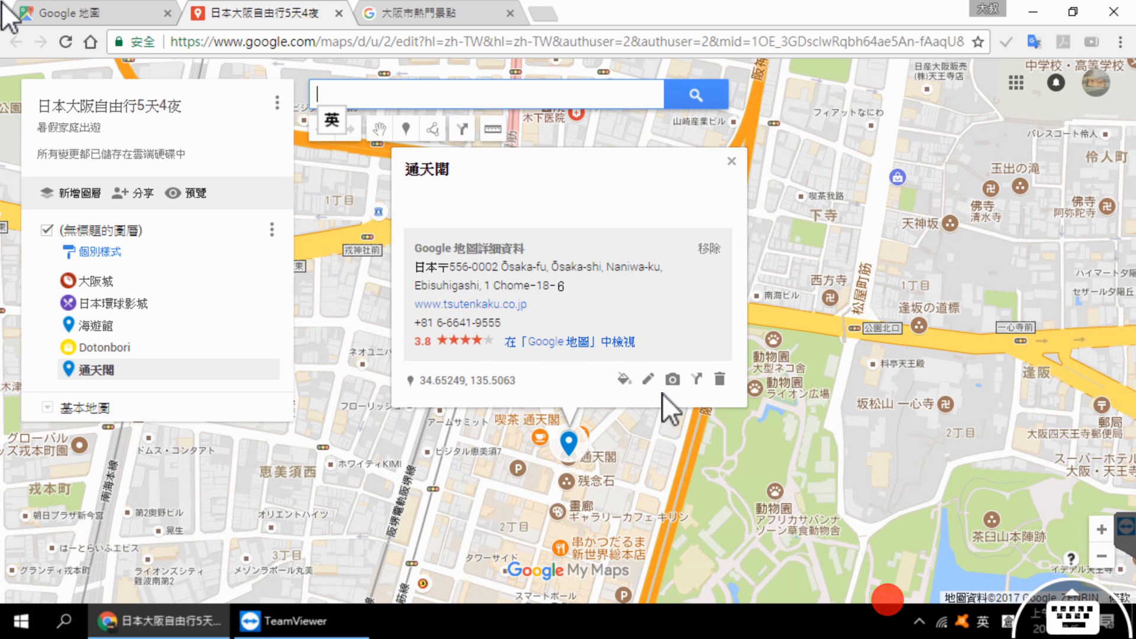
Step: Search Google Images for 通天閣 and attach the close-up tower photo sourced from blog.xuite.net to the 通天閣 marker
{"action": "left_click", "coordinate": [673, 380]}
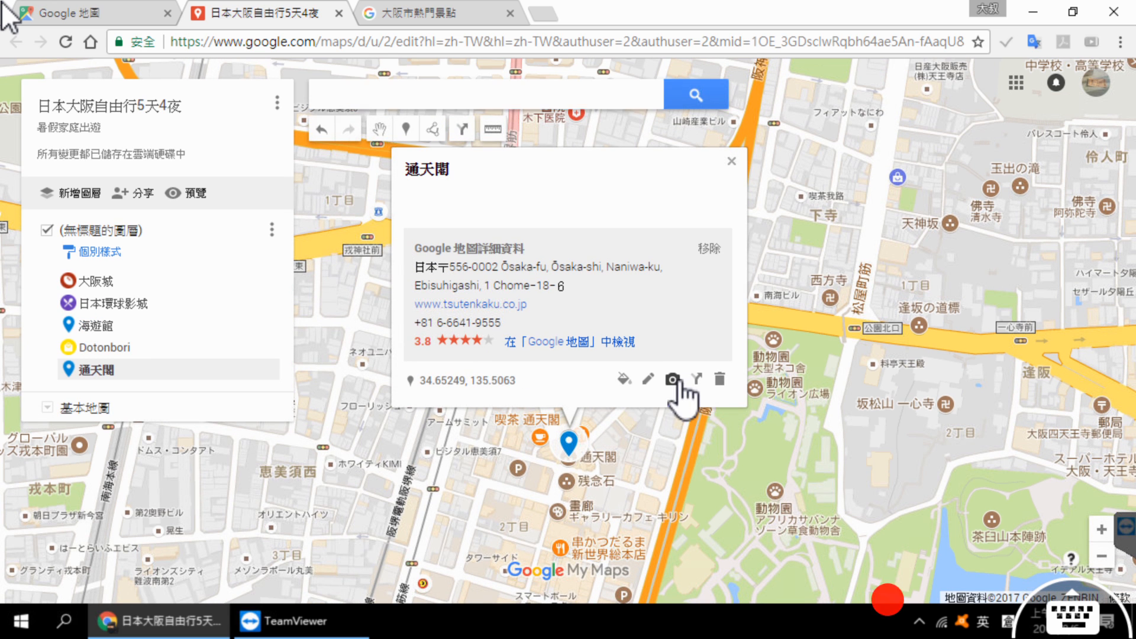
{"action": "left_click_drag", "start_coordinate": [411, 228], "coordinate": [166, 234]}
{"action": "type", "text": "通天閣"}
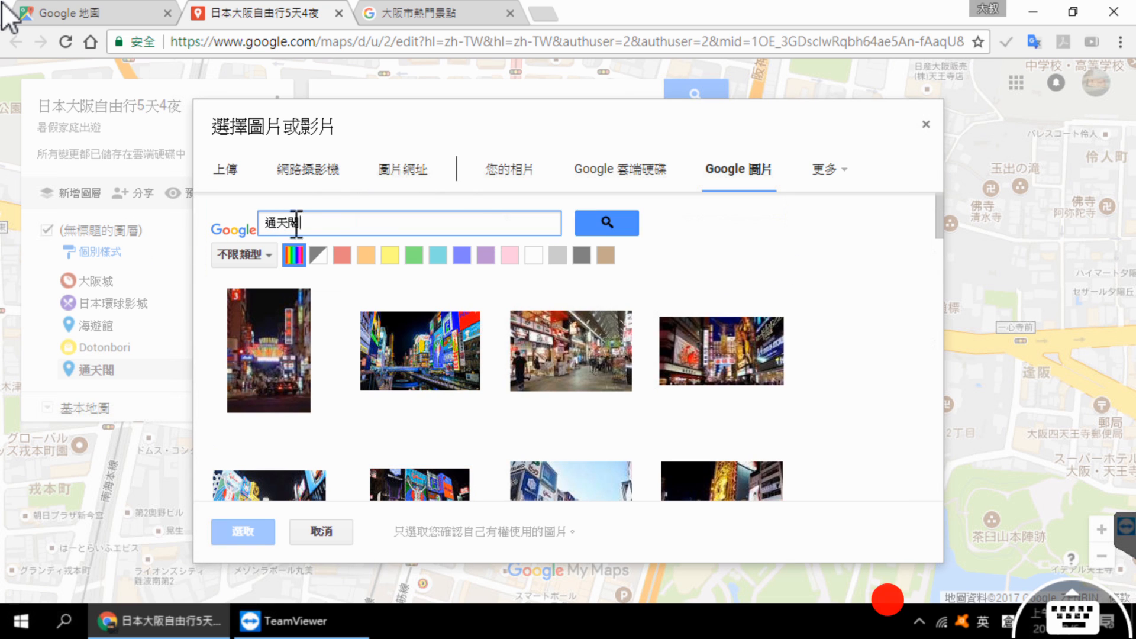
{"action": "left_click", "coordinate": [602, 223]}
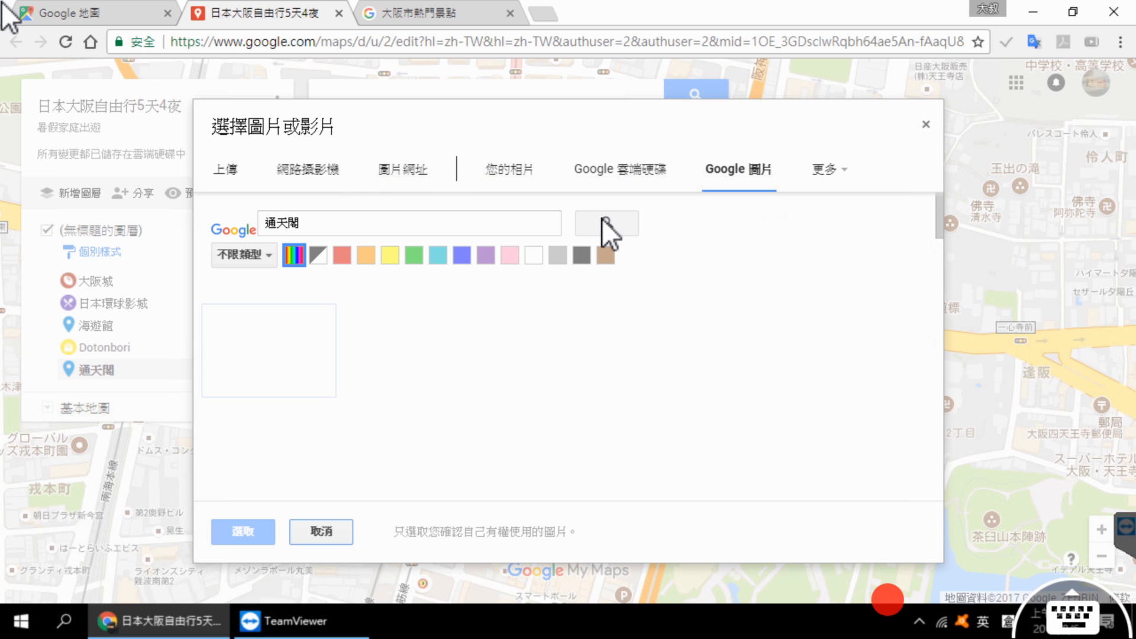
{"action": "scroll", "coordinate": [740, 278], "scroll_direction": "down", "scroll_amount": 1}
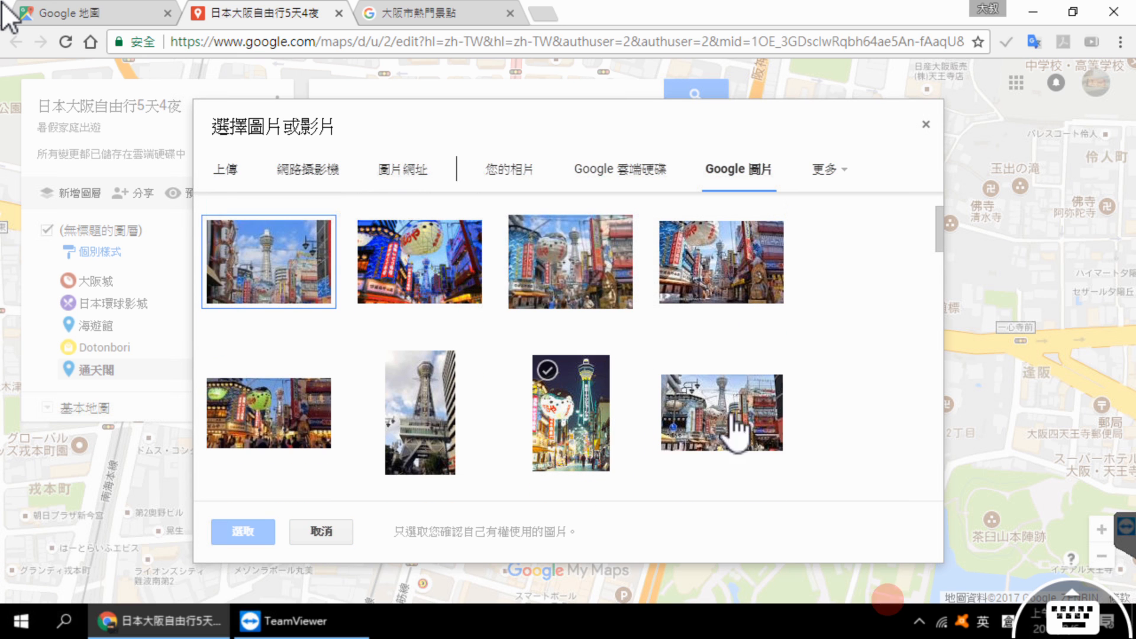
{"action": "scroll", "coordinate": [778, 390], "scroll_direction": "down", "scroll_amount": 2}
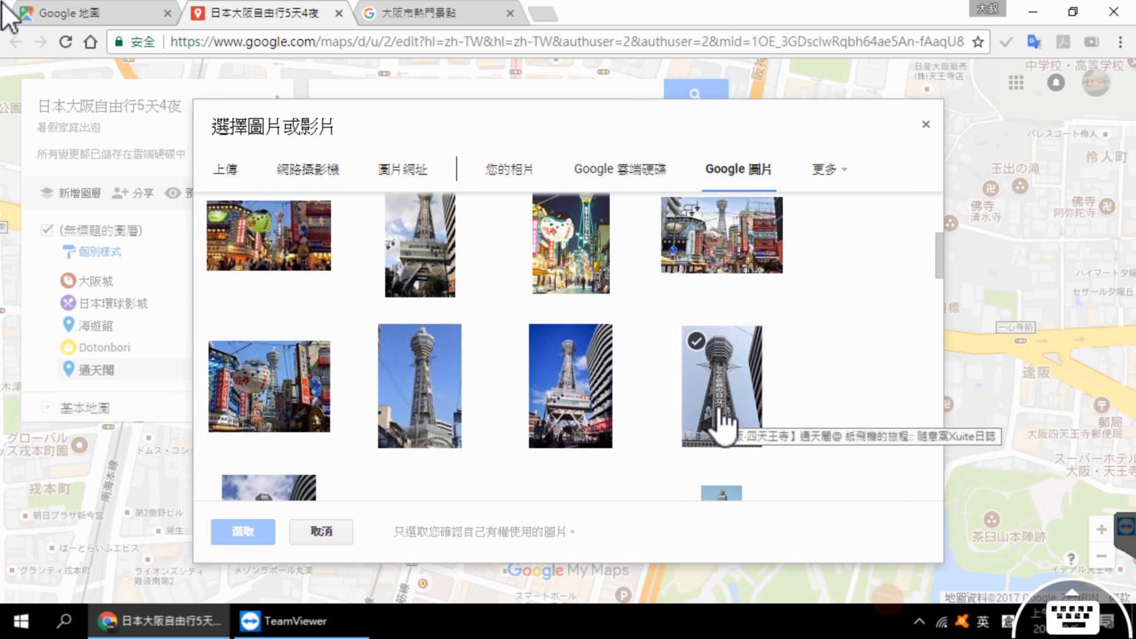
{"action": "left_click", "coordinate": [737, 388]}
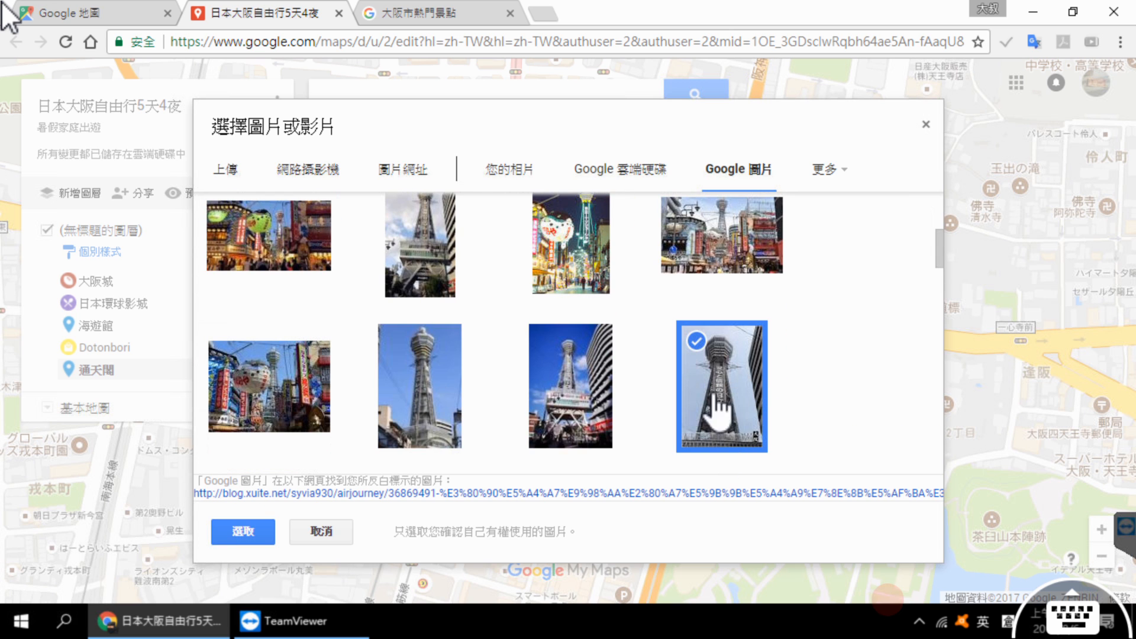
{"action": "left_click", "coordinate": [245, 535]}
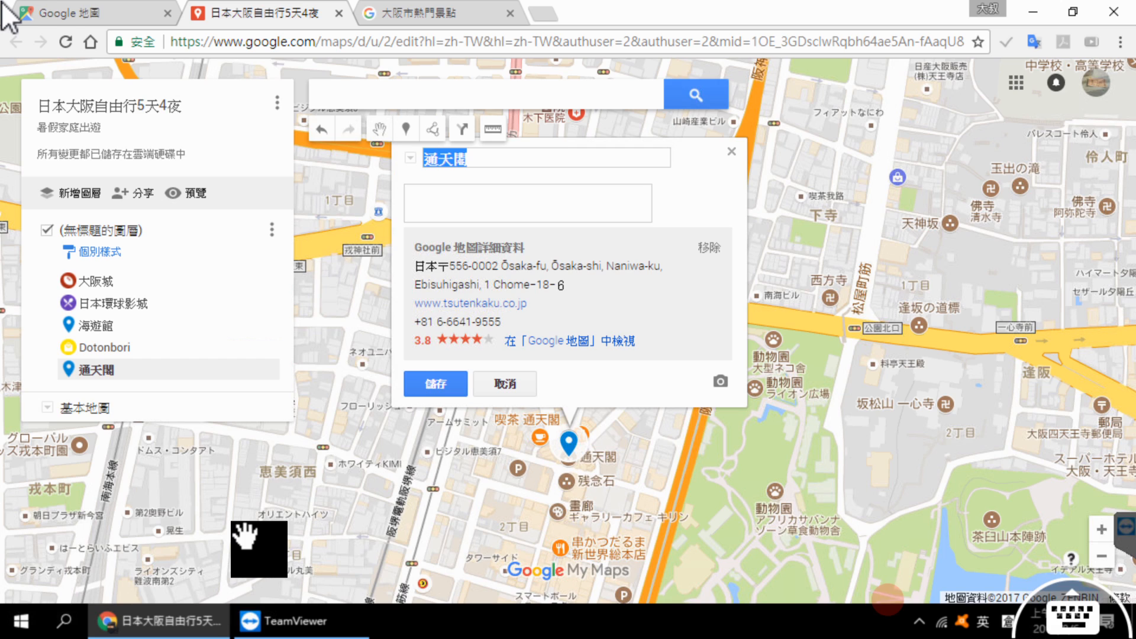
Step: Copy the introductory paragraph about 通天閣 from the attractions page into the marker's description and save the marker
{"action": "left_click", "coordinate": [440, 13]}
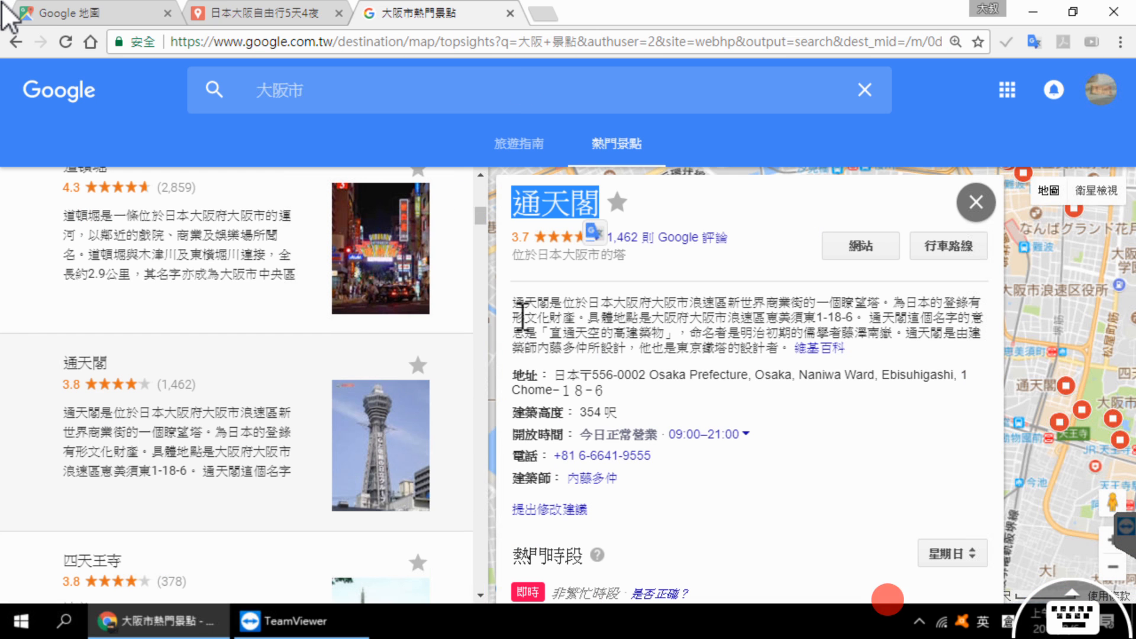
{"action": "left_click_drag", "start_coordinate": [512, 302], "coordinate": [791, 348]}
{"action": "key", "text": "ctrl+c"}
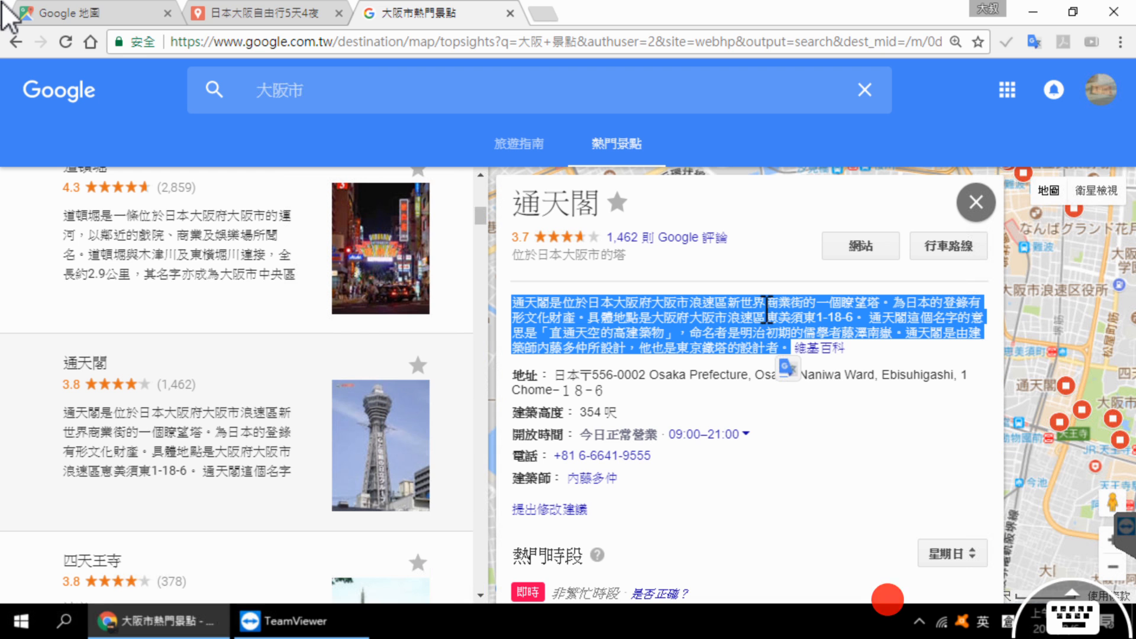
{"action": "left_click", "coordinate": [305, 13]}
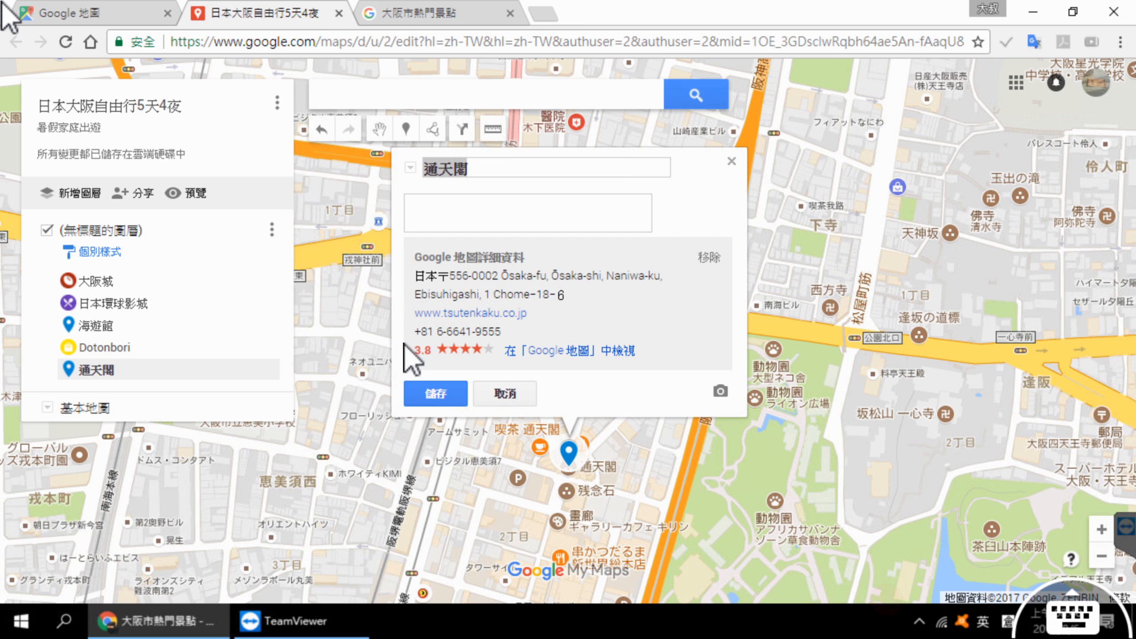
{"action": "left_click", "coordinate": [505, 370]}
{"action": "key", "text": "ctrl+v"}
{"action": "left_click", "coordinate": [453, 390]}
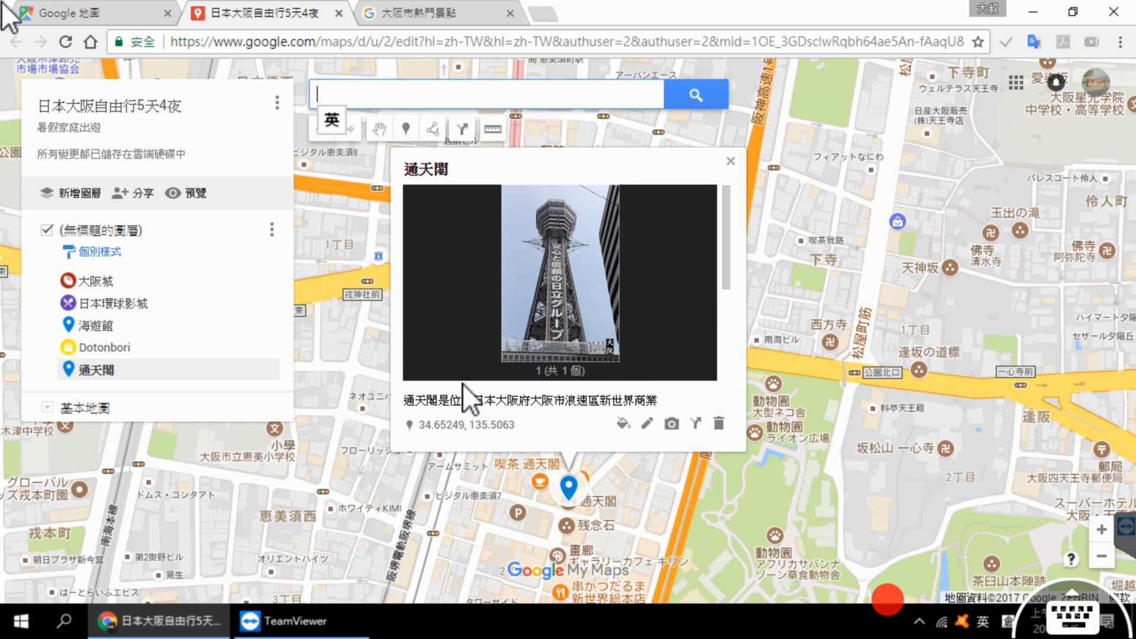
Step: Go back to the Osaka attractions page, show the details for 四天王寺 and copy its name
{"action": "left_click", "coordinate": [402, 13]}
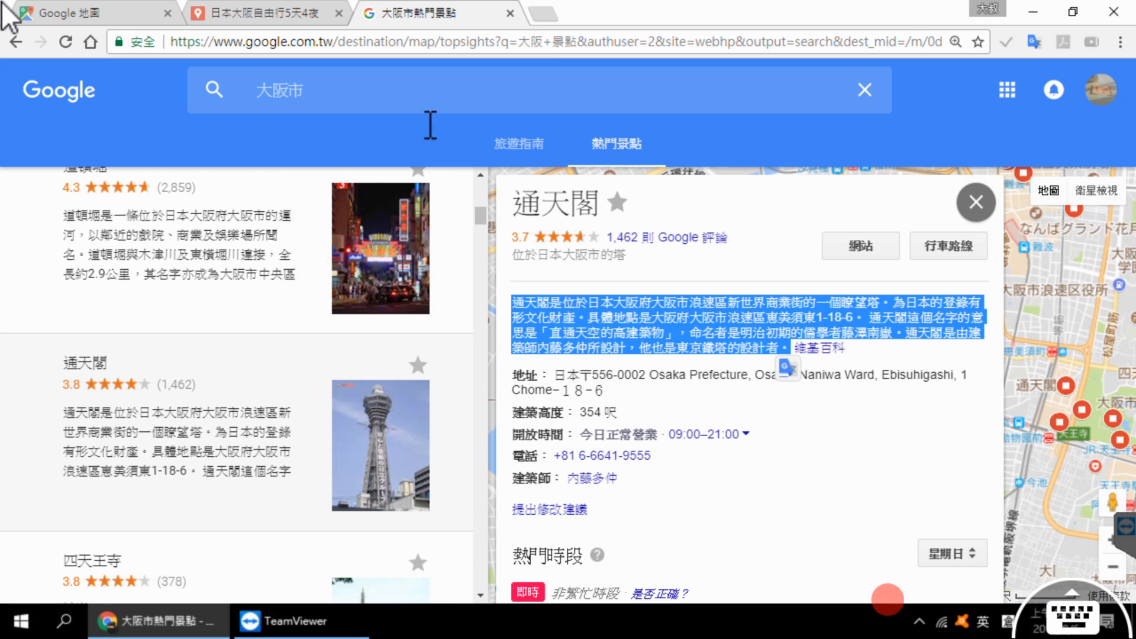
{"action": "scroll", "coordinate": [284, 317], "scroll_direction": "down", "scroll_amount": 1}
{"action": "left_click", "coordinate": [240, 544]}
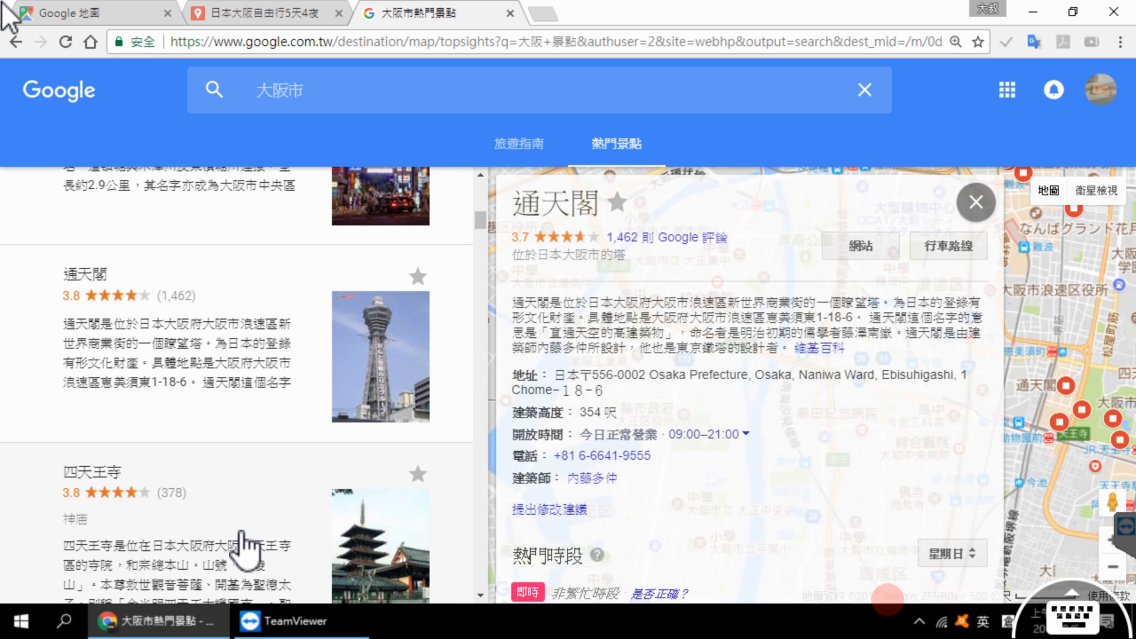
{"action": "left_click_drag", "start_coordinate": [519, 204], "coordinate": [629, 210]}
{"action": "key", "text": "ctrl+c"}
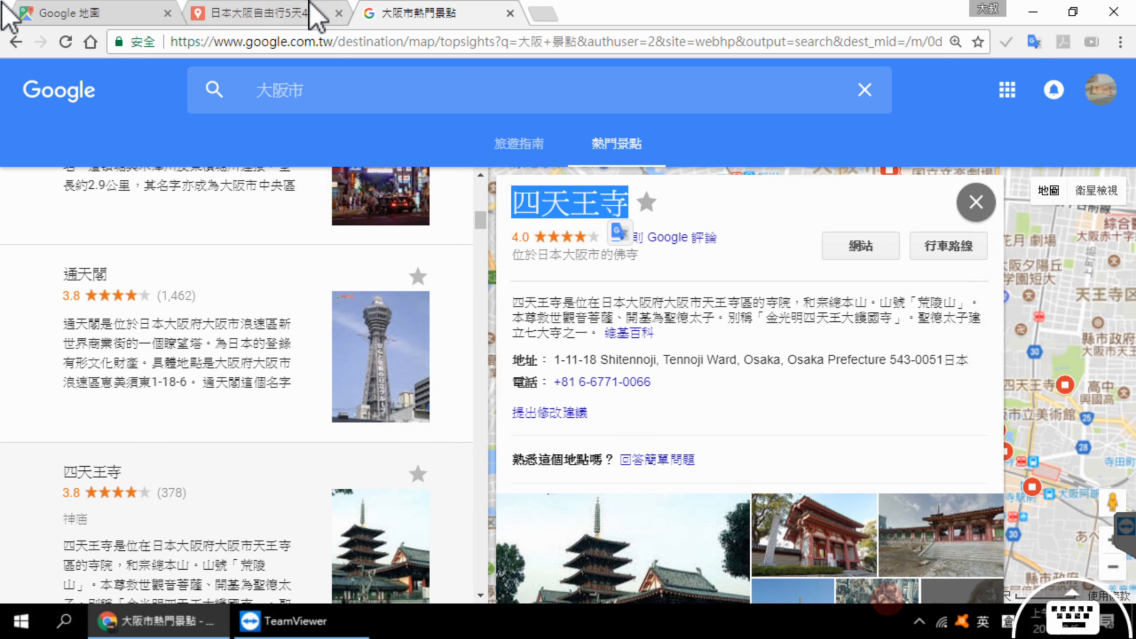
Step: Return to the custom map, search for 四天王寺 using the copied name and add the found place to the map
{"action": "left_click", "coordinate": [320, 18]}
{"action": "left_click", "coordinate": [450, 95]}
{"action": "key", "text": "ctrl+v"}
{"action": "left_click", "coordinate": [693, 96]}
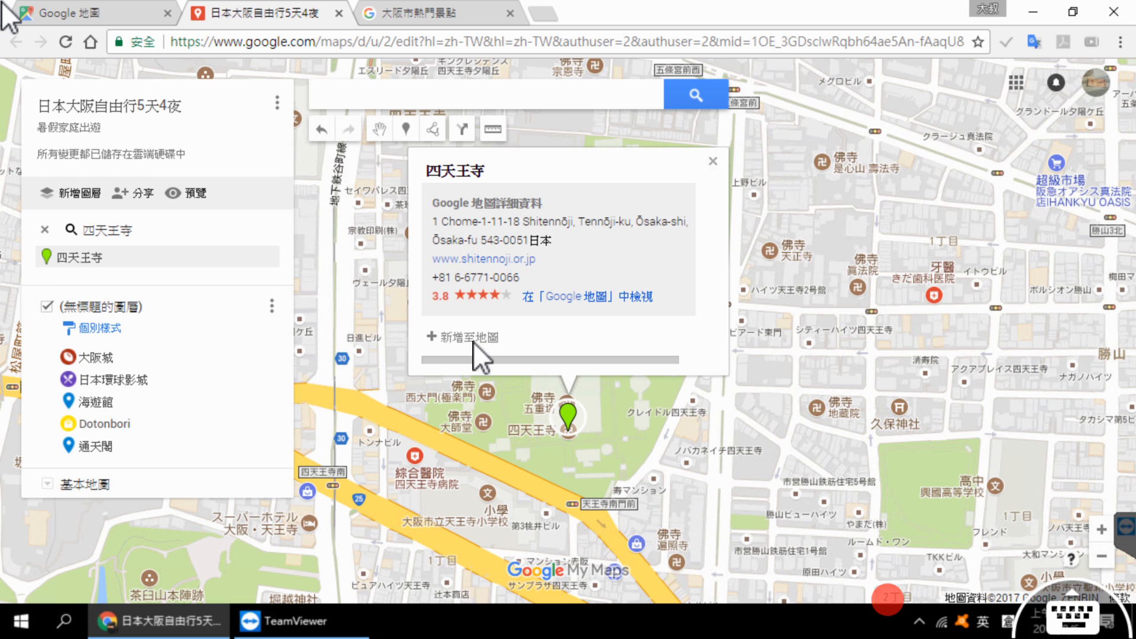
{"action": "left_click", "coordinate": [473, 341]}
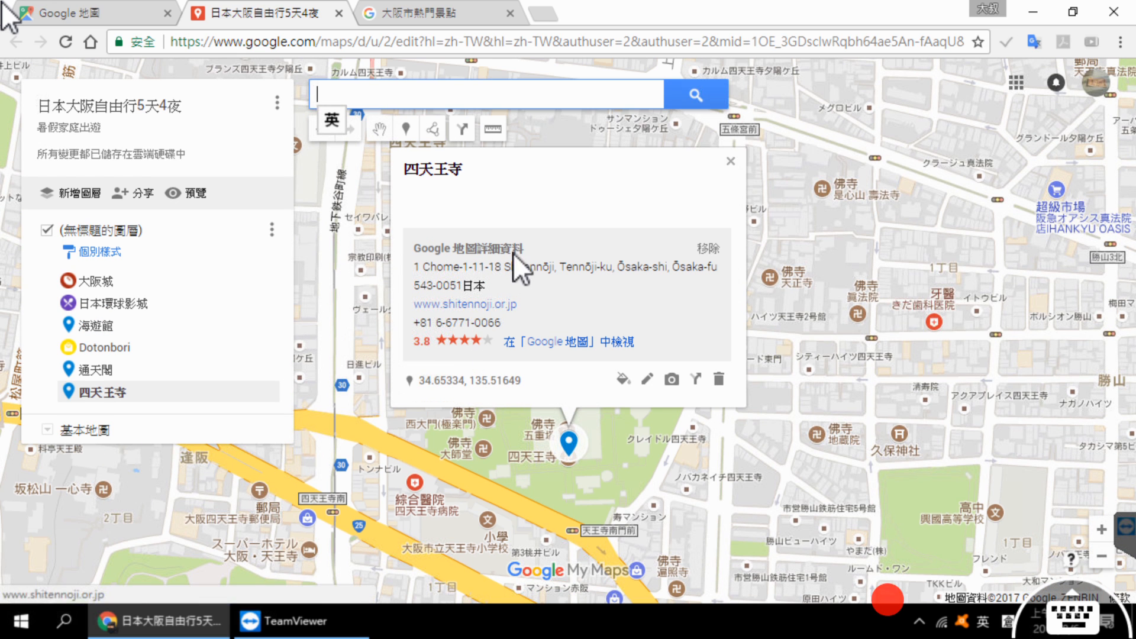
Step: Search Google Images for 四天王寺 and attach the temple and pagoda photo sourced from i7tou.com to the 四天王寺 marker
{"action": "left_click", "coordinate": [672, 379]}
{"action": "left_click", "coordinate": [738, 169]}
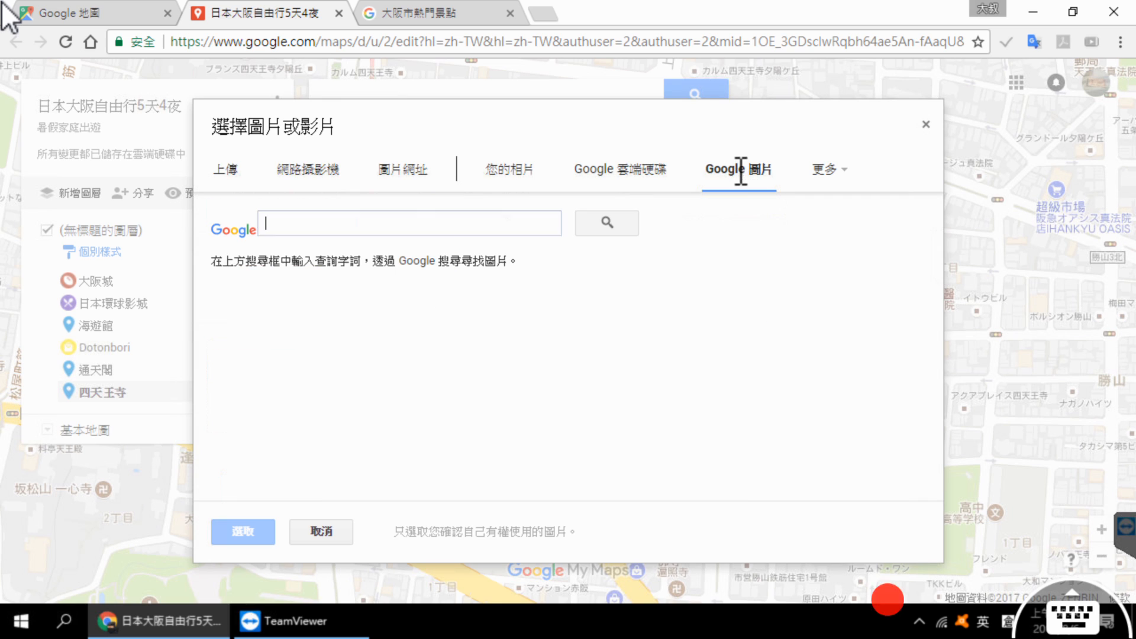
{"action": "type", "text": "四天王寺"}
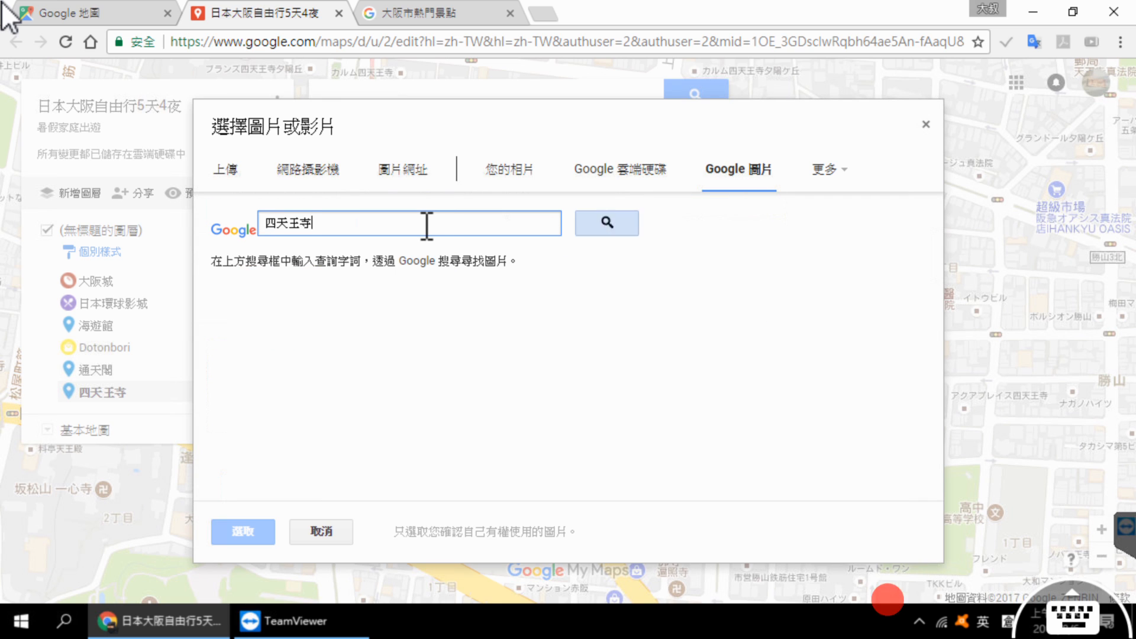
{"action": "left_click", "coordinate": [607, 223]}
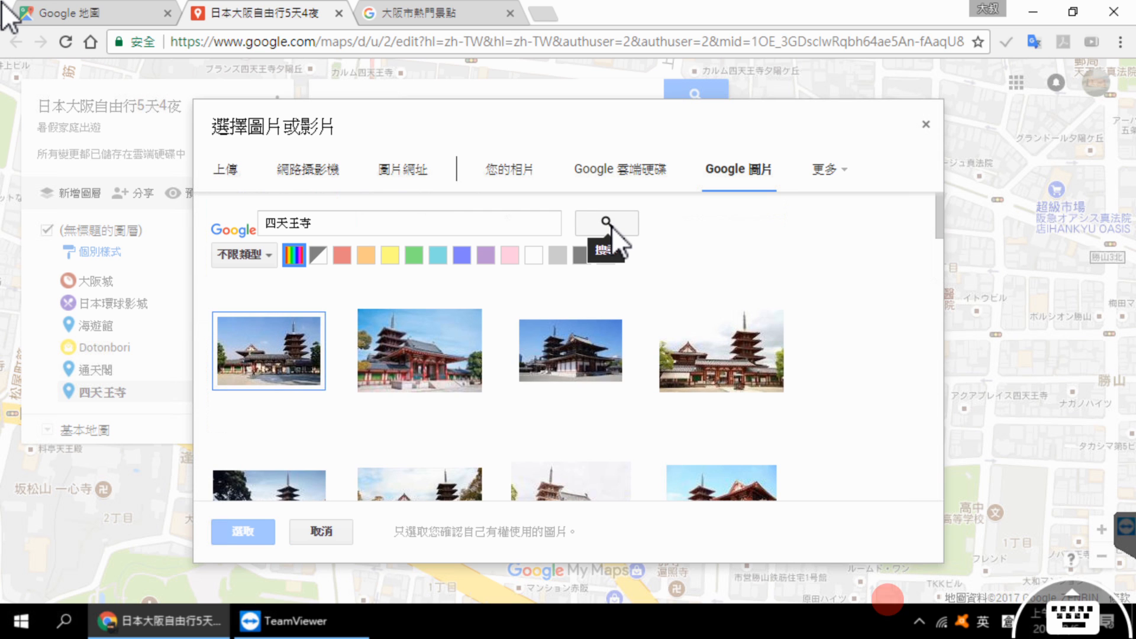
{"action": "scroll", "coordinate": [679, 381], "scroll_direction": "down", "scroll_amount": 1}
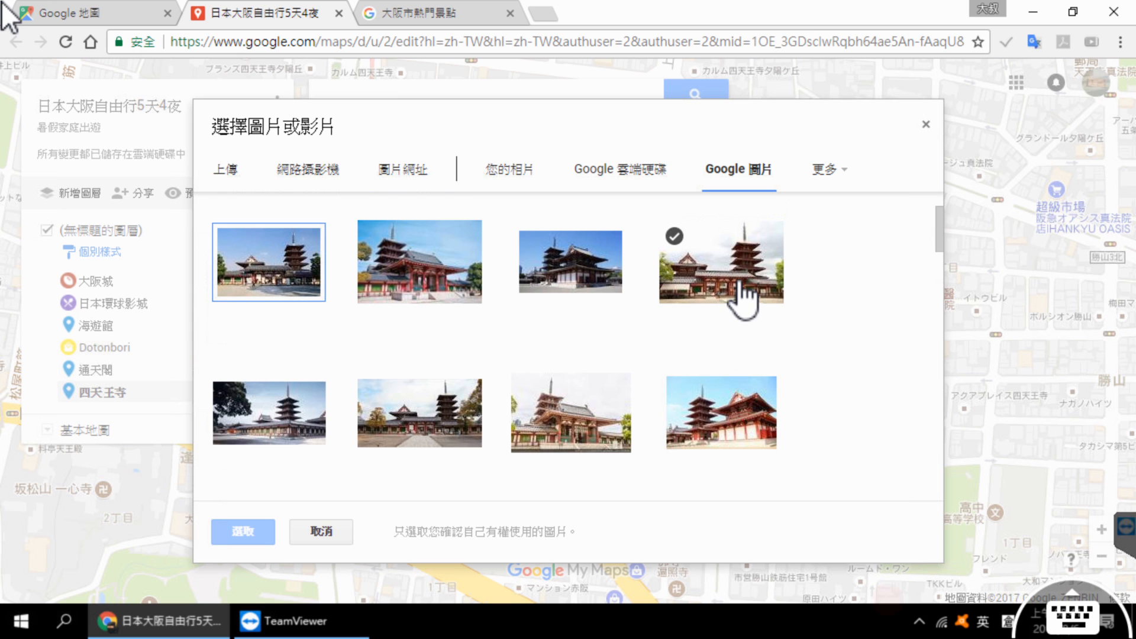
{"action": "scroll", "coordinate": [742, 296], "scroll_direction": "down", "scroll_amount": 3}
{"action": "scroll", "coordinate": [741, 299], "scroll_direction": "up", "scroll_amount": 3}
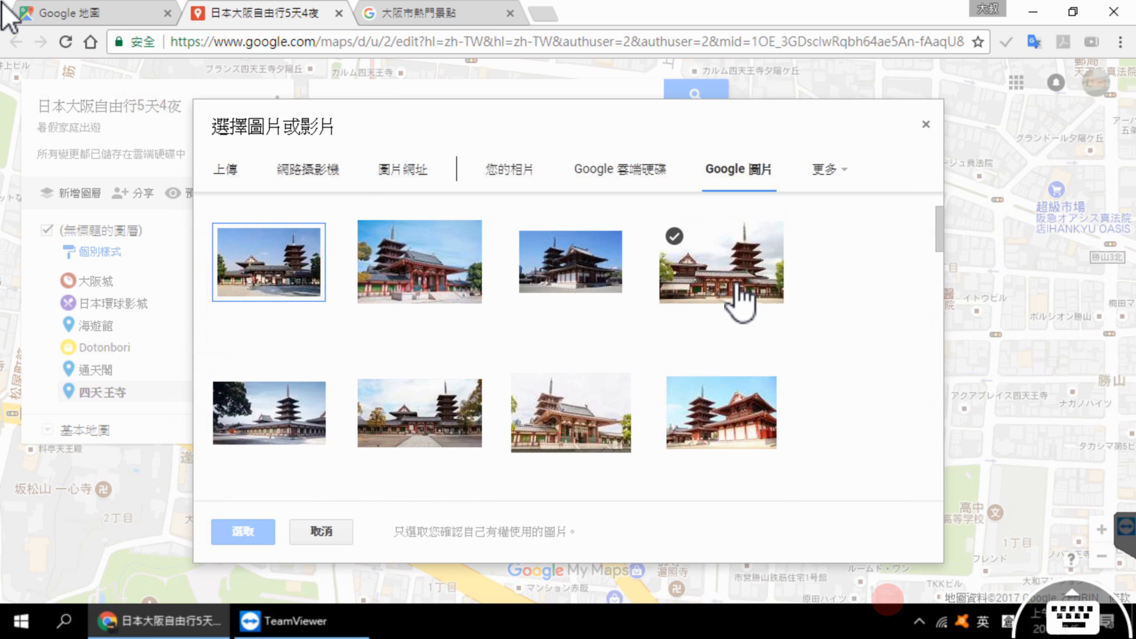
{"action": "left_click", "coordinate": [741, 283]}
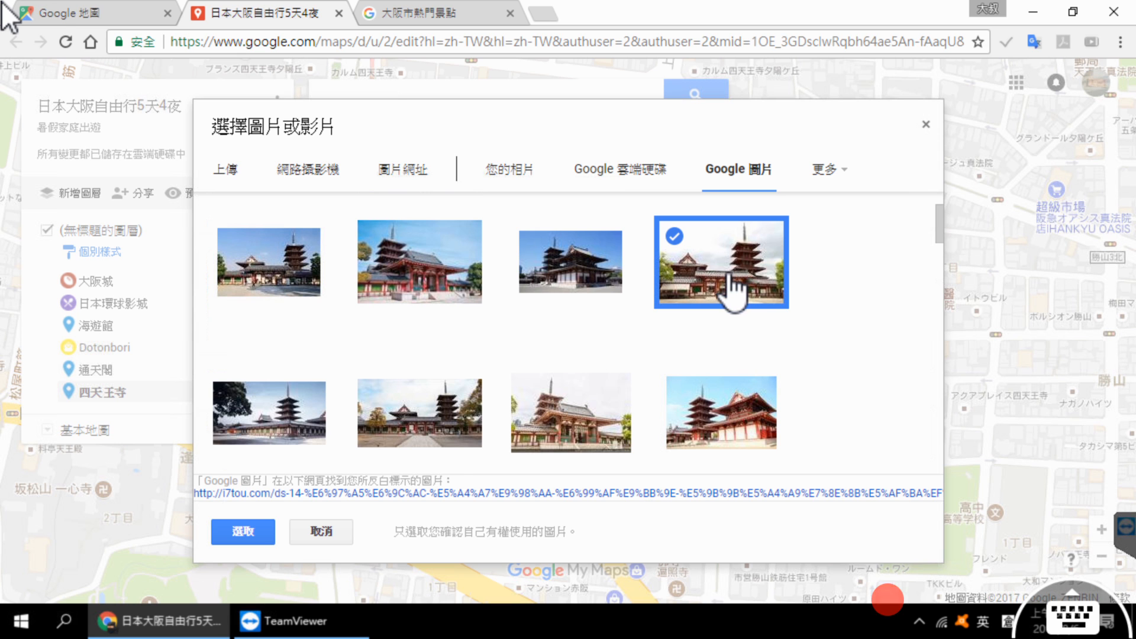
{"action": "left_click", "coordinate": [240, 532]}
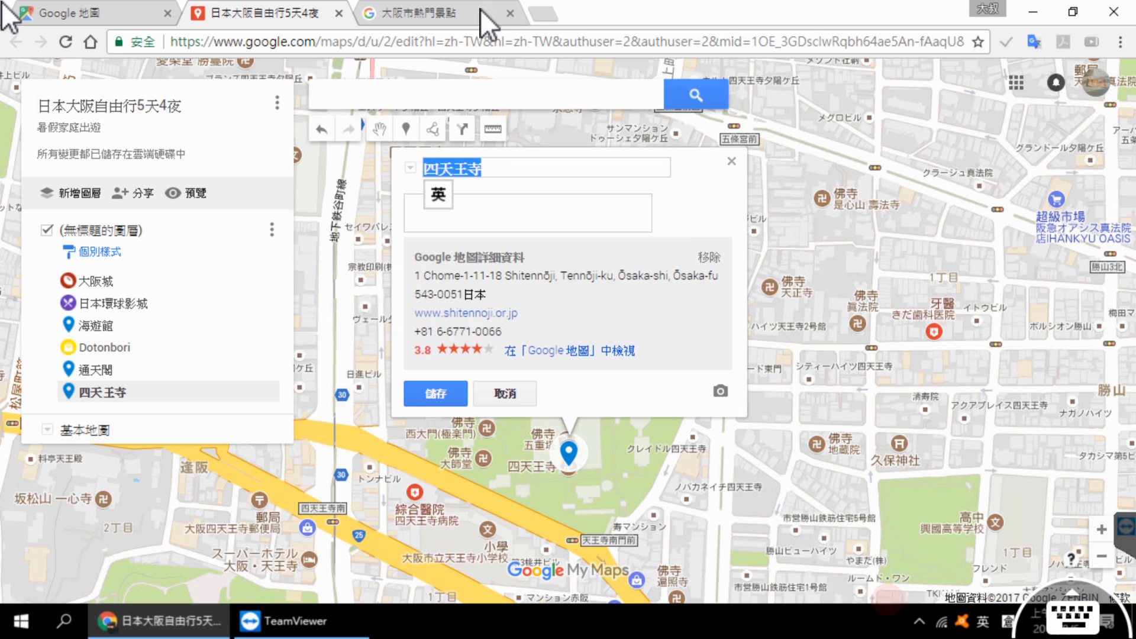
Step: Copy the introductory paragraph about 四天王寺 from the attractions page into the marker's description and save the marker
{"action": "left_click", "coordinate": [480, 12]}
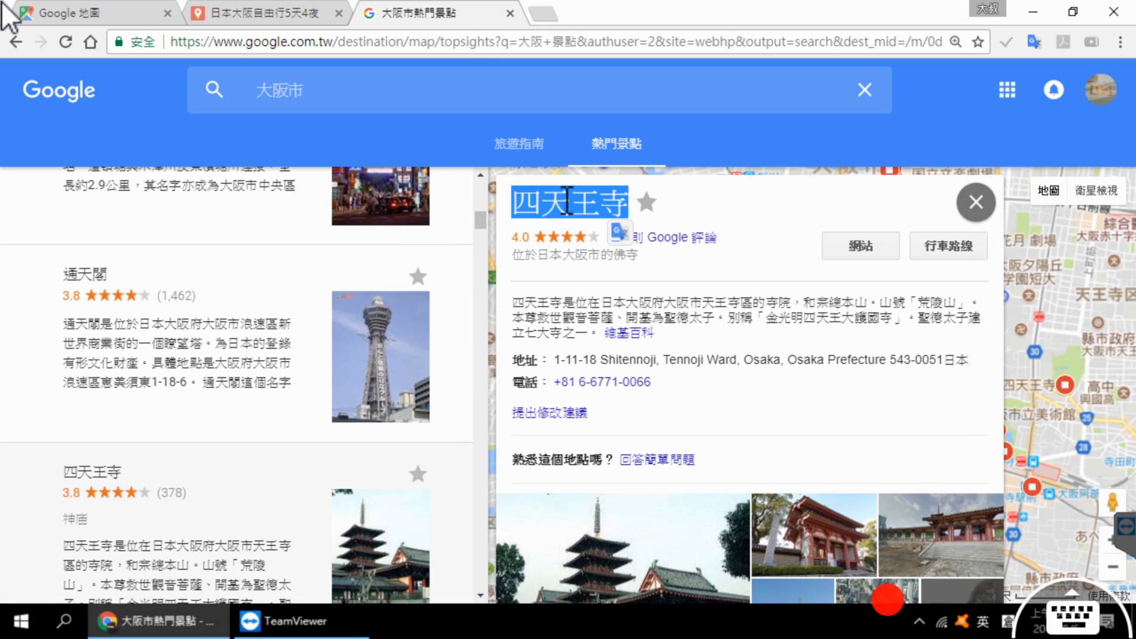
{"action": "left_click_drag", "start_coordinate": [507, 303], "coordinate": [607, 334]}
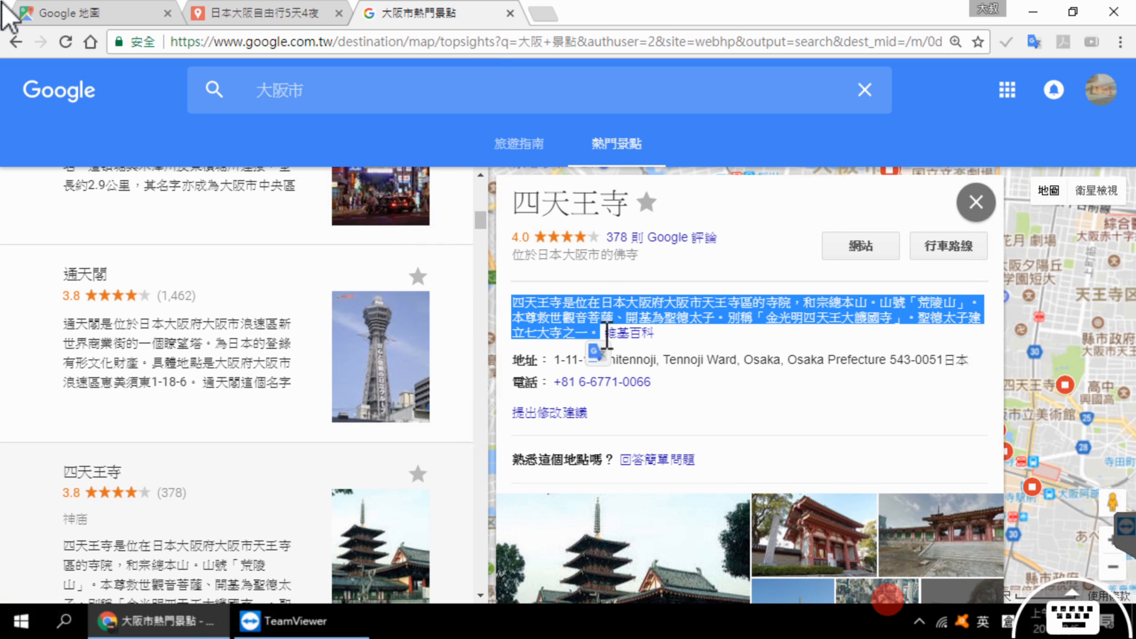
{"action": "key", "text": "ctrl+c"}
{"action": "left_click", "coordinate": [279, 13]}
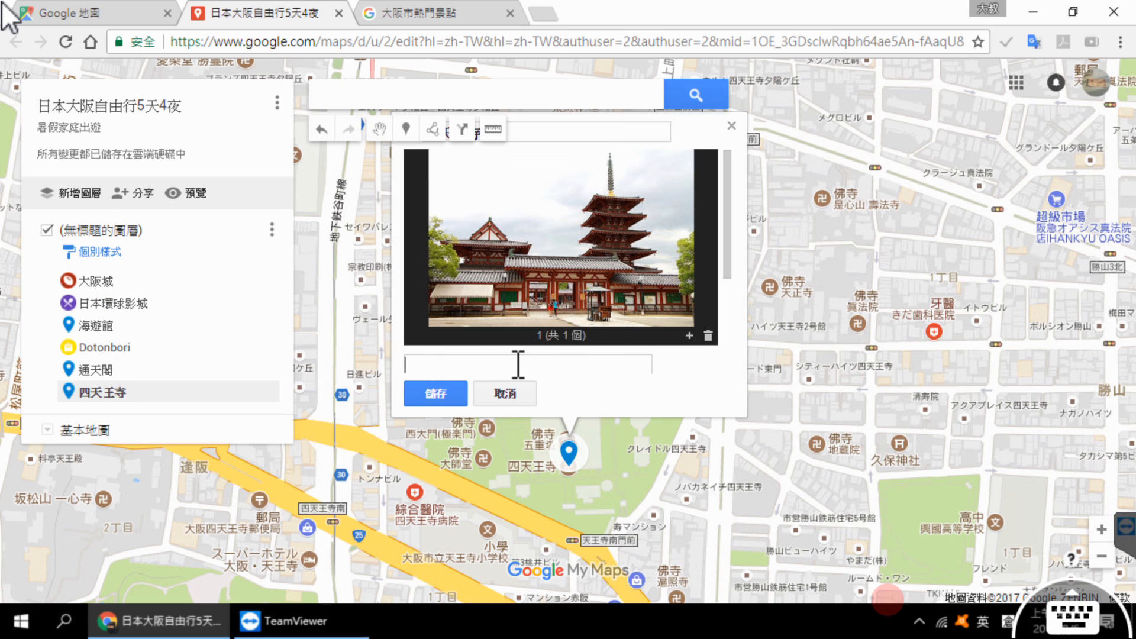
{"action": "key", "text": "ctrl+v"}
{"action": "left_click", "coordinate": [428, 392]}
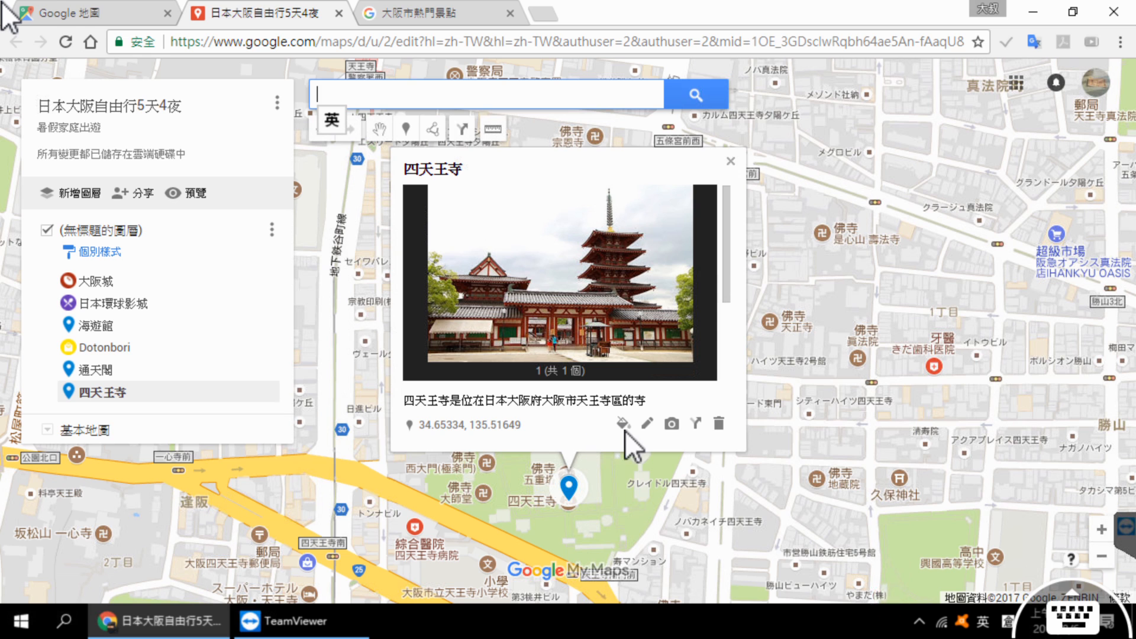
Step: Change the 四天王寺 marker's icon to the flame symbol from the additional icons, colour it light red and close its details
{"action": "left_click", "coordinate": [626, 426]}
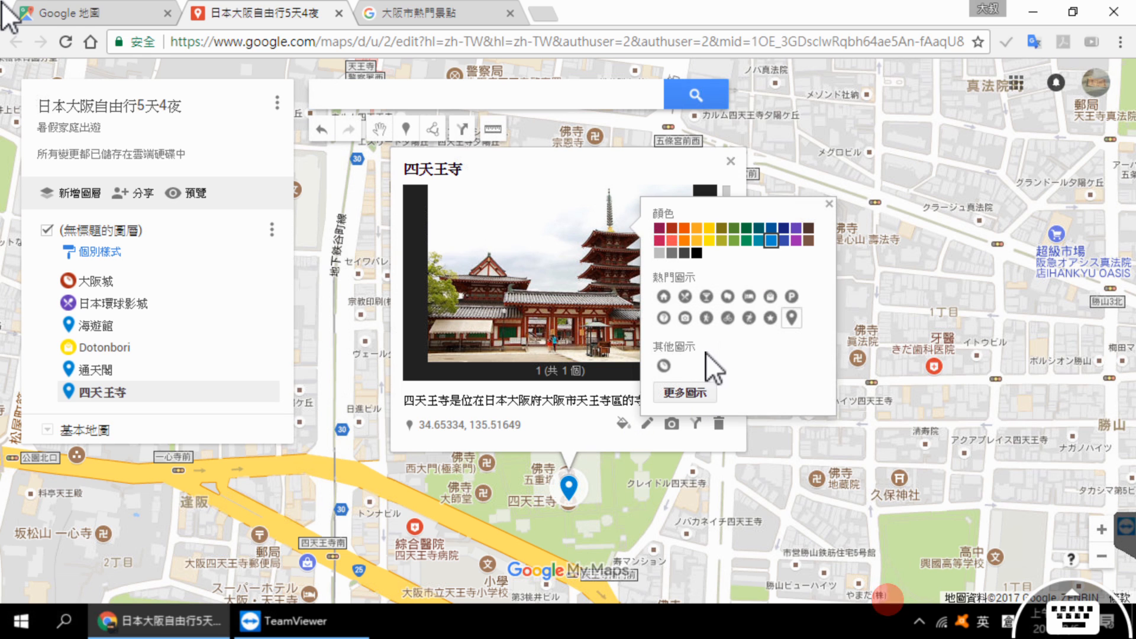
{"action": "left_click", "coordinate": [687, 393]}
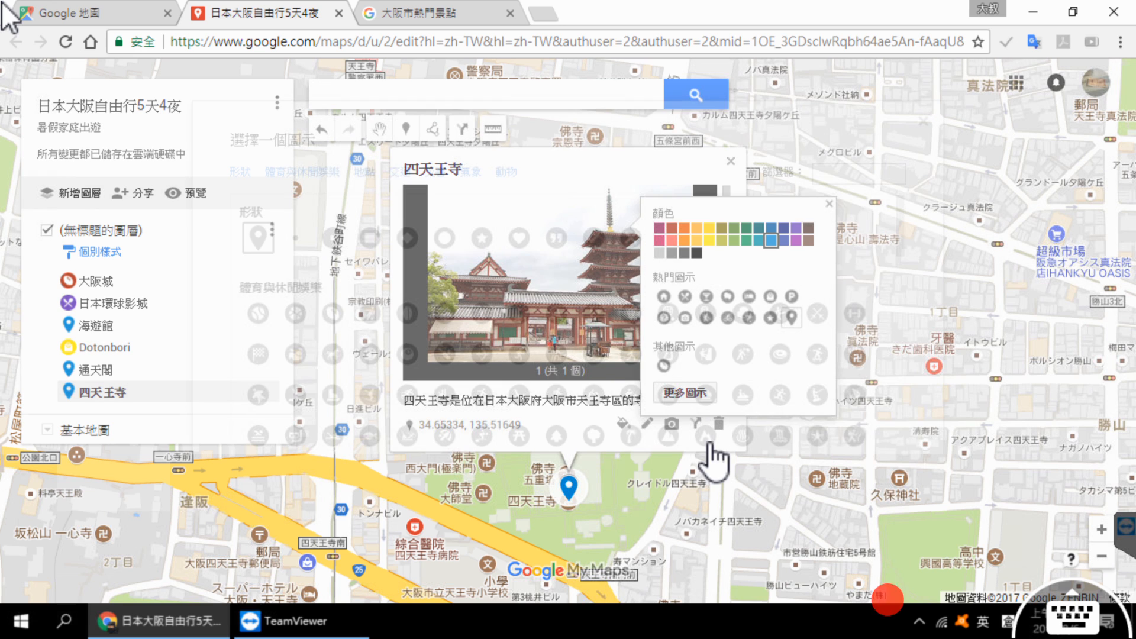
{"action": "left_click", "coordinate": [705, 438]}
{"action": "left_click", "coordinate": [338, 522]}
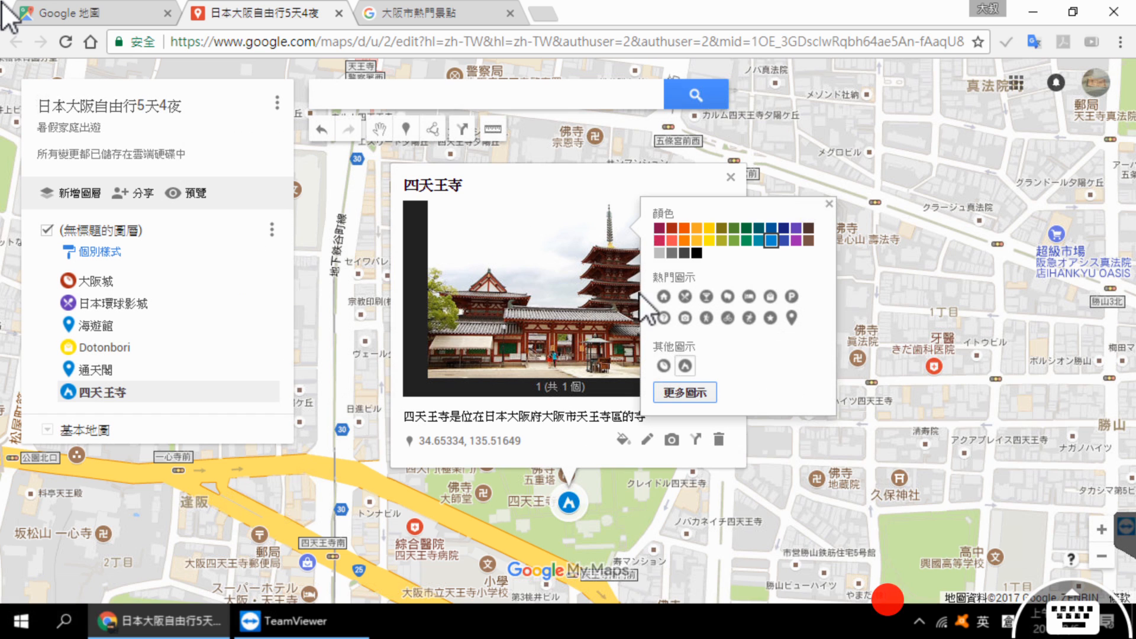
{"action": "left_click", "coordinate": [672, 239]}
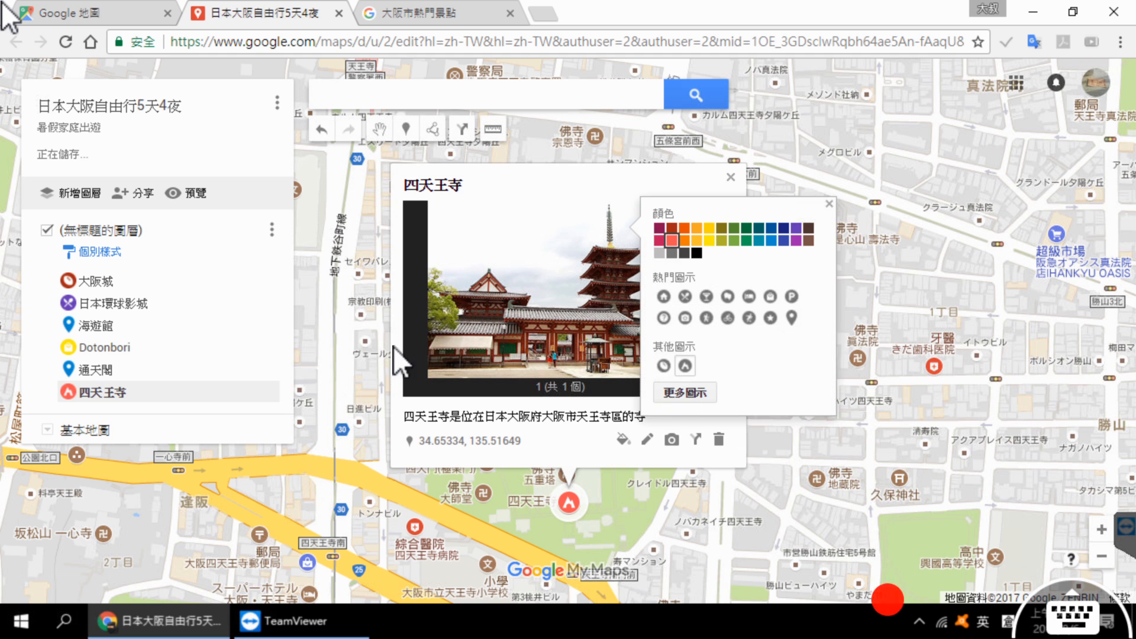
{"action": "left_click", "coordinate": [381, 317]}
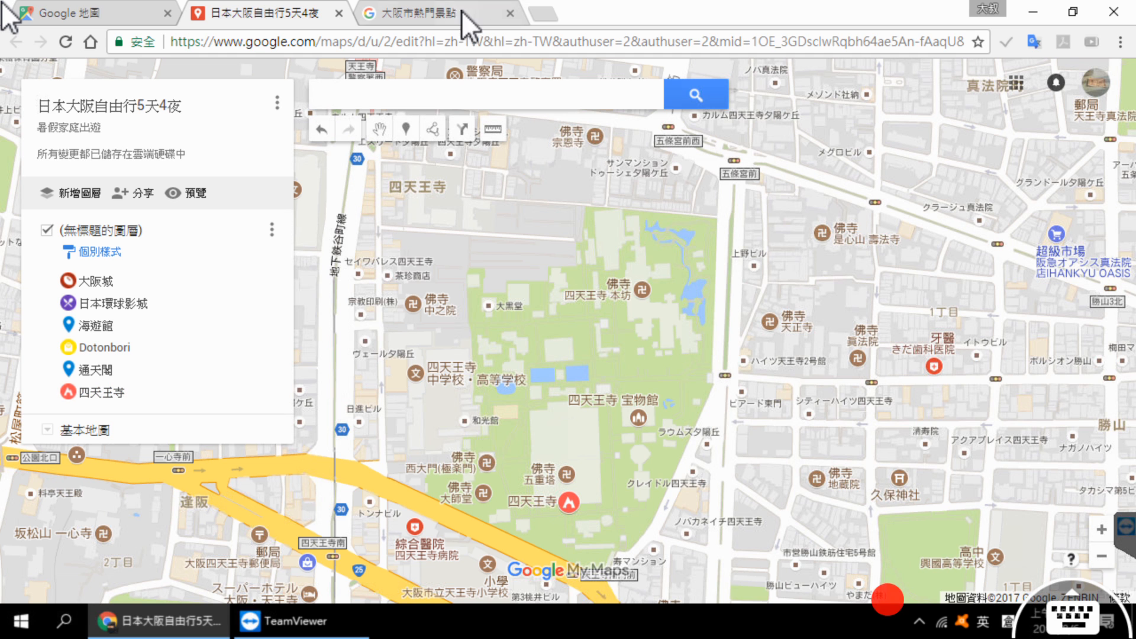
Step: Return to the Osaka attractions page, find 梅田藍天大廈 in the list, show its details and copy its name
{"action": "left_click", "coordinate": [462, 13]}
{"action": "scroll", "coordinate": [331, 326], "scroll_direction": "down", "scroll_amount": 8}
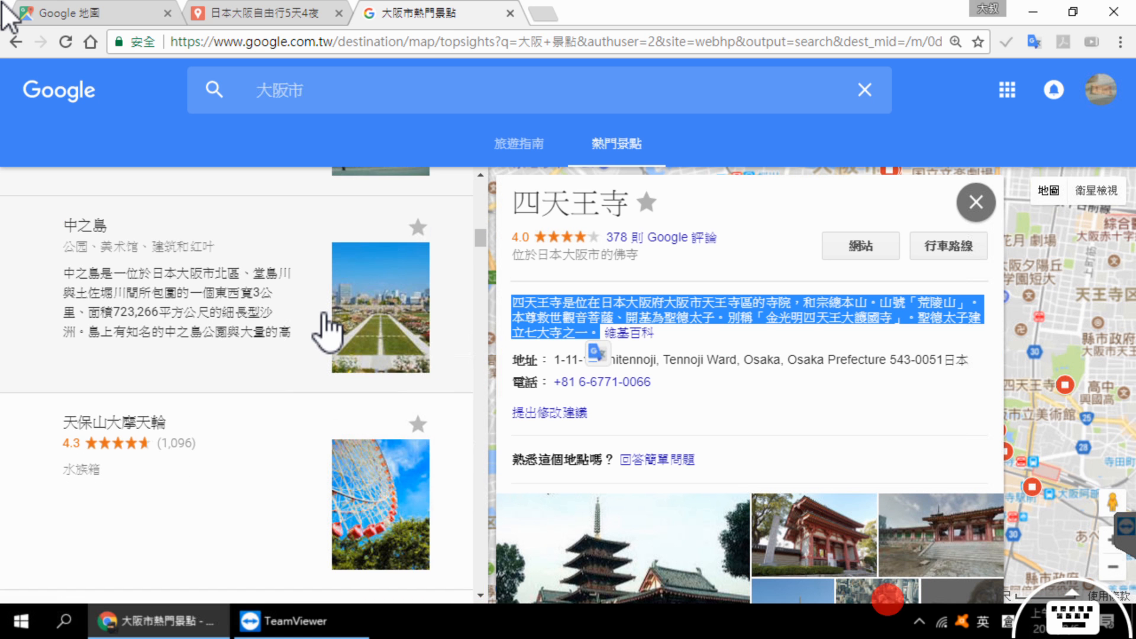
{"action": "scroll", "coordinate": [343, 335], "scroll_direction": "down", "scroll_amount": 6}
{"action": "scroll", "coordinate": [260, 324], "scroll_direction": "down", "scroll_amount": 2}
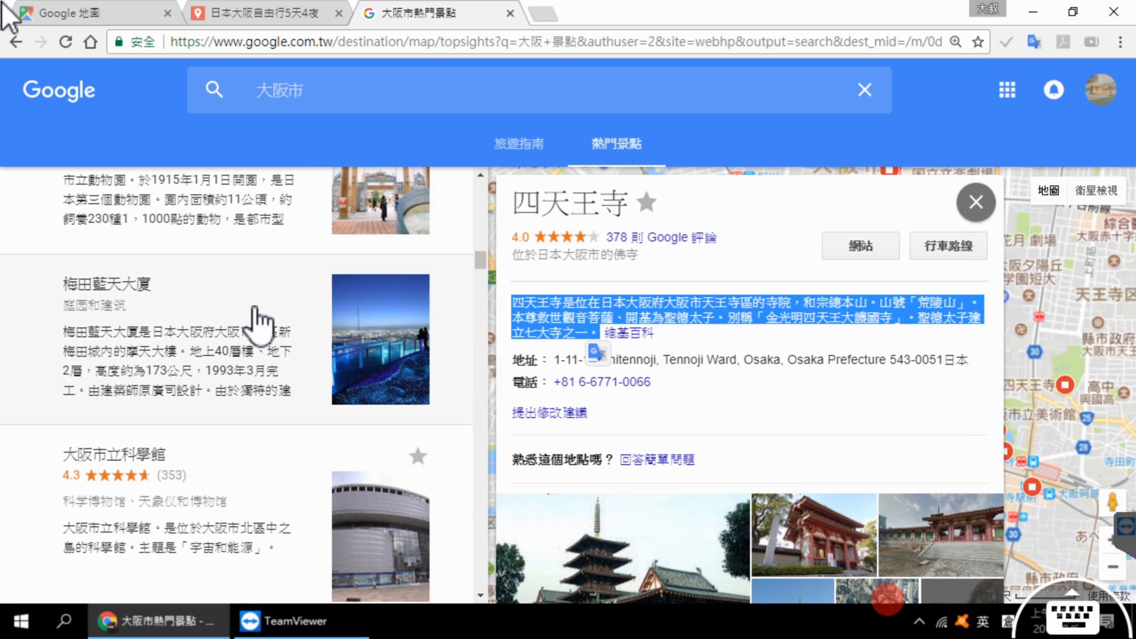
{"action": "left_click", "coordinate": [228, 350]}
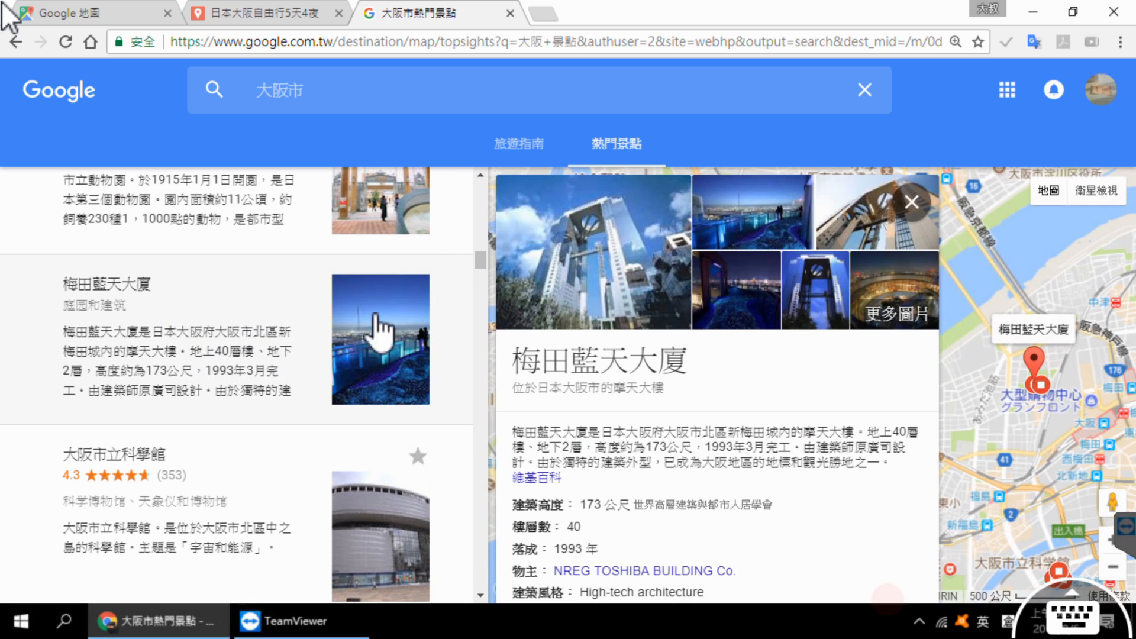
{"action": "left_click_drag", "start_coordinate": [692, 364], "coordinate": [525, 371]}
{"action": "key", "text": "ctrl+c"}
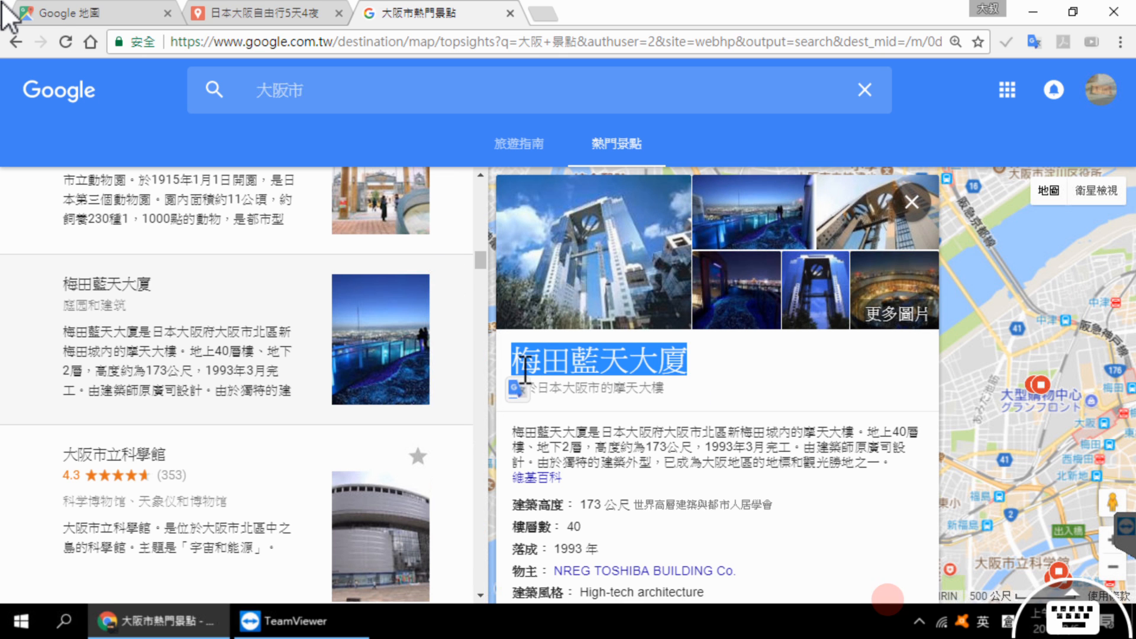
Step: Search the custom map for 梅田藍天大廈 using the copied name and add the found place, 藍天大樓, to the map
{"action": "left_click", "coordinate": [260, 18]}
{"action": "left_click", "coordinate": [427, 94]}
{"action": "key", "text": "ctrl+v"}
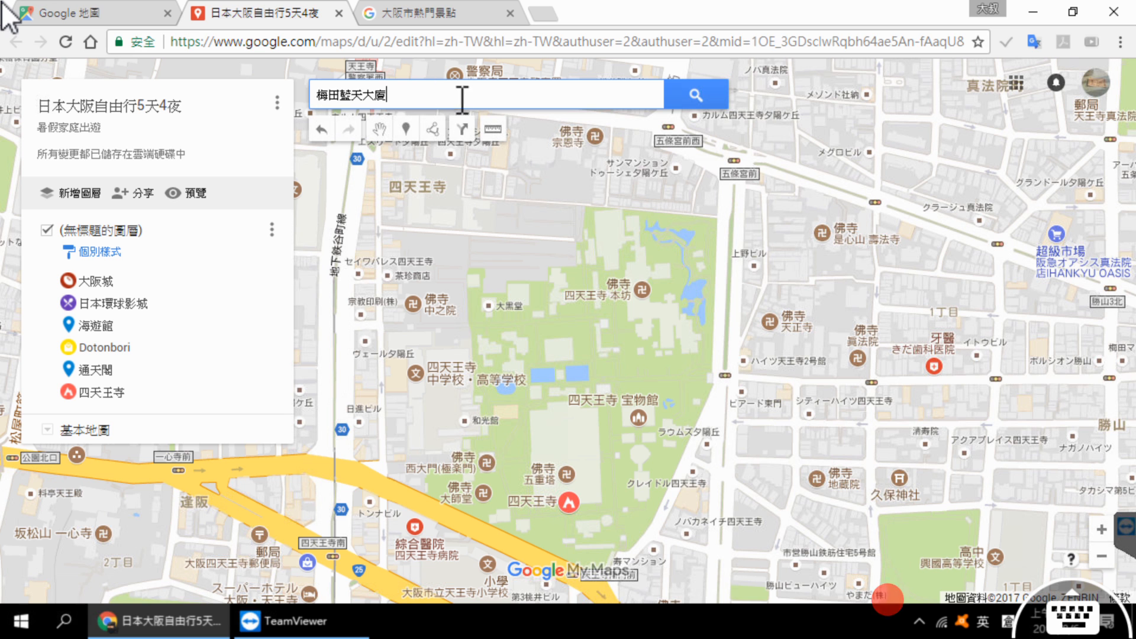
{"action": "left_click", "coordinate": [696, 95]}
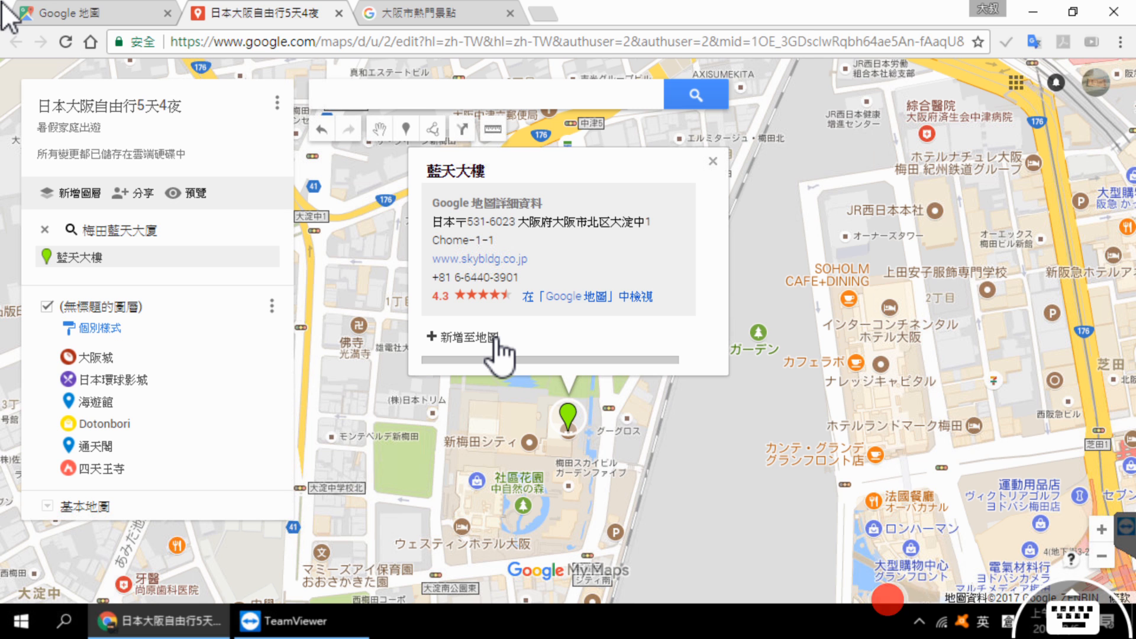
{"action": "left_click", "coordinate": [497, 342]}
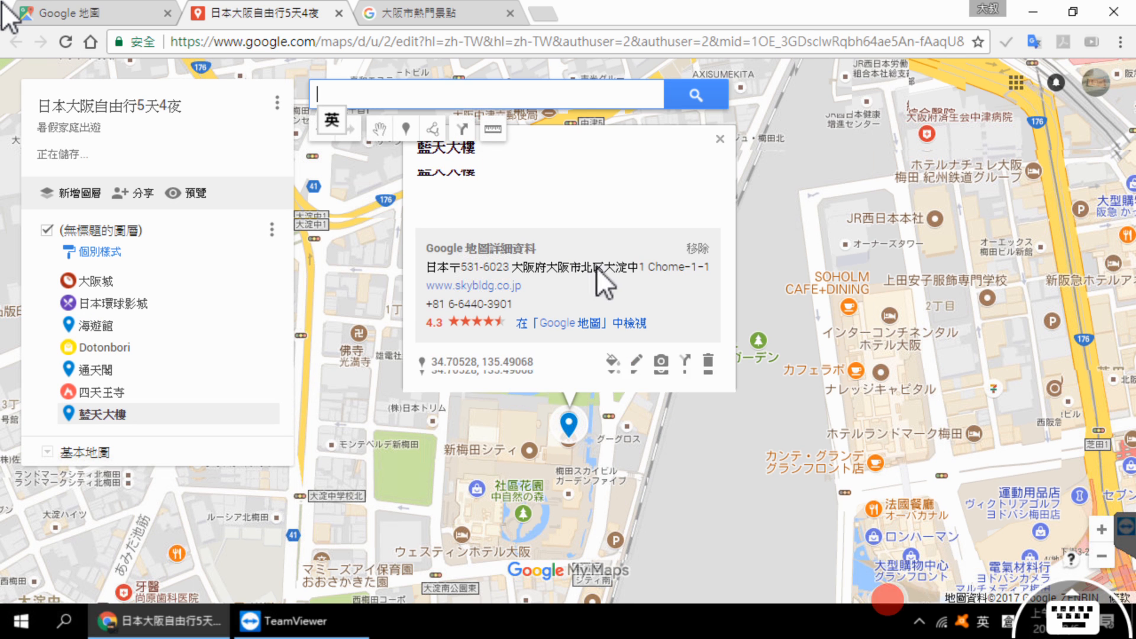
Step: Search Google Images for 梅田藍天大廈 and attach the blue-toned building photo sourced from japanlife.baike.com to the 藍天大樓 marker
{"action": "left_click", "coordinate": [661, 360]}
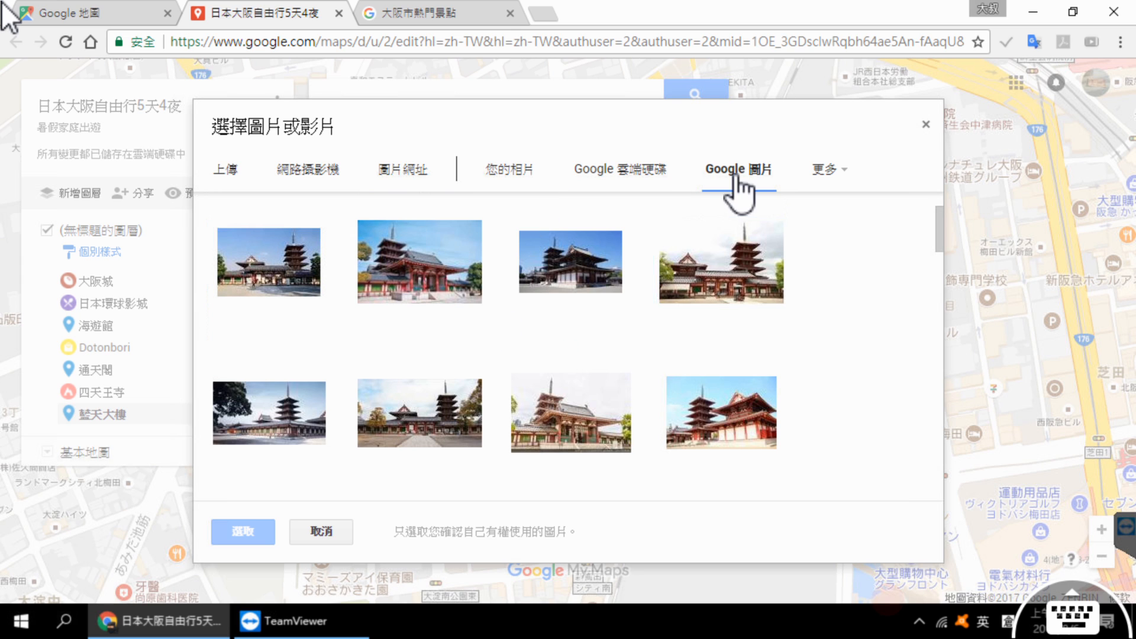
{"action": "left_click", "coordinate": [734, 171]}
{"action": "type", "text": "梅田藍天大廈"}
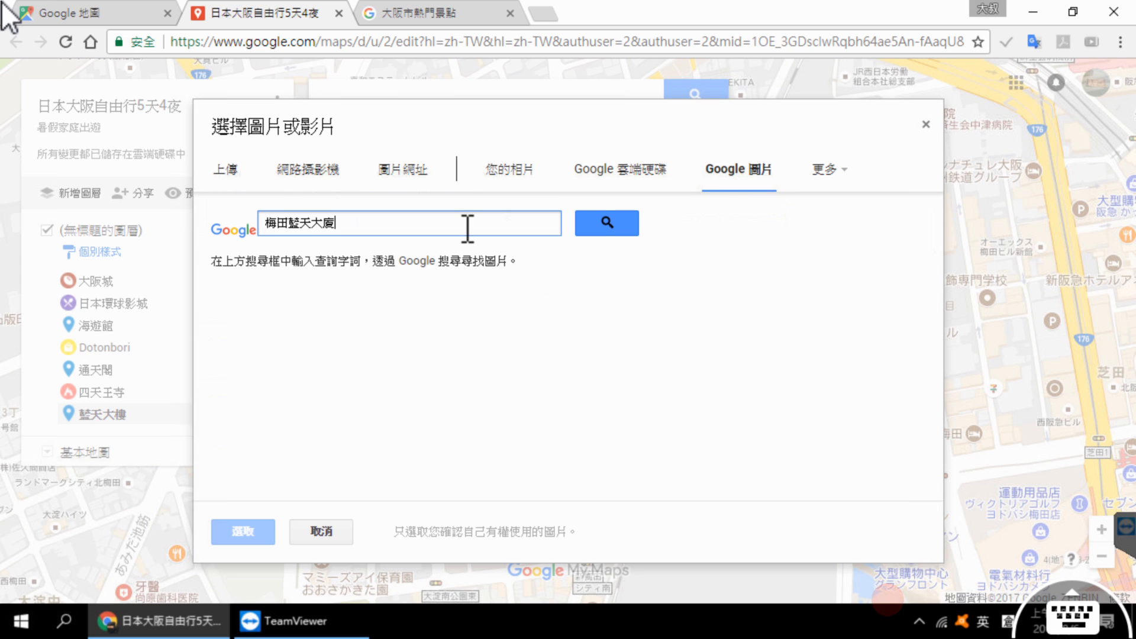
{"action": "left_click", "coordinate": [602, 226]}
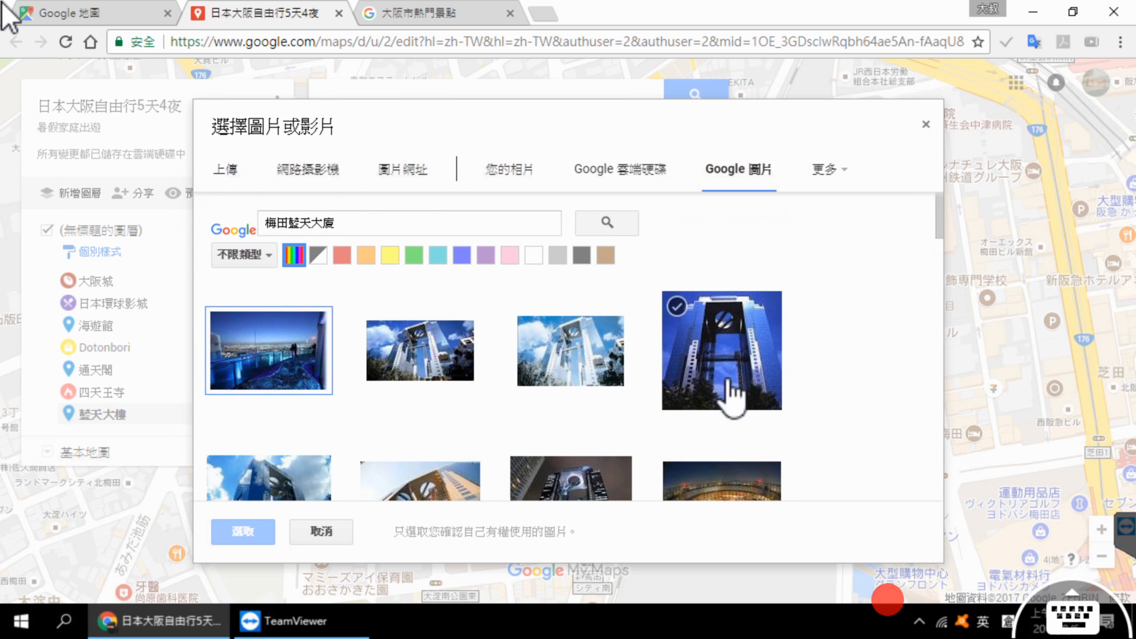
{"action": "left_click", "coordinate": [731, 373]}
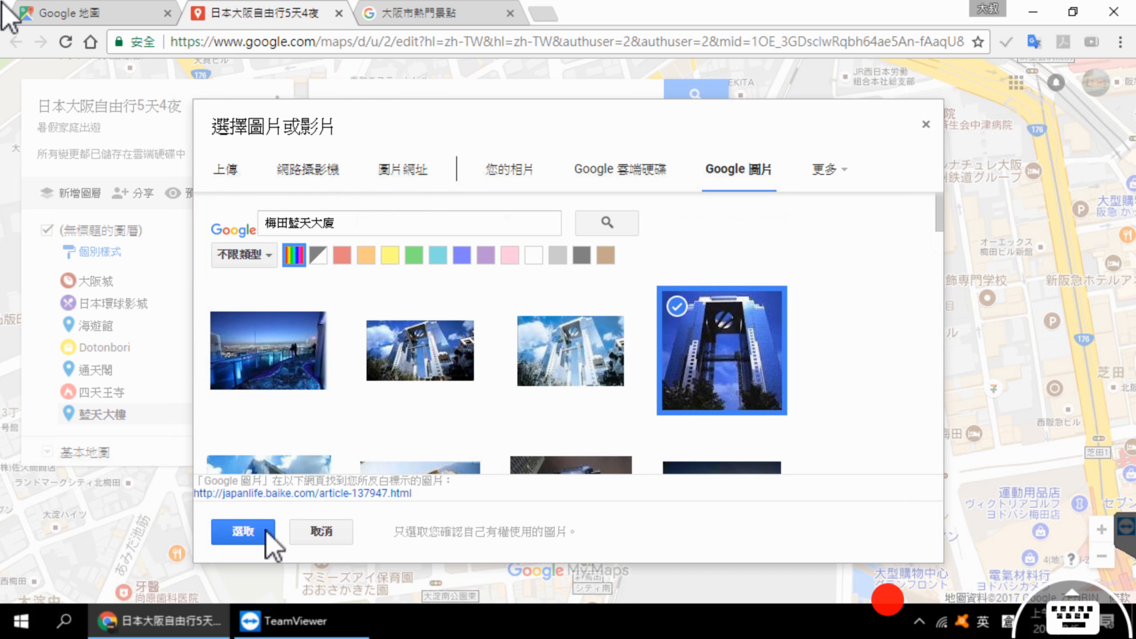
{"action": "left_click", "coordinate": [251, 531]}
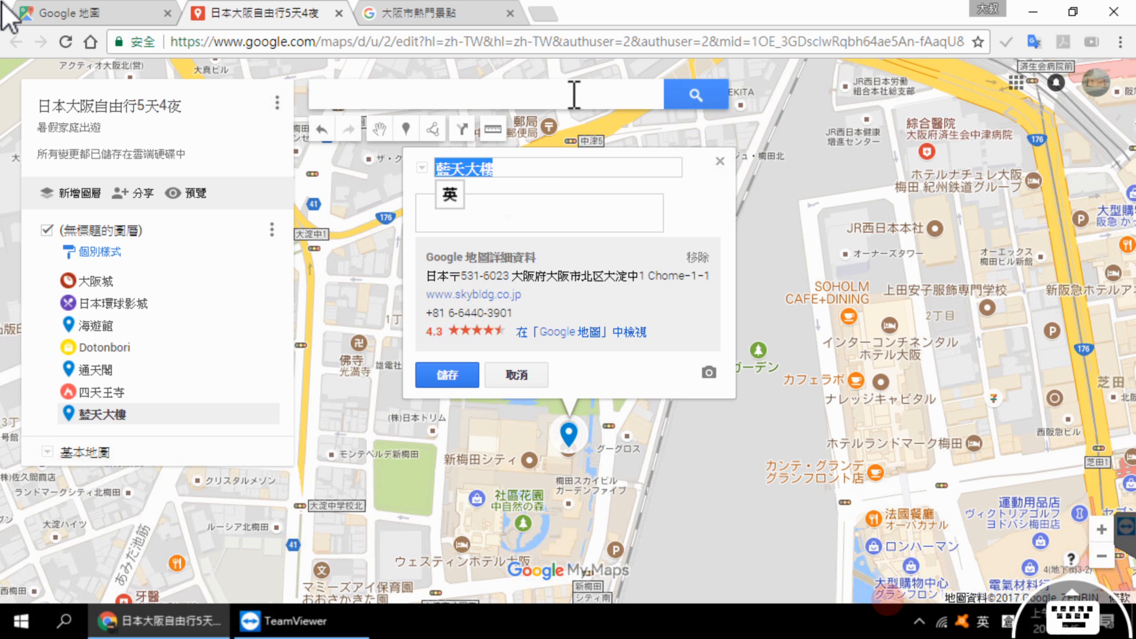
Step: Copy the introductory paragraph about 梅田藍天大廈 into the 藍天大樓 marker's description, save the marker and close its details
{"action": "left_click", "coordinate": [525, 25]}
{"action": "left_click_drag", "start_coordinate": [513, 433], "coordinate": [890, 464]}
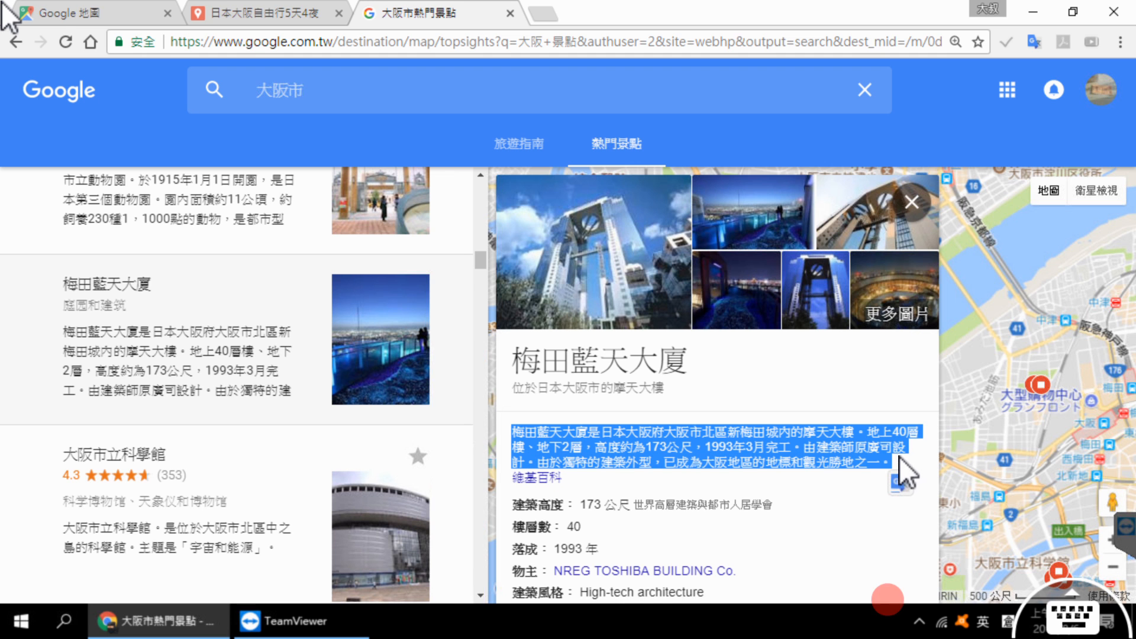
{"action": "left_click", "coordinate": [261, 14]}
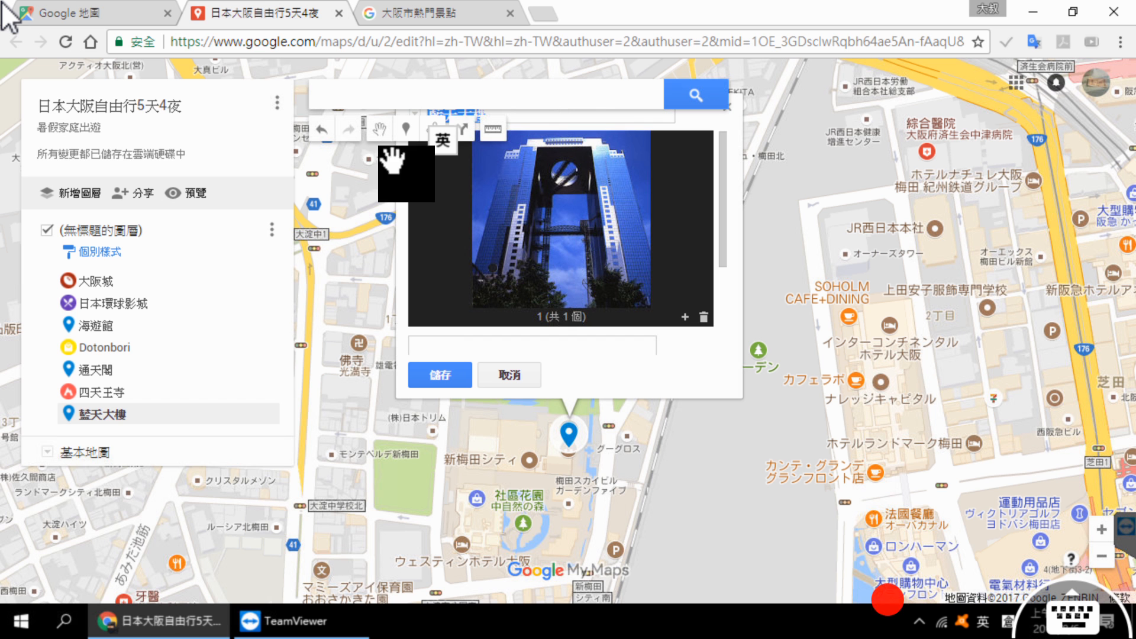
{"action": "left_click", "coordinate": [496, 349]}
{"action": "type", "text": "梅田藍天大廈是日本大阪府大阪市北區新梅田城內的摩天大樓。地上40層樓、地下2層，高度約為173公尺，1993年3月完工。由建築師原廣司設計。由於獨特的建築外型，已成為大阪地區的地標和觀光勝地之一。"}
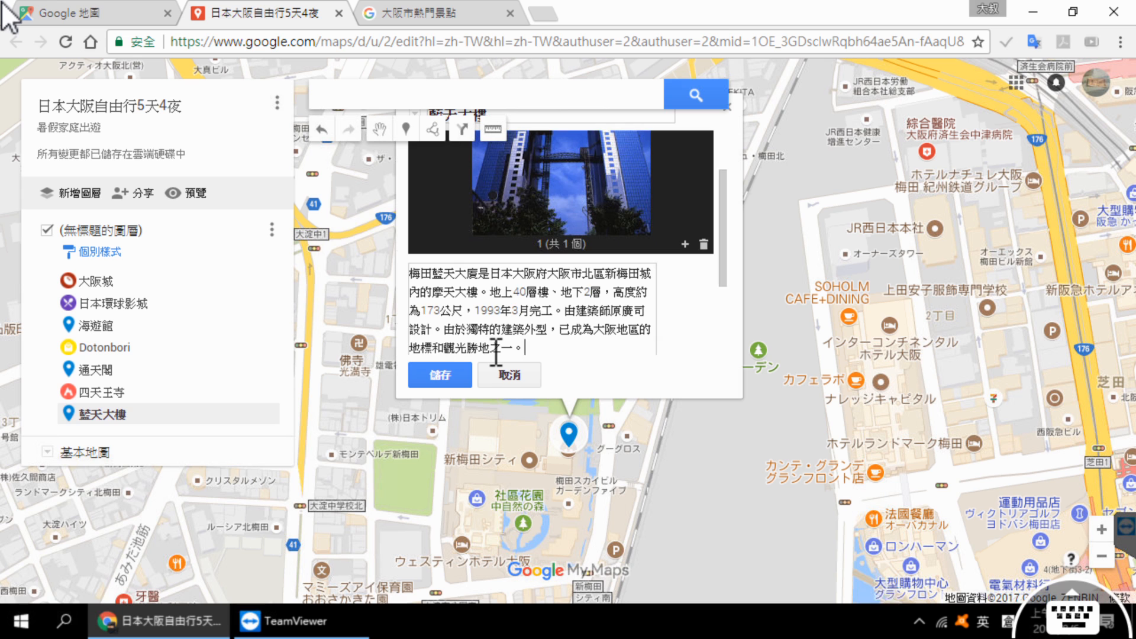
{"action": "left_click", "coordinate": [458, 375]}
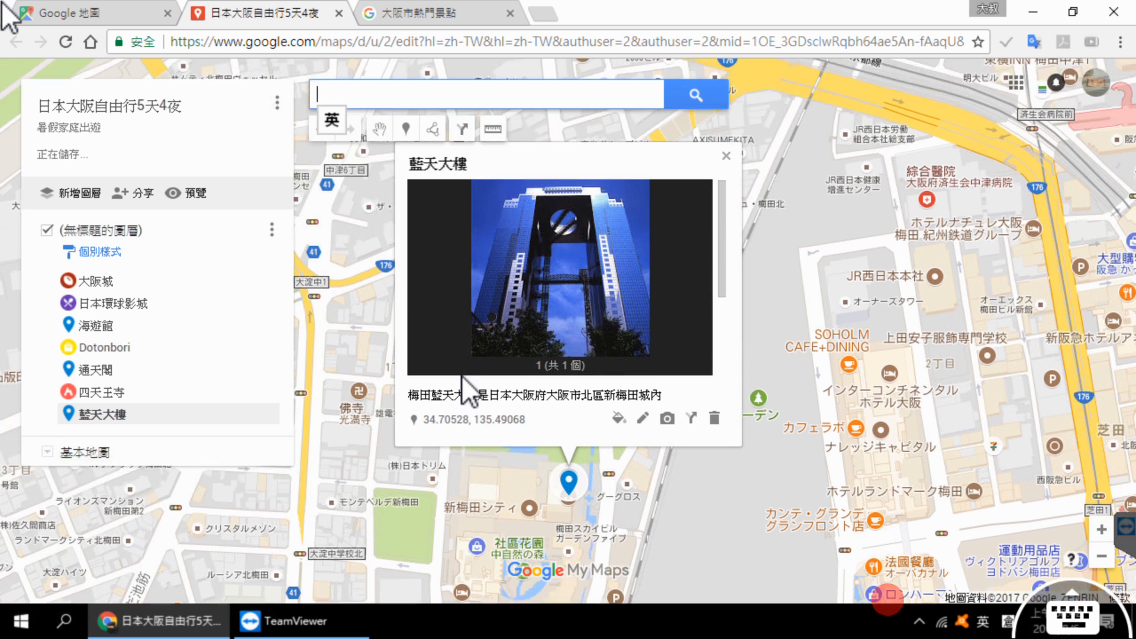
{"action": "left_click", "coordinate": [372, 444]}
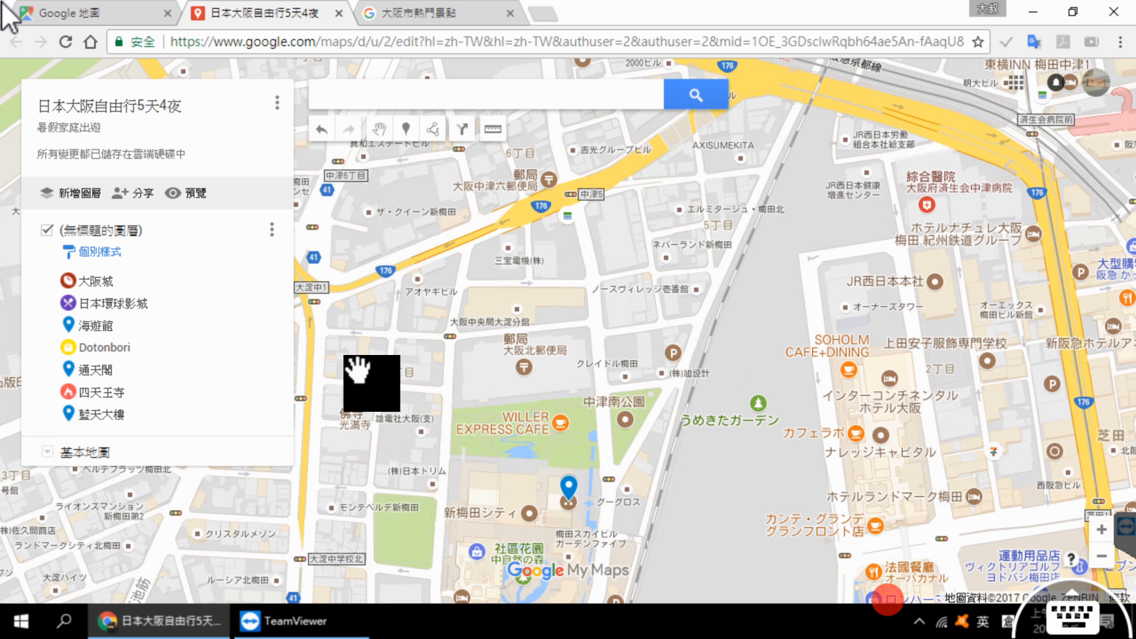
Step: Examine how the attraction markers are distributed across the whole of Osaka on the custom map
{"action": "scroll", "coordinate": [478, 335], "scroll_direction": "down", "scroll_amount": 2}
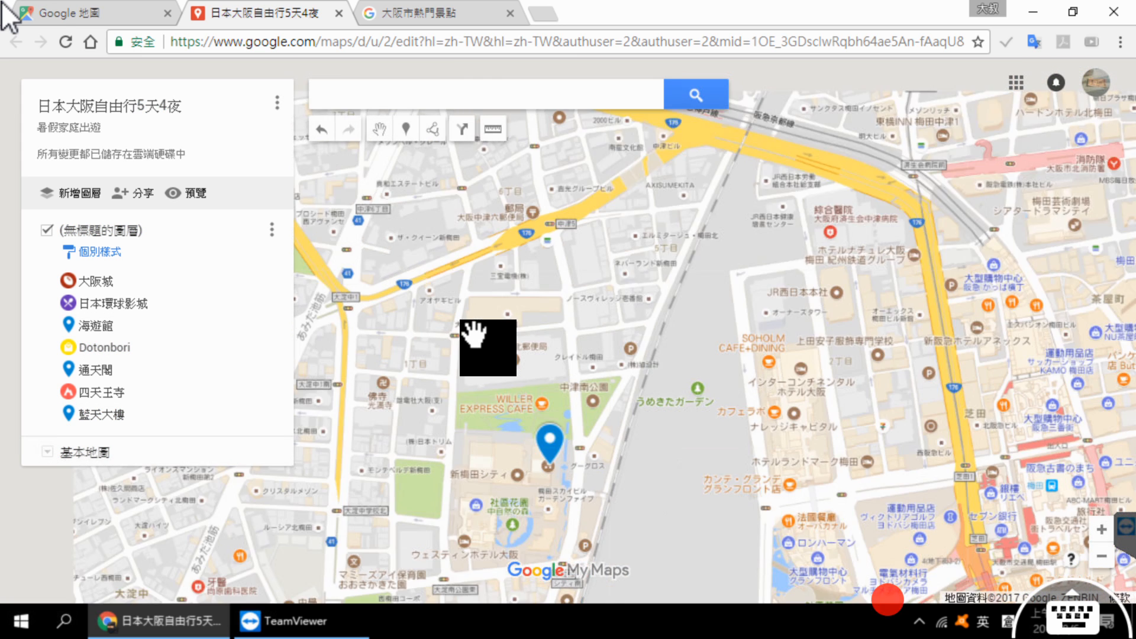
{"action": "scroll", "coordinate": [477, 331], "scroll_direction": "down", "scroll_amount": 4}
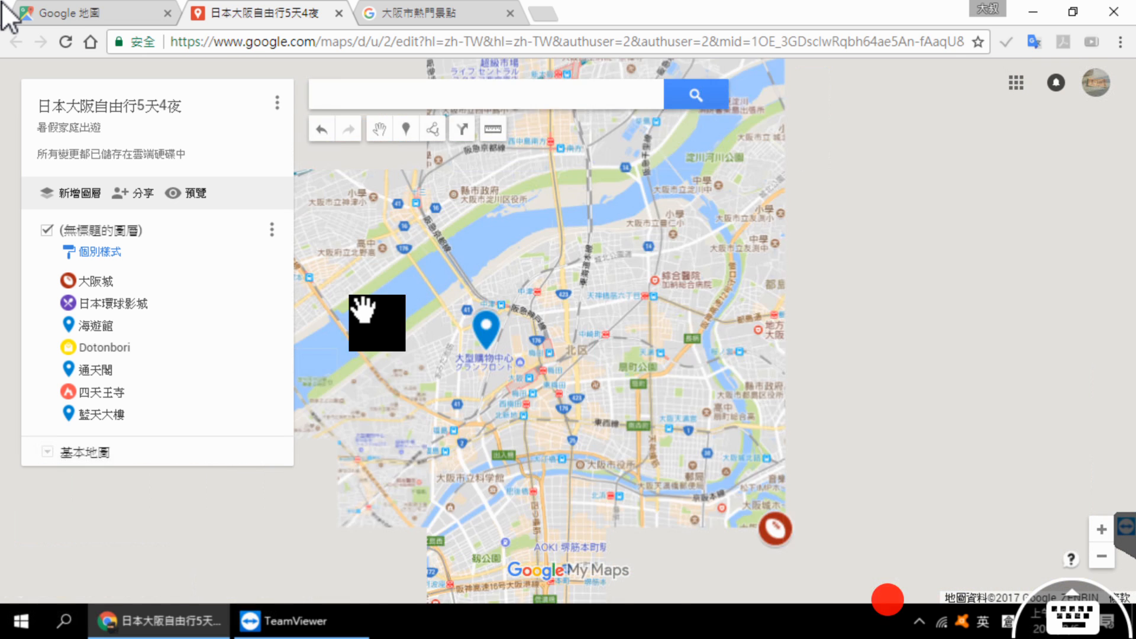
{"action": "scroll", "coordinate": [825, 313], "scroll_direction": "down", "scroll_amount": 2}
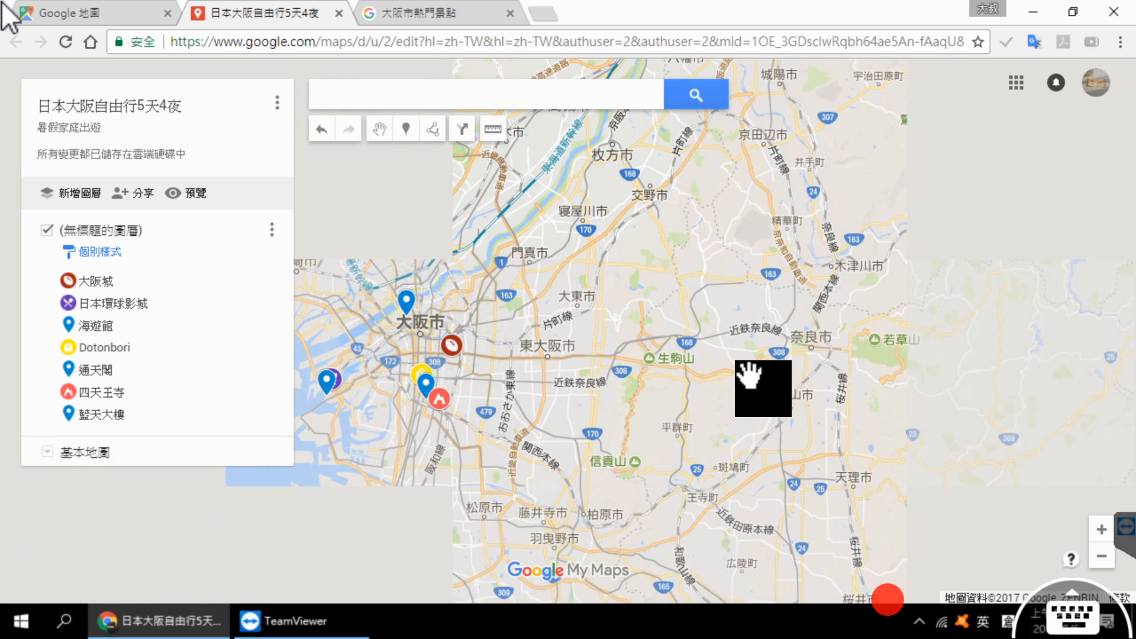
{"action": "scroll", "coordinate": [887, 343], "scroll_direction": "up", "scroll_amount": 1}
{"action": "scroll", "coordinate": [882, 323], "scroll_direction": "up", "scroll_amount": 1}
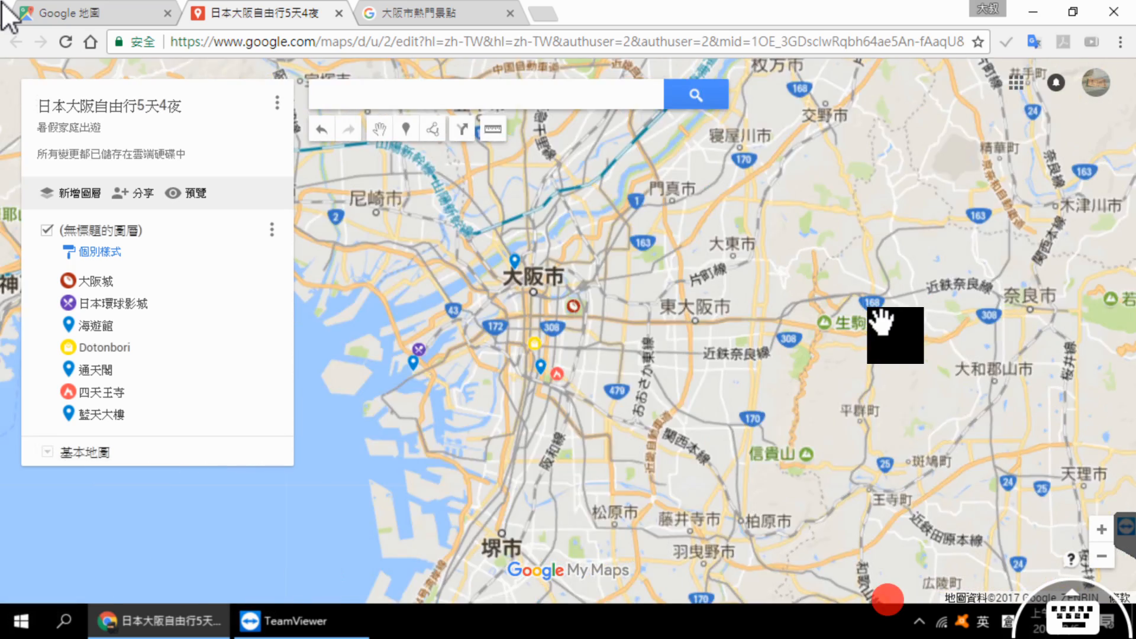
{"action": "left_click_drag", "start_coordinate": [749, 371], "coordinate": [1039, 325]}
{"action": "scroll", "coordinate": [896, 324], "scroll_direction": "up", "scroll_amount": 1}
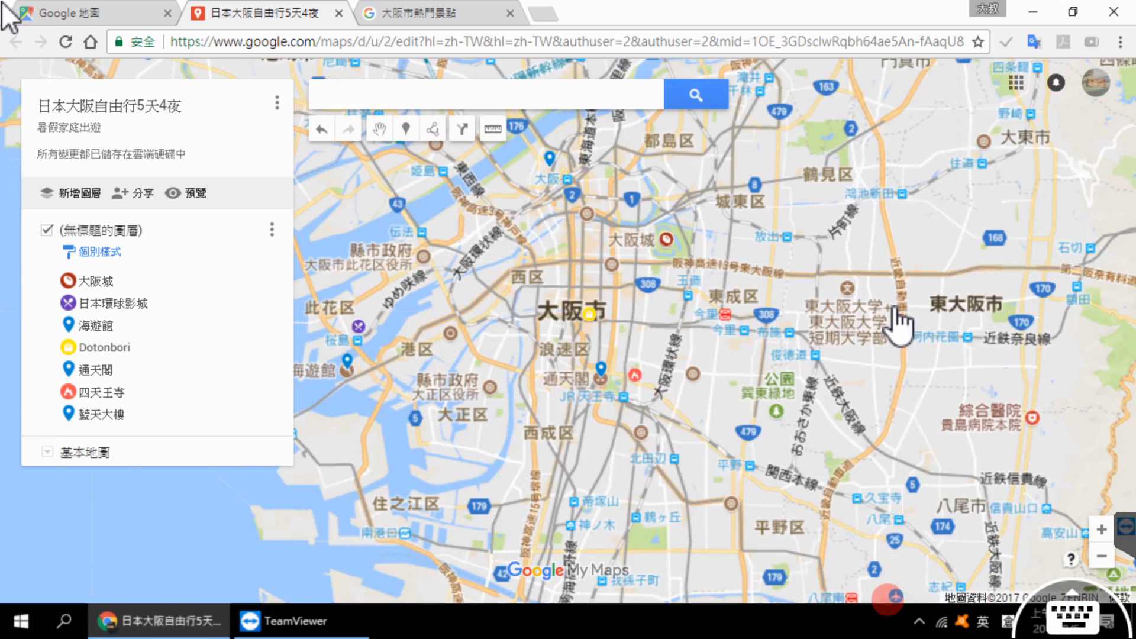
{"action": "left_click_drag", "start_coordinate": [938, 333], "coordinate": [981, 332]}
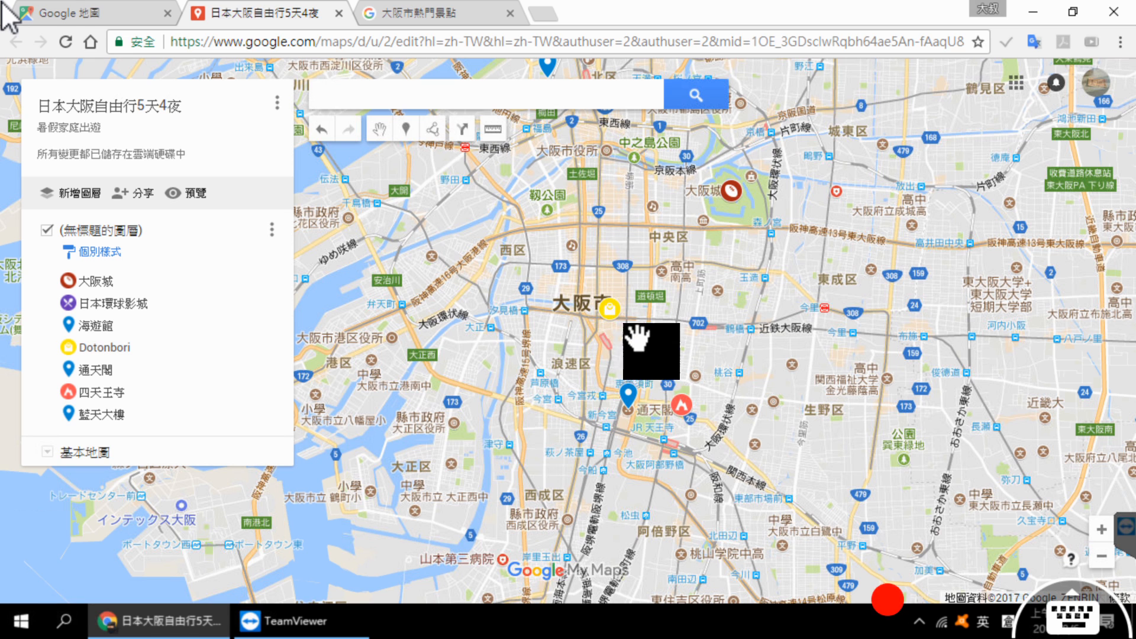
Step: Review the photos and descriptions of the 大阪城, 日本環球影城 and 海遊館 markers one after another
{"action": "left_click", "coordinate": [99, 286]}
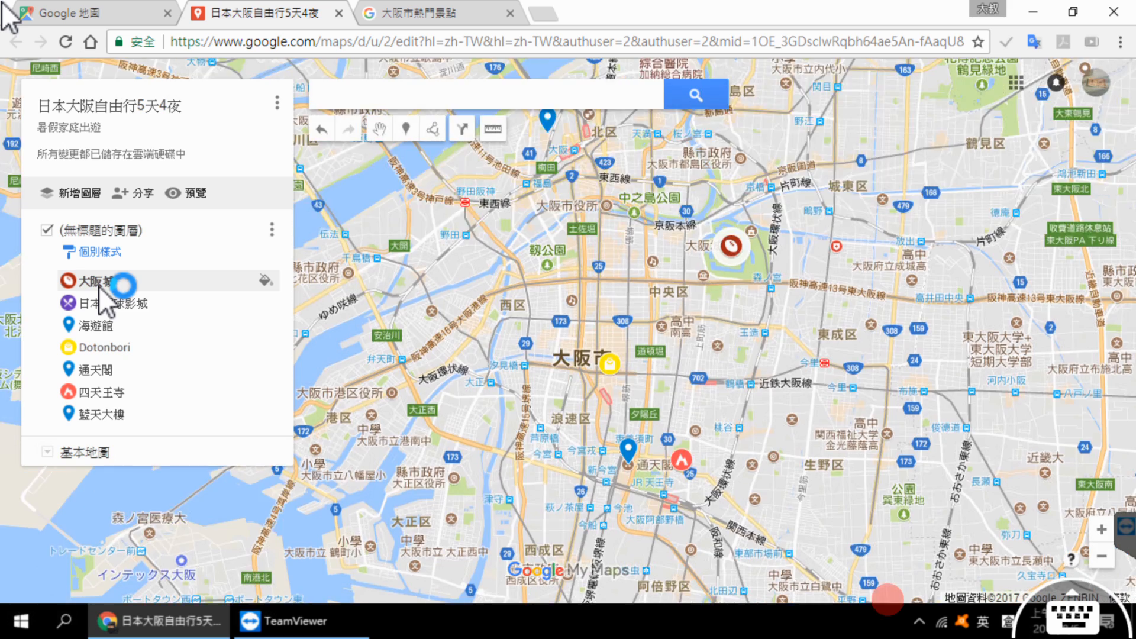
{"action": "left_click", "coordinate": [153, 306]}
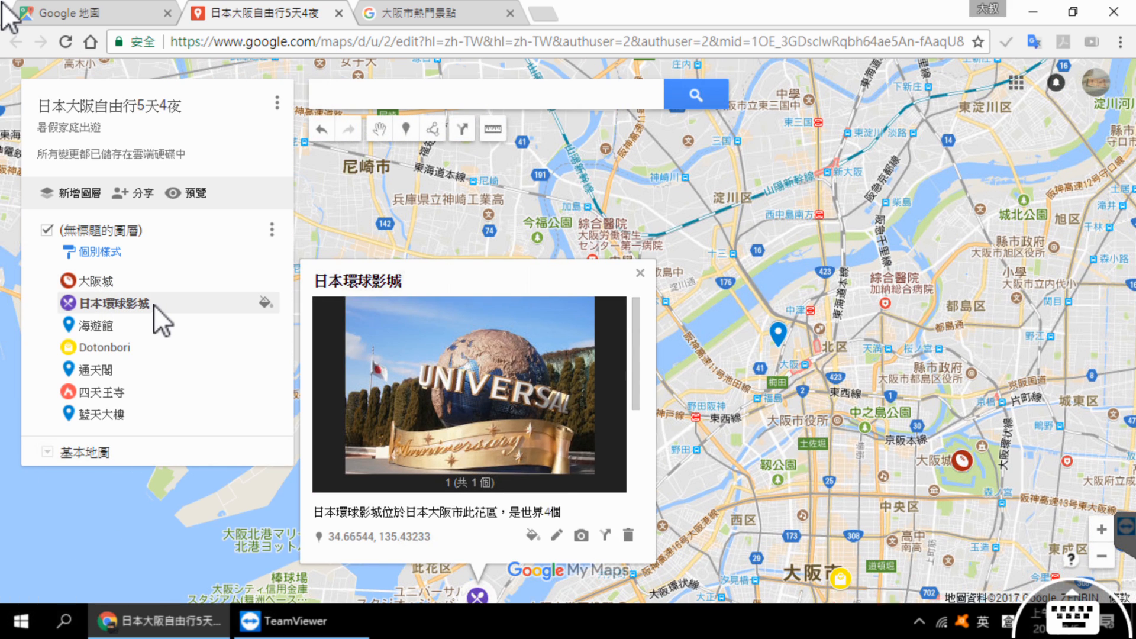
{"action": "left_click", "coordinate": [112, 330]}
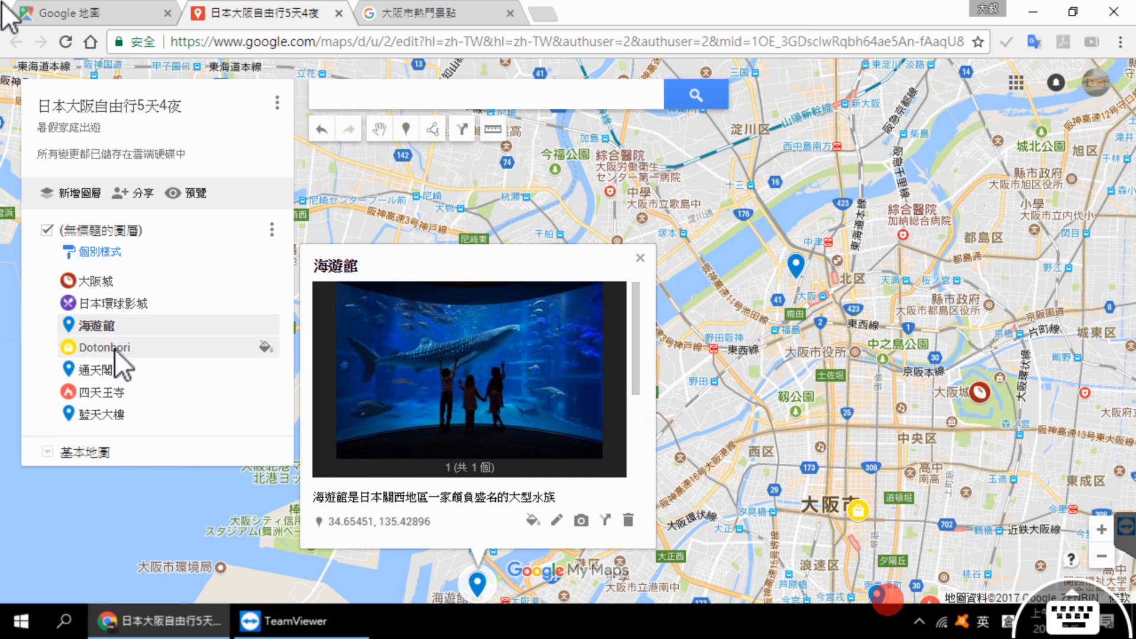
Step: Rename the Dotonbori marker to 道頓堀 and save it
{"action": "left_click", "coordinate": [115, 349]}
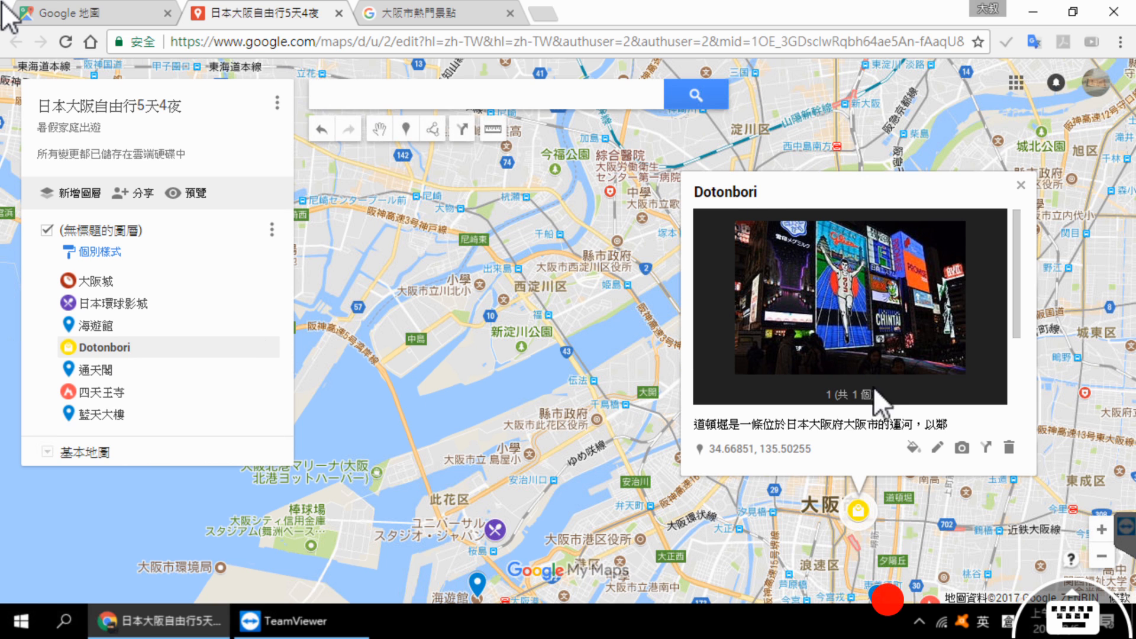
{"action": "left_click", "coordinate": [938, 447]}
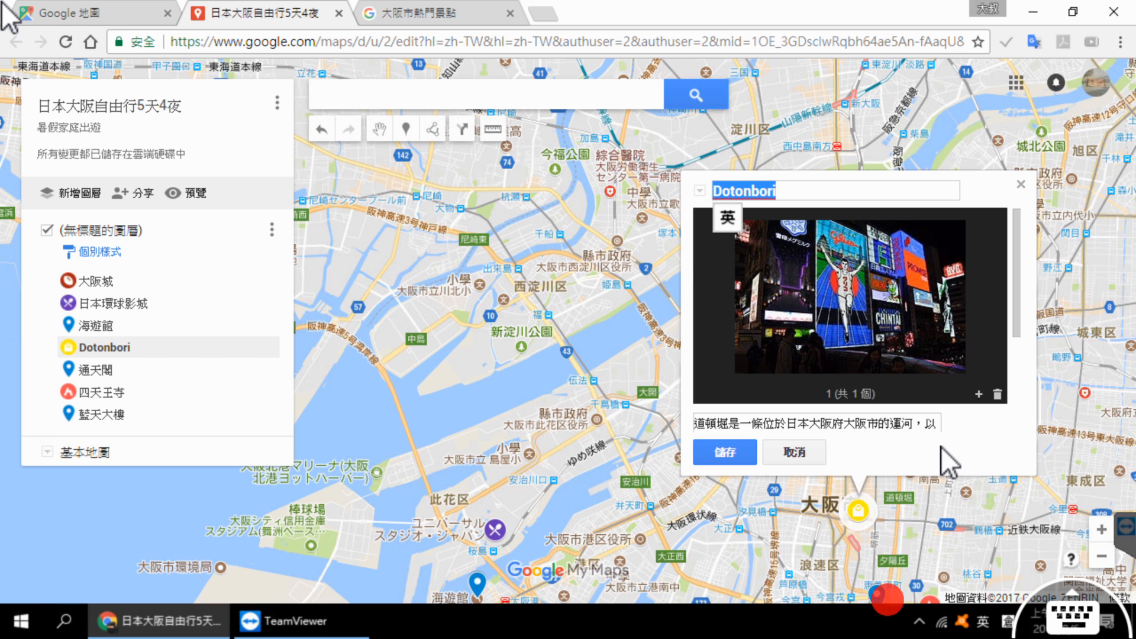
{"action": "left_click", "coordinate": [941, 446]}
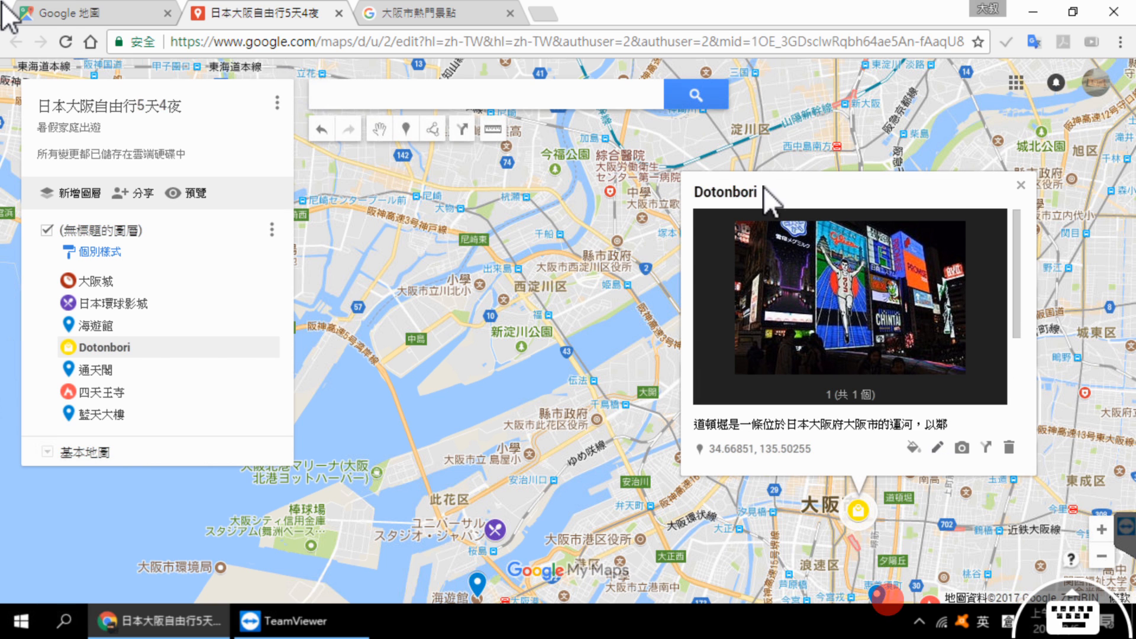
{"action": "left_click", "coordinate": [939, 448]}
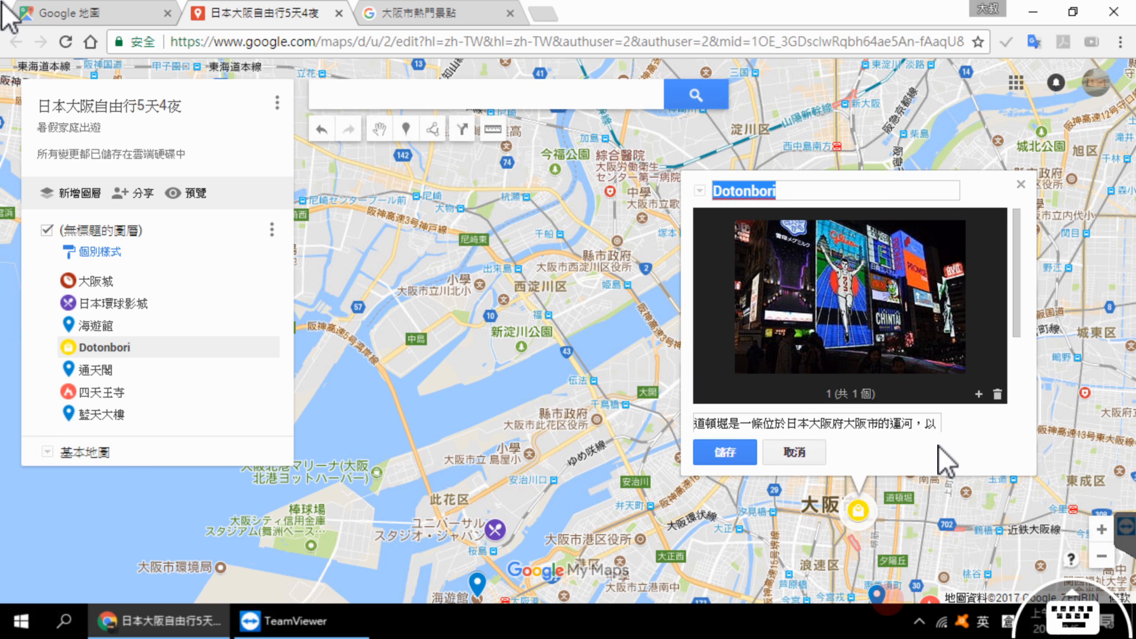
{"action": "type", "text": "ythu"}
{"action": "key", "text": "BackSpace"}
{"action": "key", "text": "shift"}
{"action": "type", "text": "yu pumbc g"}
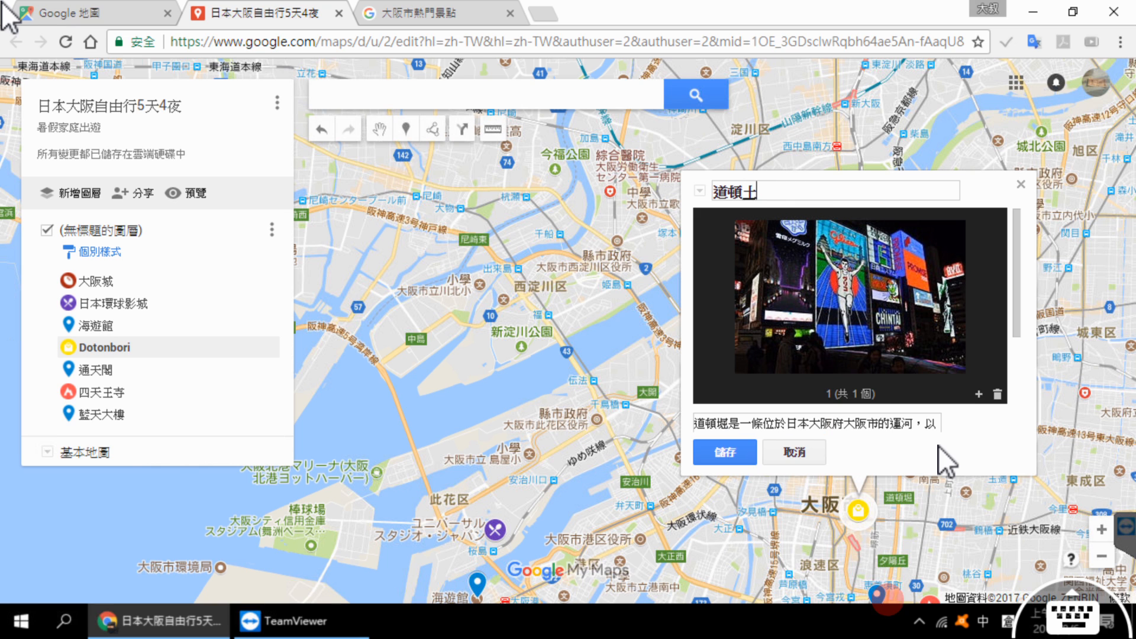
{"action": "key", "text": "shift"}
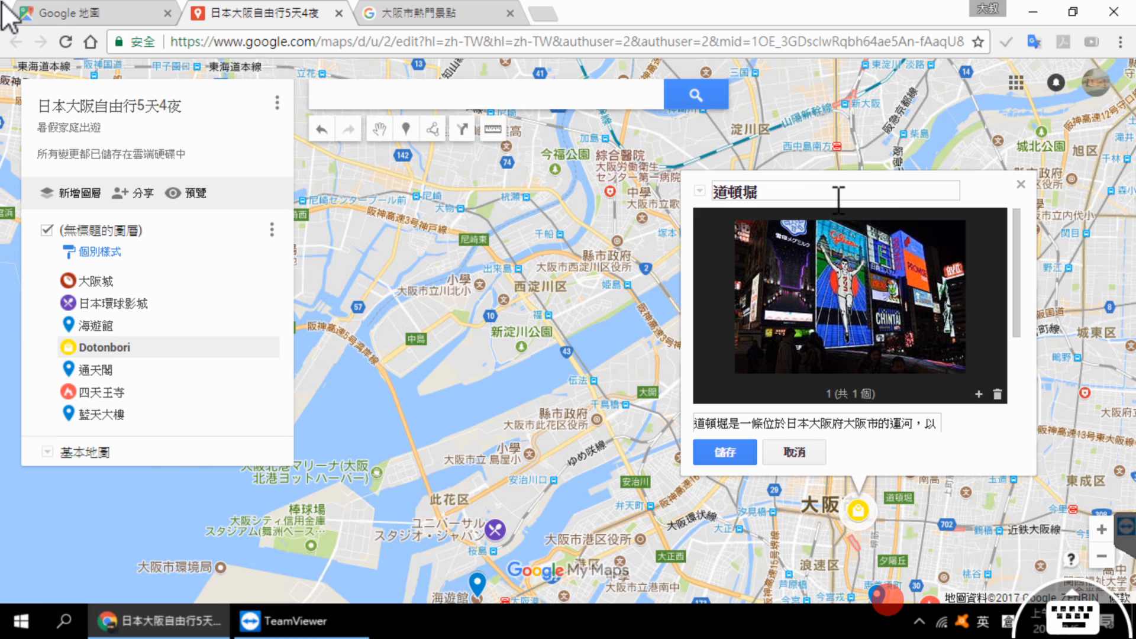
{"action": "left_click", "coordinate": [739, 452]}
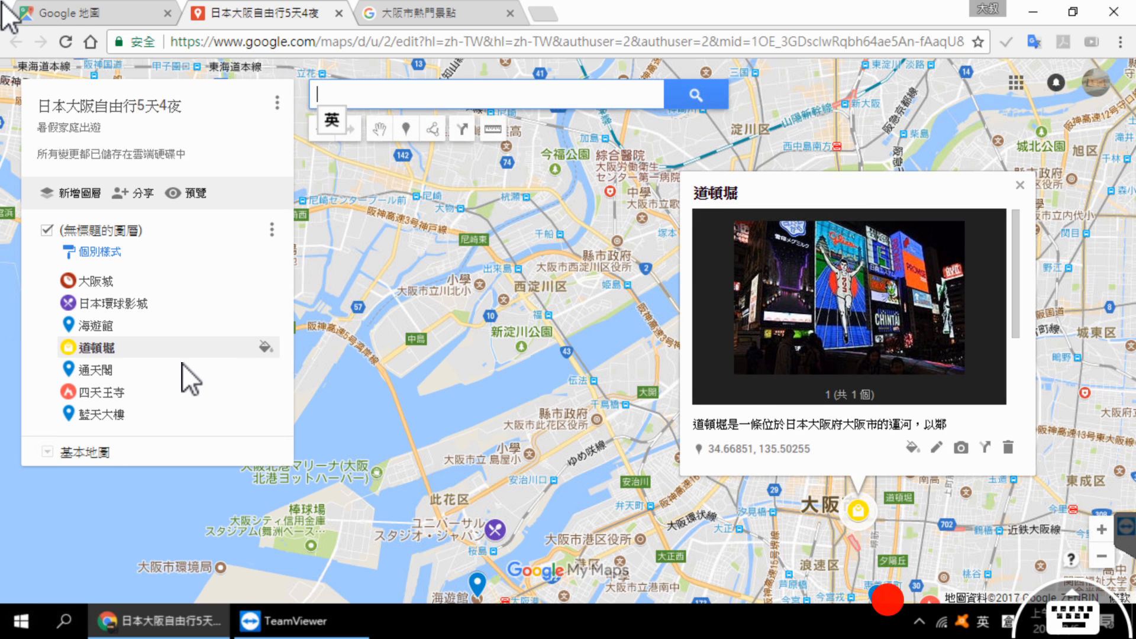
Step: Review the photos and descriptions of the 通天閣, 四天王寺 and 藍天大樓 markers
{"action": "left_click", "coordinate": [111, 371]}
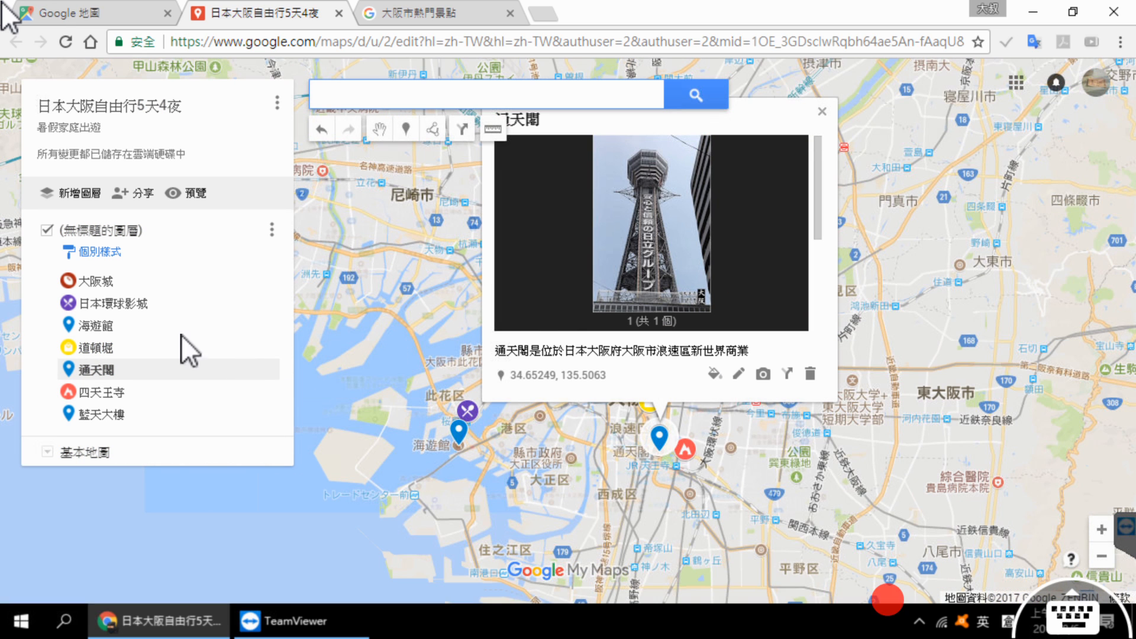
{"action": "left_click", "coordinate": [116, 393]}
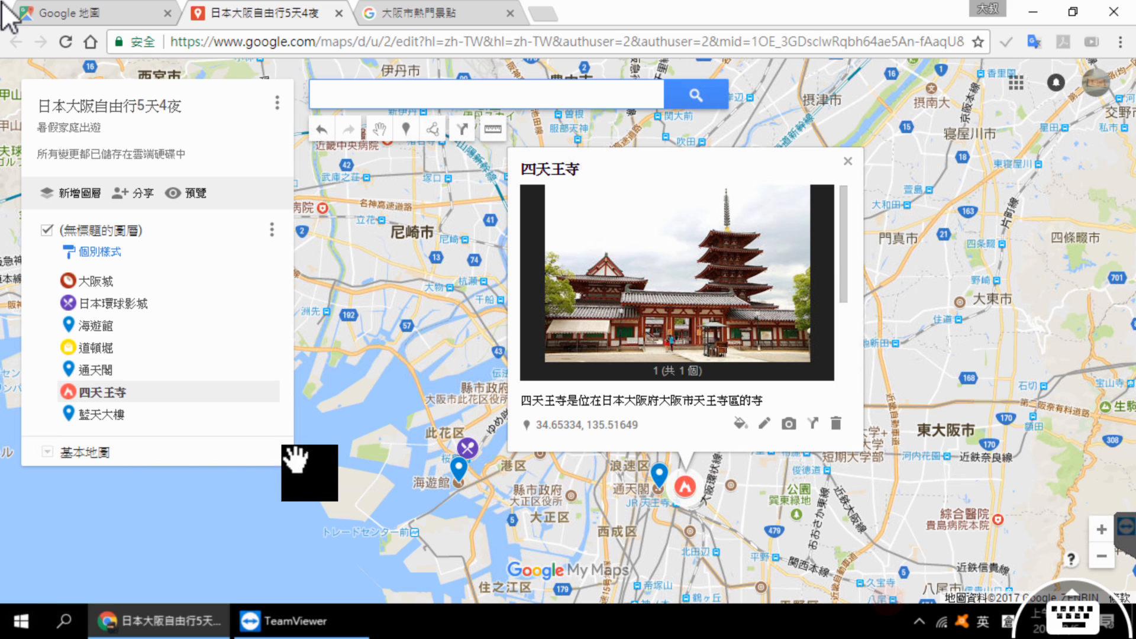
{"action": "left_click", "coordinate": [121, 416]}
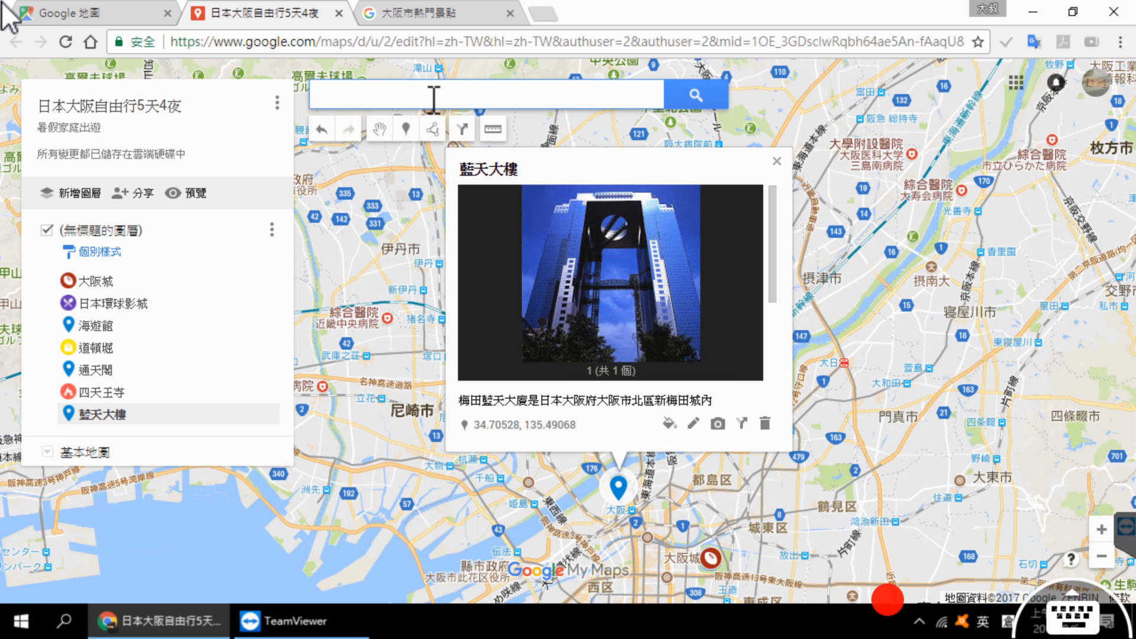
Step: Search the custom map for 關西空港 and add the found airport, 關西國際機場, to the map
{"action": "left_click", "coordinate": [434, 4]}
{"action": "left_click", "coordinate": [266, 3]}
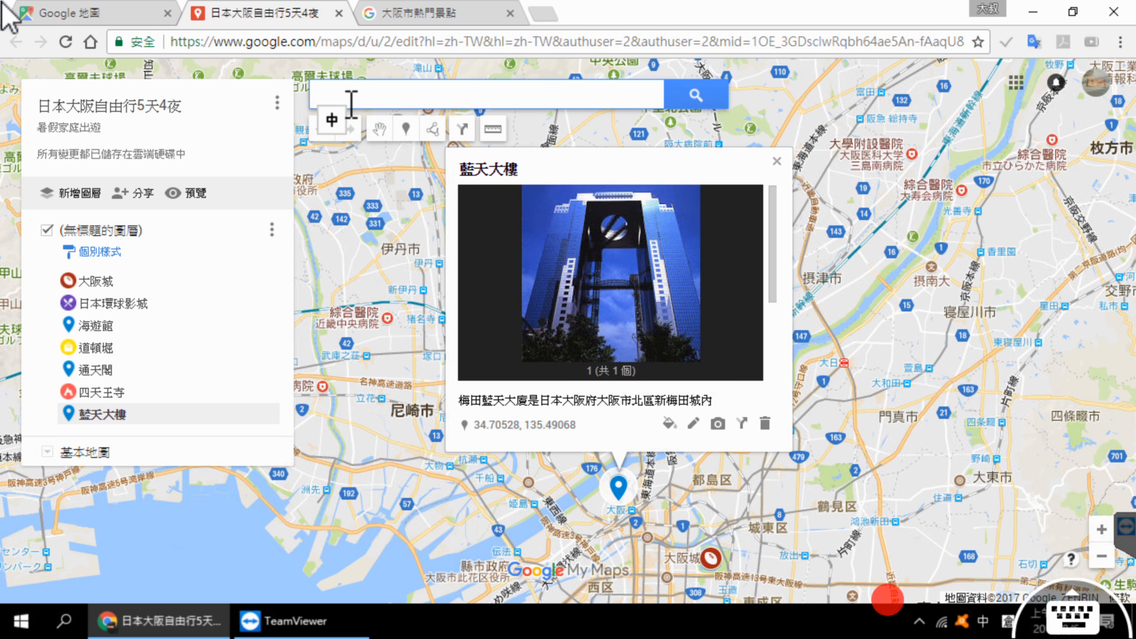
{"action": "type", "text": "ㄖ"}
{"action": "type", "text": "關西空"}
{"action": "type", "text": "港"}
{"action": "key", "text": "shift"}
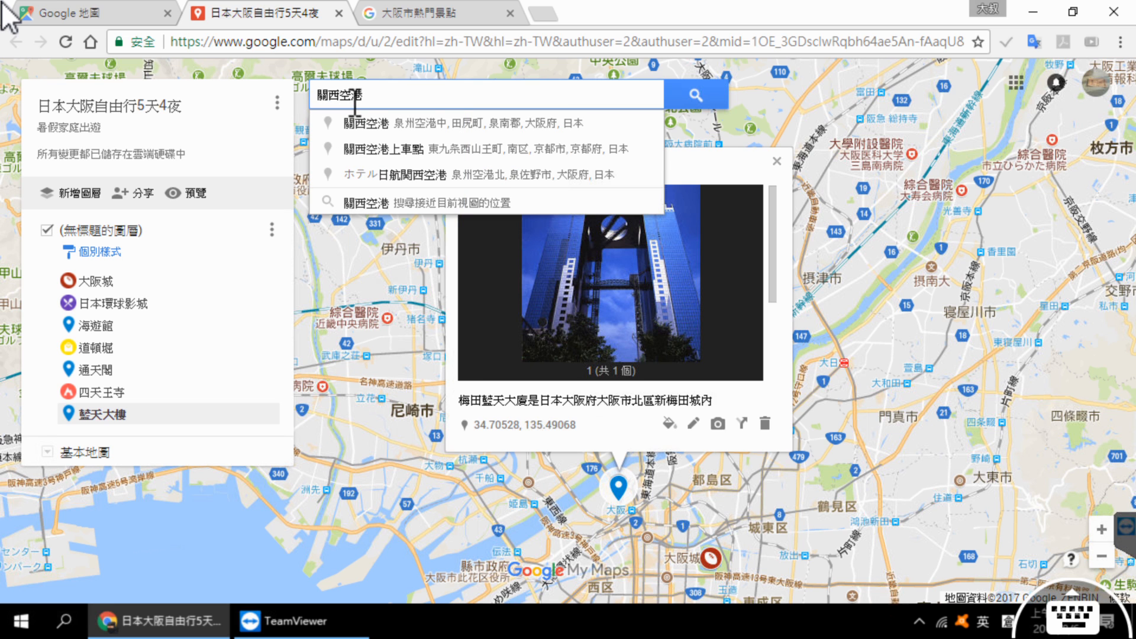
{"action": "left_click", "coordinate": [701, 94]}
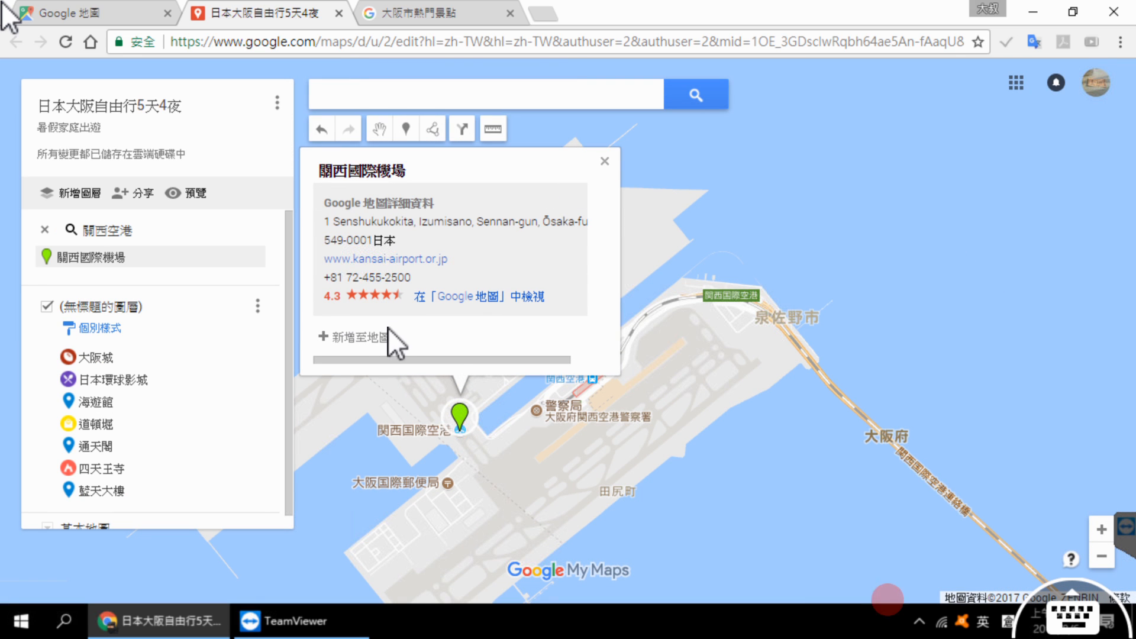
{"action": "left_click", "coordinate": [383, 338]}
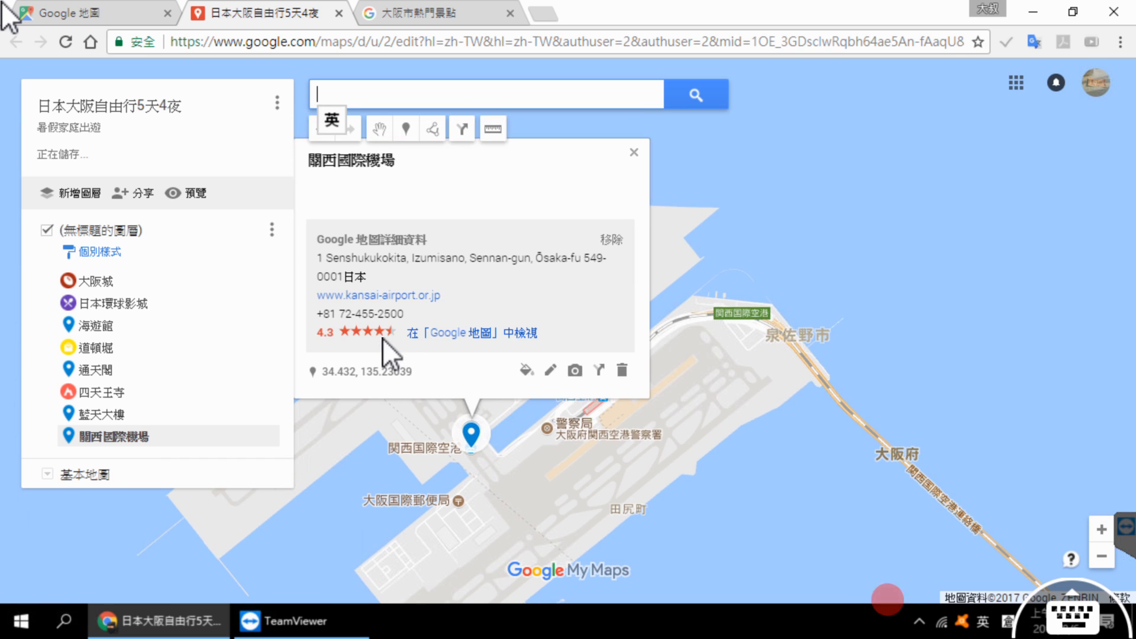
Step: Search Google Images for 關西國際機場 to find a photo for the airport marker
{"action": "left_click_drag", "start_coordinate": [405, 168], "coordinate": [353, 160]}
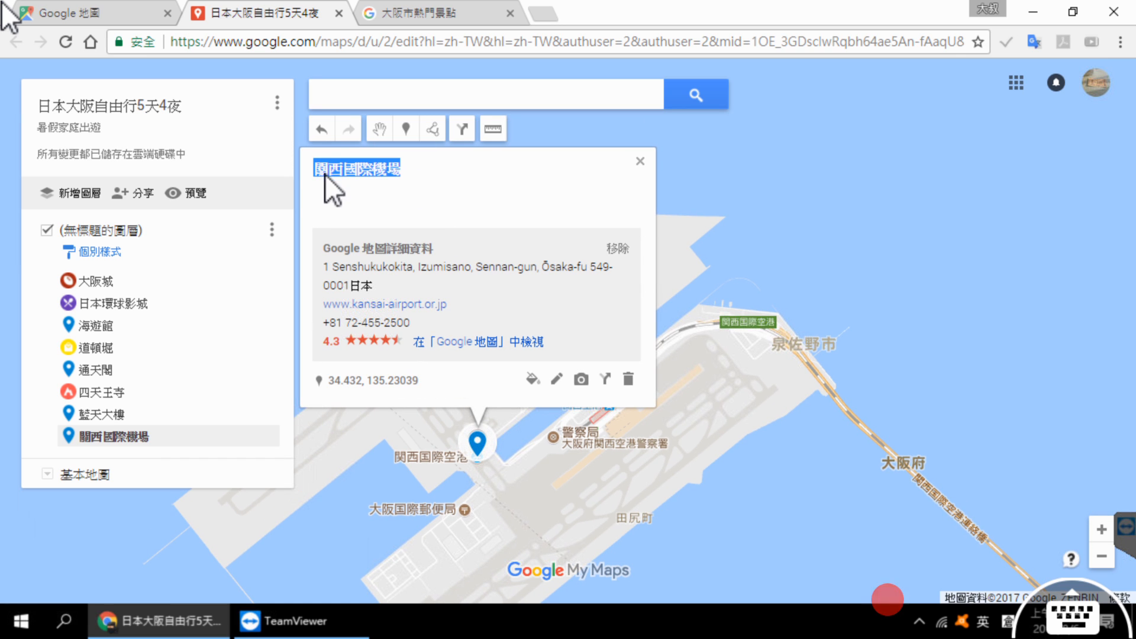
{"action": "left_click", "coordinate": [582, 382]}
{"action": "triple_click", "coordinate": [489, 223]}
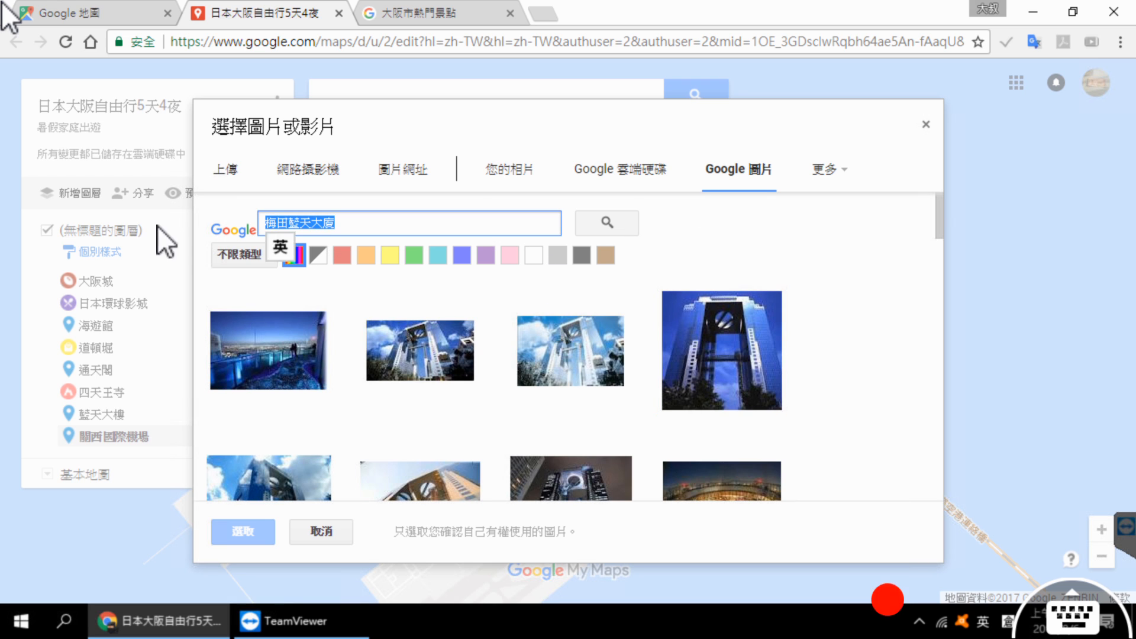
{"action": "type", "text": "西國際機場"}
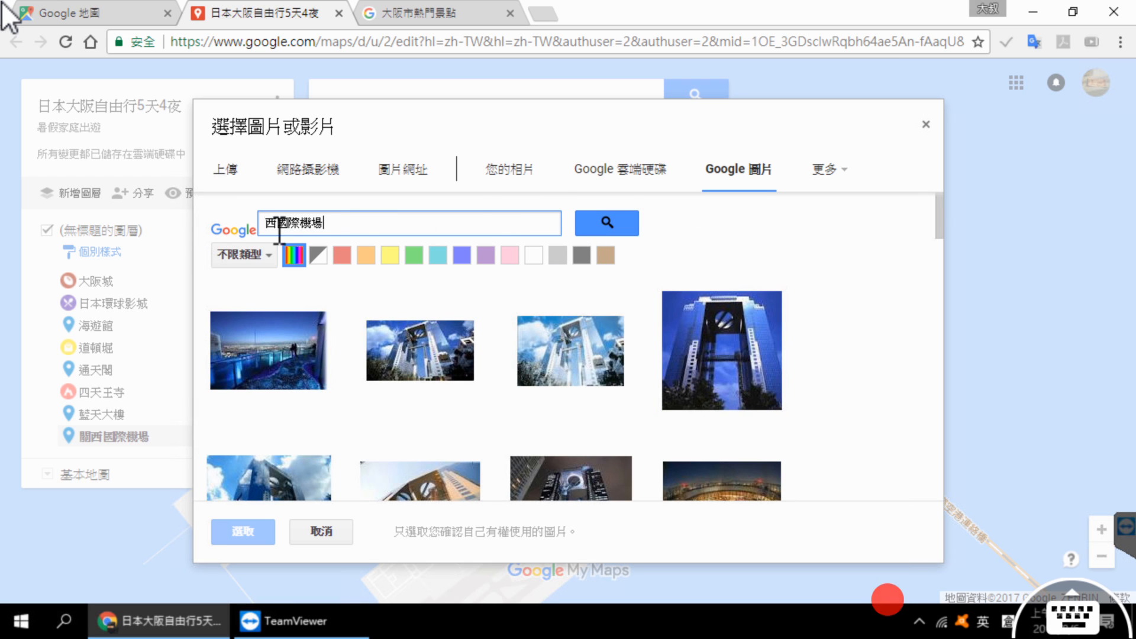
{"action": "key", "text": "shift"}
{"action": "type", "text": "日"}
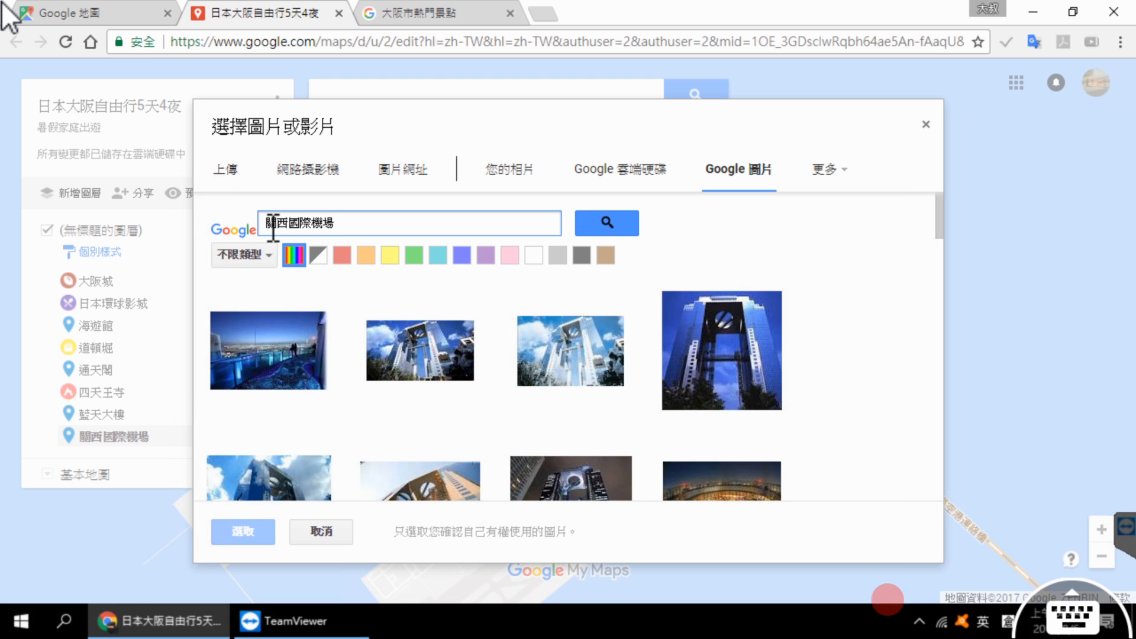
{"action": "left_click", "coordinate": [615, 225]}
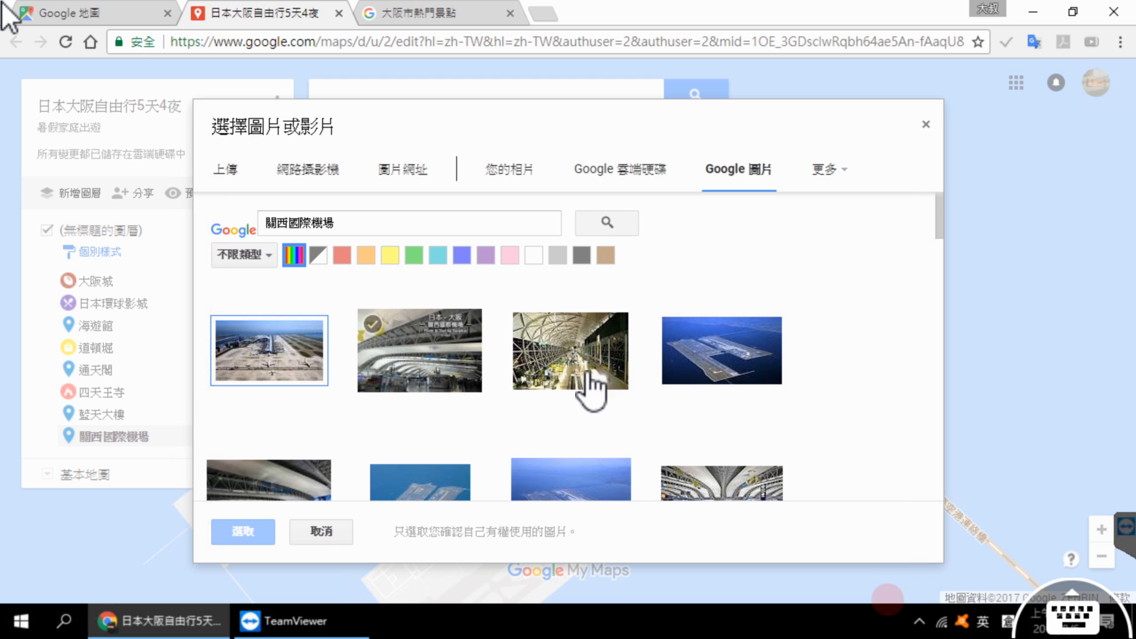
Step: Attach the terminal interior photo sourced from wikiwand.com to the 關西國際機場 marker, save it and close its details
{"action": "scroll", "coordinate": [750, 345], "scroll_direction": "down", "scroll_amount": 2}
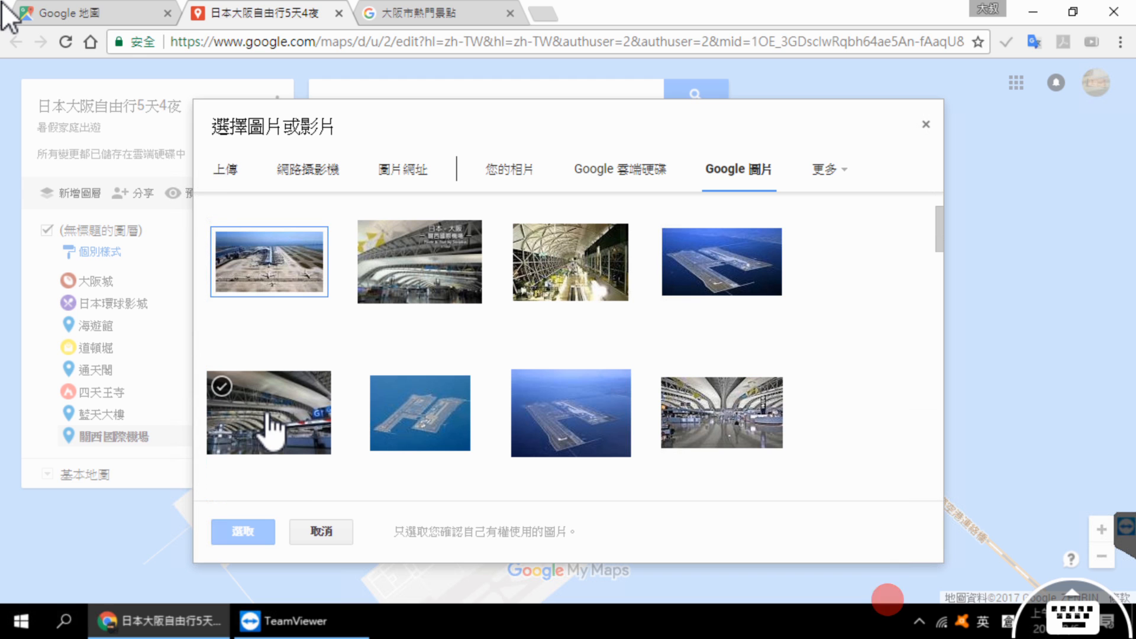
{"action": "left_click", "coordinate": [296, 446]}
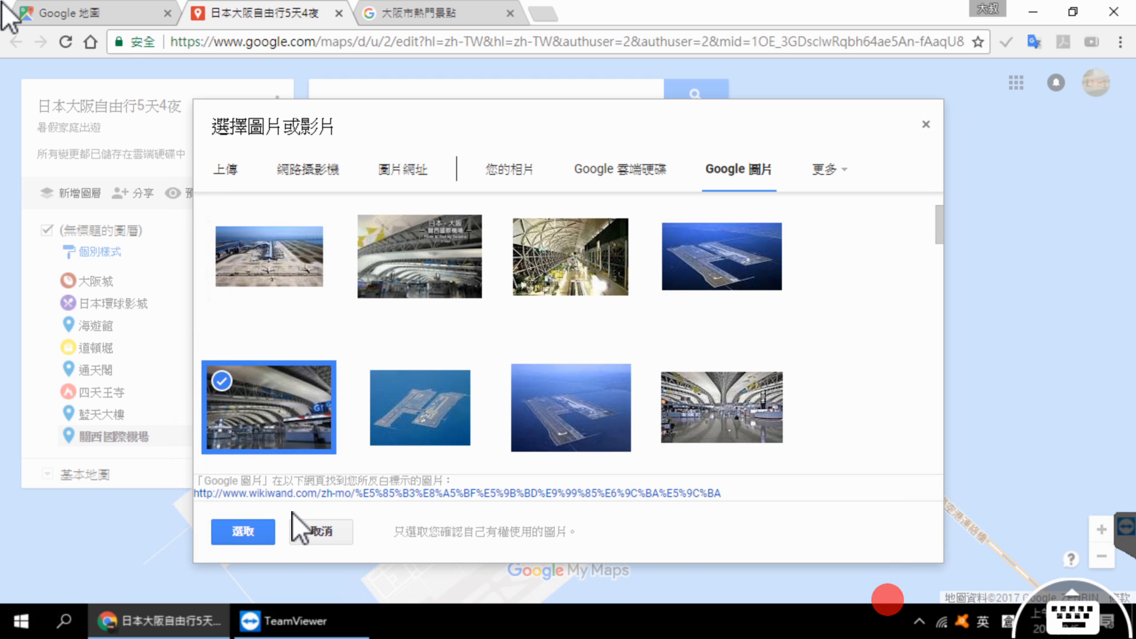
{"action": "left_click", "coordinate": [252, 535]}
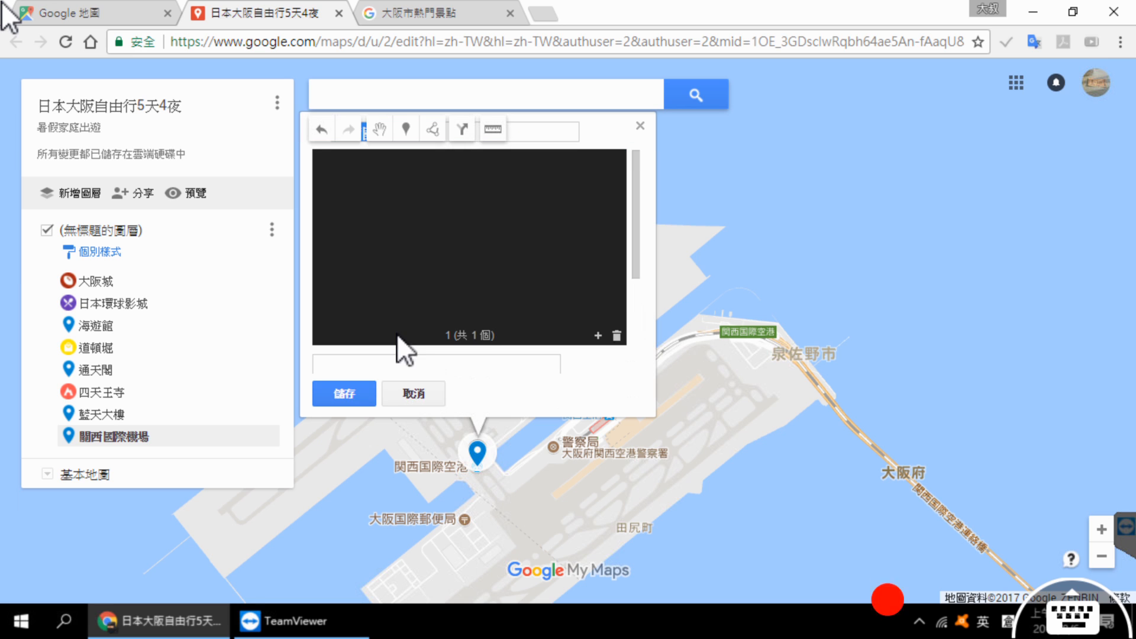
{"action": "left_click", "coordinate": [354, 392]}
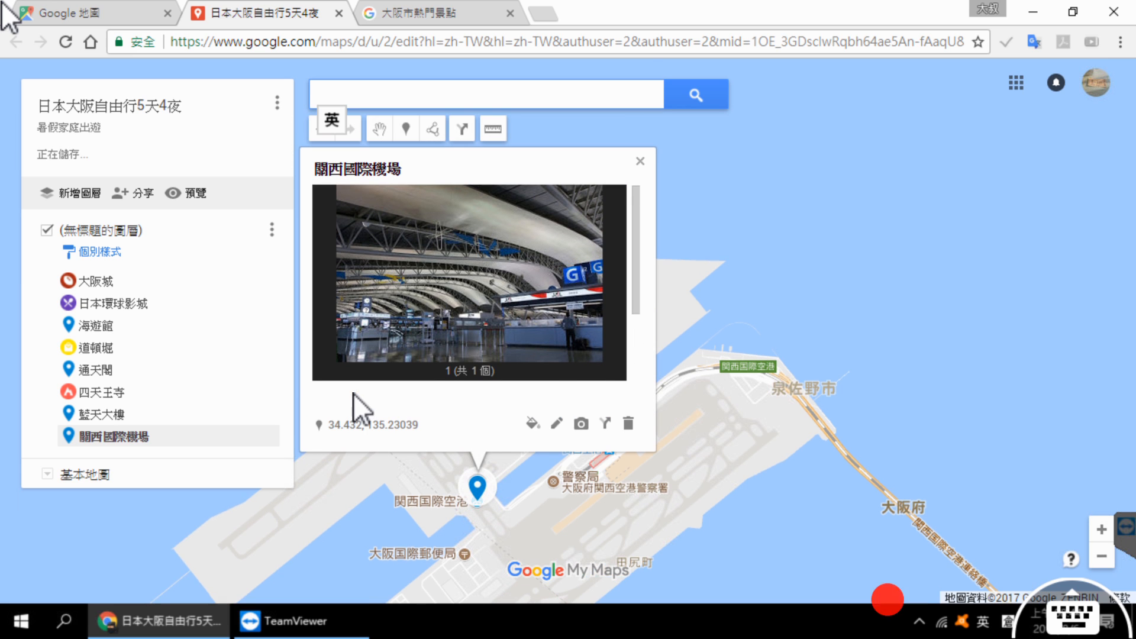
{"action": "left_click", "coordinate": [398, 494]}
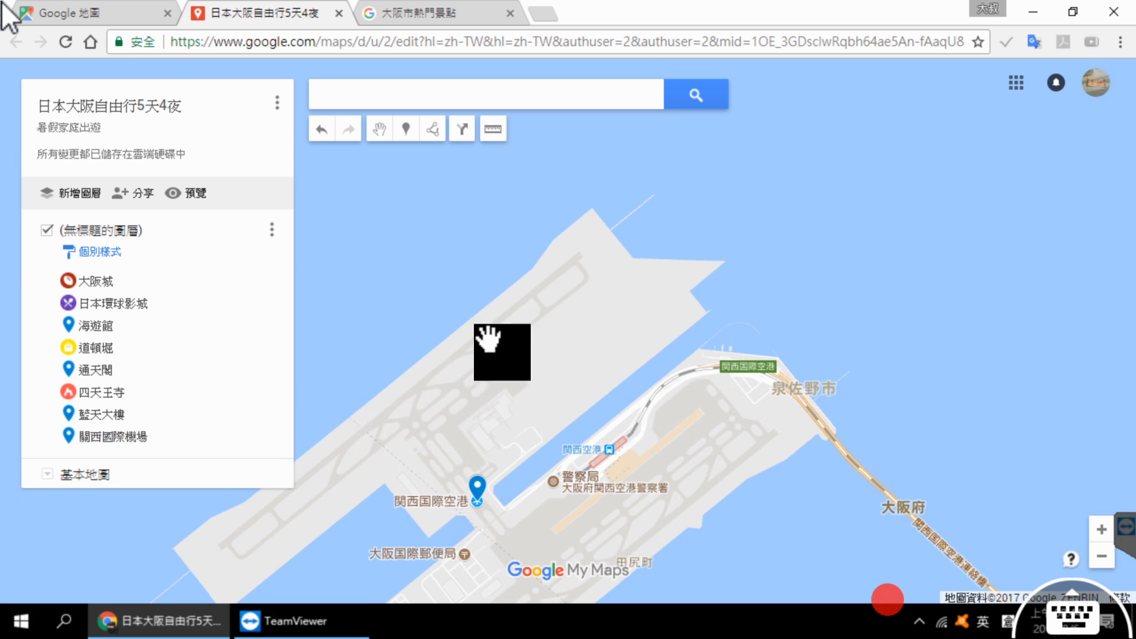
Step: Examine where the 關西國際機場 marker lies relative to the Osaka attractions and review its details
{"action": "scroll", "coordinate": [496, 340], "scroll_direction": "down", "scroll_amount": 1}
{"action": "scroll", "coordinate": [492, 329], "scroll_direction": "down", "scroll_amount": 1}
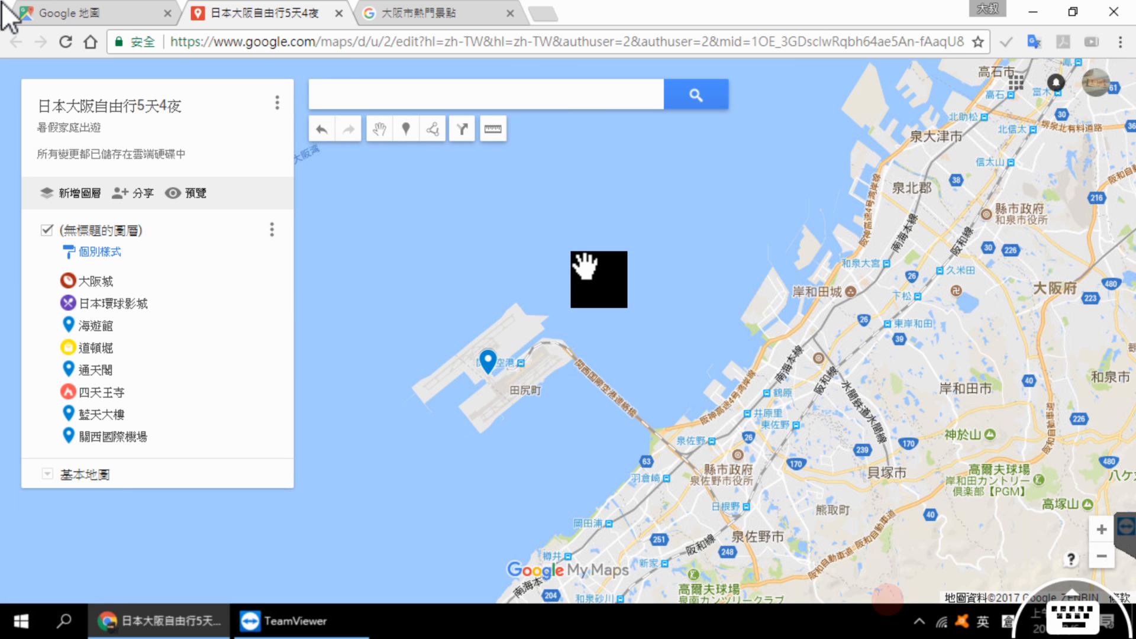
{"action": "scroll", "coordinate": [583, 263], "scroll_direction": "down", "scroll_amount": 1}
{"action": "scroll", "coordinate": [528, 398], "scroll_direction": "down", "scroll_amount": 1}
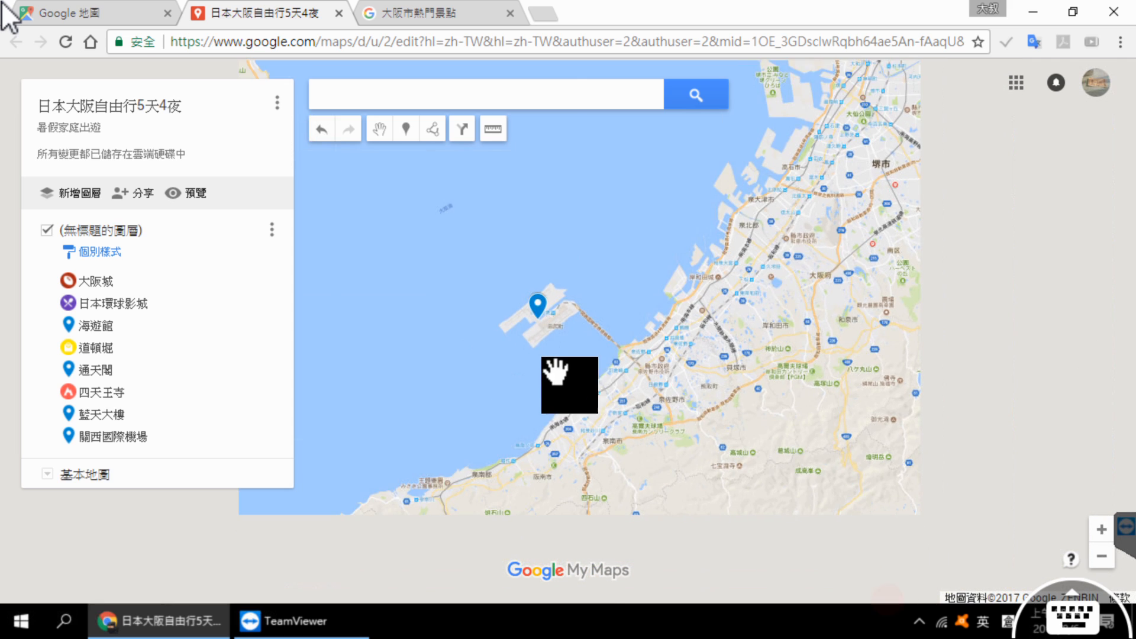
{"action": "scroll", "coordinate": [557, 372], "scroll_direction": "down", "scroll_amount": 1}
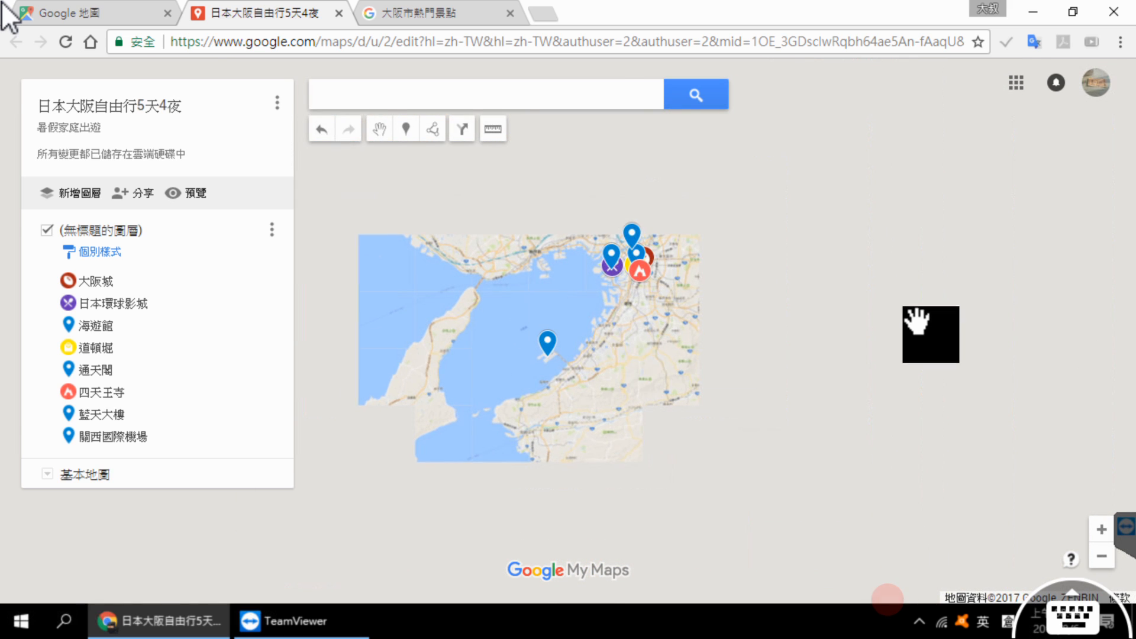
{"action": "scroll", "coordinate": [928, 325], "scroll_direction": "up", "scroll_amount": 1}
{"action": "left_click_drag", "start_coordinate": [684, 380], "coordinate": [868, 413]}
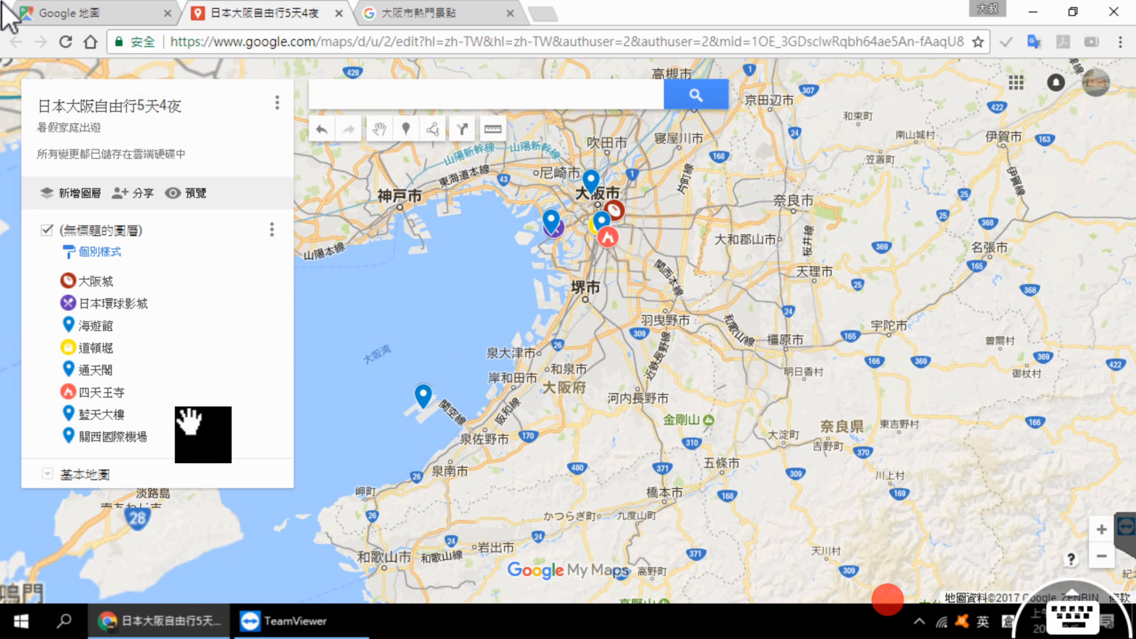
{"action": "left_click", "coordinate": [129, 441]}
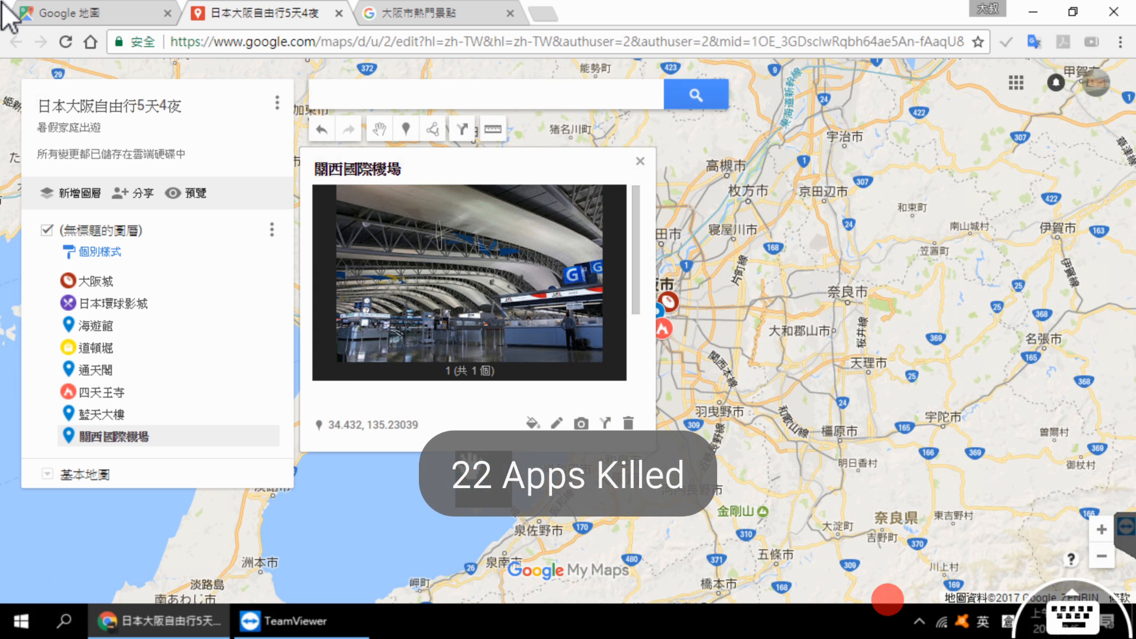
{"action": "left_click", "coordinate": [794, 330]}
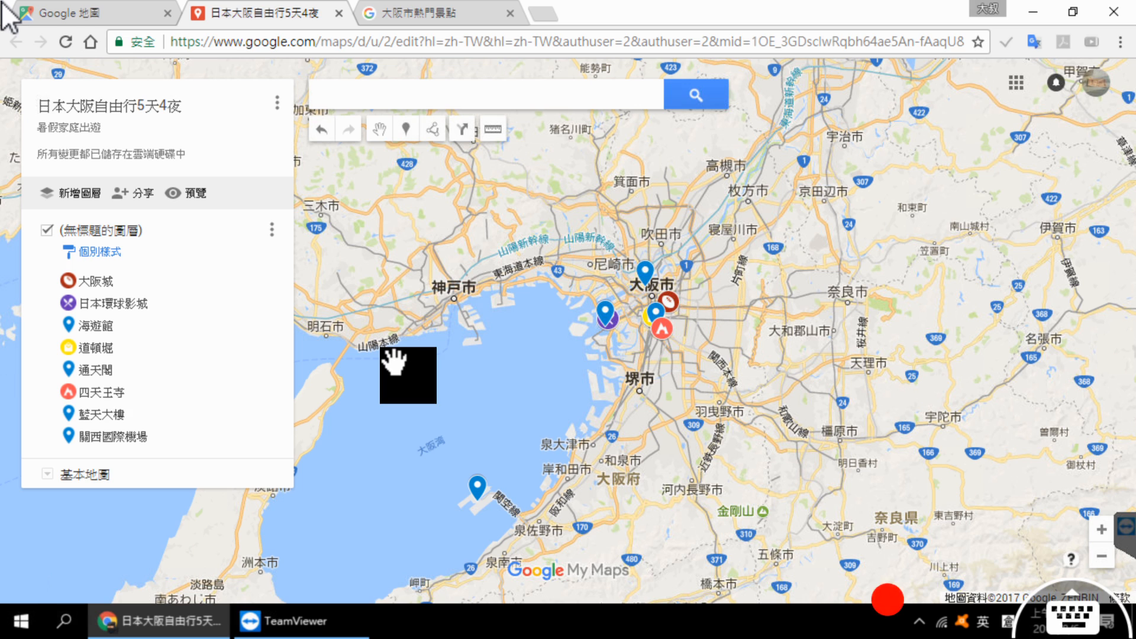
Step: Rename the untitled layer holding all the attractions as 第1天
{"action": "left_click", "coordinate": [128, 231]}
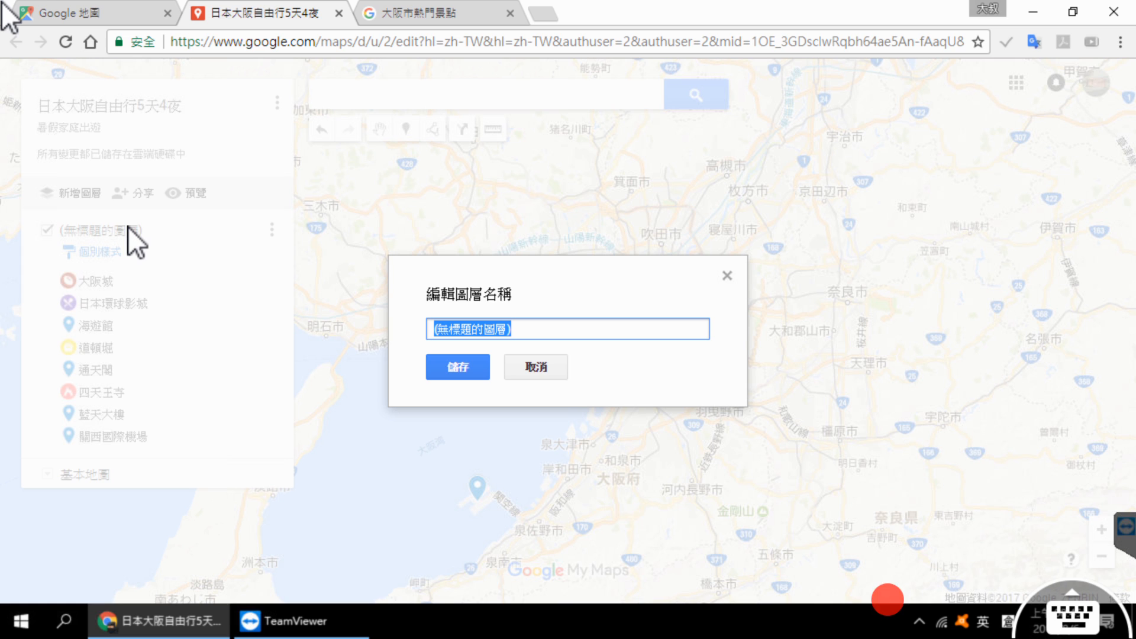
{"action": "key", "text": "shift"}
{"action": "type", "text": "第1一大"}
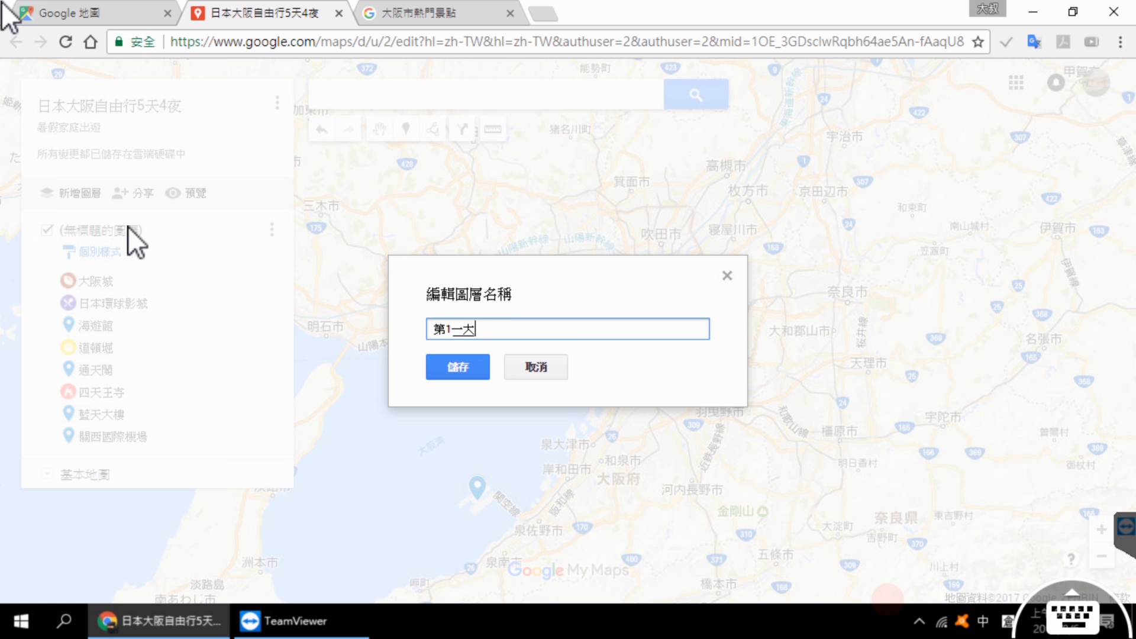
{"action": "key", "text": "space"}
{"action": "key", "text": "shift"}
{"action": "left_click_drag", "start_coordinate": [472, 332], "coordinate": [393, 322]}
{"action": "left_click", "coordinate": [465, 368]}
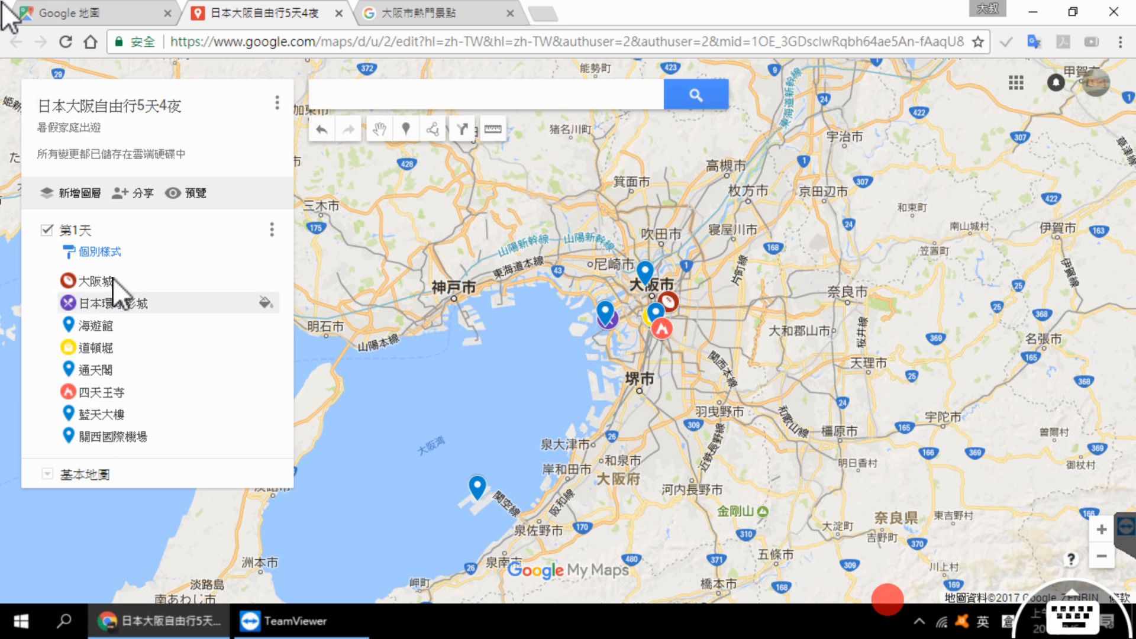
Step: Add a new layer to the map and name it 第2天
{"action": "left_click", "coordinate": [81, 197]}
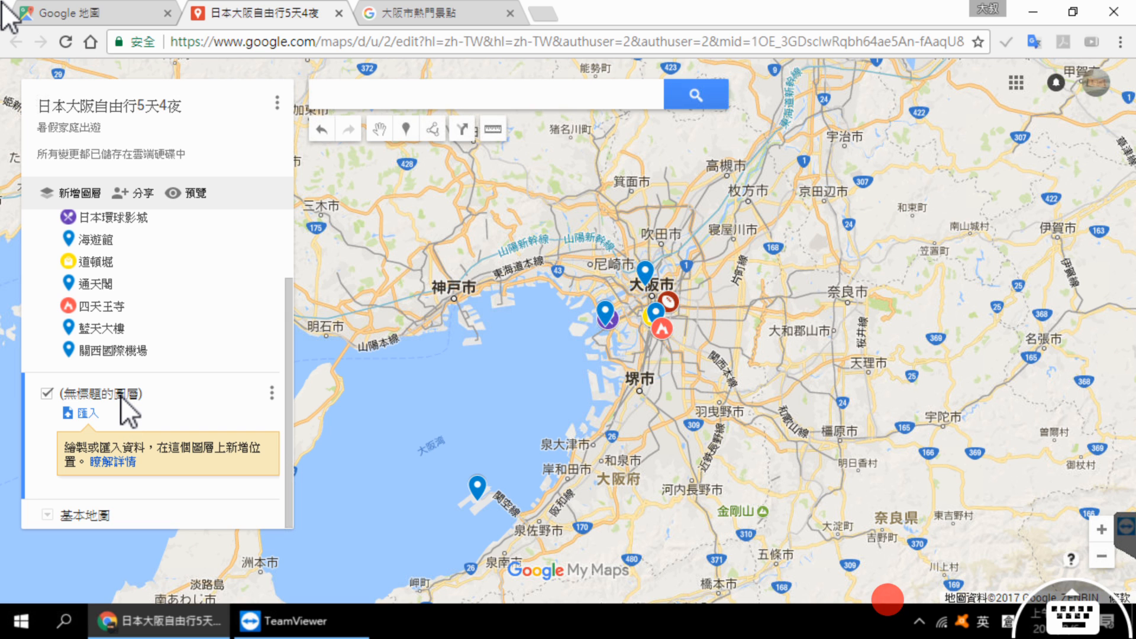
{"action": "left_click", "coordinate": [121, 396]}
{"action": "type", "text": "第1天"}
{"action": "left_click_drag", "start_coordinate": [452, 332], "coordinate": [444, 338]}
{"action": "type", "text": "2天"}
{"action": "left_click", "coordinate": [466, 371]}
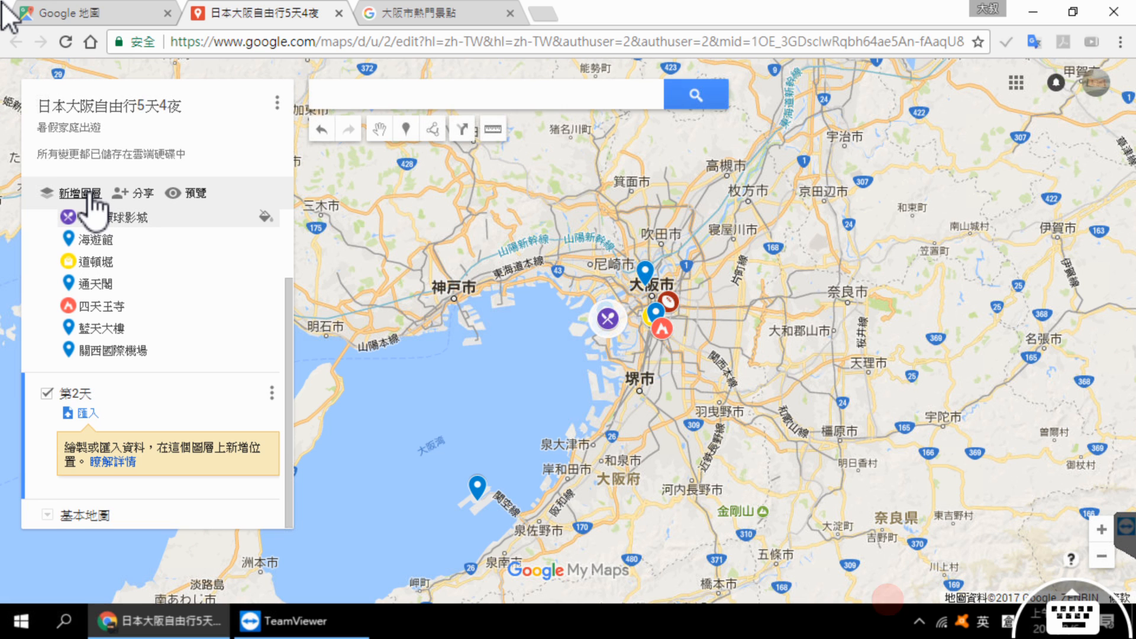
Step: Add another layer below 第2天 and name it 第3天
{"action": "left_click", "coordinate": [88, 194]}
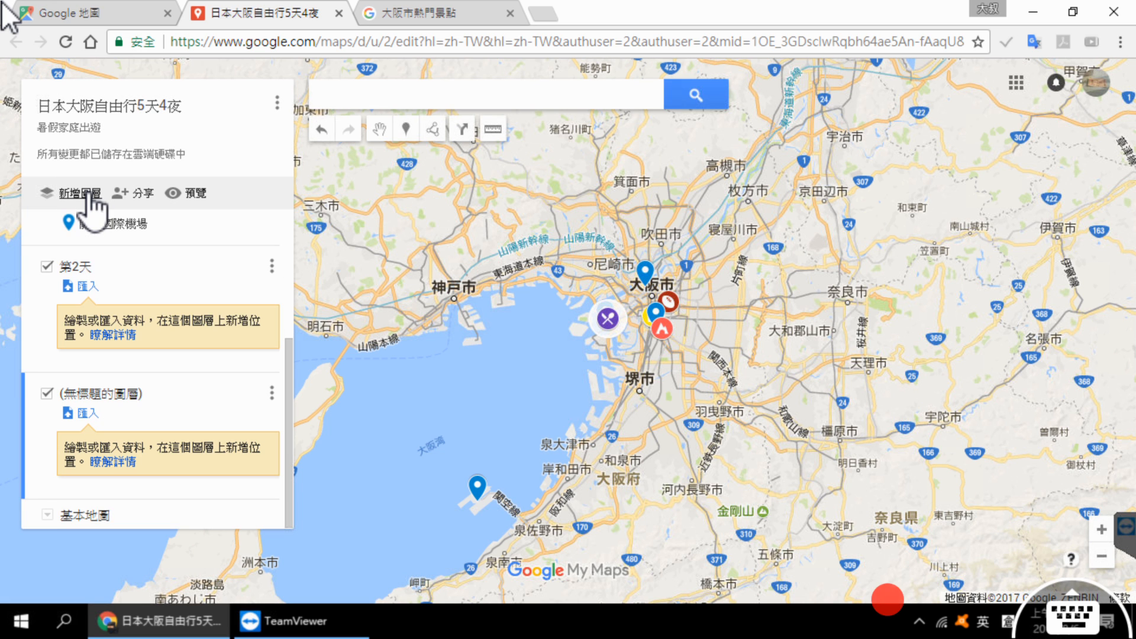
{"action": "left_click", "coordinate": [112, 395]}
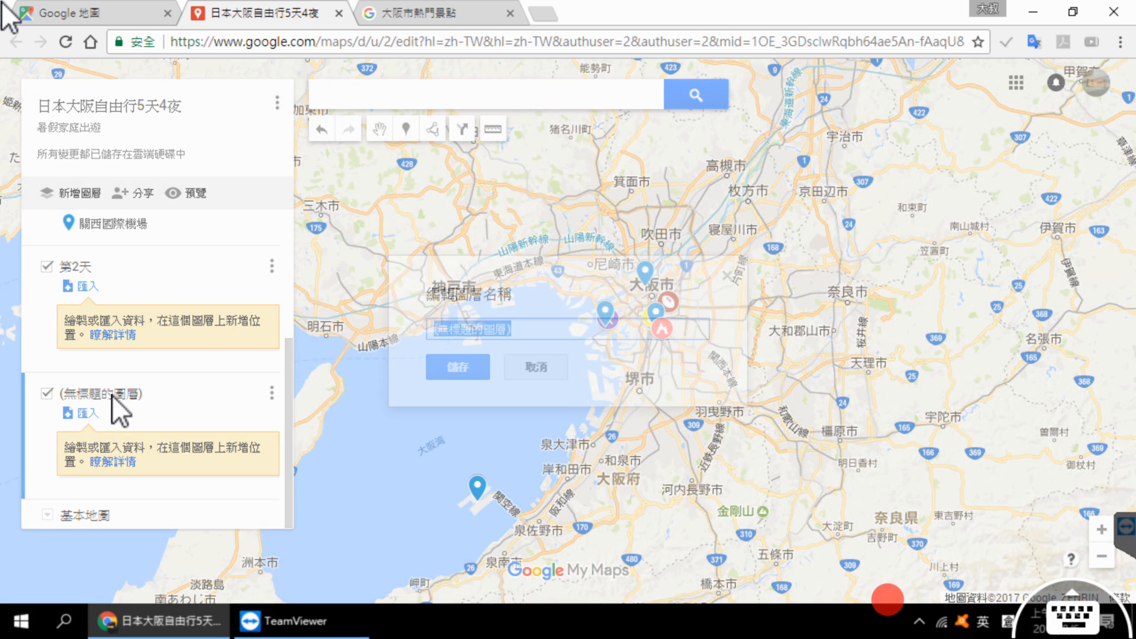
{"action": "type", "text": "第1天"}
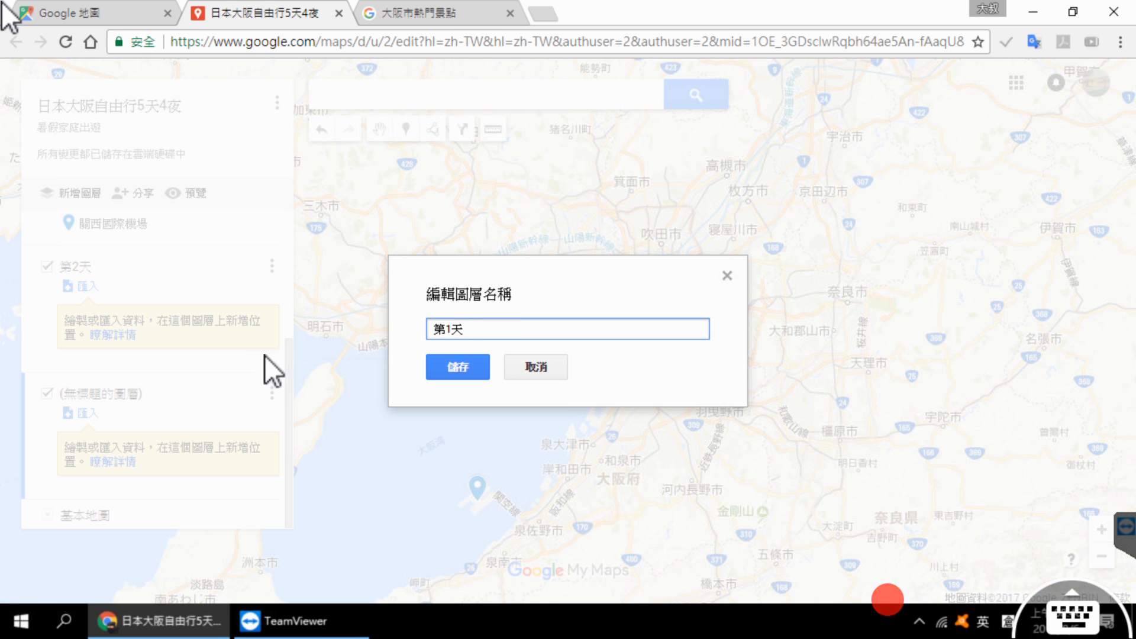
{"action": "double_click", "coordinate": [450, 329]}
{"action": "type", "text": "3"}
{"action": "left_click", "coordinate": [457, 367]}
Step: Add another layer below 第3天 and name it 第4天
{"action": "left_click", "coordinate": [85, 198]}
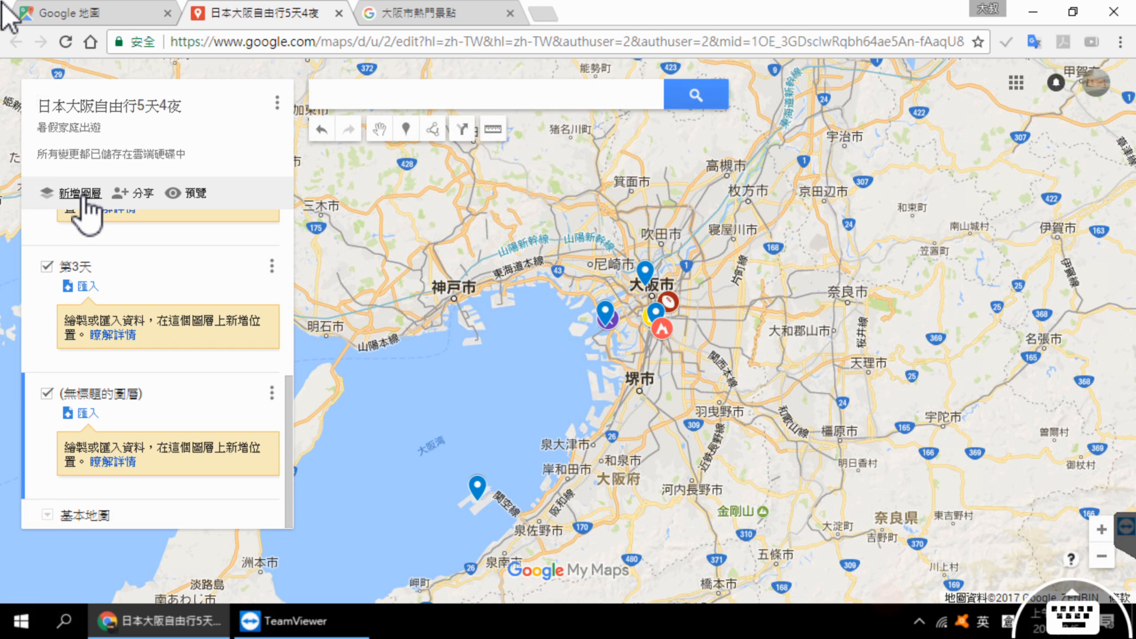
{"action": "left_click", "coordinate": [131, 396]}
{"action": "type", "text": "第1天"}
{"action": "left_click_drag", "start_coordinate": [455, 335], "coordinate": [449, 336]}
{"action": "type", "text": "4天"}
{"action": "left_click", "coordinate": [467, 364]}
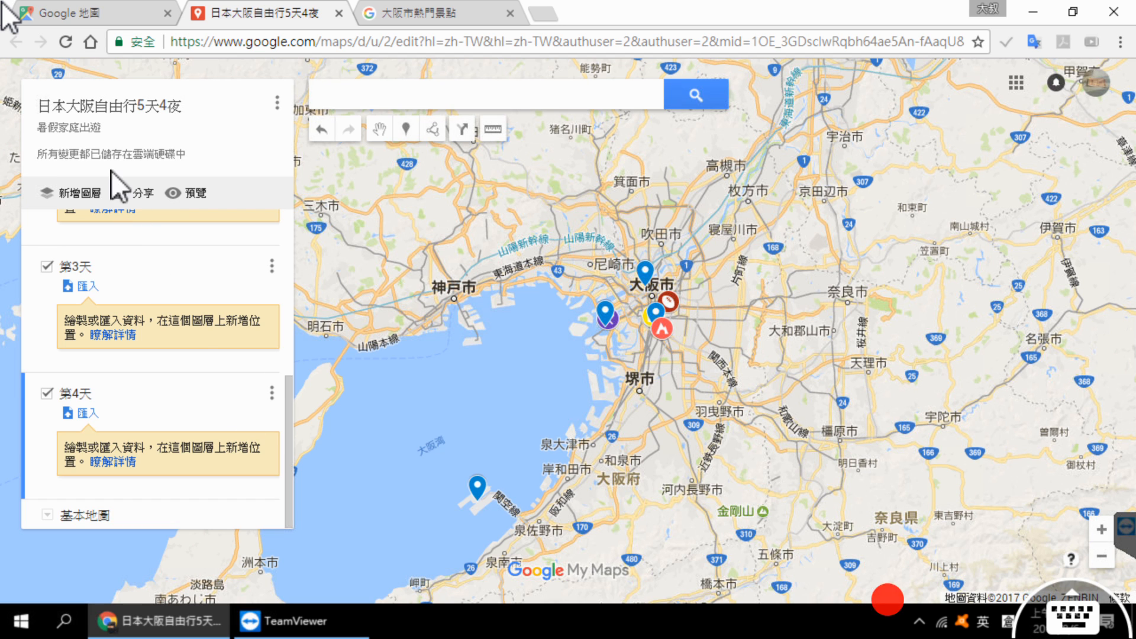
Step: Add another layer below 第4天 and name it 第5天
{"action": "left_click", "coordinate": [87, 200]}
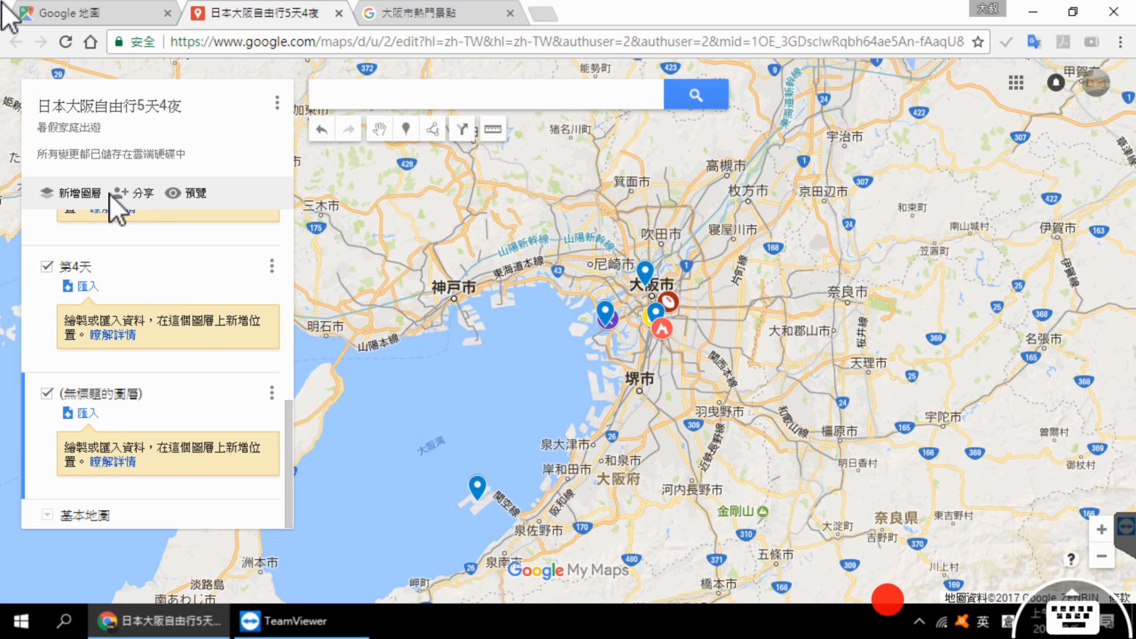
{"action": "left_click", "coordinate": [119, 391]}
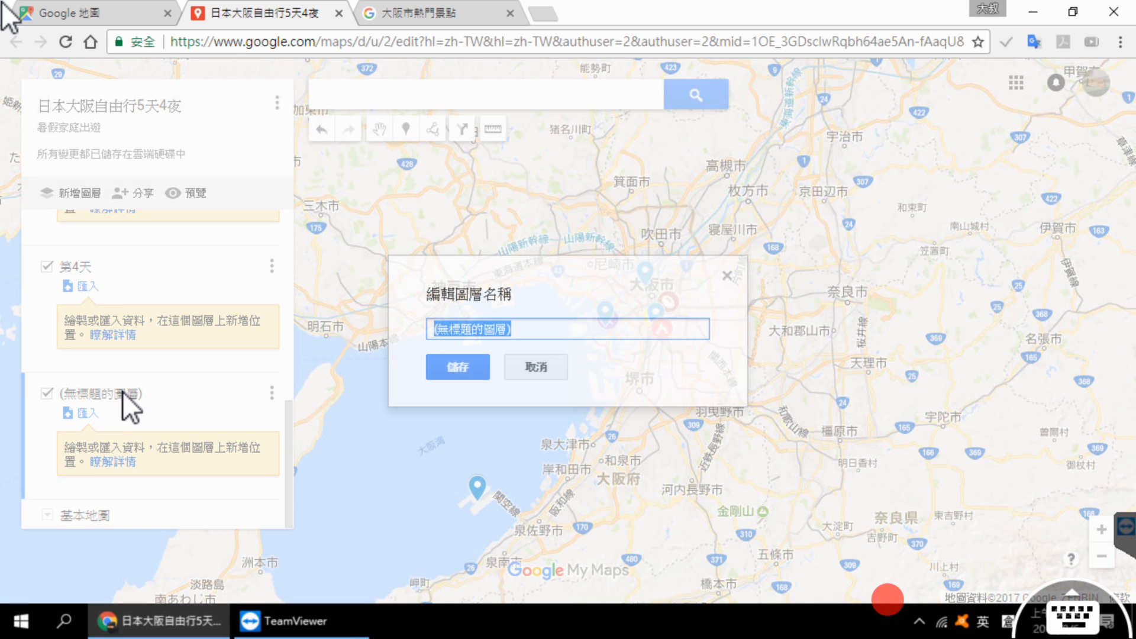
{"action": "type", "text": "第1天"}
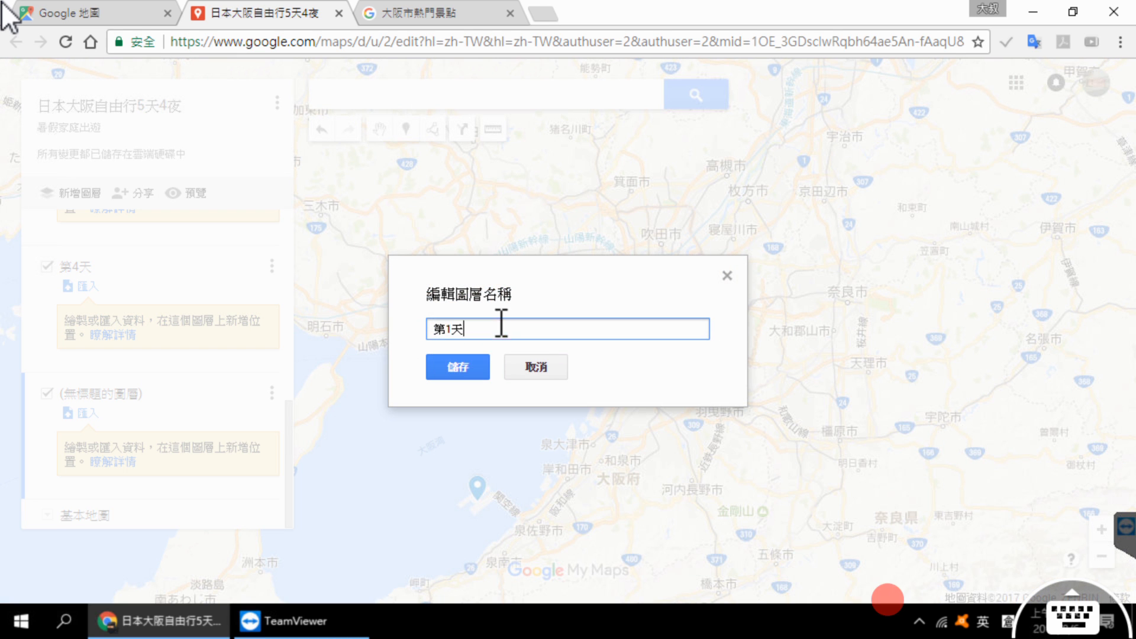
{"action": "double_click", "coordinate": [451, 329]}
{"action": "type", "text": "5"}
{"action": "left_click", "coordinate": [468, 367]}
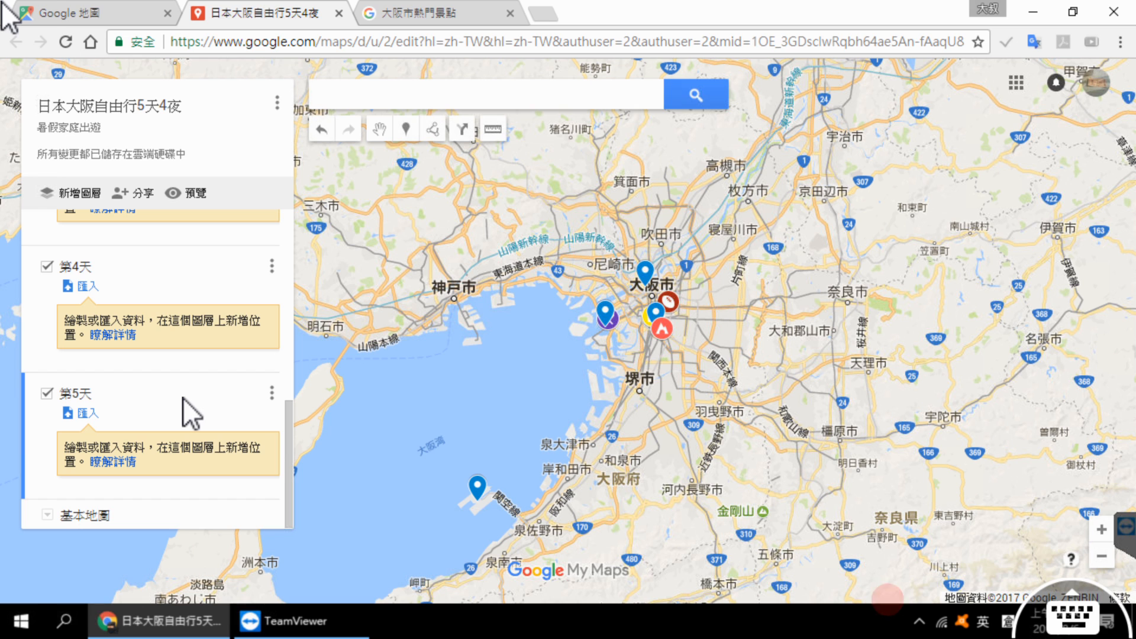
Step: Look through the layers 第1天 to 第5天 and the places listed under 第1天
{"action": "scroll", "coordinate": [183, 398], "scroll_direction": "up", "scroll_amount": 7}
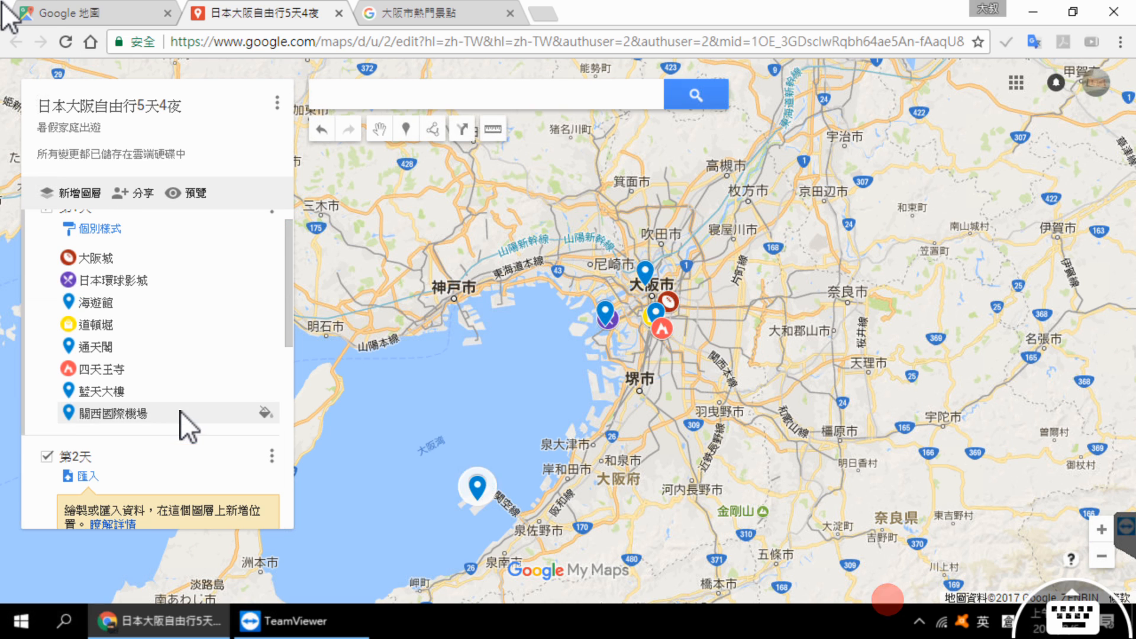
{"action": "scroll", "coordinate": [161, 373], "scroll_direction": "down", "scroll_amount": 3}
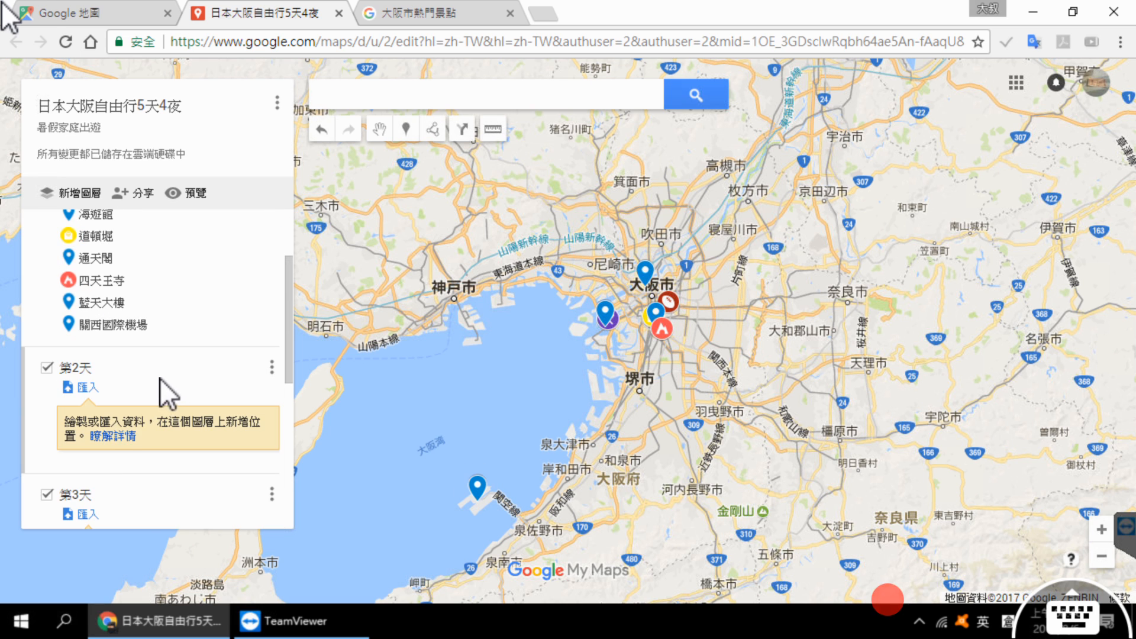
{"action": "scroll", "coordinate": [155, 414], "scroll_direction": "down", "scroll_amount": 3}
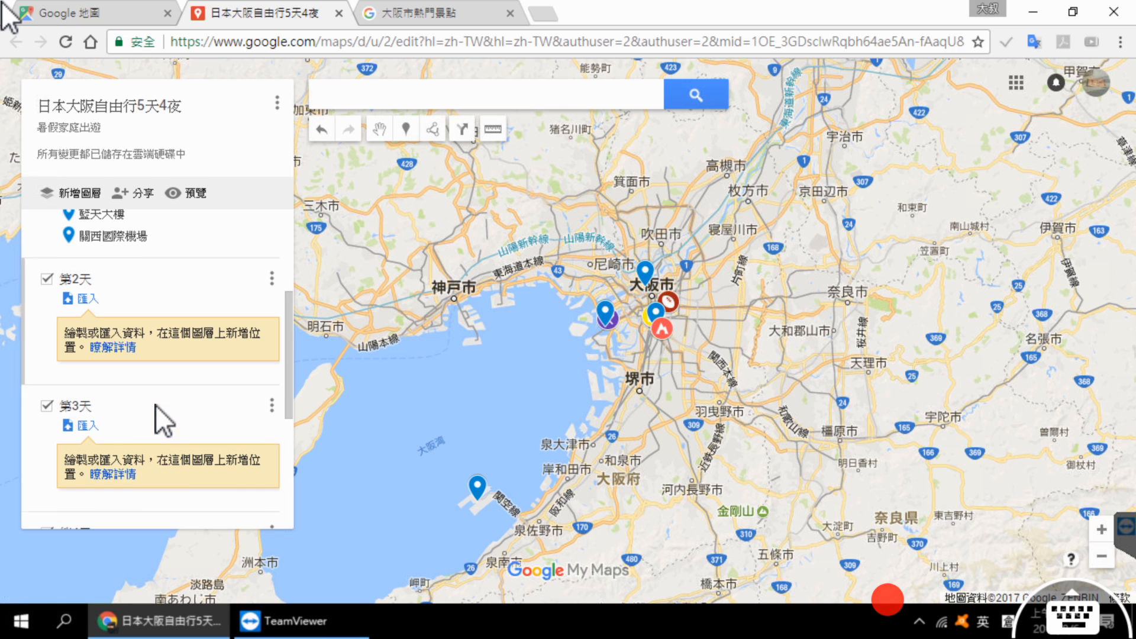
{"action": "scroll", "coordinate": [159, 465], "scroll_direction": "down", "scroll_amount": 3}
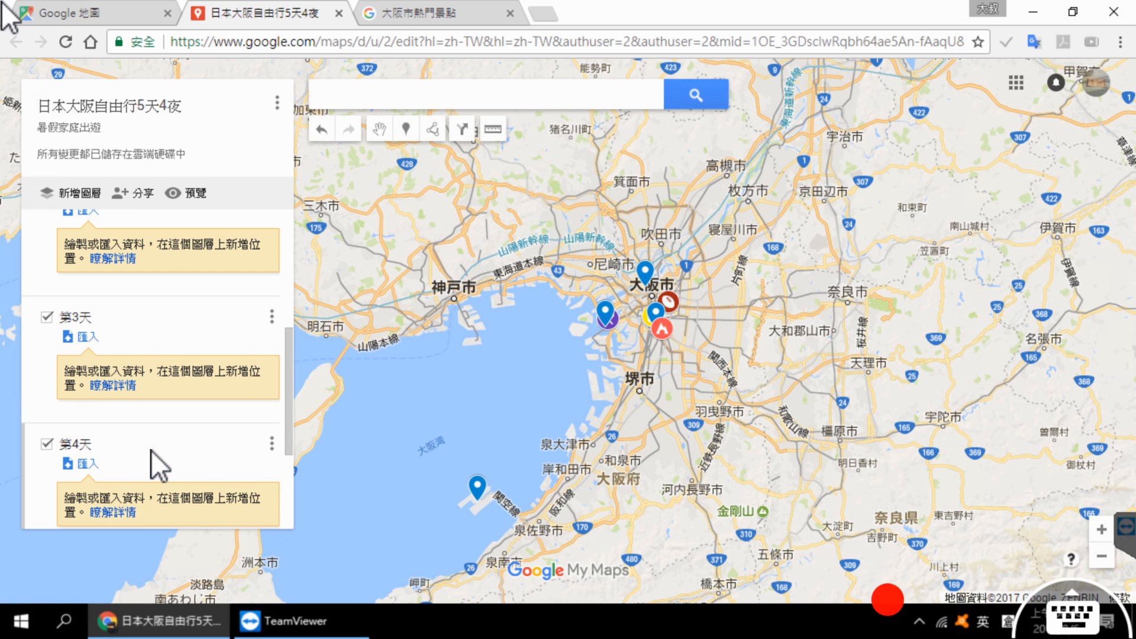
{"action": "scroll", "coordinate": [150, 455], "scroll_direction": "down", "scroll_amount": 3}
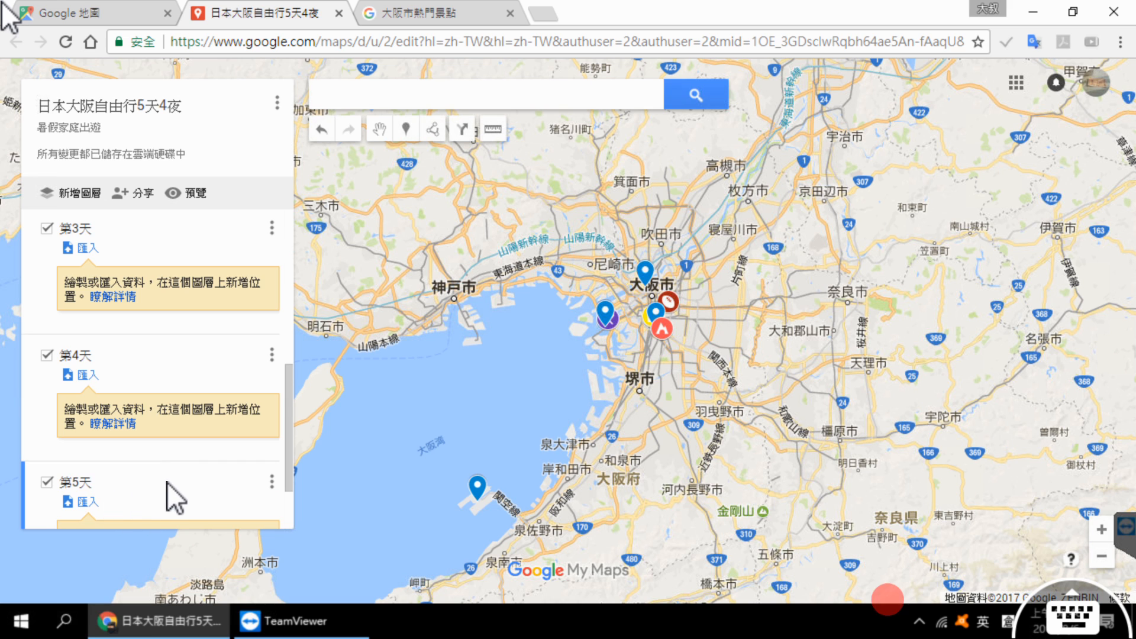
{"action": "scroll", "coordinate": [167, 482], "scroll_direction": "up", "scroll_amount": 9}
{"action": "scroll", "coordinate": [171, 473], "scroll_direction": "up", "scroll_amount": 3}
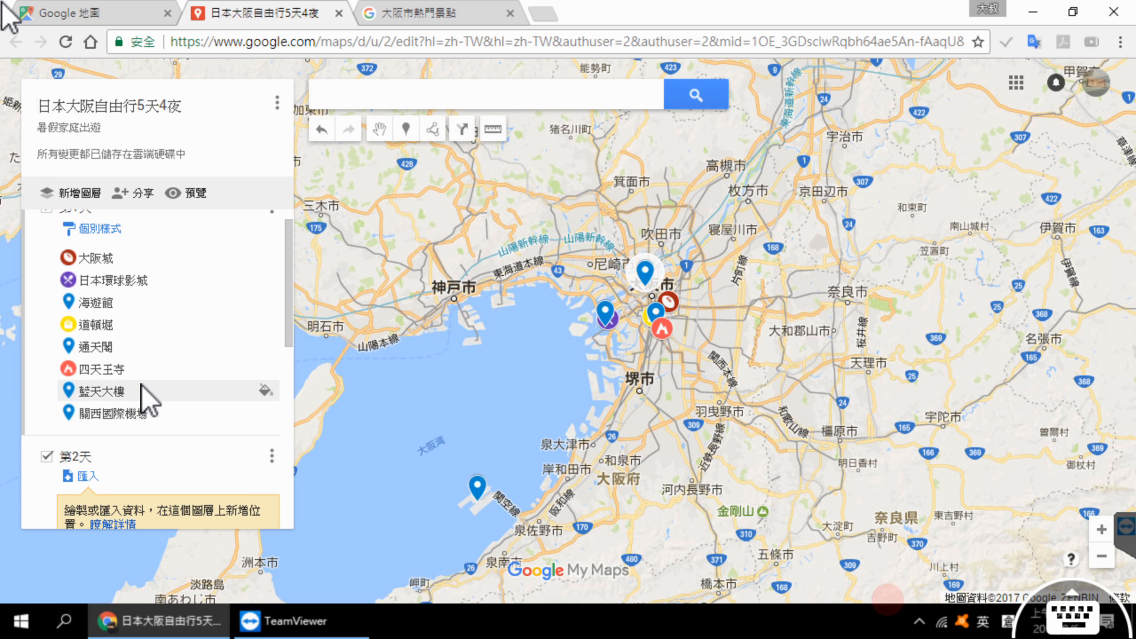
{"action": "scroll", "coordinate": [141, 385], "scroll_direction": "up", "scroll_amount": 1}
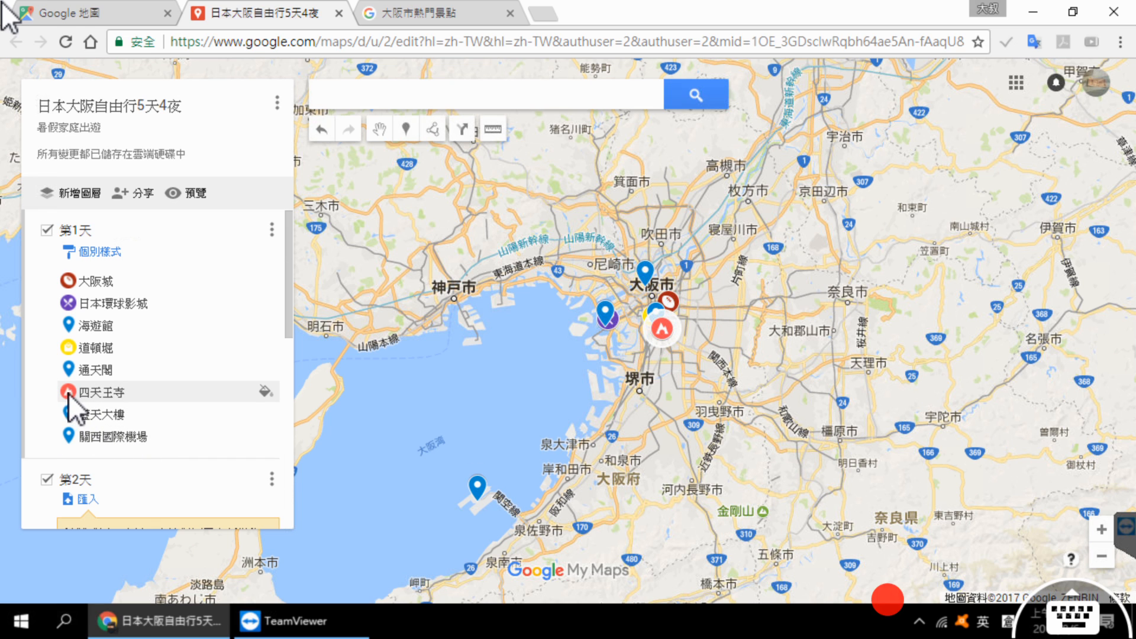
Step: Move the 四天王寺 and 藍天大樓 markers from the 第1天 layer into the 第2天 layer
{"action": "scroll", "coordinate": [78, 392], "scroll_direction": "down", "scroll_amount": 2}
{"action": "left_click", "coordinate": [71, 304]}
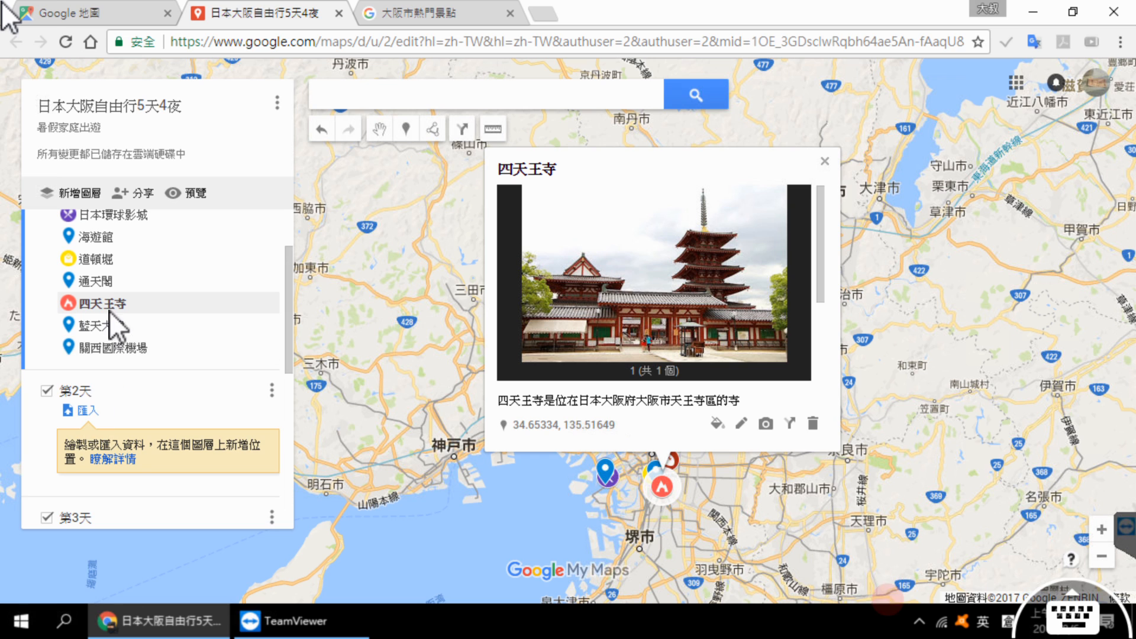
{"action": "left_click_drag", "start_coordinate": [94, 304], "coordinate": [94, 414]}
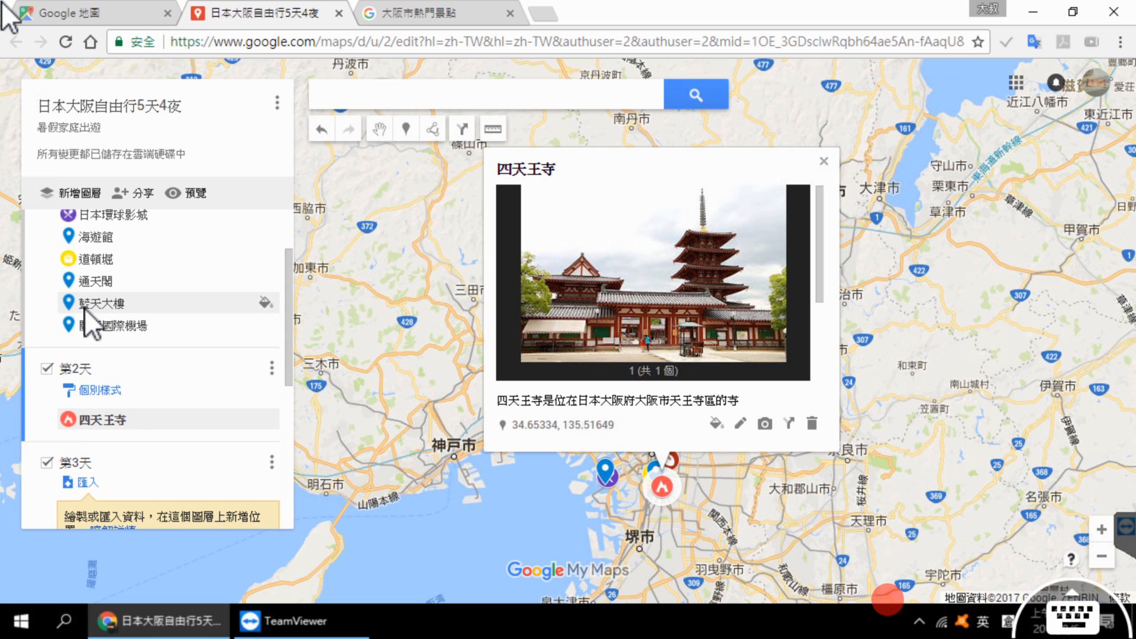
{"action": "left_click", "coordinate": [87, 304]}
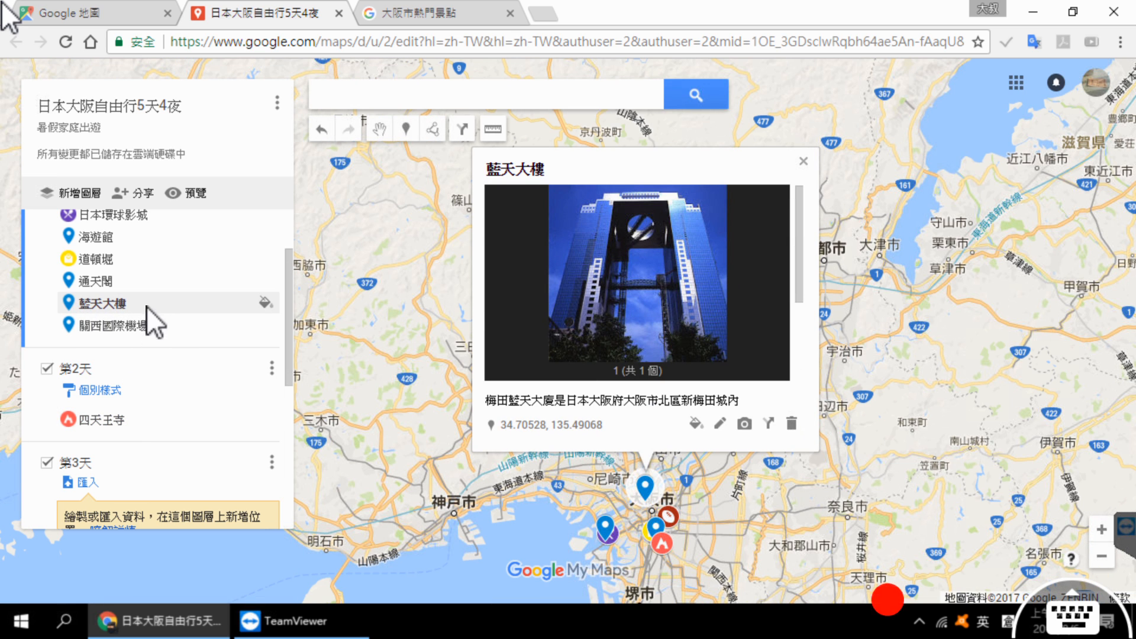
{"action": "left_click_drag", "start_coordinate": [167, 304], "coordinate": [173, 332]}
{"action": "left_click_drag", "start_coordinate": [169, 379], "coordinate": [159, 376]}
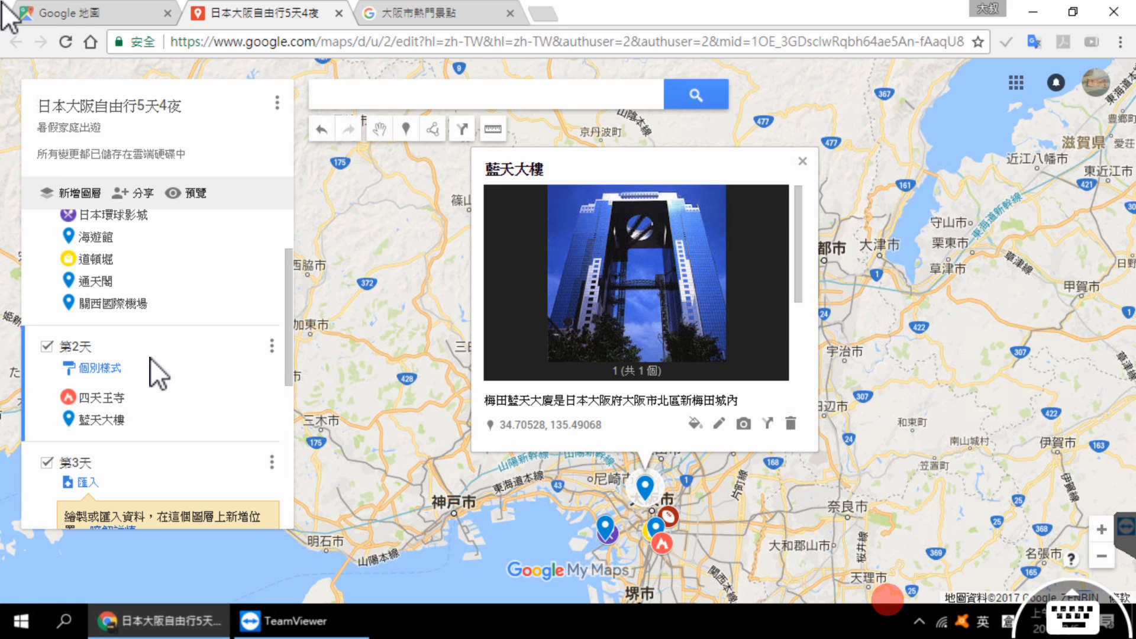
Step: Move the 通天閣 marker from 第1天 into the 第3天 layer and 海遊館 into the 第4天 layer
{"action": "left_click", "coordinate": [90, 281]}
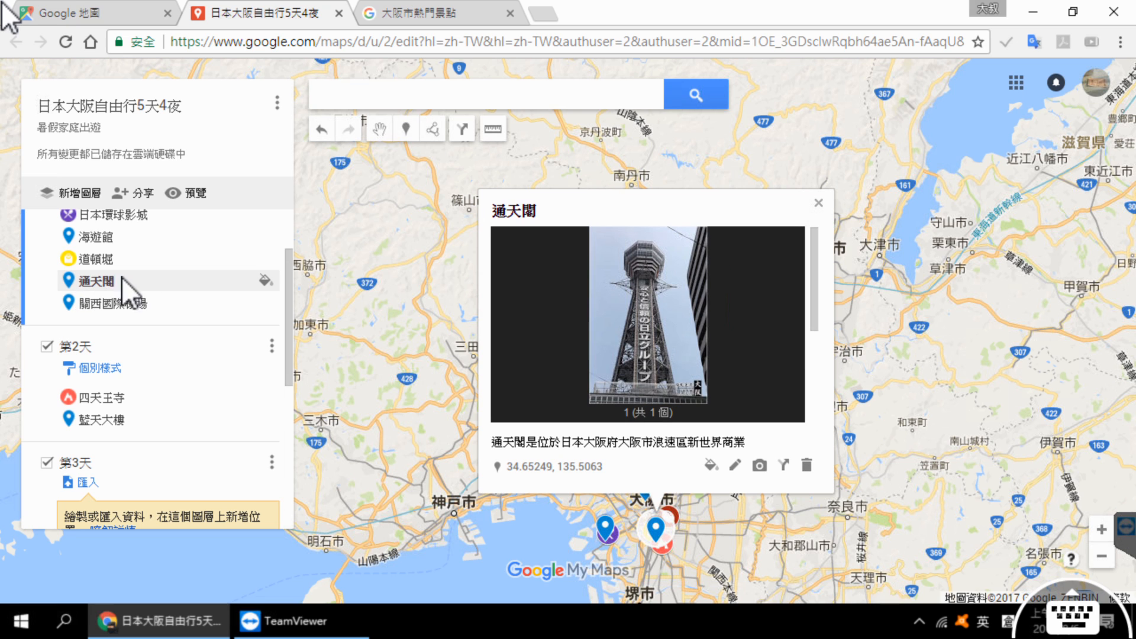
{"action": "left_click_drag", "start_coordinate": [142, 285], "coordinate": [137, 442]}
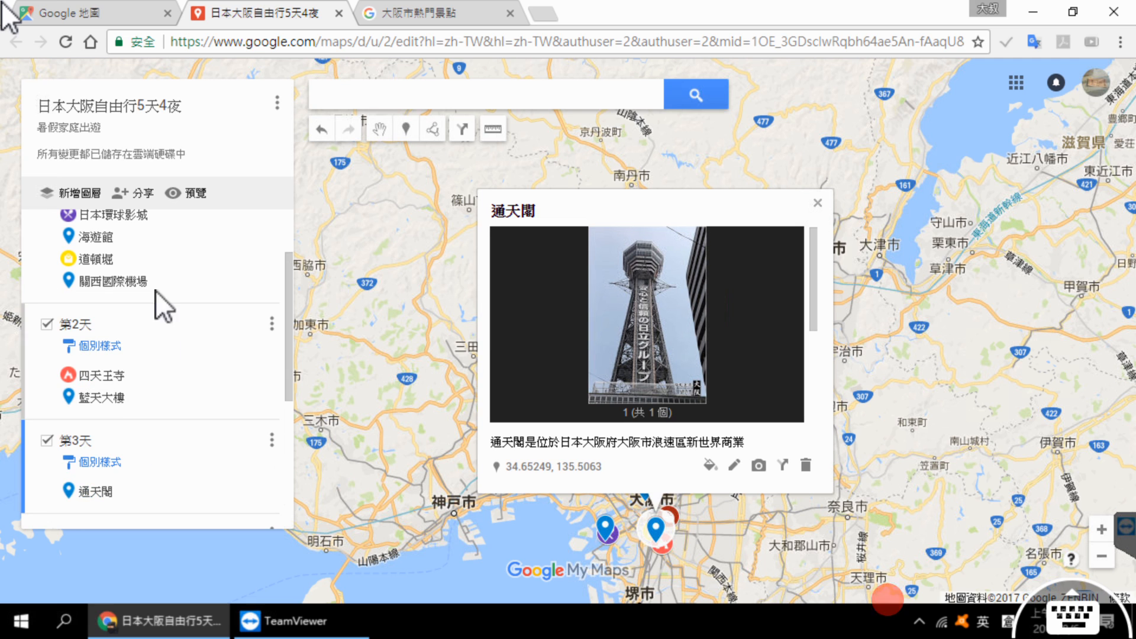
{"action": "left_click_drag", "start_coordinate": [104, 239], "coordinate": [139, 396]}
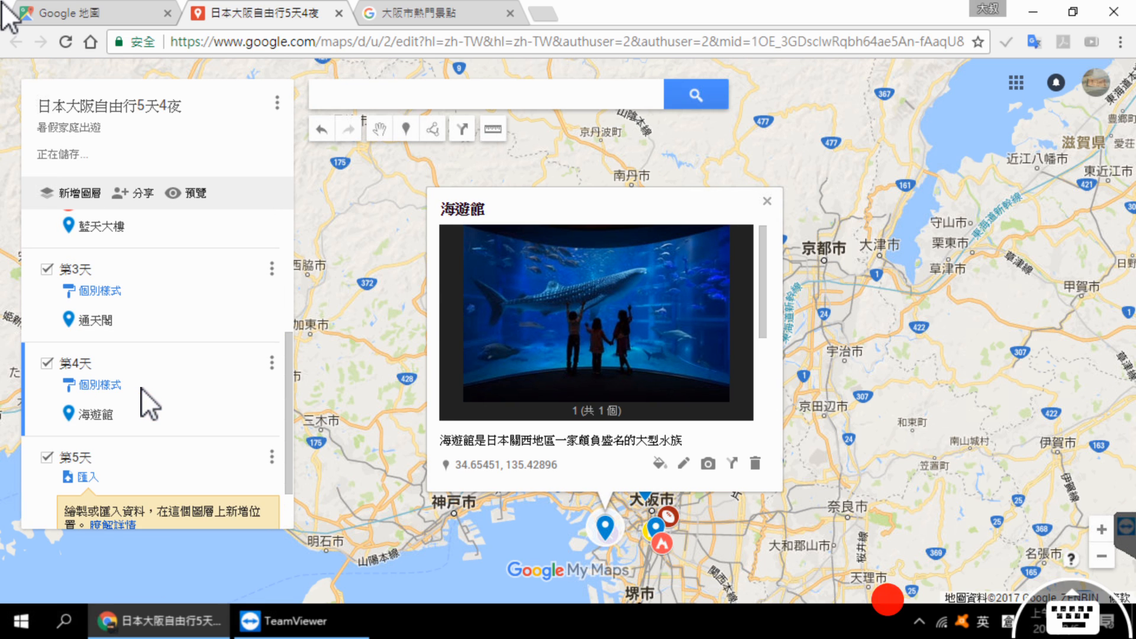
{"action": "scroll", "coordinate": [145, 371], "scroll_direction": "up", "scroll_amount": 4}
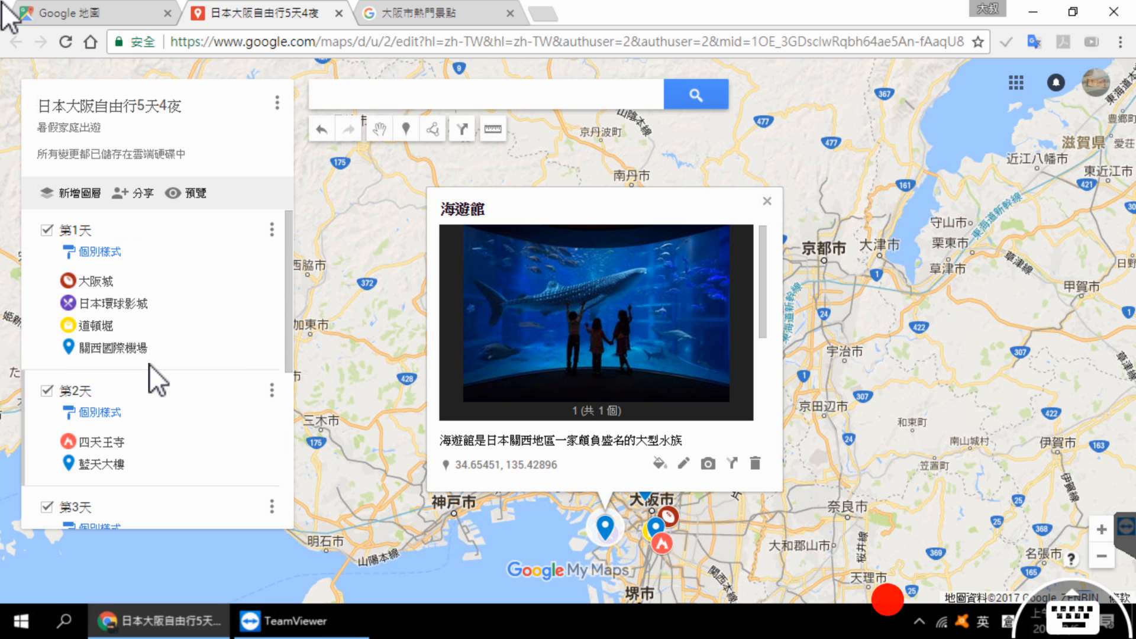
Step: Move the 道頓堀 marker from the 第1天 layer into the 第5天 layer and close its info card
{"action": "left_click", "coordinate": [111, 328]}
{"action": "left_click_drag", "start_coordinate": [151, 325], "coordinate": [153, 471]}
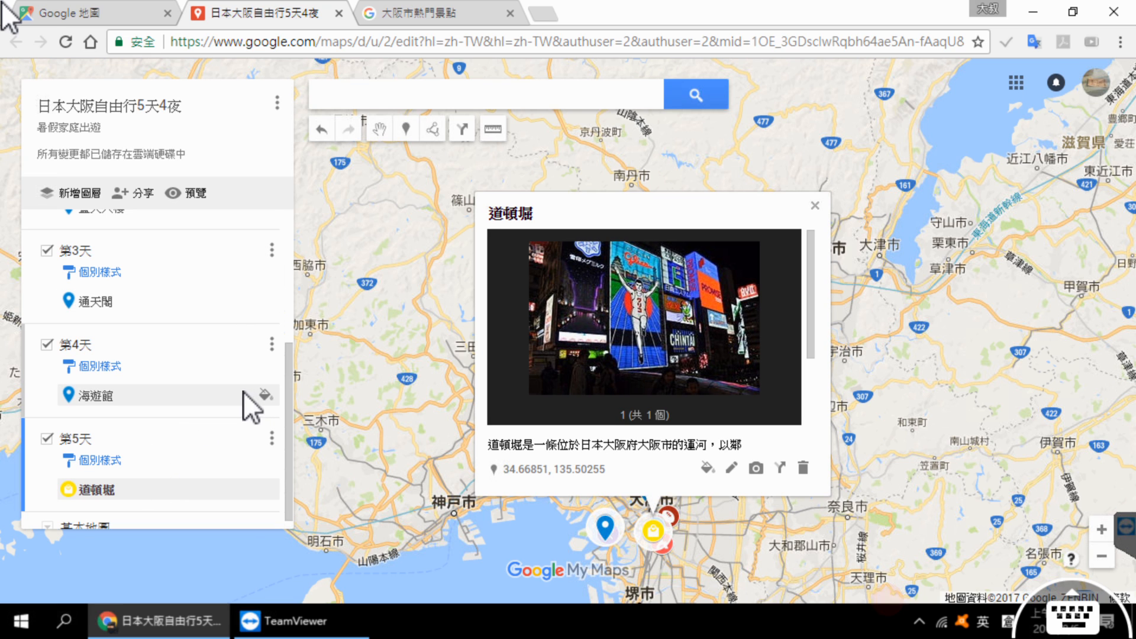
{"action": "scroll", "coordinate": [248, 403], "scroll_direction": "up", "scroll_amount": 4}
{"action": "left_click", "coordinate": [331, 362]}
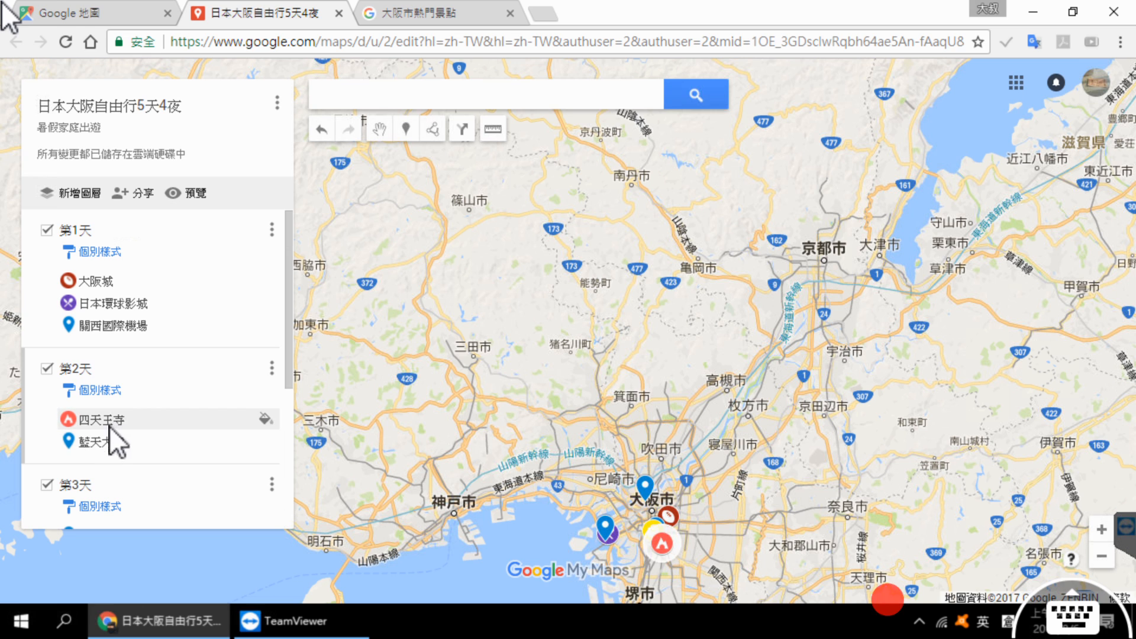
Step: Move the 日本環球影城 marker from the 第1天 layer into the 第3天 layer
{"action": "scroll", "coordinate": [112, 436], "scroll_direction": "down", "scroll_amount": 1}
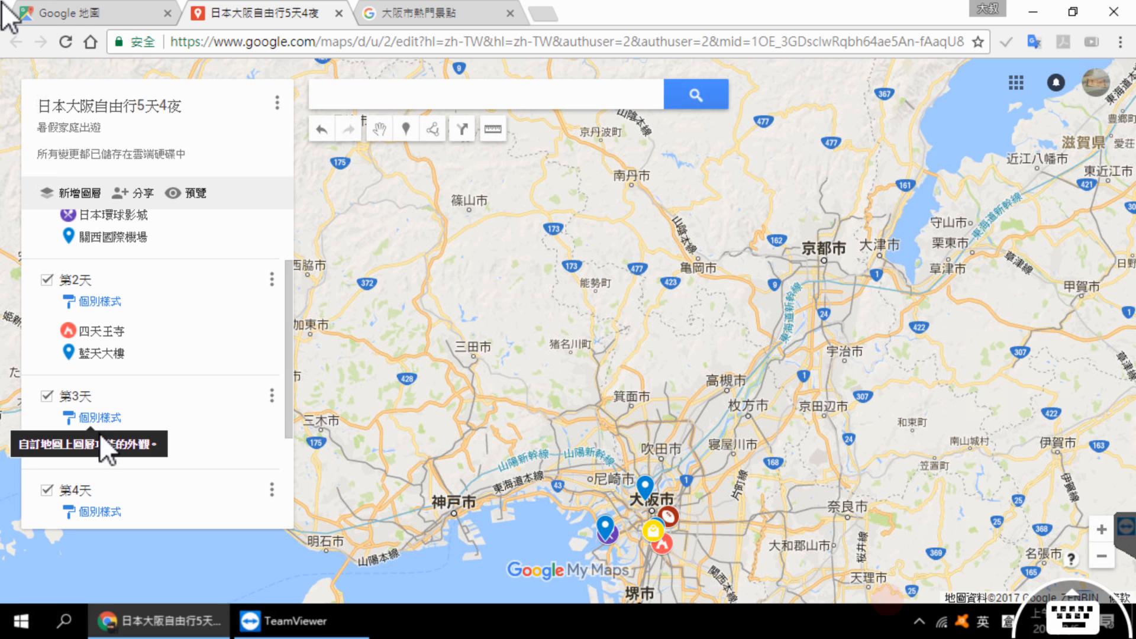
{"action": "scroll", "coordinate": [99, 452], "scroll_direction": "down", "scroll_amount": 3}
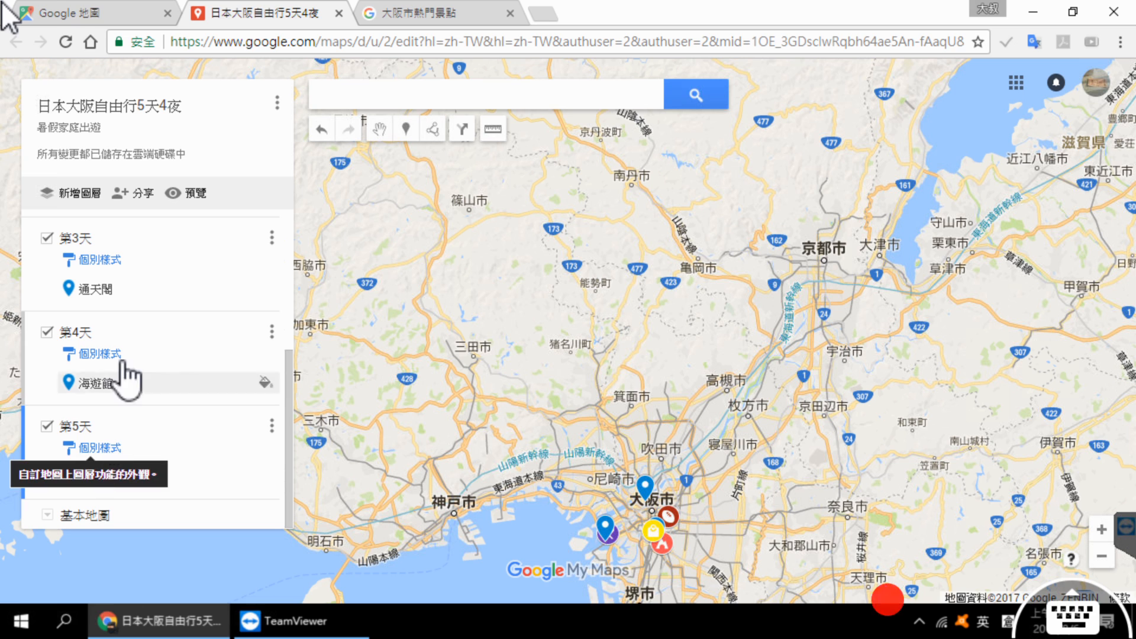
{"action": "scroll", "coordinate": [137, 313], "scroll_direction": "up", "scroll_amount": 3}
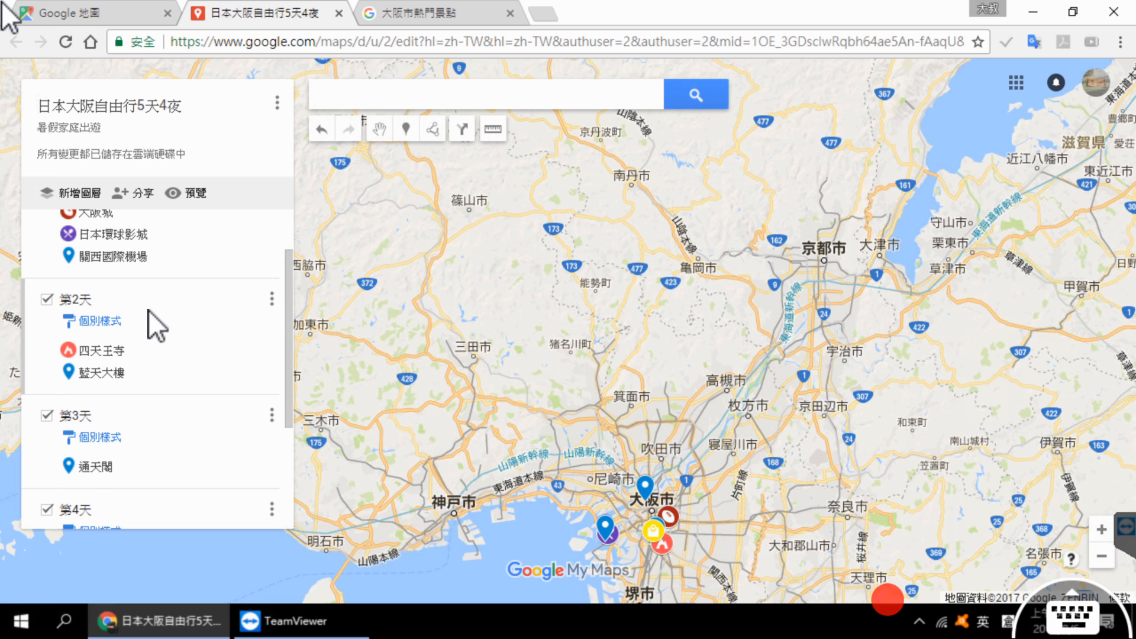
{"action": "left_click", "coordinate": [96, 235]}
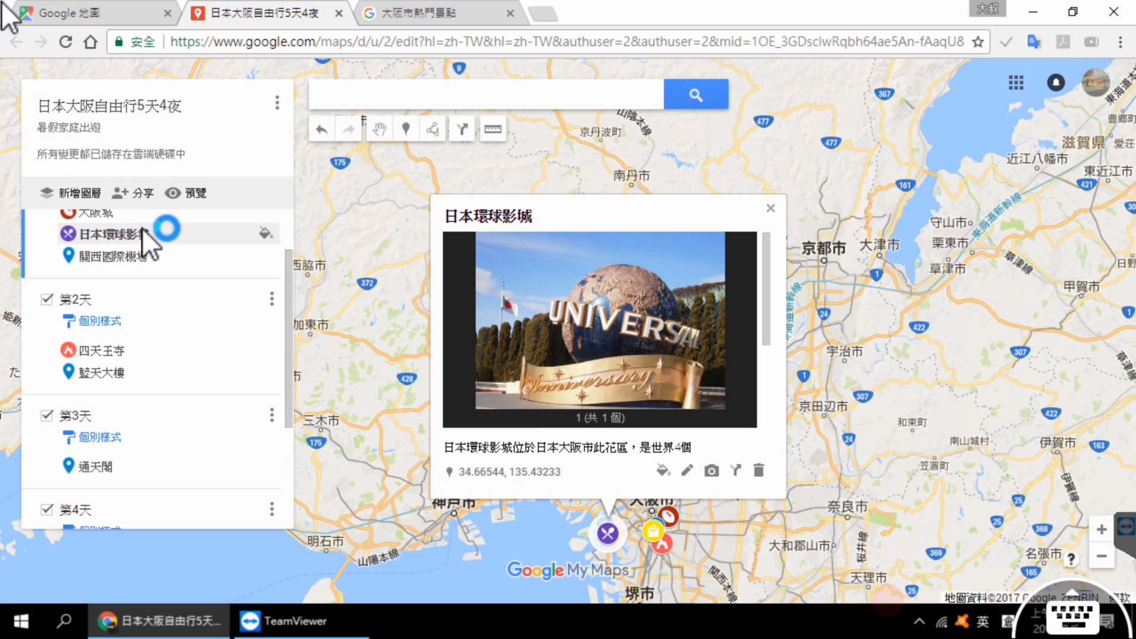
{"action": "left_click_drag", "start_coordinate": [148, 236], "coordinate": [166, 434]}
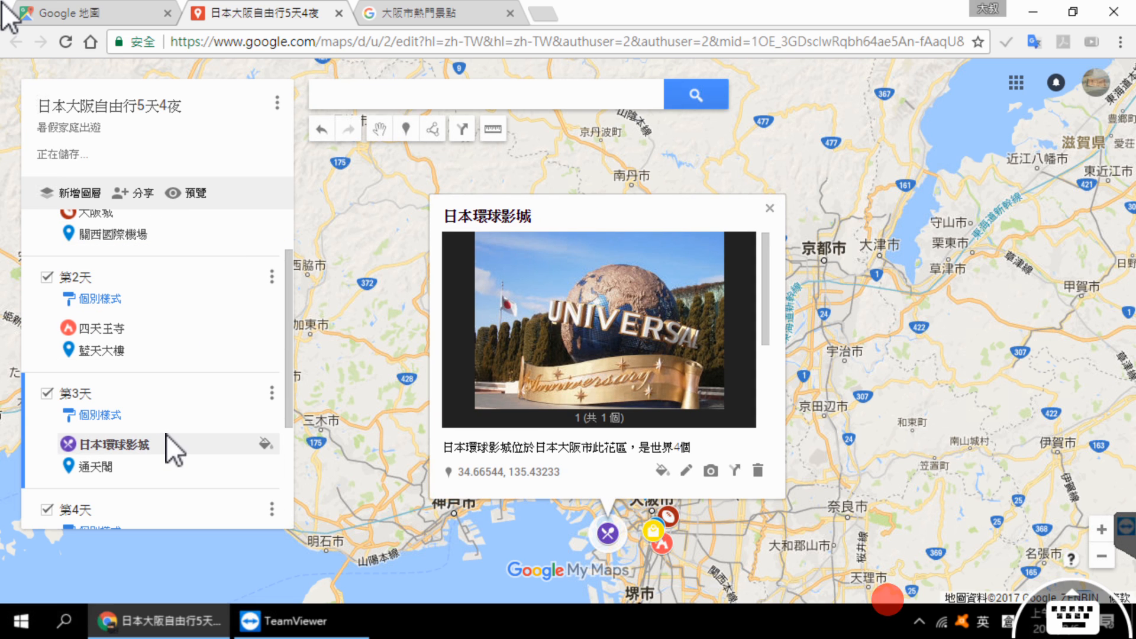
Step: Move the 通天閣 marker from the 第3天 layer into the 第4天 layer and close its info card
{"action": "left_click", "coordinate": [106, 473]}
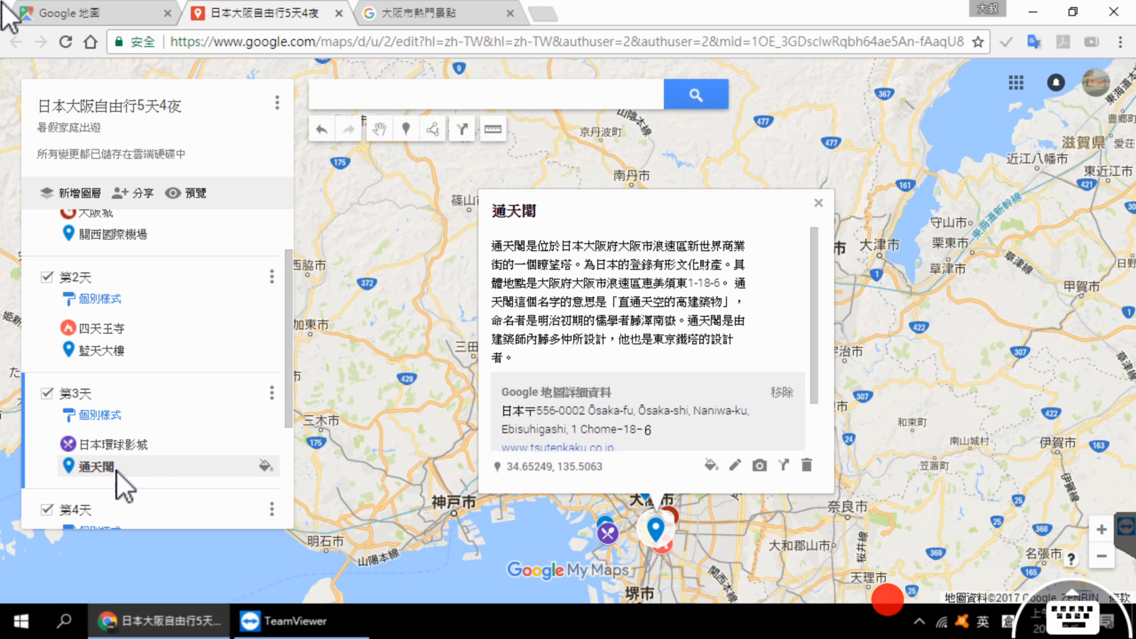
{"action": "scroll", "coordinate": [155, 424], "scroll_direction": "down", "scroll_amount": 2}
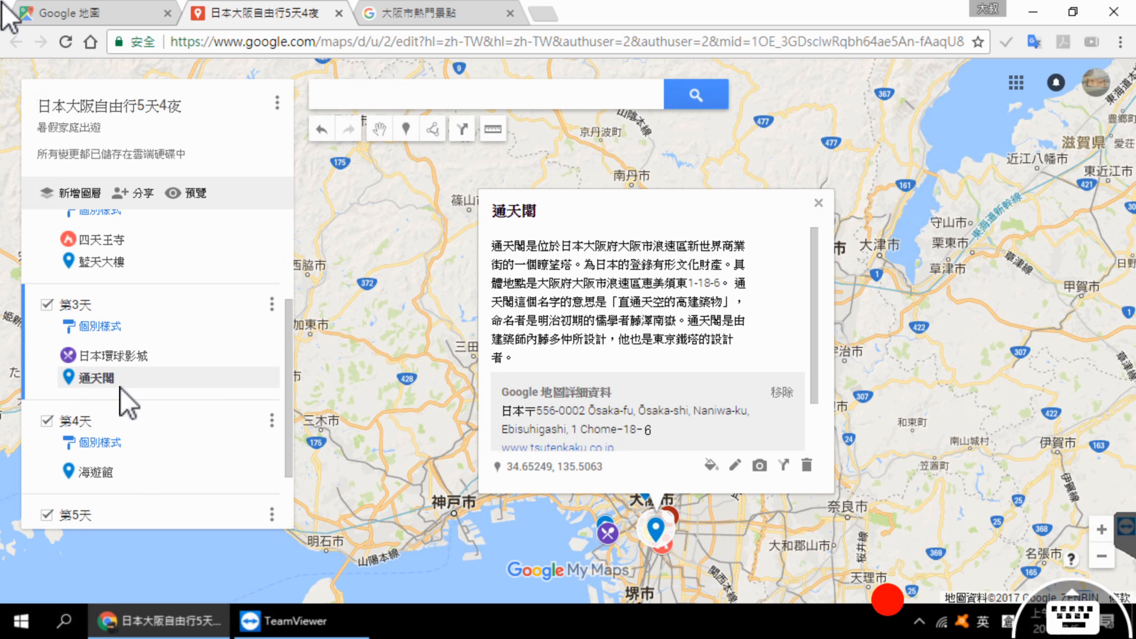
{"action": "left_click_drag", "start_coordinate": [98, 381], "coordinate": [123, 446]}
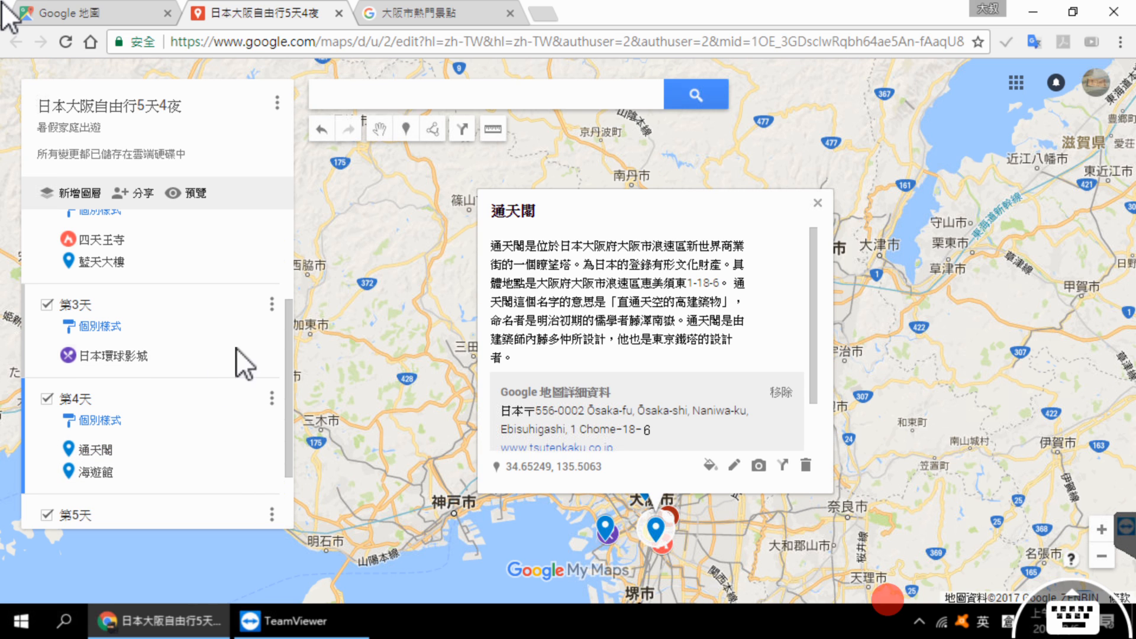
{"action": "left_click", "coordinate": [355, 349]}
Step: Hide the layers 第2天 to 第5天 and examine where the 第1天 places 大阪城 and 關西國際機場 lie on the map
{"action": "scroll", "coordinate": [190, 363], "scroll_direction": "down", "scroll_amount": 2}
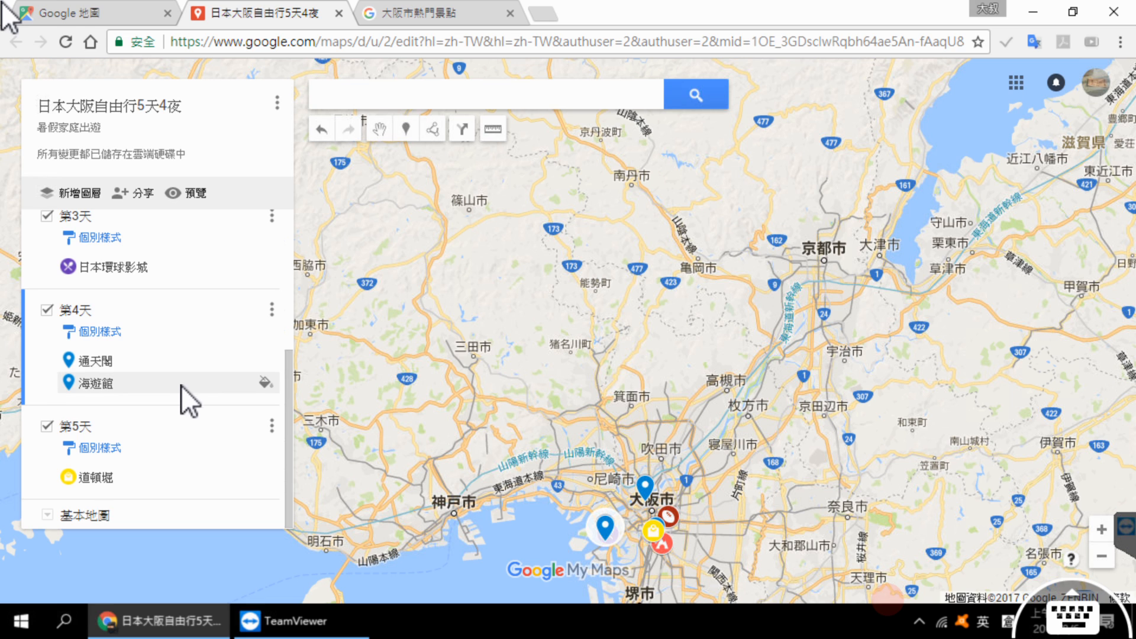
{"action": "scroll", "coordinate": [180, 388], "scroll_direction": "up", "scroll_amount": 4}
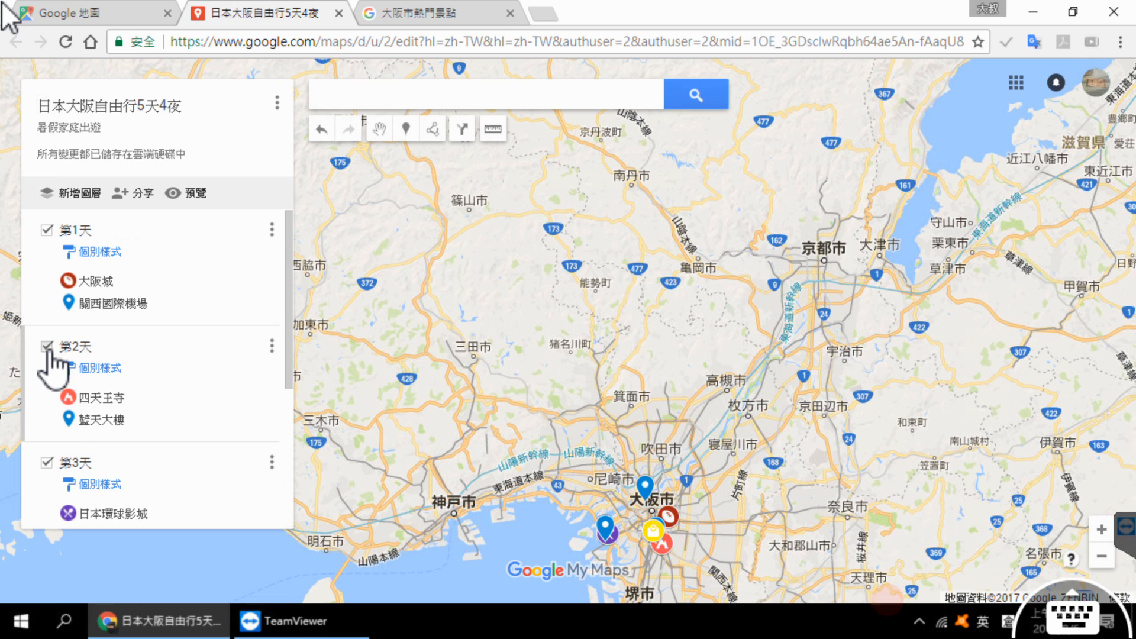
{"action": "left_click", "coordinate": [47, 348]}
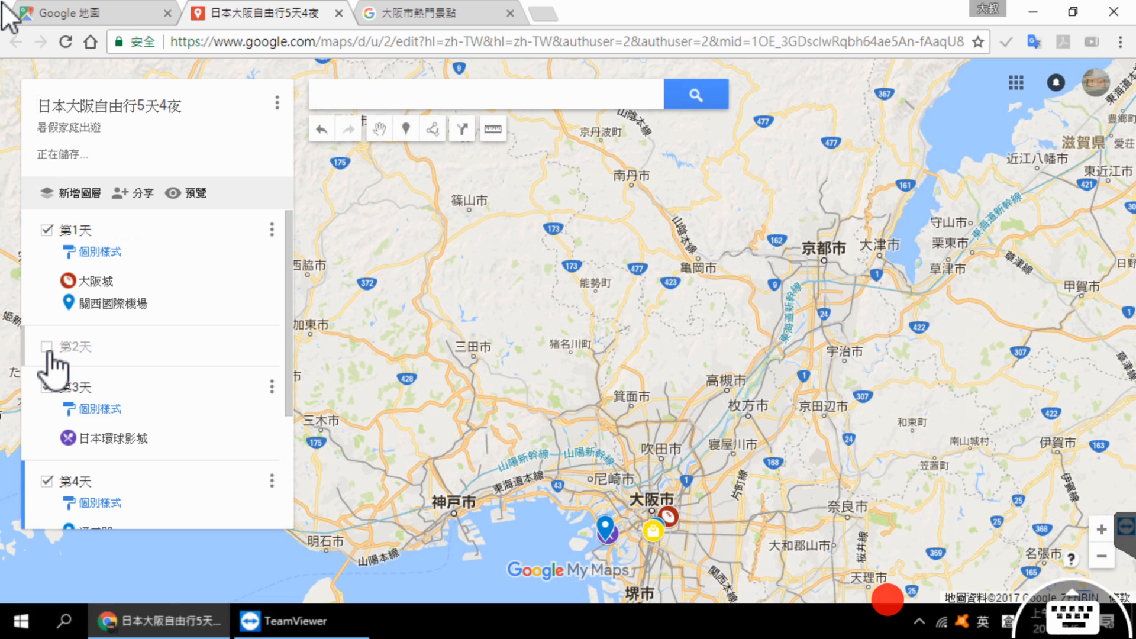
{"action": "left_click", "coordinate": [47, 387]}
{"action": "left_click", "coordinate": [46, 428]}
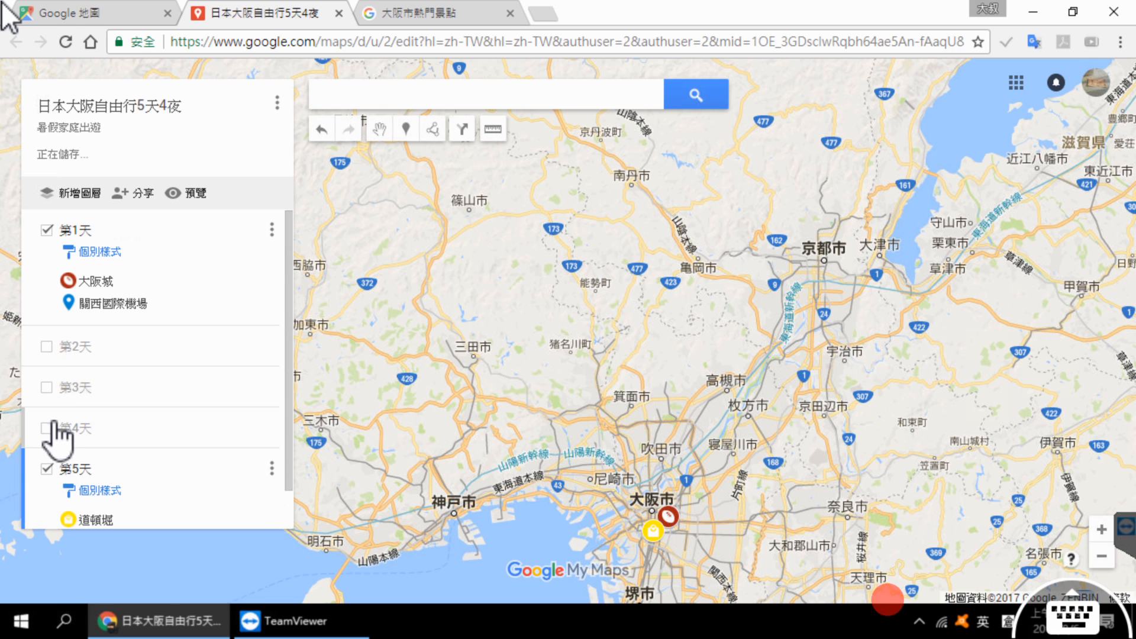
{"action": "left_click", "coordinate": [47, 468]}
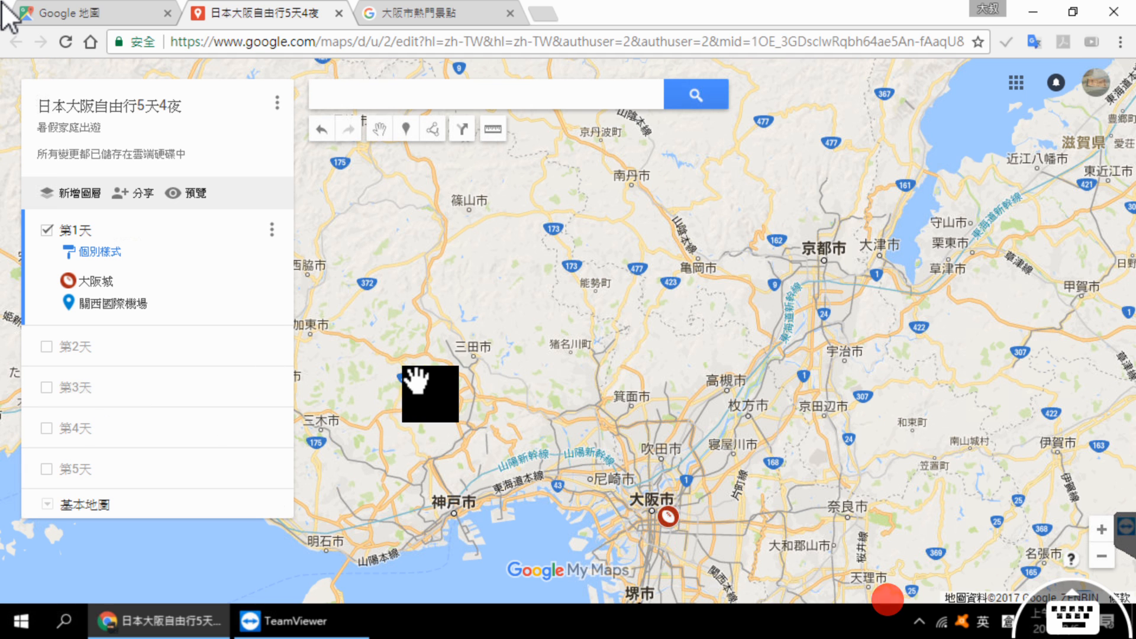
{"action": "scroll", "coordinate": [440, 383], "scroll_direction": "down", "scroll_amount": 3}
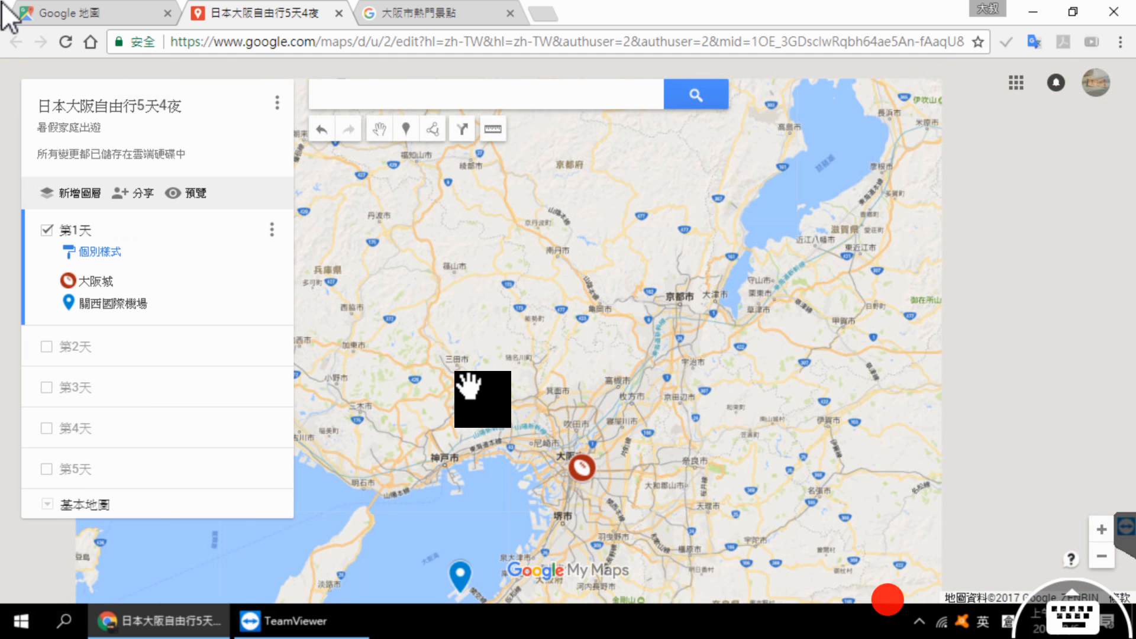
{"action": "left_click_drag", "start_coordinate": [531, 448], "coordinate": [529, 313]}
{"action": "left_click_drag", "start_coordinate": [384, 325], "coordinate": [518, 285]}
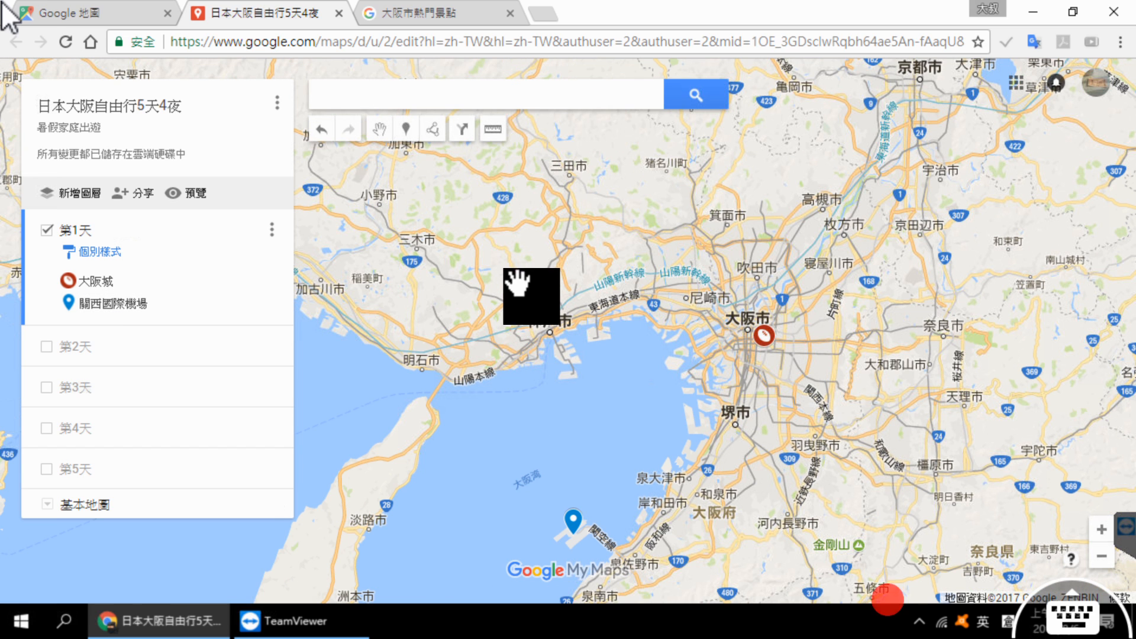
{"action": "scroll", "coordinate": [515, 286], "scroll_direction": "down", "scroll_amount": 1}
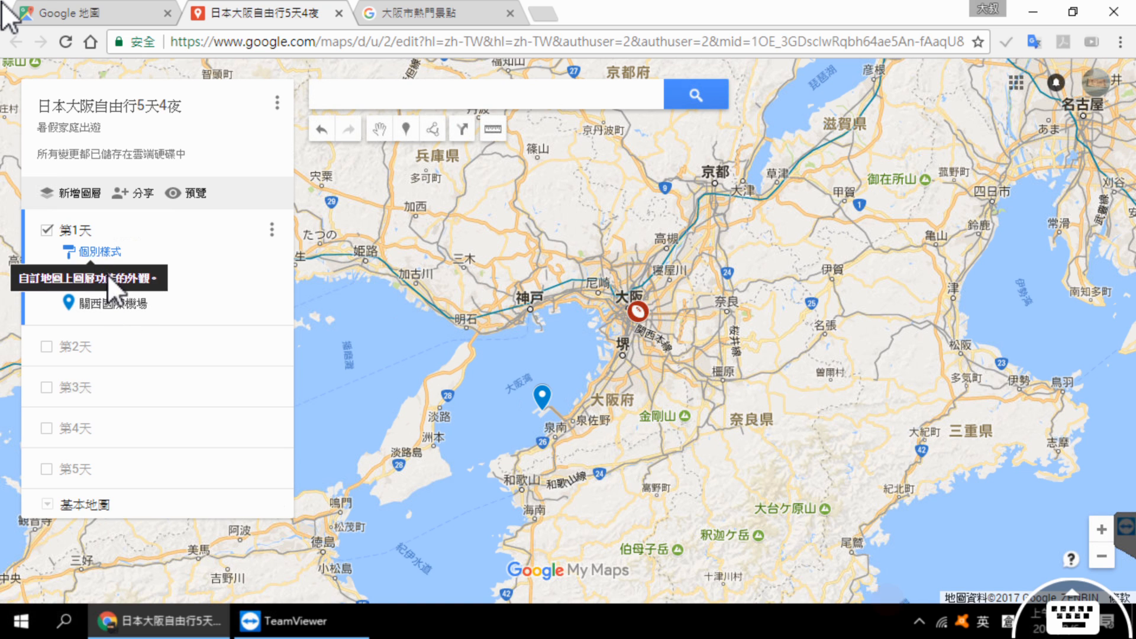
Step: Show the layers 第2天, 第3天, 第4天 and 第5天 on the map again, one after another
{"action": "left_click", "coordinate": [45, 348]}
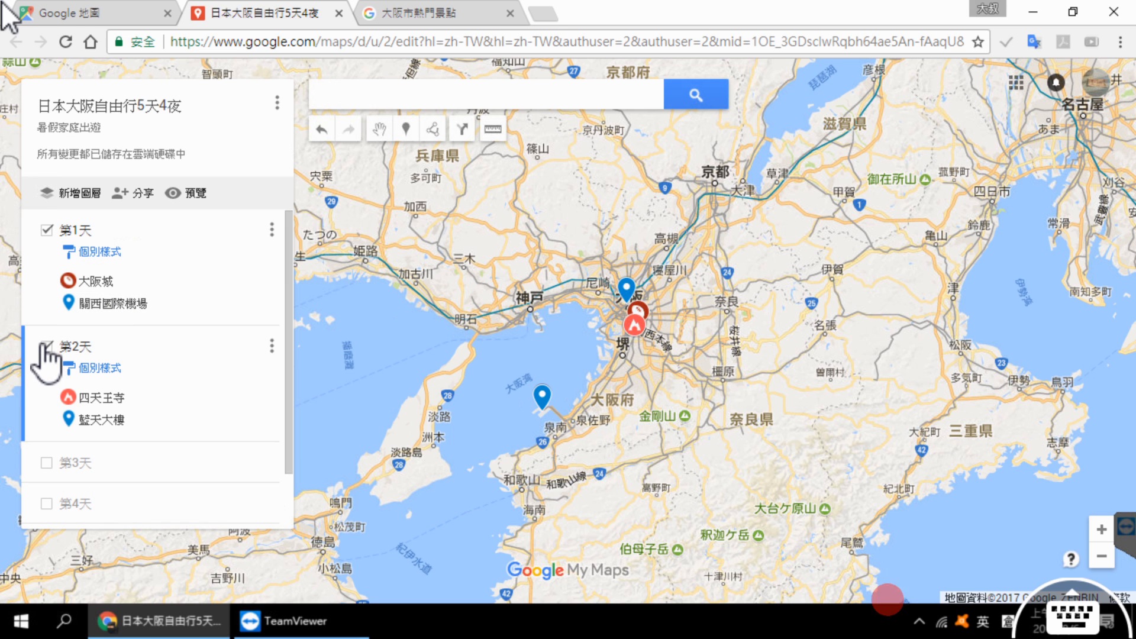
{"action": "left_click", "coordinate": [47, 463]}
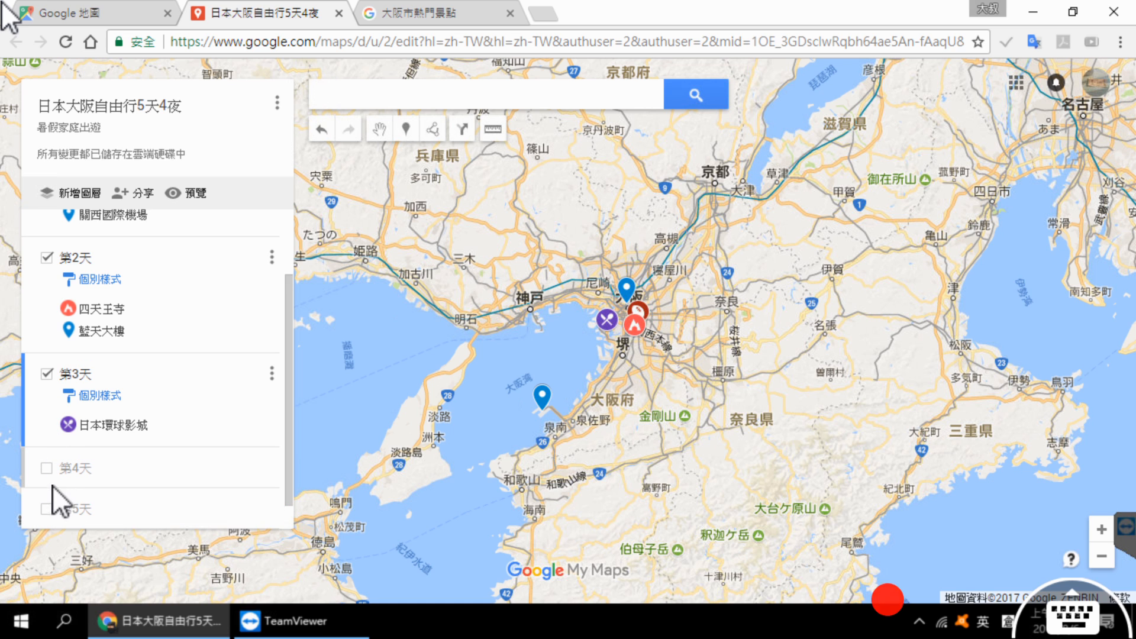
{"action": "left_click", "coordinate": [47, 467]}
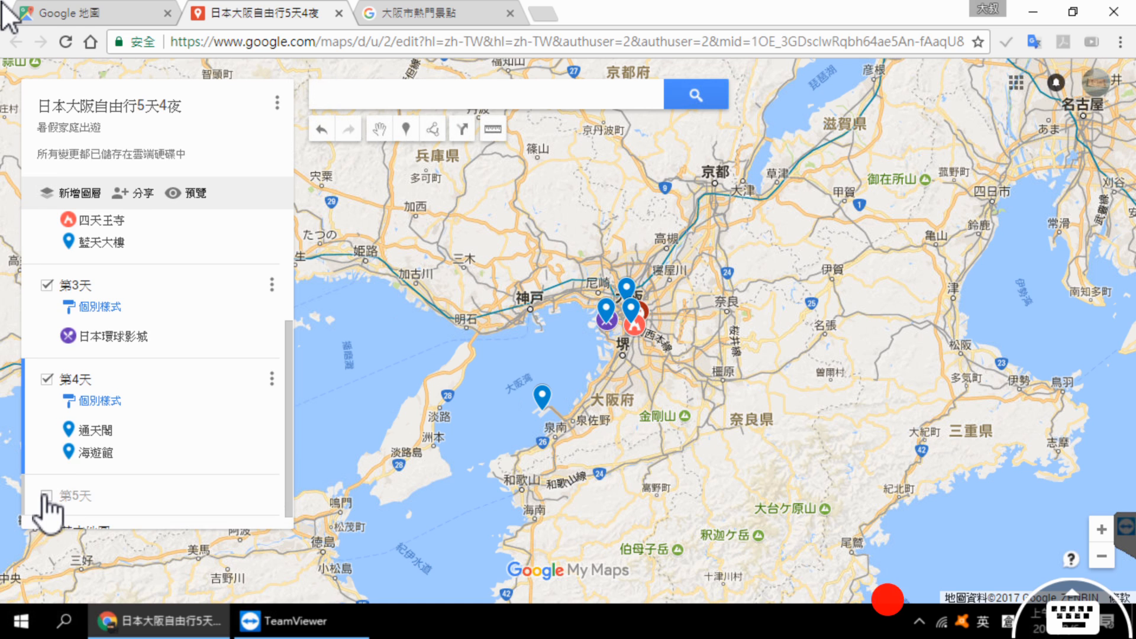
{"action": "left_click", "coordinate": [47, 496]}
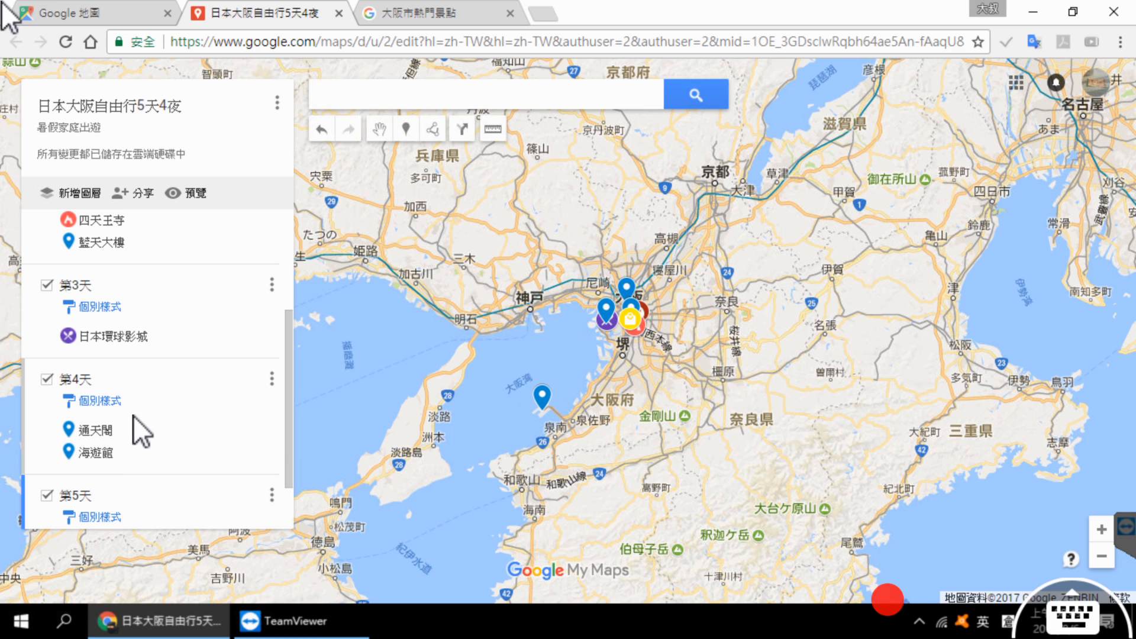
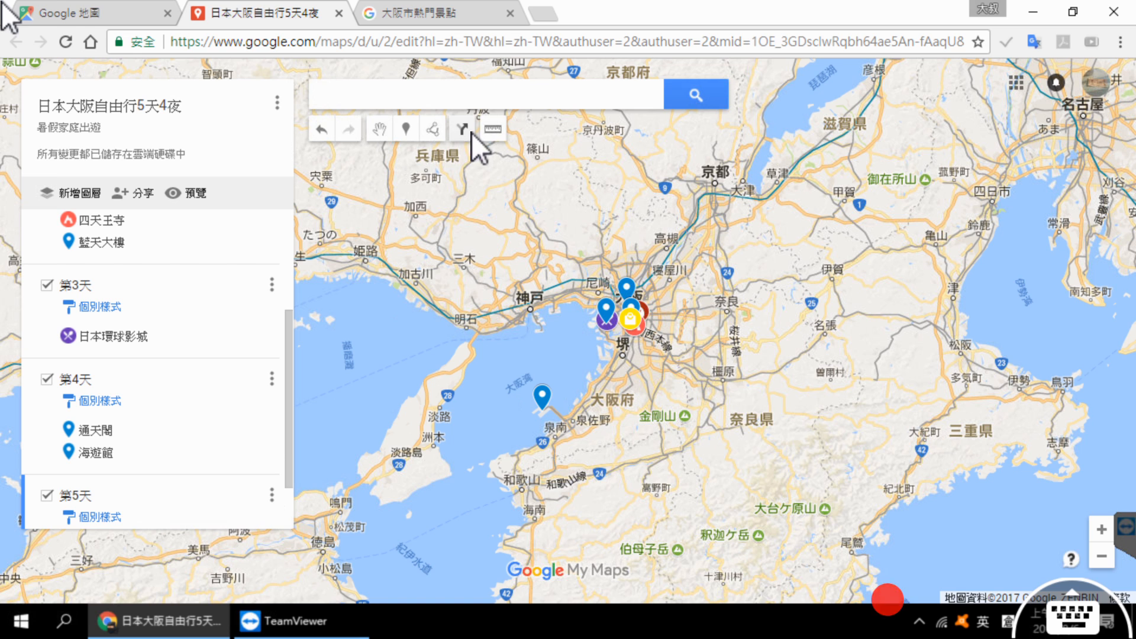
Step: Add a driving directions layer and set its starting point to the airport at 日本大阪府泉南郡田尻町泉州空港中
{"action": "left_click", "coordinate": [471, 133]}
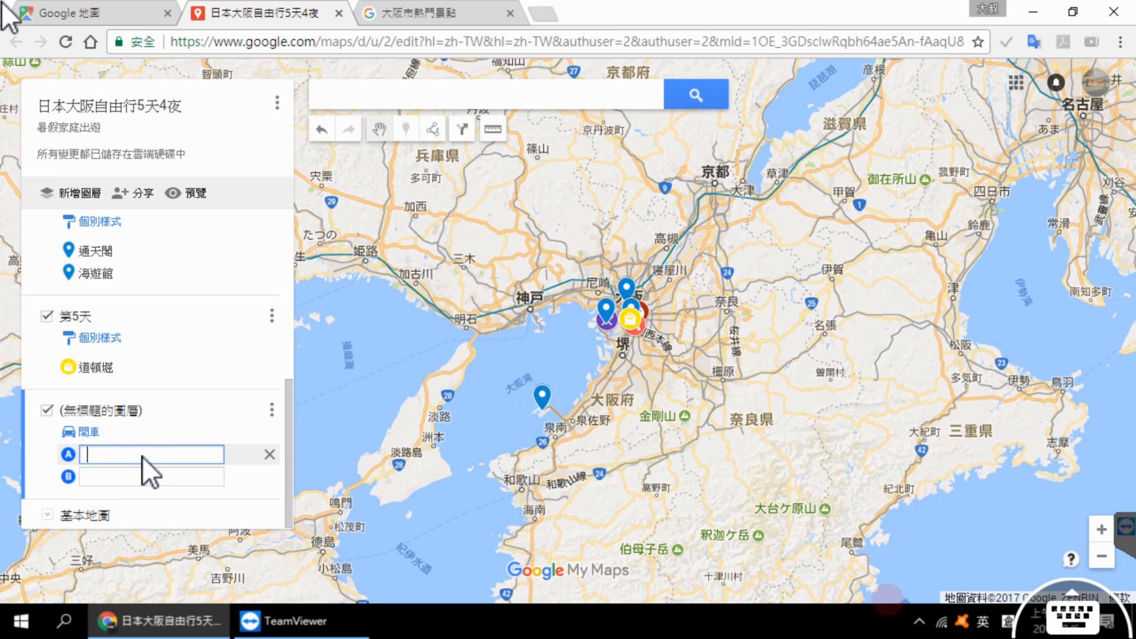
{"action": "key", "text": "shift"}
{"action": "type", "text": "日關西十金一"}
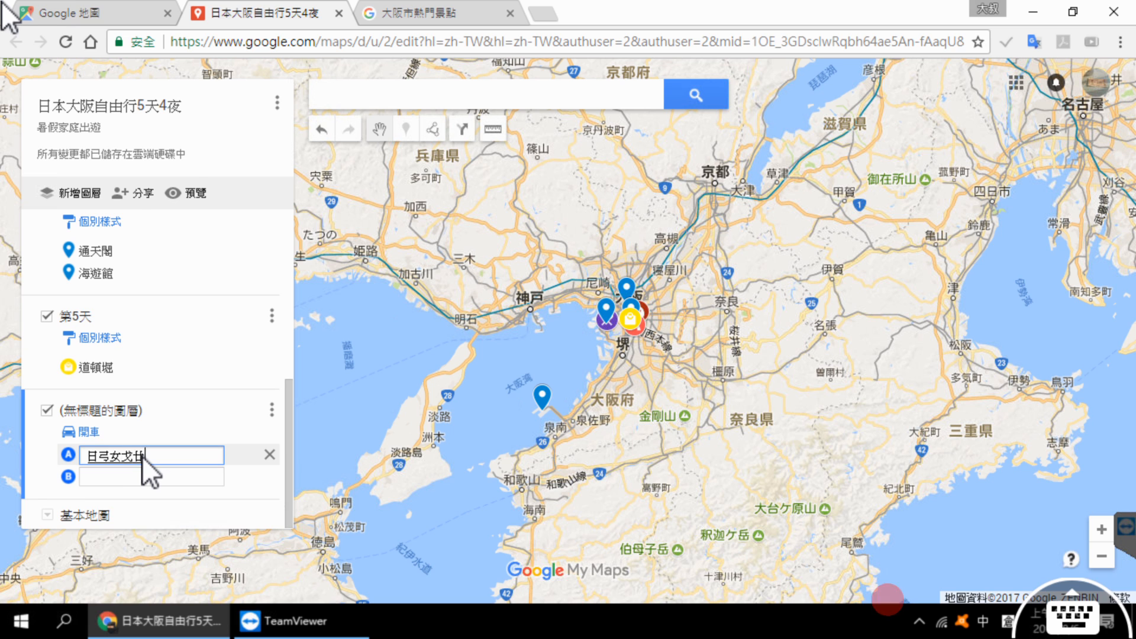
{"action": "type", "text": "汜"}
{"action": "key", "text": "BackSpace"}
{"action": "type", "text": "港"}
{"action": "key", "text": "shift"}
{"action": "left_click", "coordinate": [162, 473]}
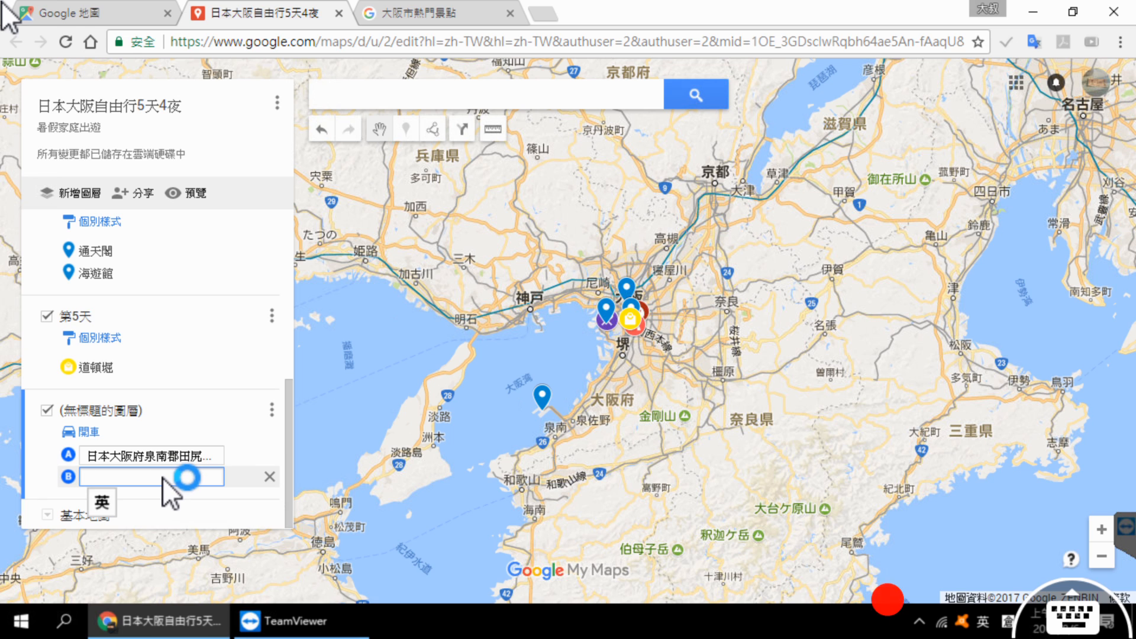
Step: Set the route's destination to 大阪城 from the 第1天 layer and look over the available travel modes, keeping driving
{"action": "key", "text": "shift"}
{"action": "type", "text": "大阪"}
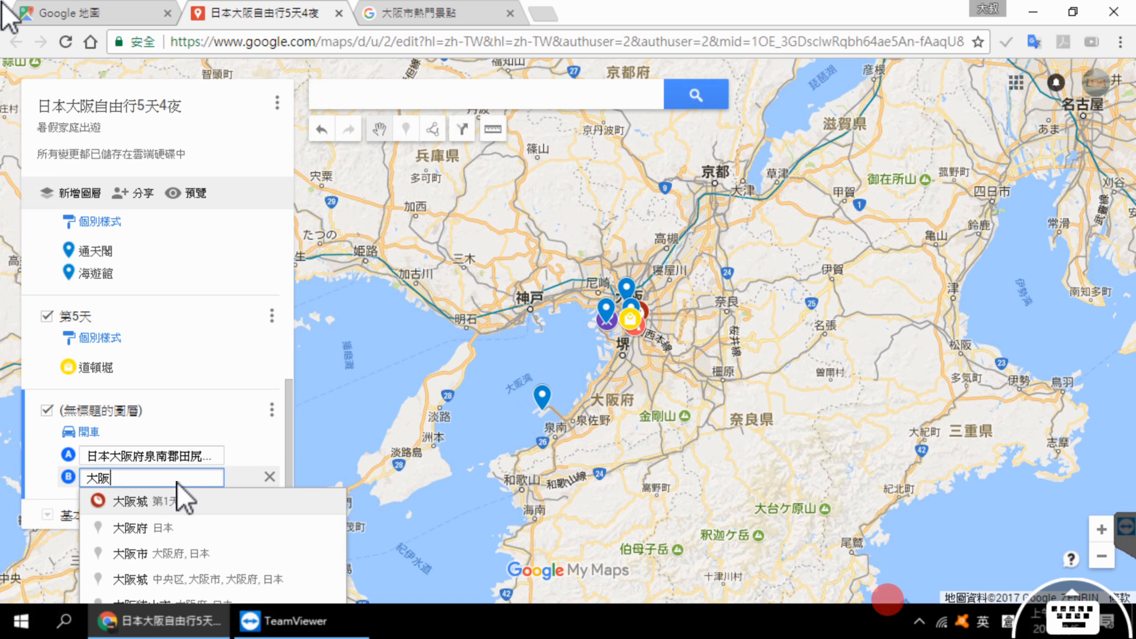
{"action": "key", "text": "Return"}
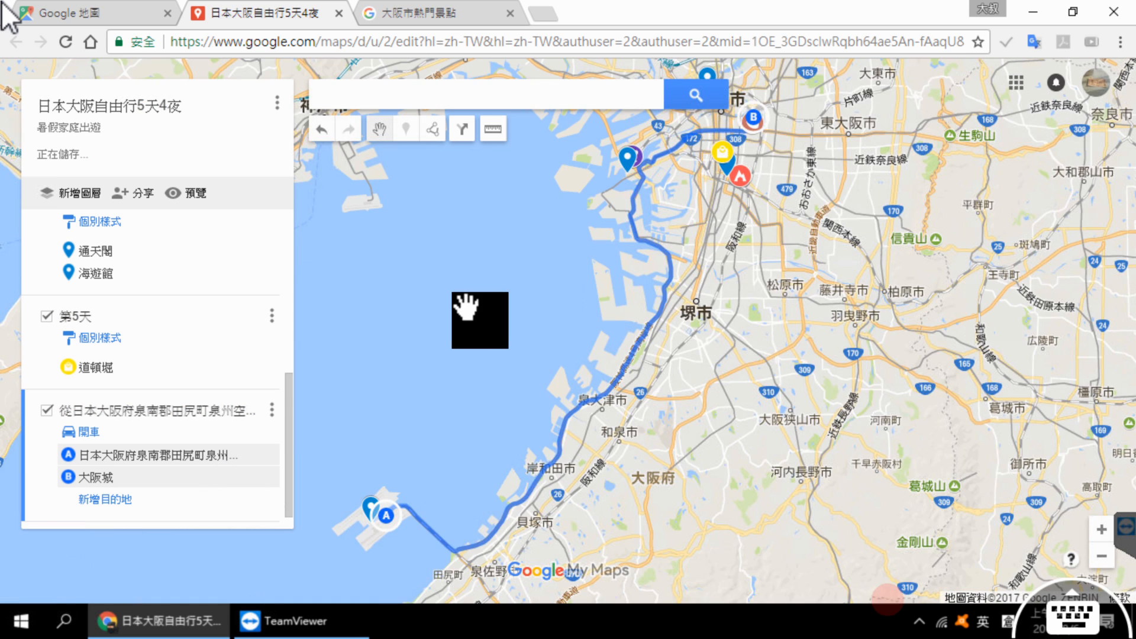
{"action": "scroll", "coordinate": [466, 307], "scroll_direction": "down", "scroll_amount": 1}
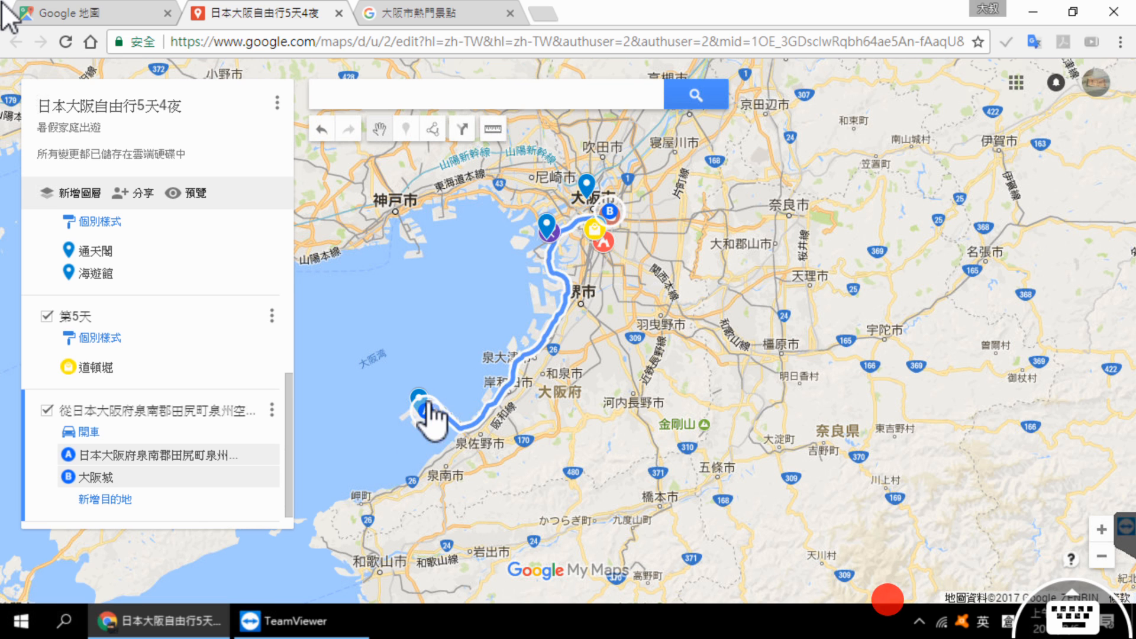
{"action": "scroll", "coordinate": [420, 338], "scroll_direction": "down", "scroll_amount": 1}
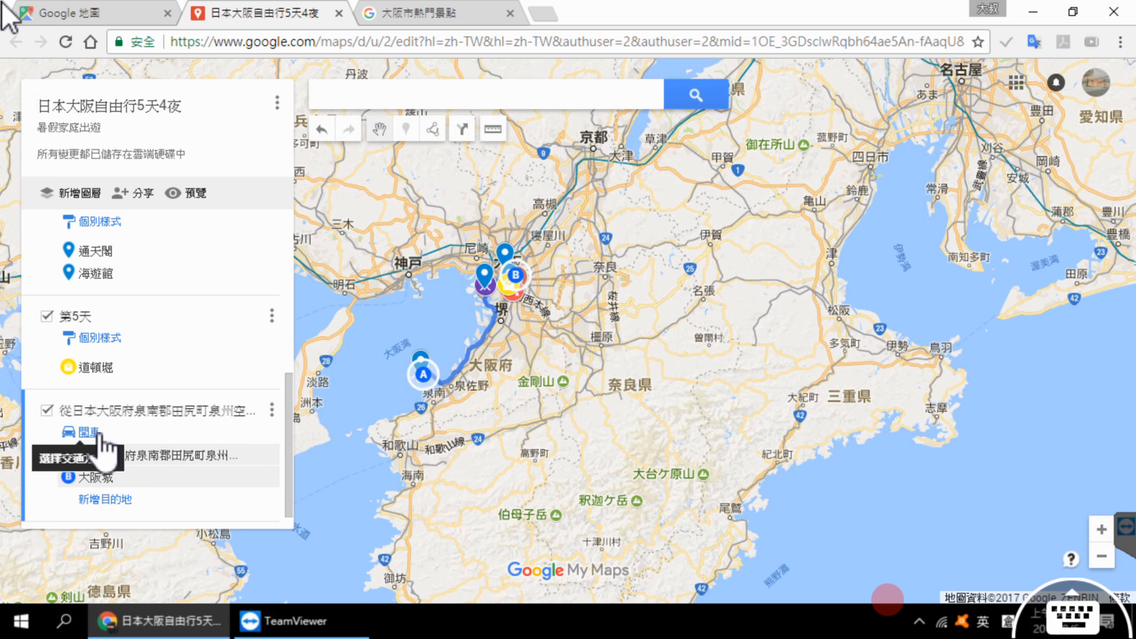
{"action": "left_click", "coordinate": [69, 431]}
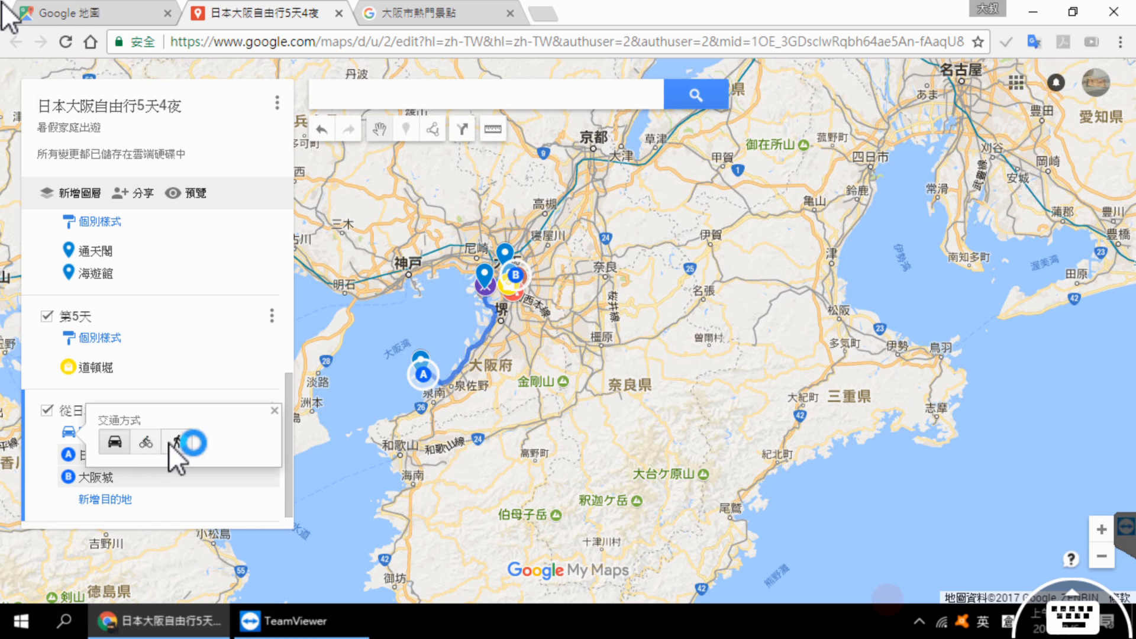
{"action": "left_click", "coordinate": [39, 438]}
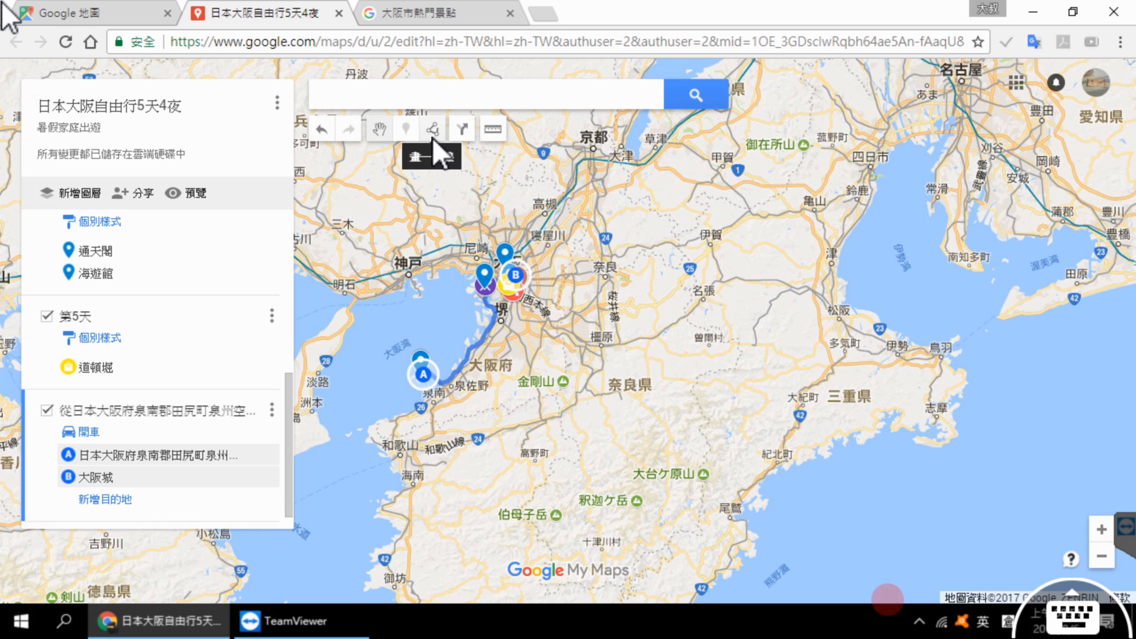
Step: Add a new directions layer with a driving route from 大阪 to 京都
{"action": "left_click", "coordinate": [461, 129]}
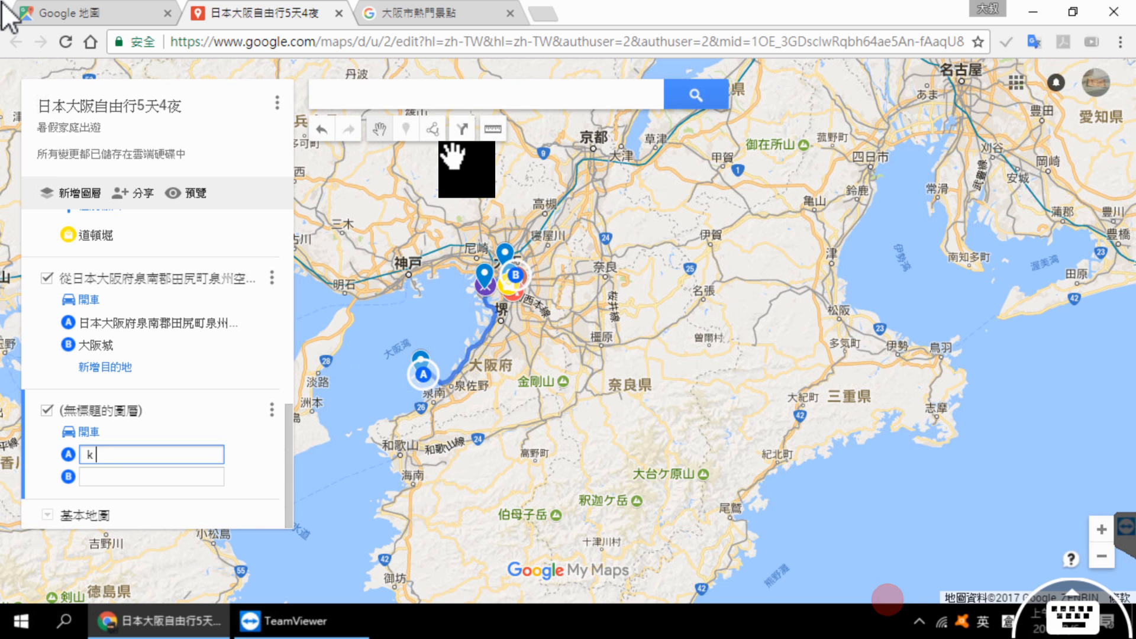
{"action": "type", "text": "大阪"}
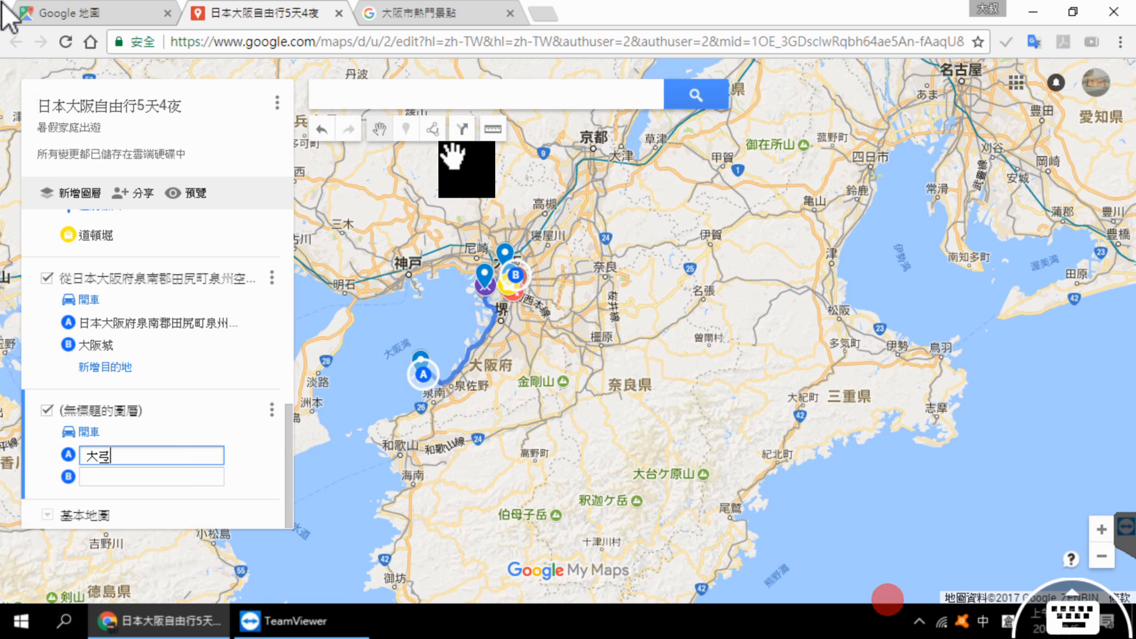
{"action": "key", "text": "Tab"}
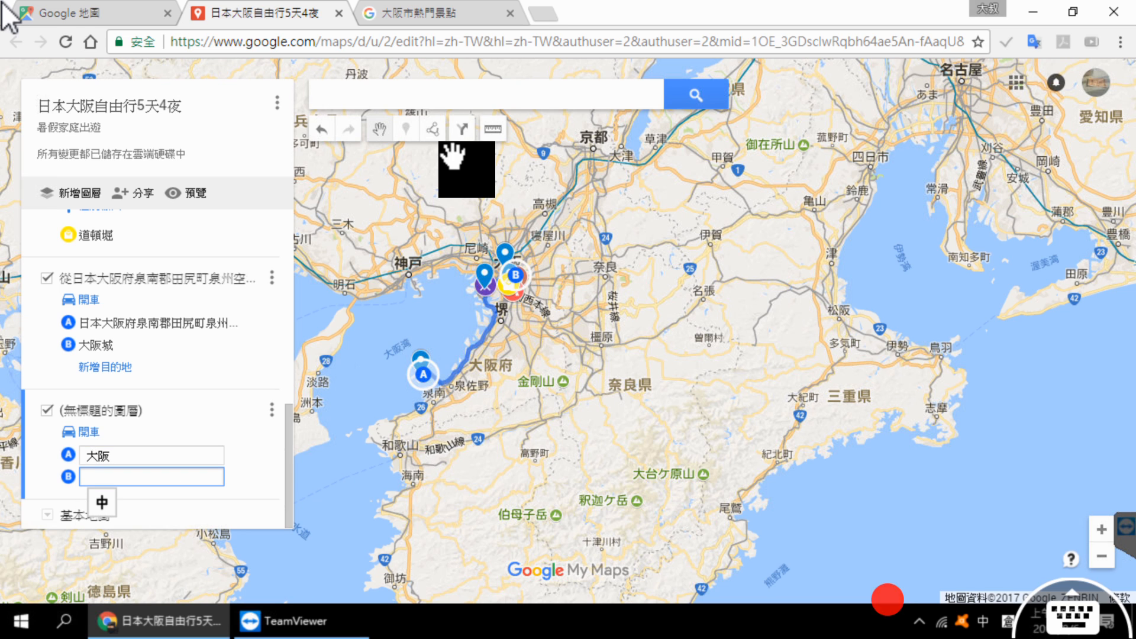
{"action": "type", "text": "京都"}
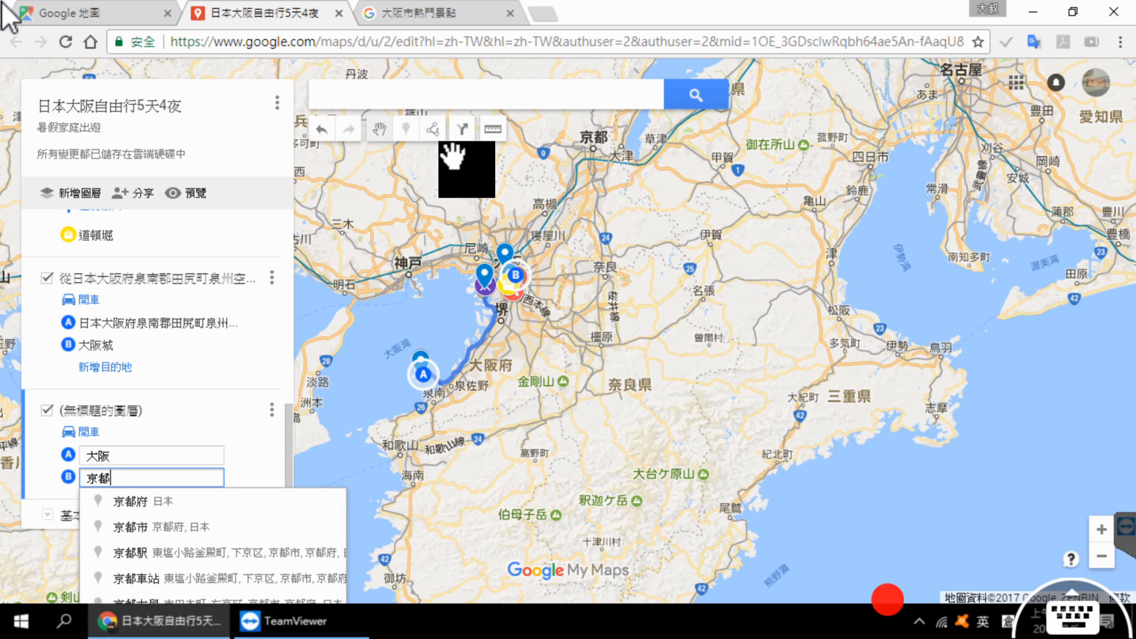
{"action": "key", "text": "Return"}
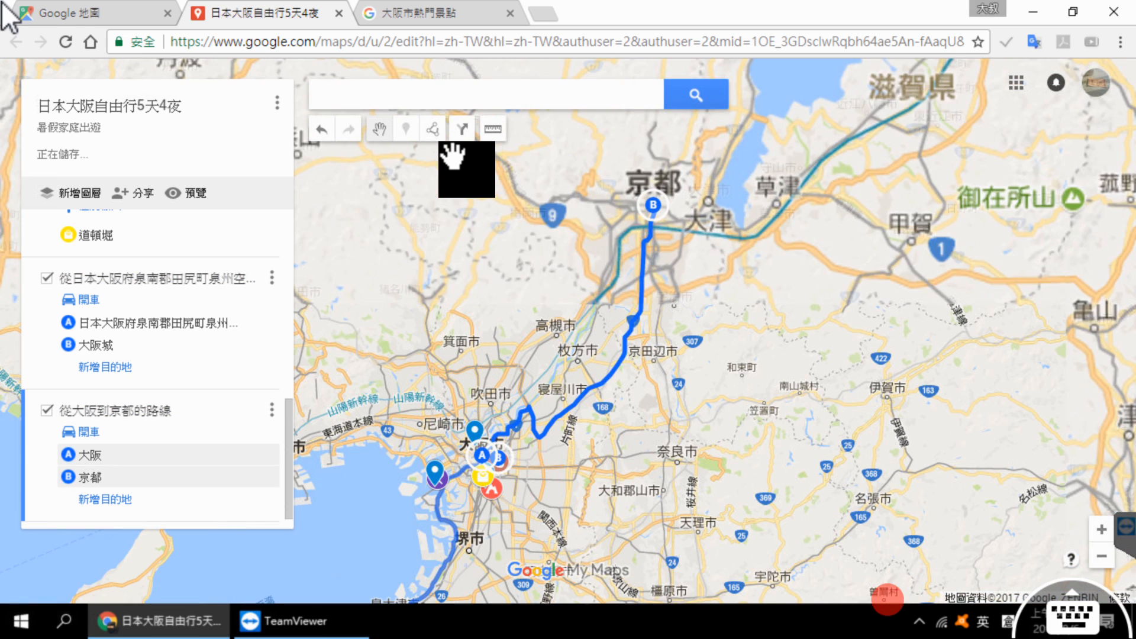
{"action": "scroll", "coordinate": [568, 283], "scroll_direction": "down", "scroll_amount": 1}
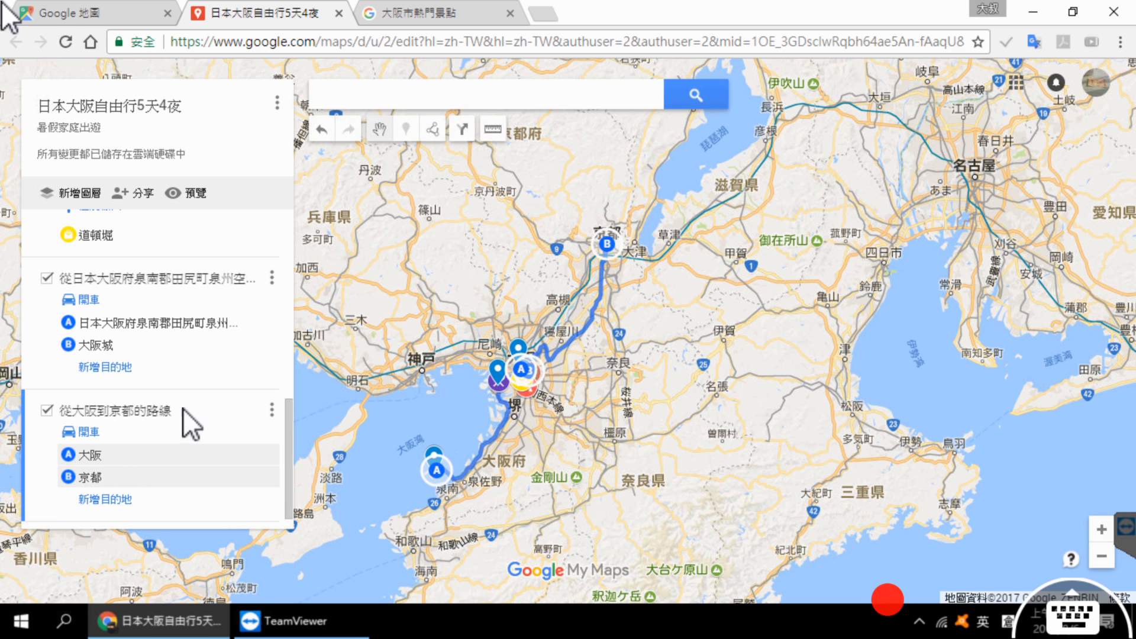
Step: Add another directions layer and remove the stops 大阪 and 京都 from its route, leaving the airport and 大阪城
{"action": "left_click", "coordinate": [465, 133]}
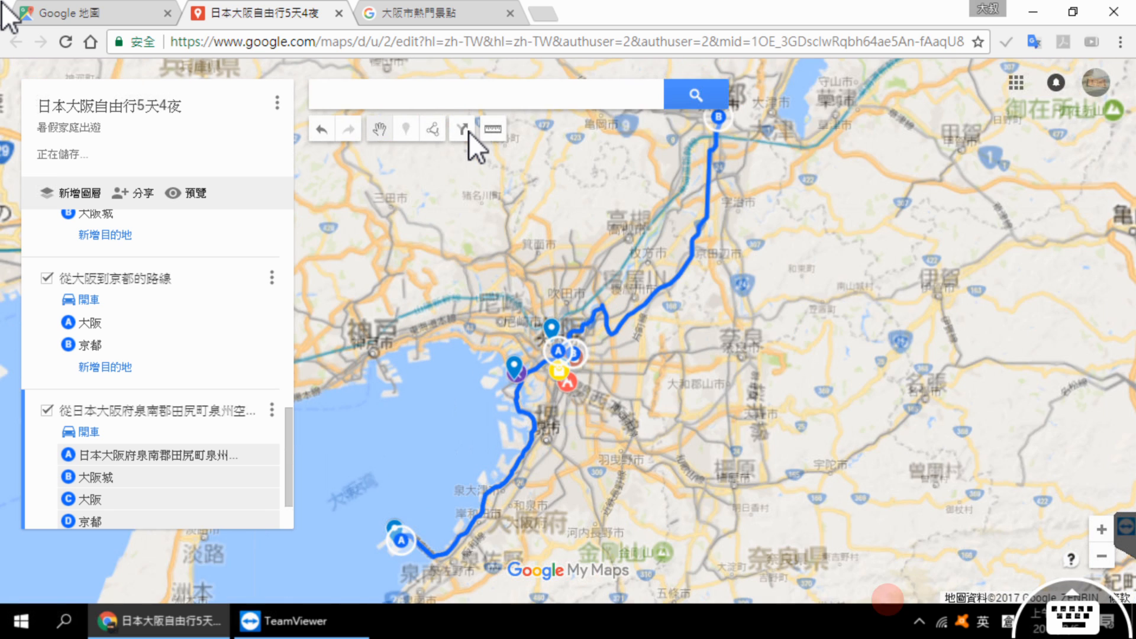
{"action": "scroll", "coordinate": [171, 409], "scroll_direction": "down", "scroll_amount": 1}
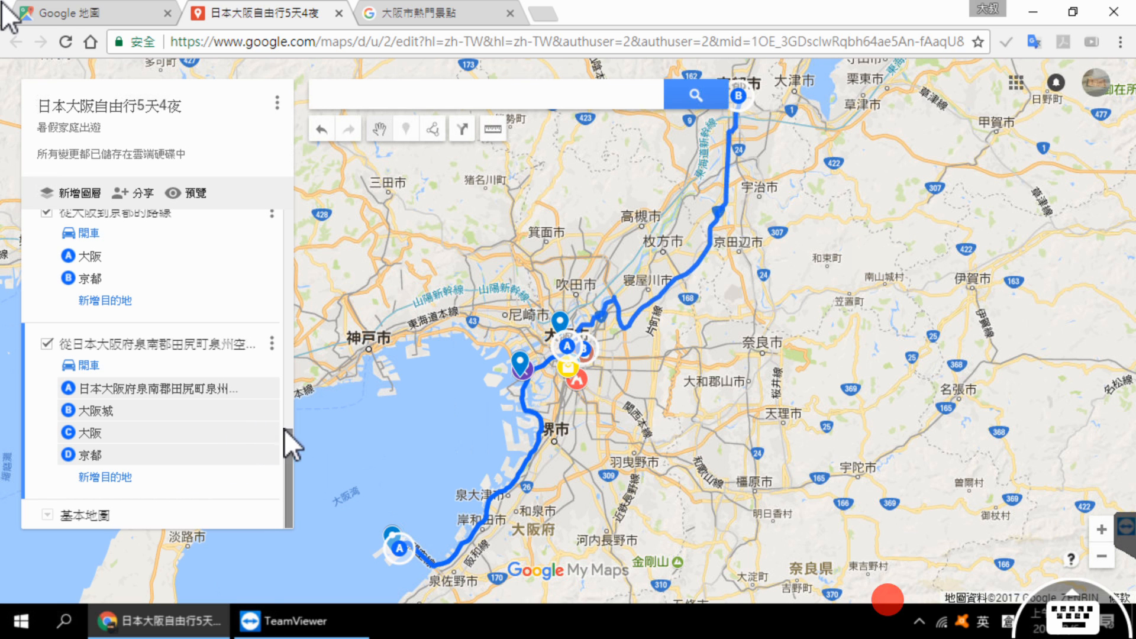
{"action": "scroll", "coordinate": [284, 432], "scroll_direction": "up", "scroll_amount": 2}
{"action": "scroll", "coordinate": [284, 435], "scroll_direction": "down", "scroll_amount": 2}
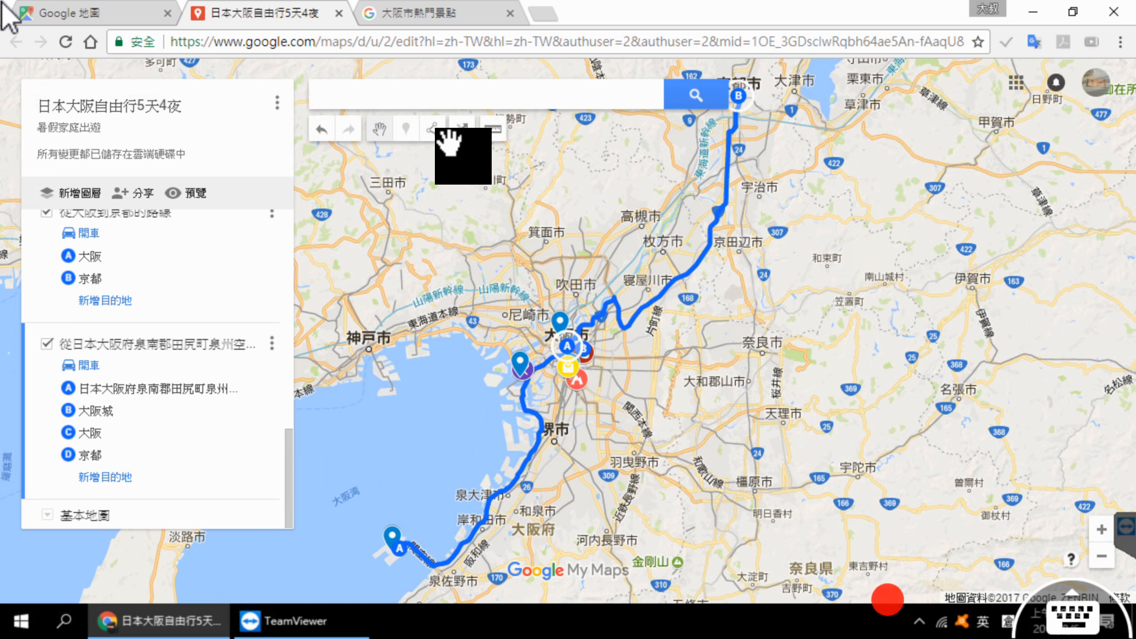
{"action": "left_click", "coordinate": [269, 431]}
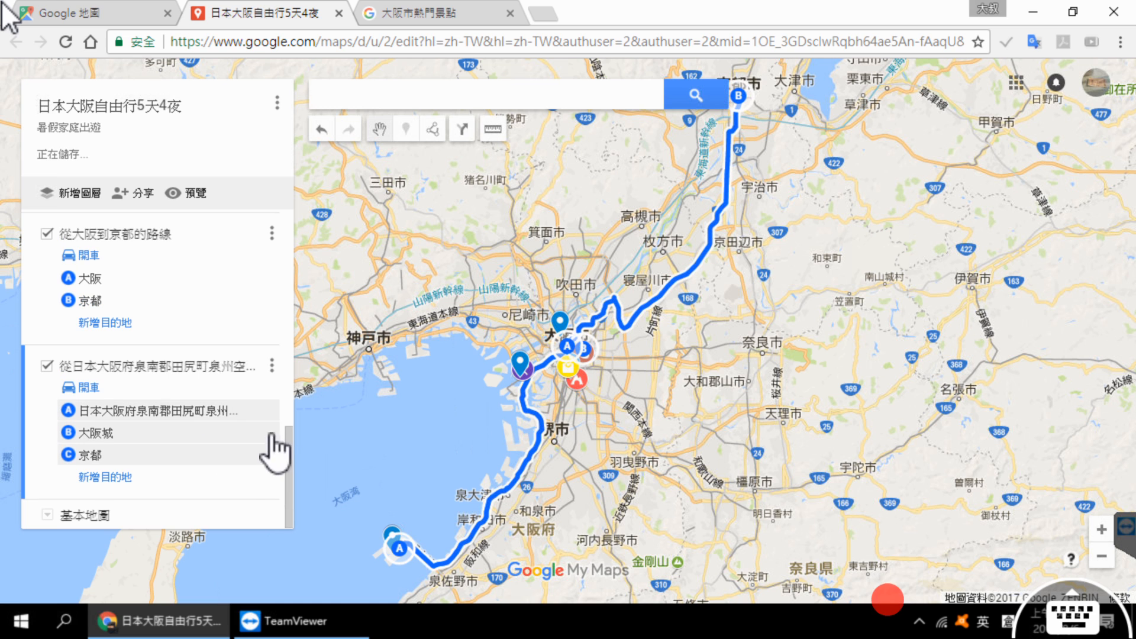
{"action": "left_click", "coordinate": [270, 452]}
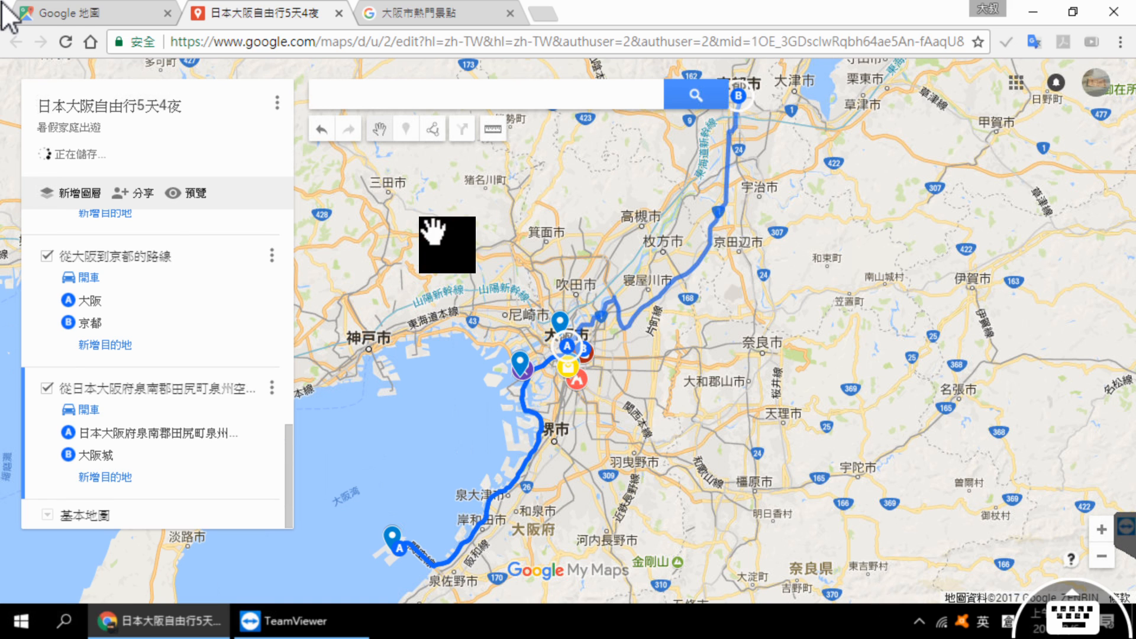
Step: Add a new directions layer with a driving route from 大阪 to 神戶
{"action": "type", "text": "k nlhe"}
{"action": "key", "text": "BackSpace"}
{"action": "key", "text": "BackSpace"}
{"action": "key", "text": "BackSpace"}
{"action": "key", "text": "BackSpace"}
{"action": "key", "text": "BackSpace"}
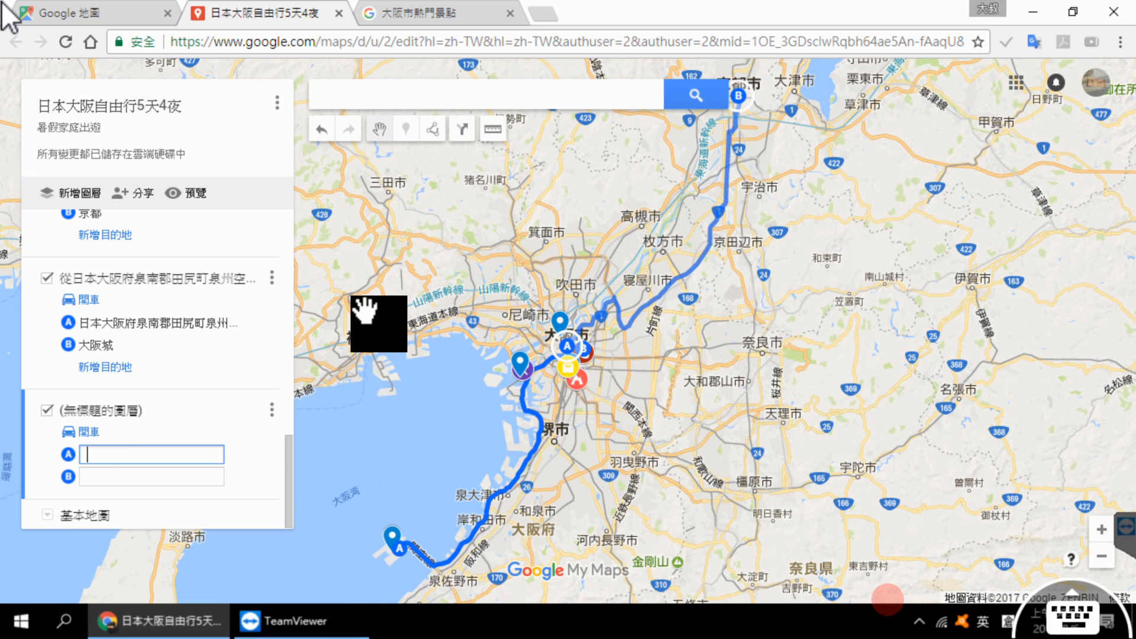
{"action": "type", "text": "大阪"}
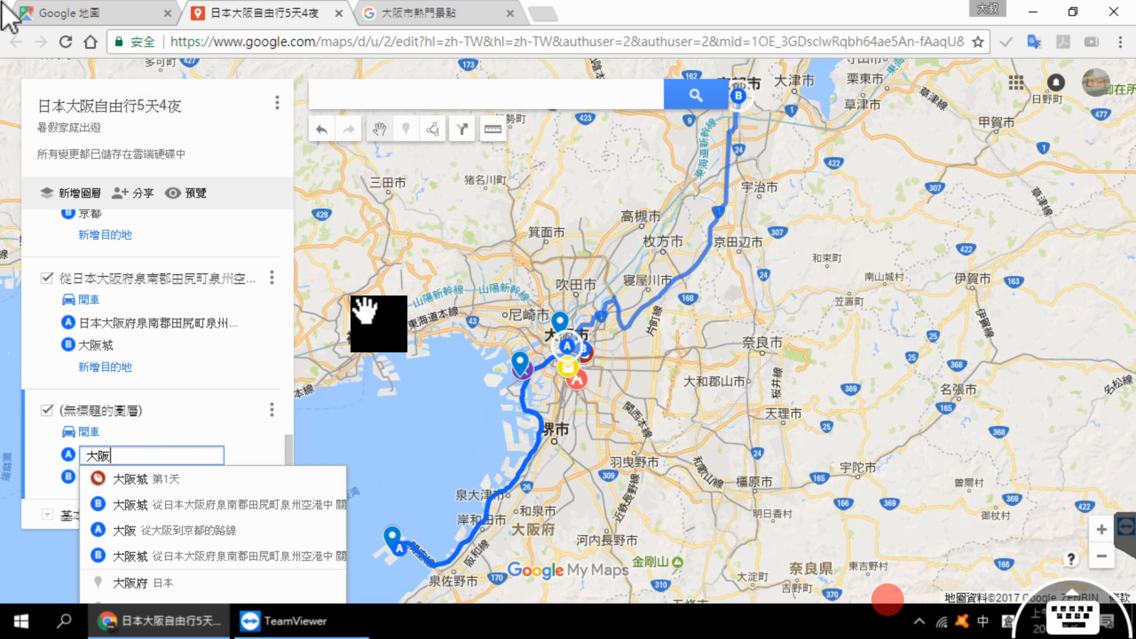
{"action": "key", "text": "Tab"}
{"action": "type", "text": "神戶"}
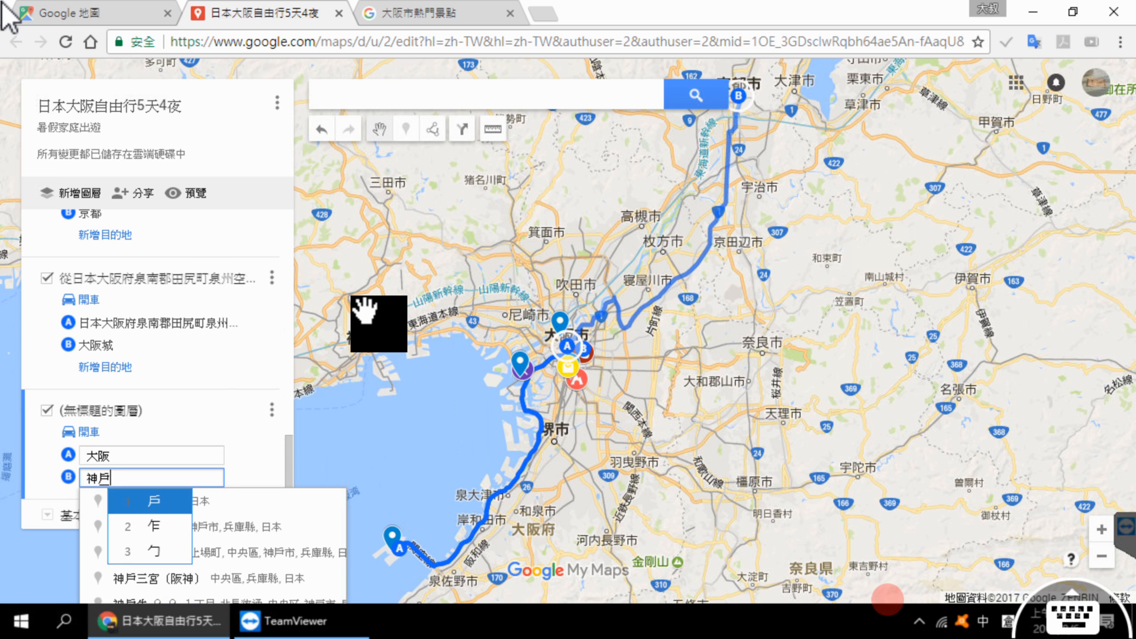
{"action": "key", "text": "shift"}
{"action": "key", "text": "Return"}
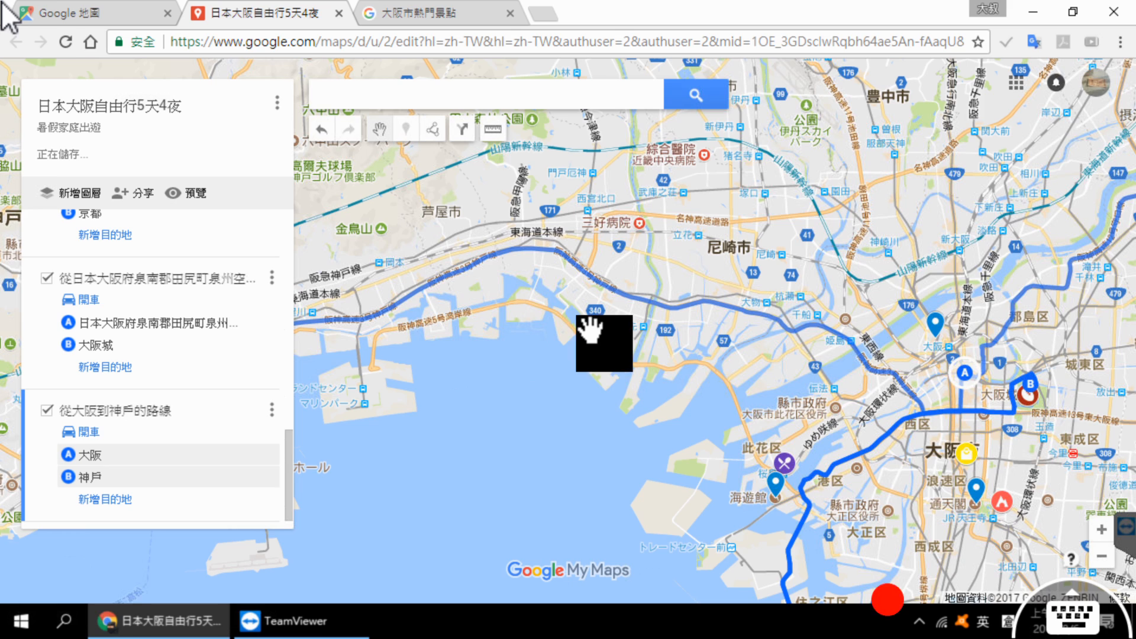
{"action": "scroll", "coordinate": [583, 337], "scroll_direction": "down", "scroll_amount": 1}
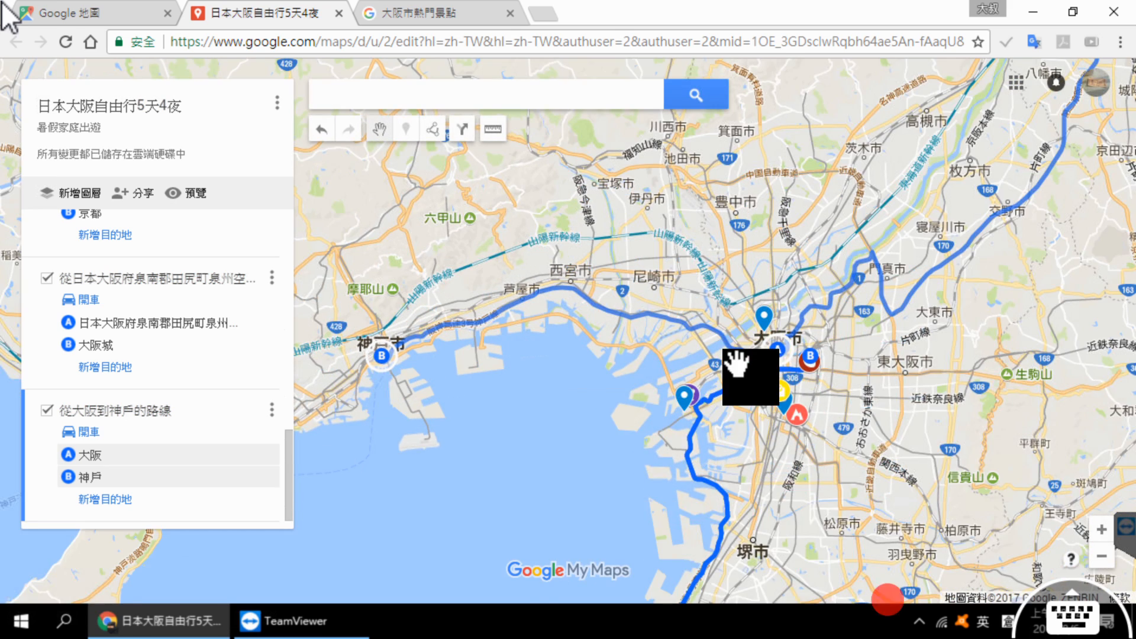
{"action": "scroll", "coordinate": [734, 378], "scroll_direction": "down", "scroll_amount": 1}
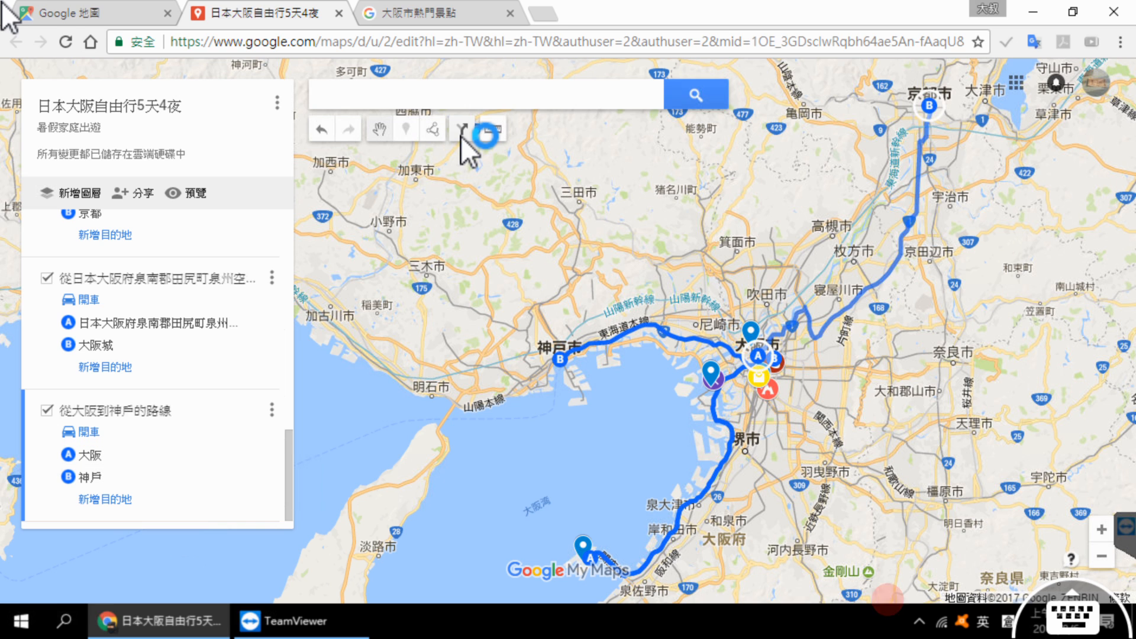
Step: Add a new directions layer with a driving route from 大阪 to 奈良
{"action": "left_click", "coordinate": [461, 133]}
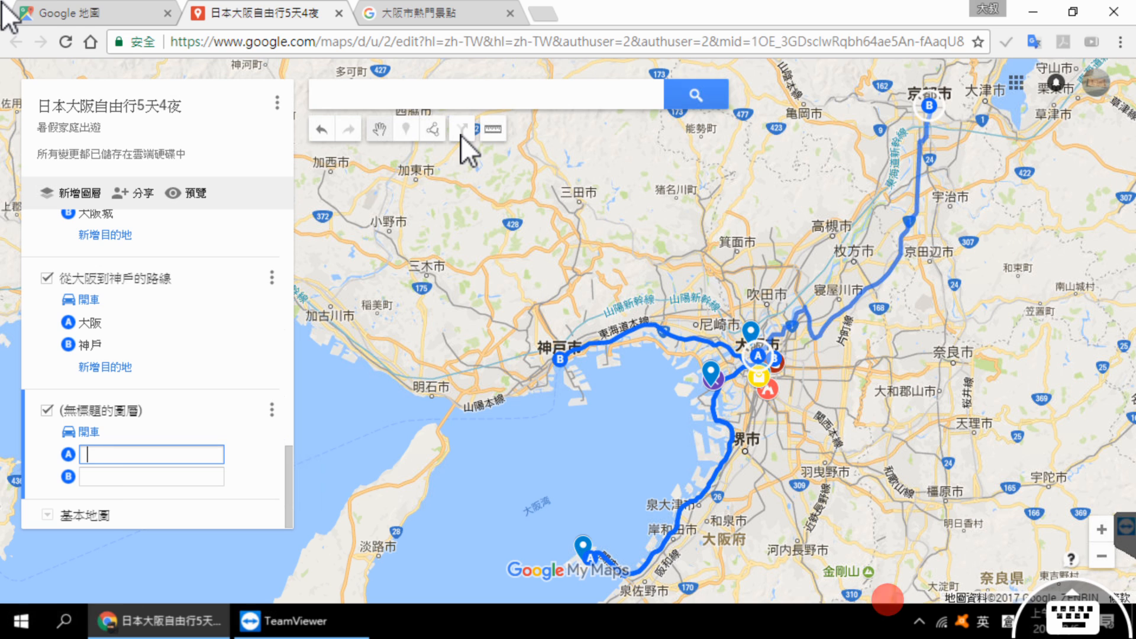
{"action": "key", "text": "BackSpace"}
{"action": "key", "text": "BackSpace"}
{"action": "key", "text": "BackSpace"}
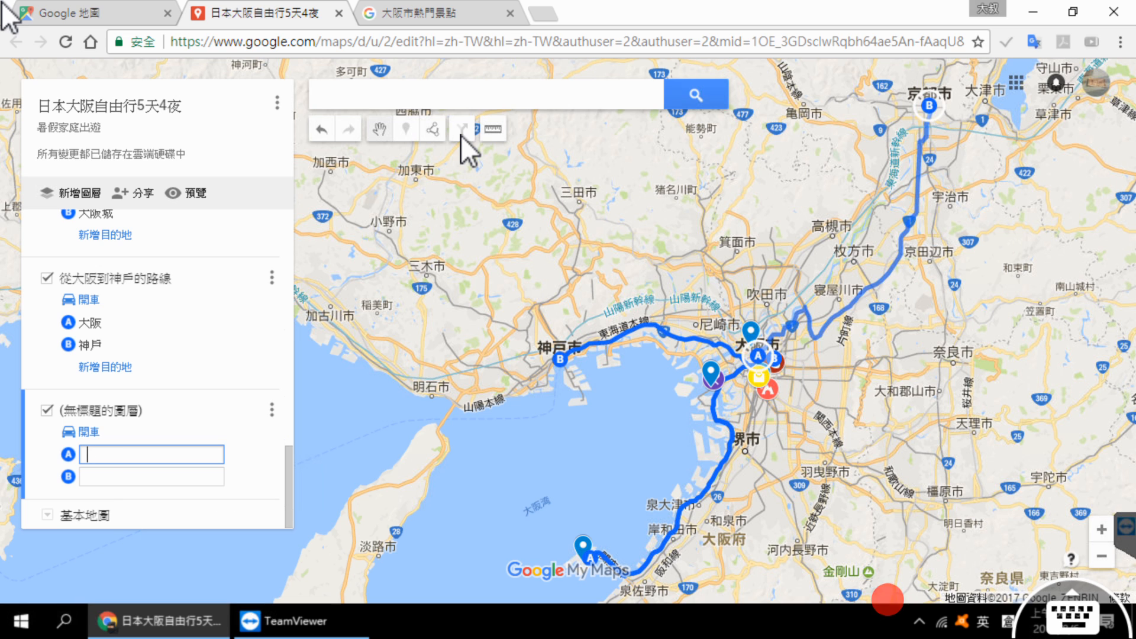
{"action": "type", "text": "大阪"}
{"action": "key", "text": "shift"}
{"action": "key", "text": "Tab"}
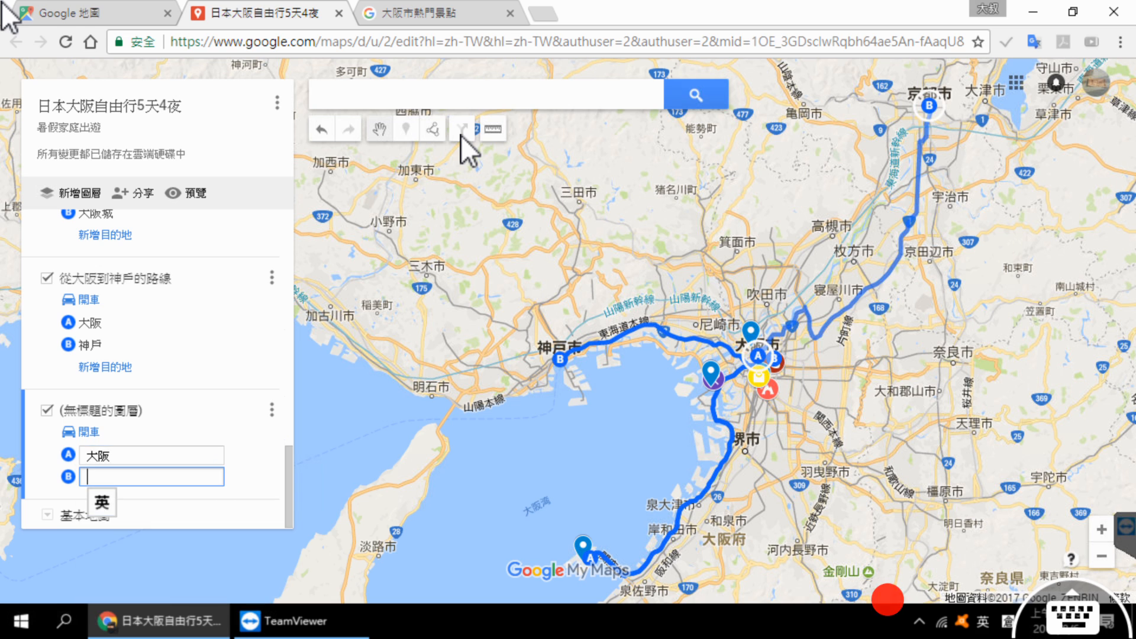
{"action": "type", "text": "奈良"}
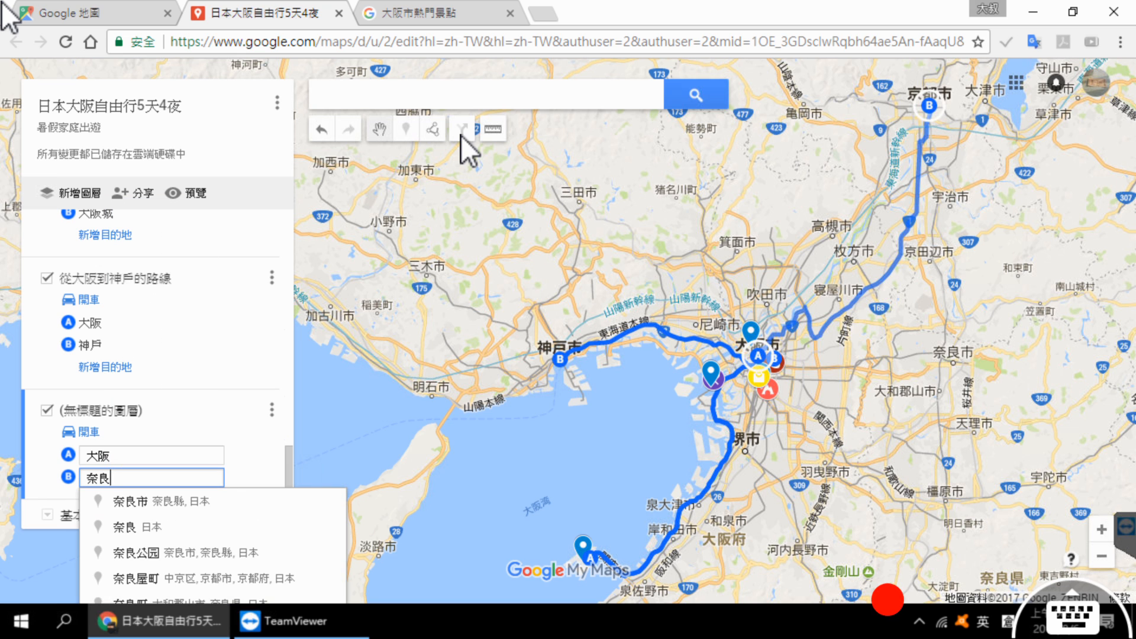
{"action": "key", "text": "Return"}
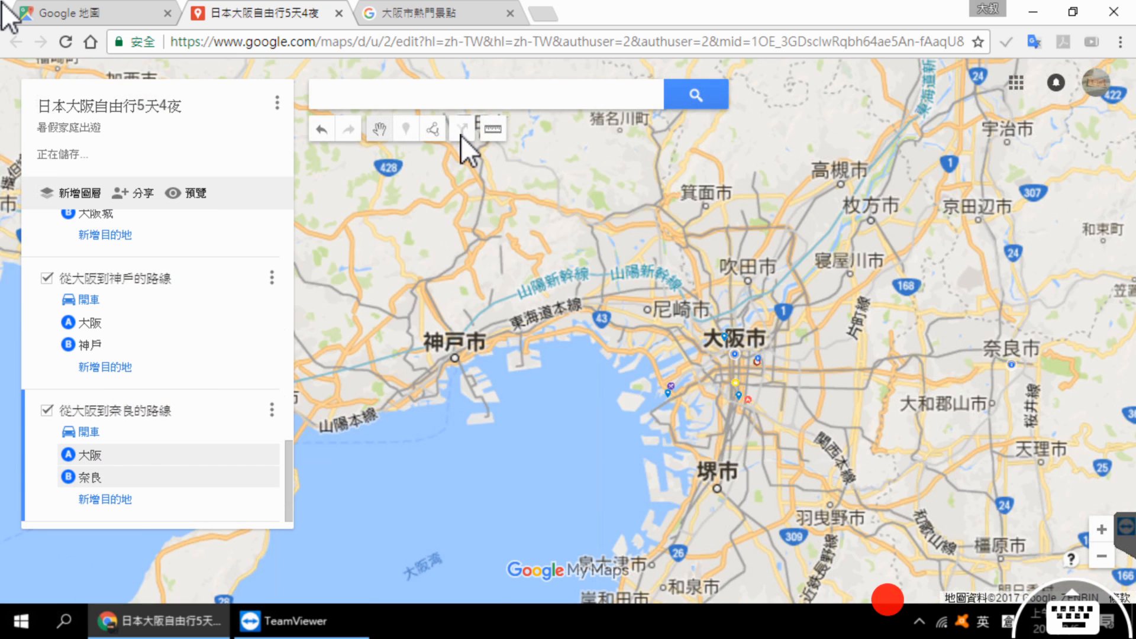
{"action": "scroll", "coordinate": [799, 302], "scroll_direction": "down", "scroll_amount": 2}
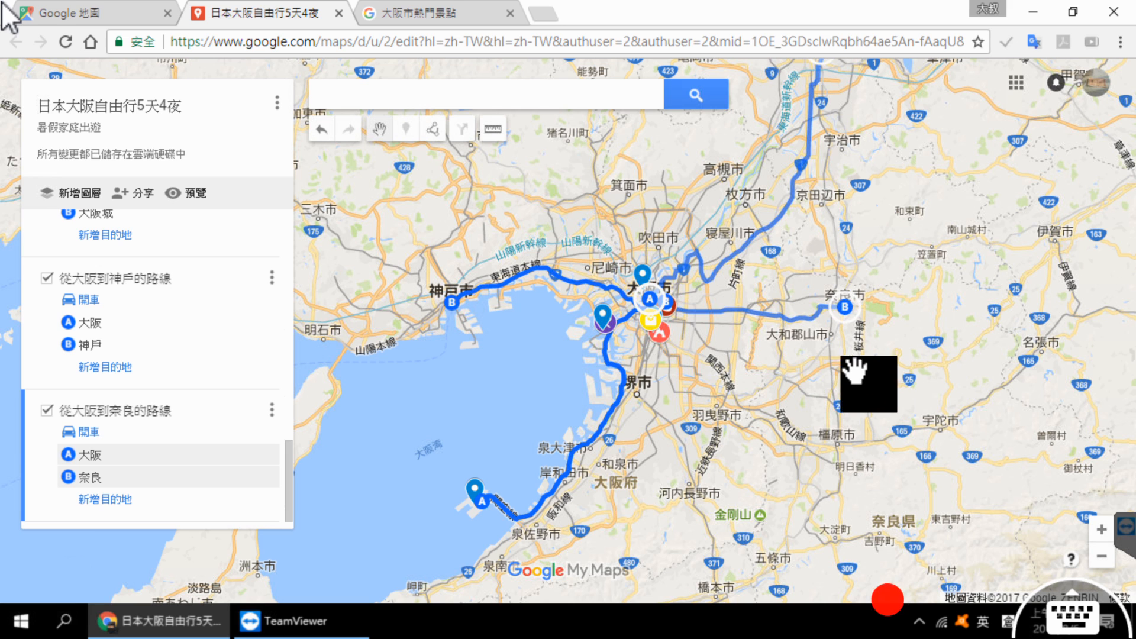
{"action": "left_click_drag", "start_coordinate": [932, 253], "coordinate": [914, 312]}
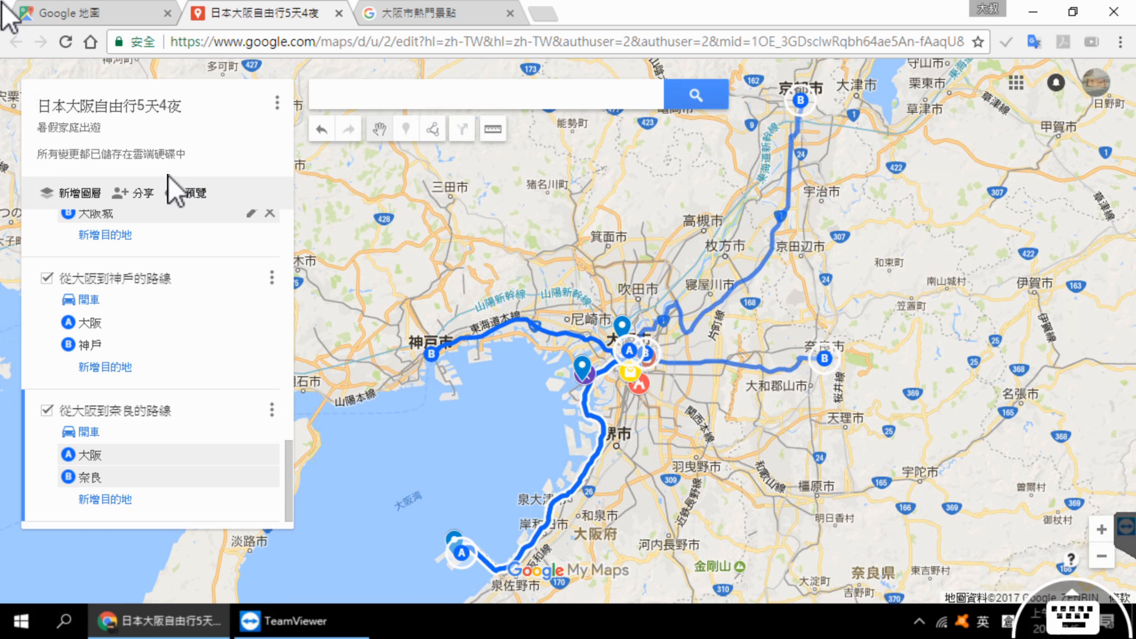
Step: Open the preview of the trip map and return to the map being edited
{"action": "left_click", "coordinate": [196, 194]}
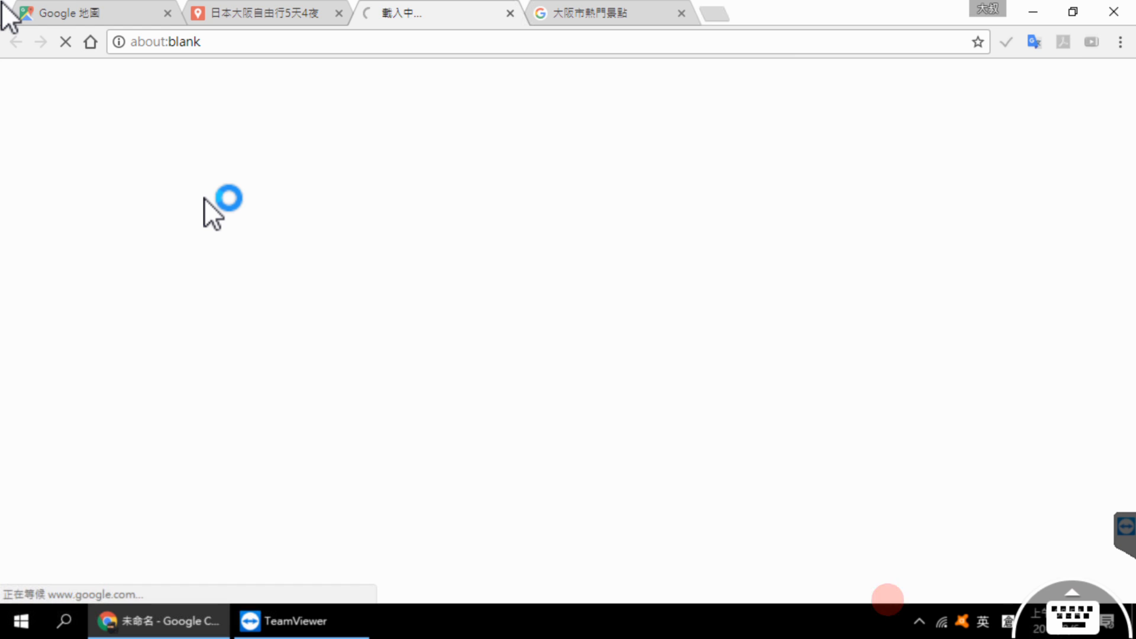
{"action": "left_click", "coordinate": [273, 13]}
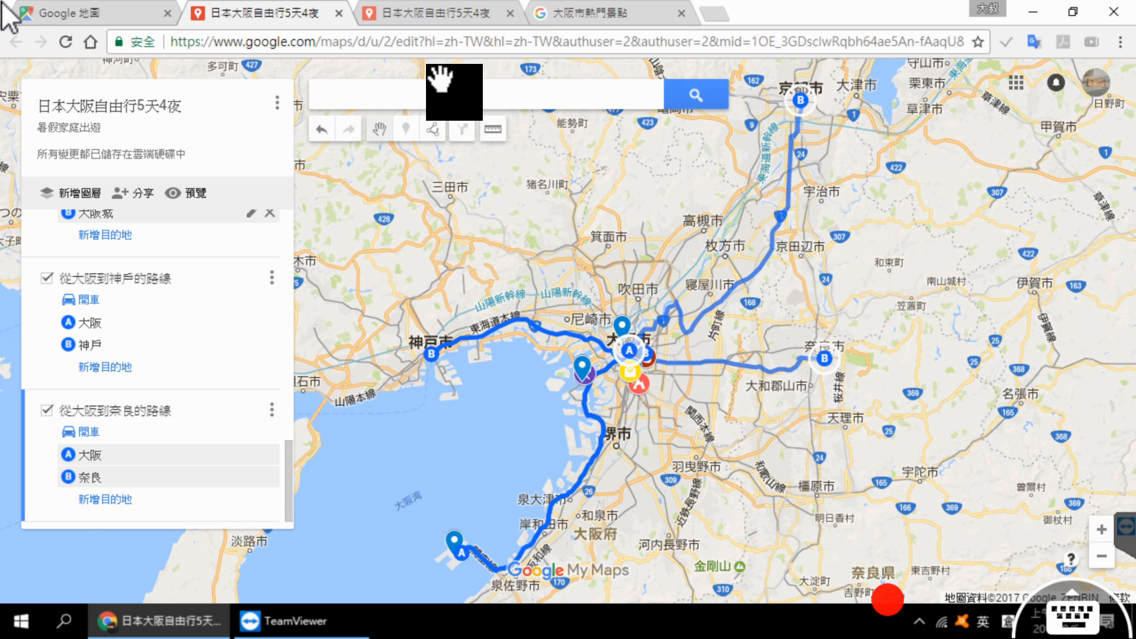
Step: Star the trip map in its preview and hide its 第1天 and 第2天 layers
{"action": "left_click", "coordinate": [421, 18]}
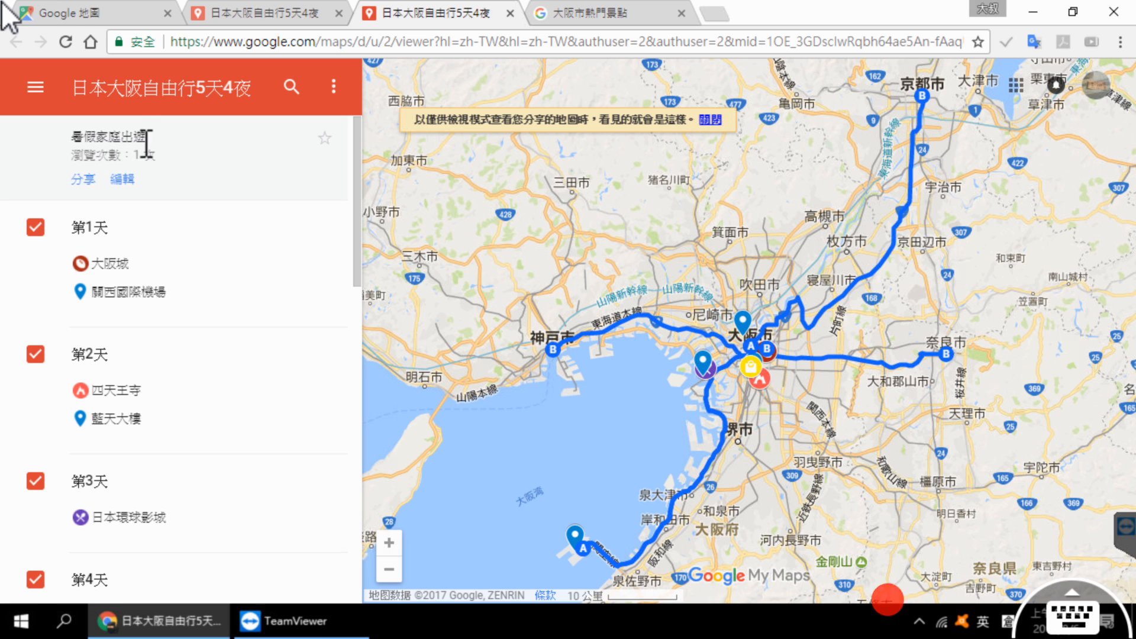
{"action": "left_click", "coordinate": [325, 140]}
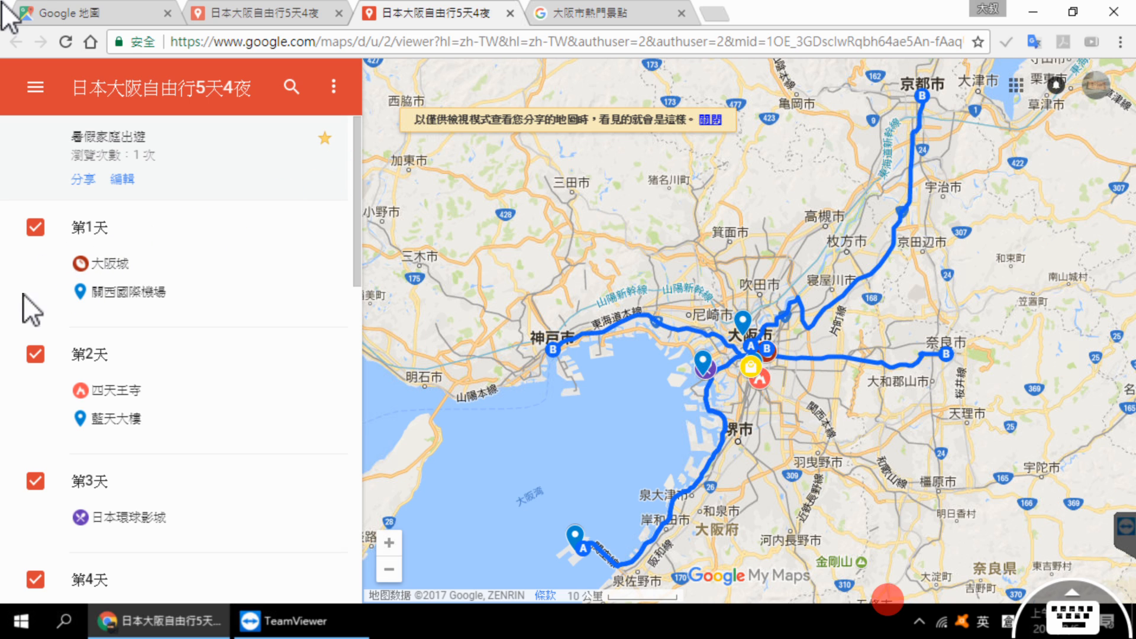
{"action": "left_click", "coordinate": [39, 230]}
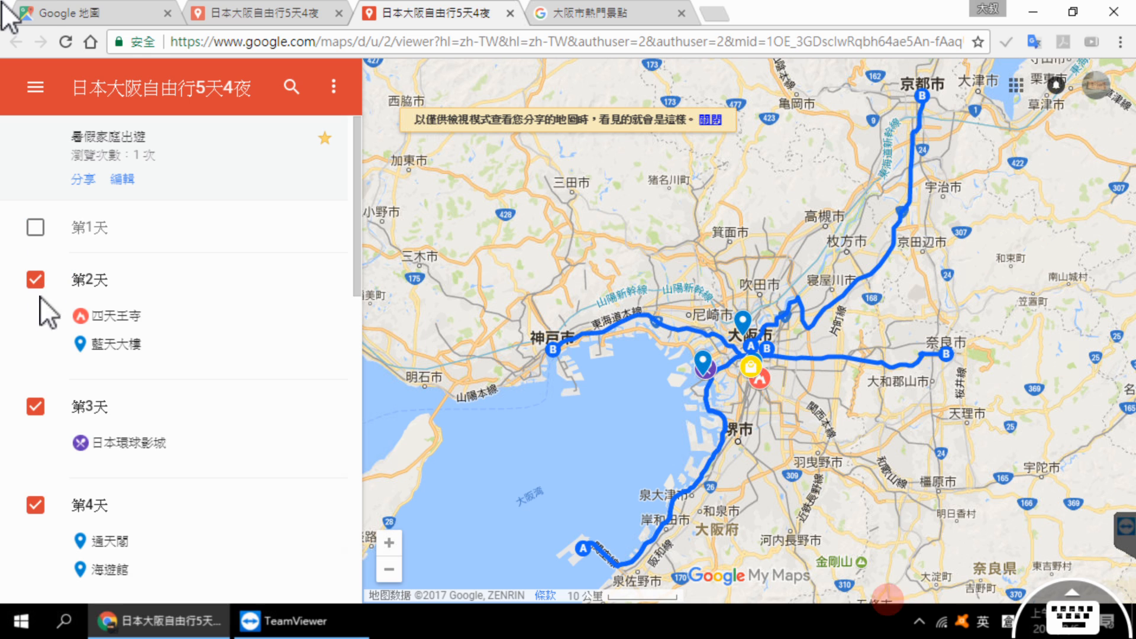
{"action": "left_click", "coordinate": [35, 281]}
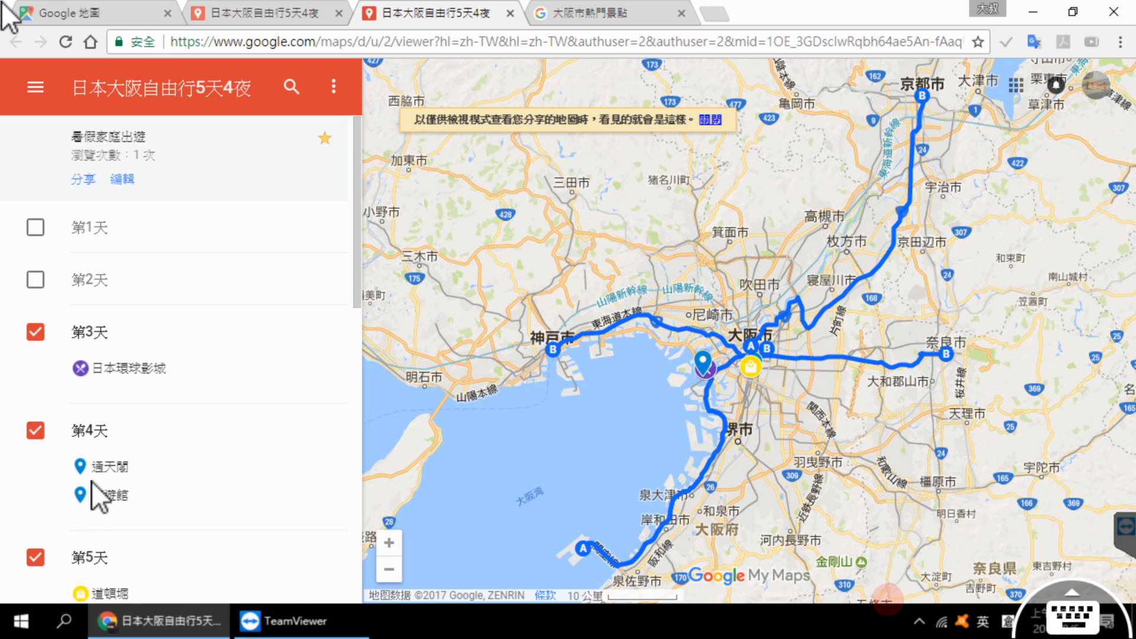
Step: Look through the day and route layers in the preview, view the map's sharing options, and return to the map editor
{"action": "scroll", "coordinate": [95, 497], "scroll_direction": "down", "scroll_amount": 7}
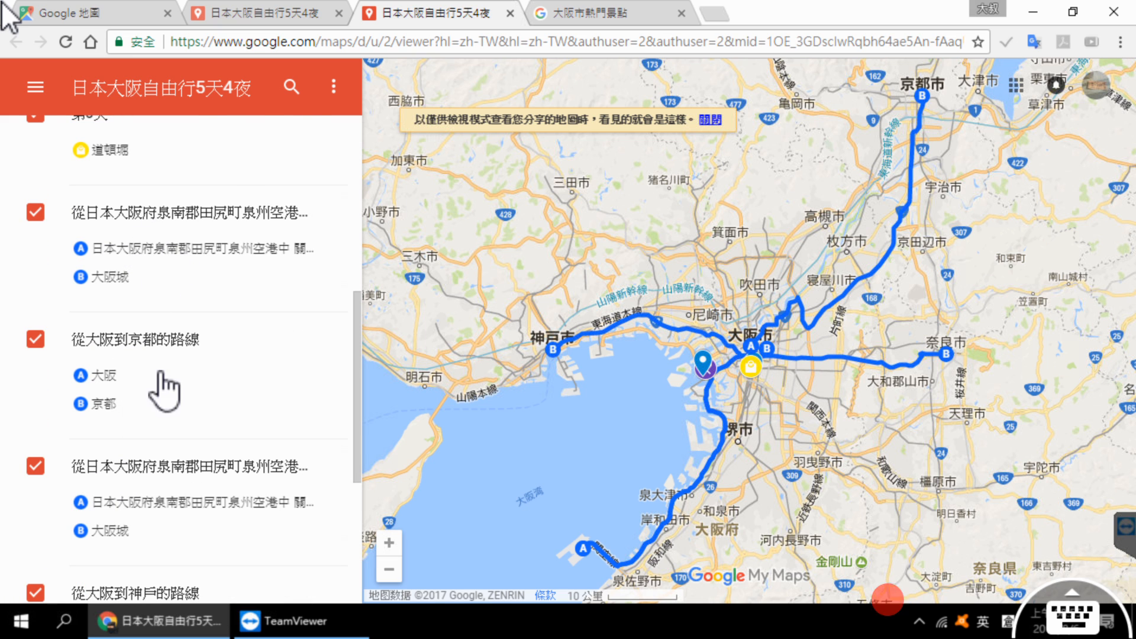
{"action": "scroll", "coordinate": [164, 387], "scroll_direction": "down", "scroll_amount": 4}
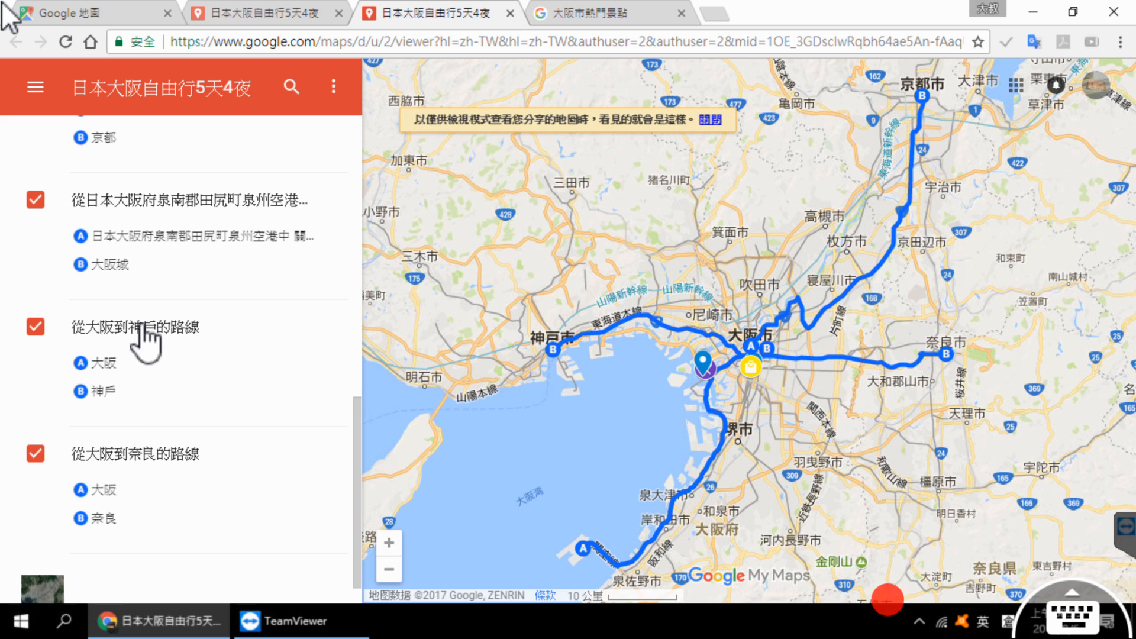
{"action": "scroll", "coordinate": [160, 349], "scroll_direction": "down", "scroll_amount": 1}
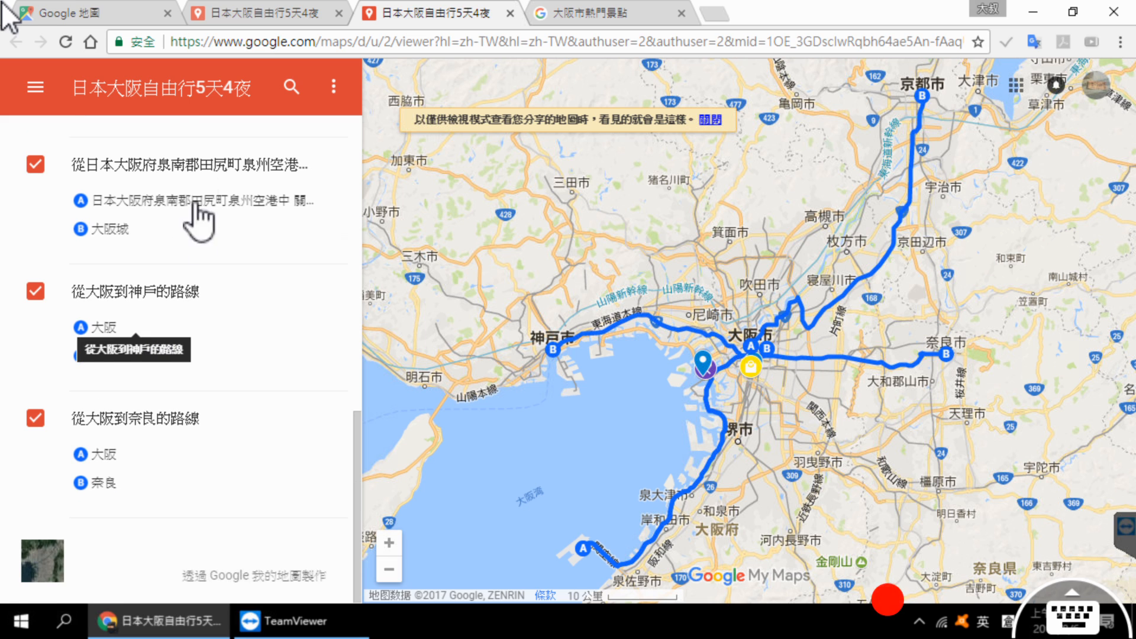
{"action": "scroll", "coordinate": [243, 216], "scroll_direction": "up", "scroll_amount": 10}
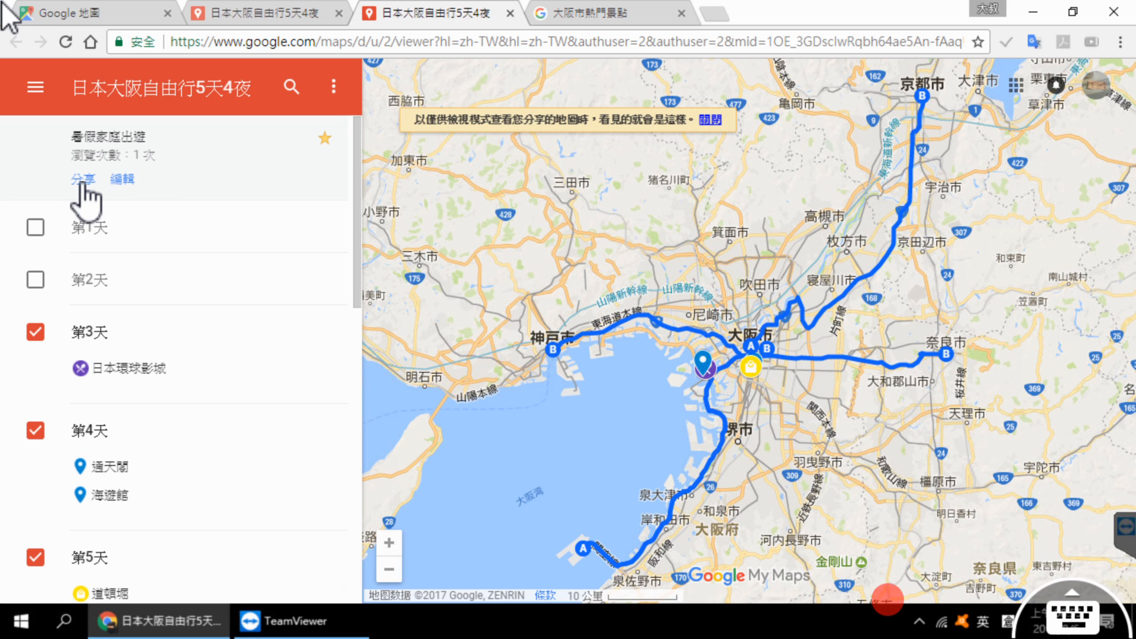
{"action": "left_click", "coordinate": [83, 180]}
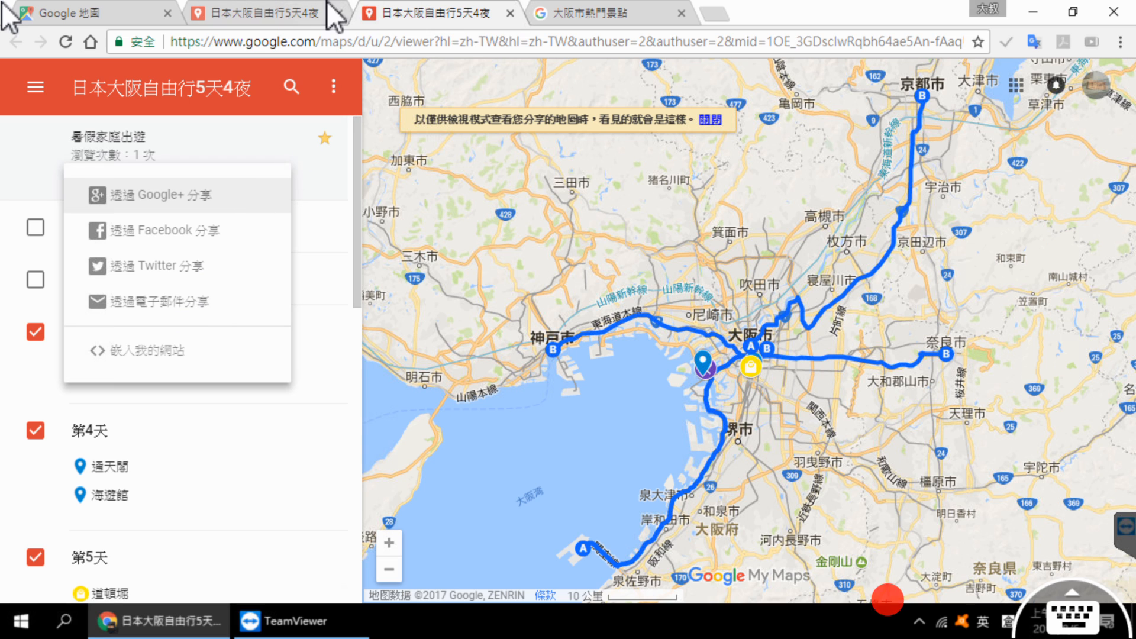
{"action": "left_click", "coordinate": [299, 13]}
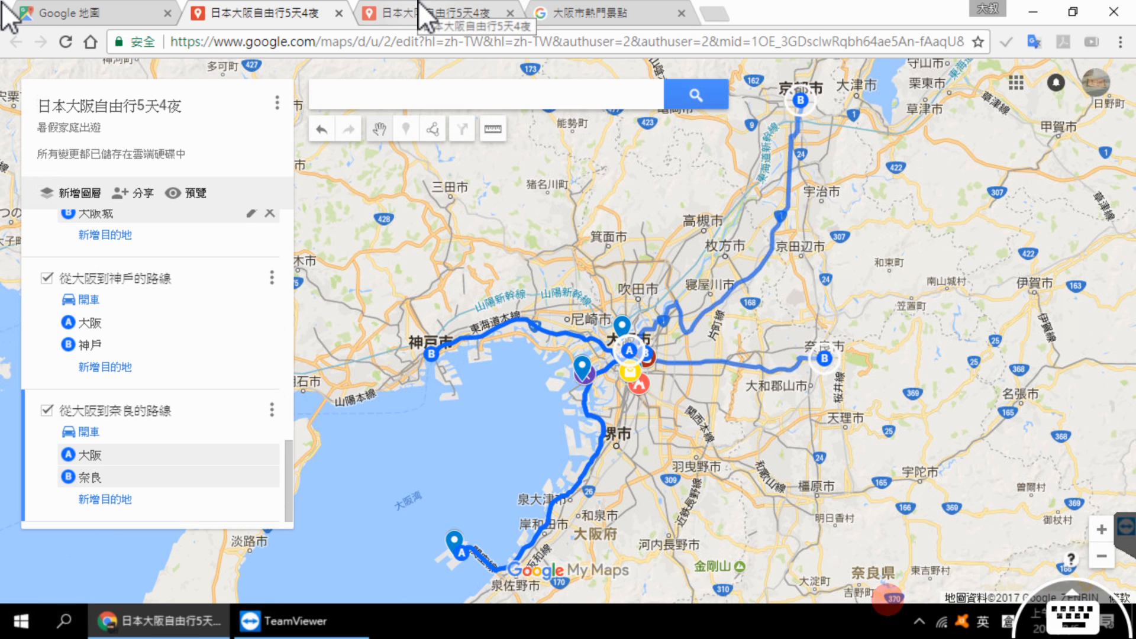
Step: Switch to Google Maps, close the 你的地點 list, and reload Google Maps from the Google apps
{"action": "left_click", "coordinate": [87, 3]}
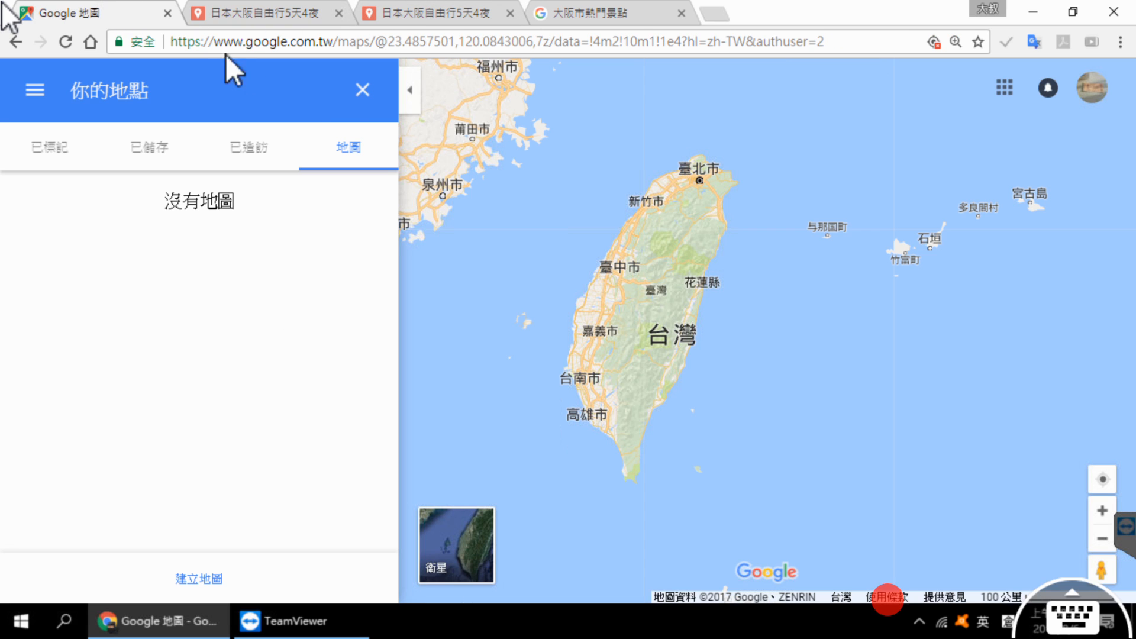
{"action": "left_click", "coordinate": [365, 92]}
{"action": "left_click", "coordinate": [1005, 90]}
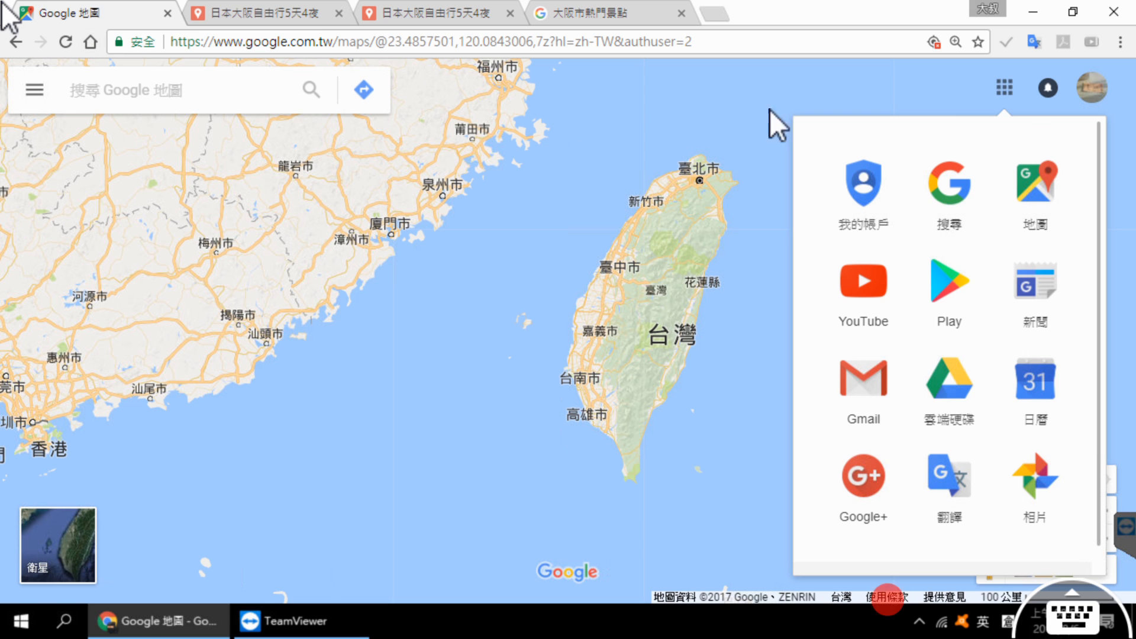
{"action": "left_click", "coordinate": [1033, 209]}
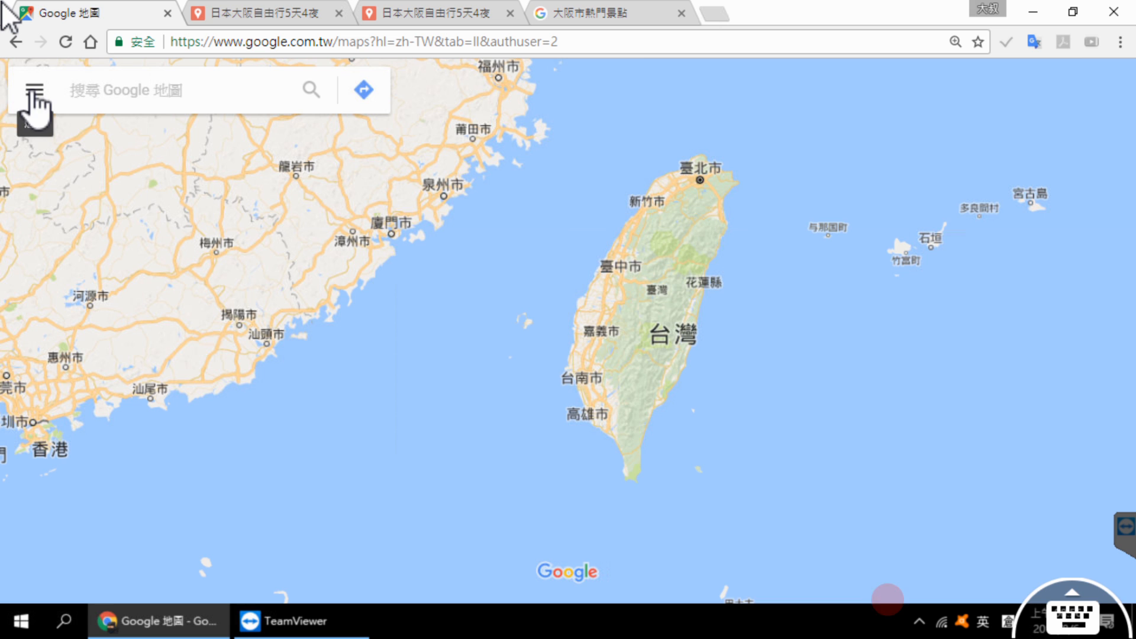
Step: Show the list of custom maps under 你的地點 in Google Maps
{"action": "left_click", "coordinate": [35, 106]}
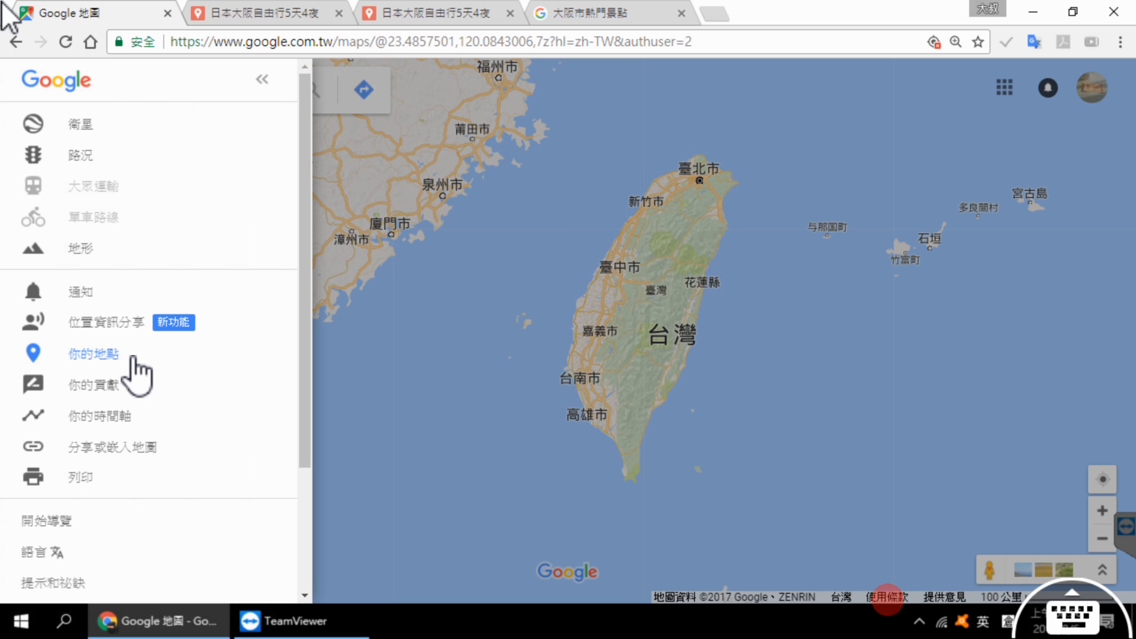
{"action": "left_click", "coordinate": [132, 357]}
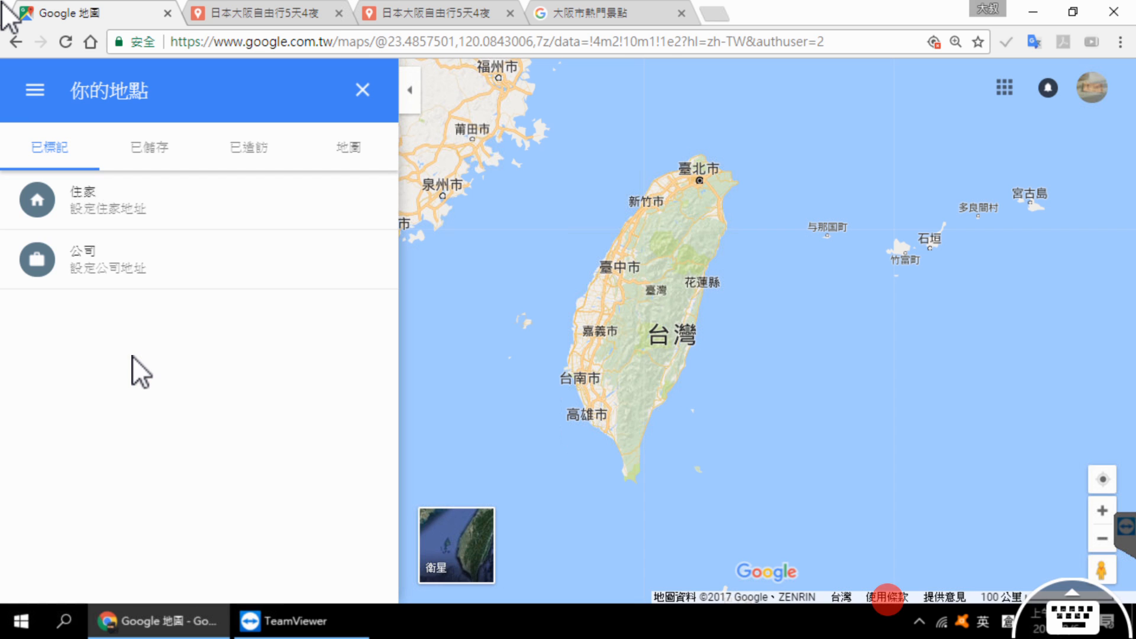
{"action": "left_click", "coordinate": [368, 148]}
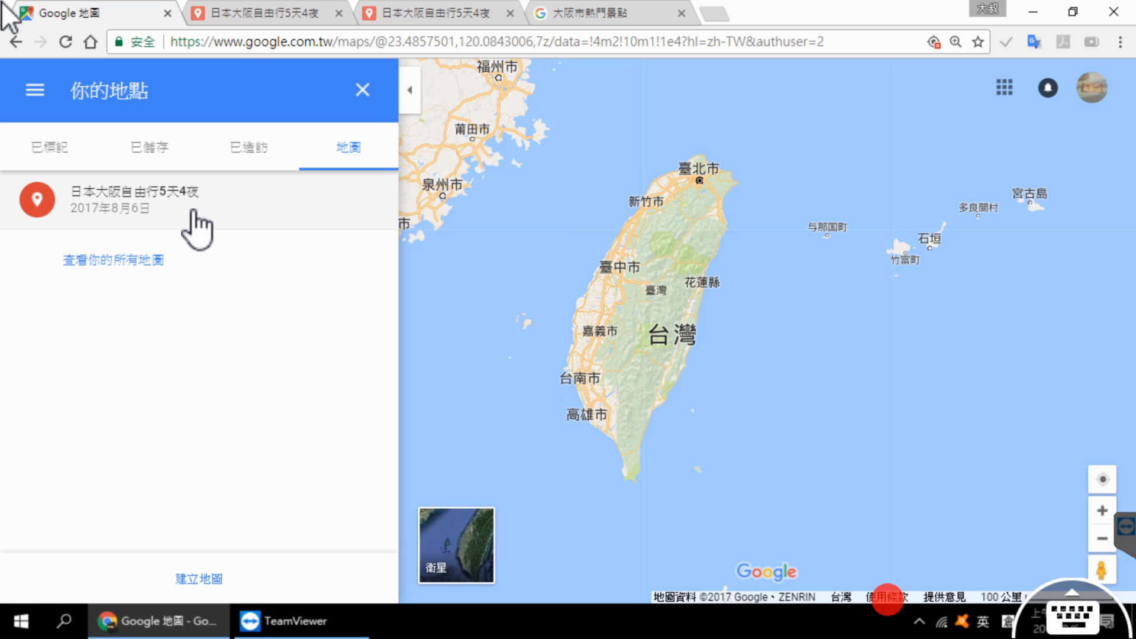
Step: Open the saved map 日本大阪自由行5天4夜 in My Maps and dismiss the notice about deleted maps
{"action": "left_click", "coordinate": [227, 219]}
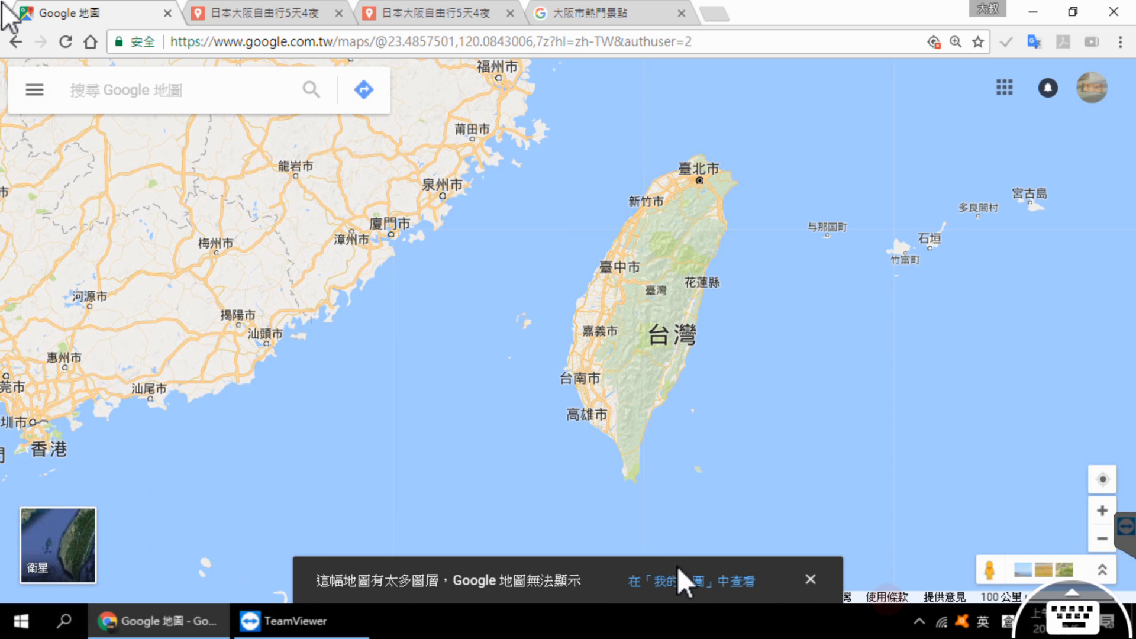
{"action": "left_click", "coordinate": [690, 581]}
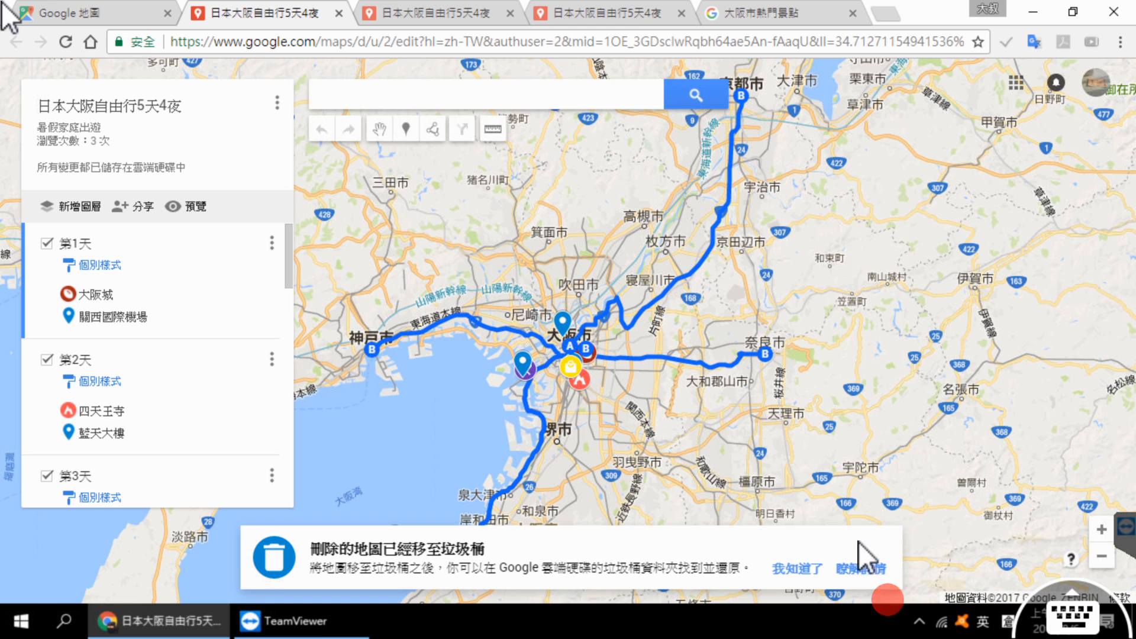
{"action": "left_click", "coordinate": [805, 568]}
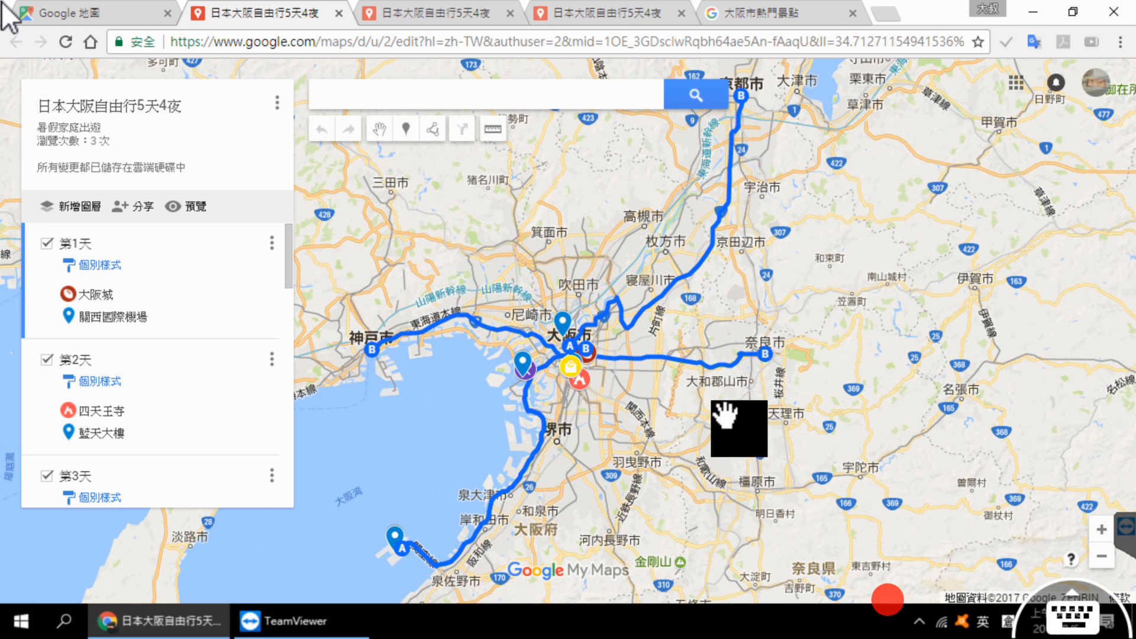